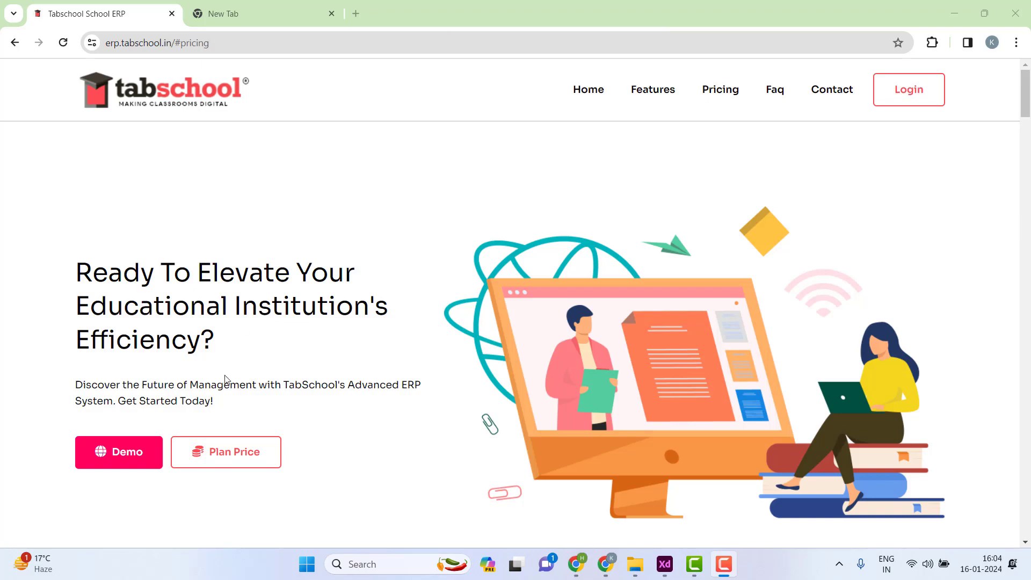
# - Review the pricing plans, pointing out the Basic plan's ₹0.0 / Lifetime price and Parents Limit 20
pyautogui.click(235, 453)
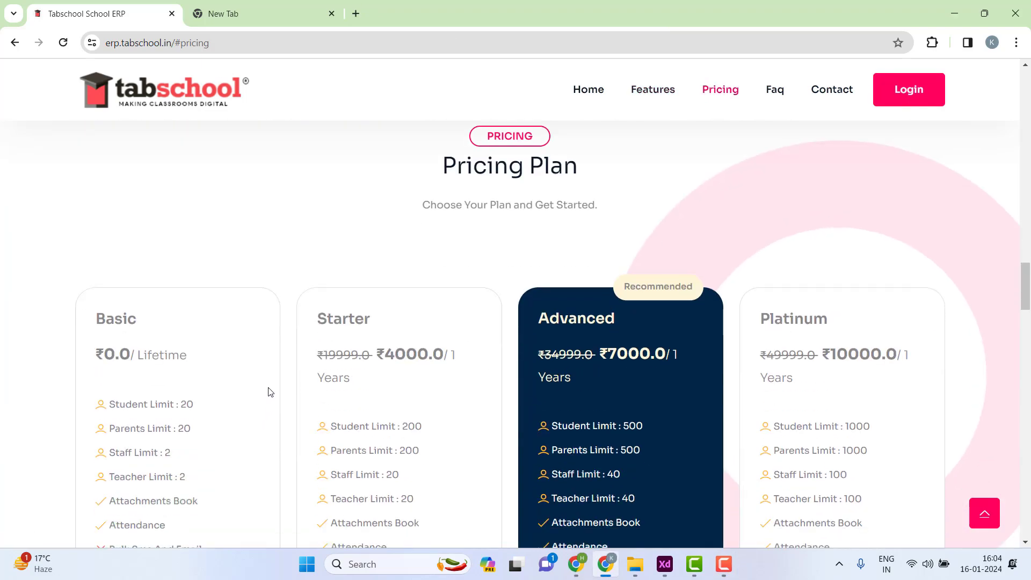
pyautogui.scroll(-2, 270, 392)
pyautogui.moveTo(95, 184); pyautogui.dragTo(140, 175)
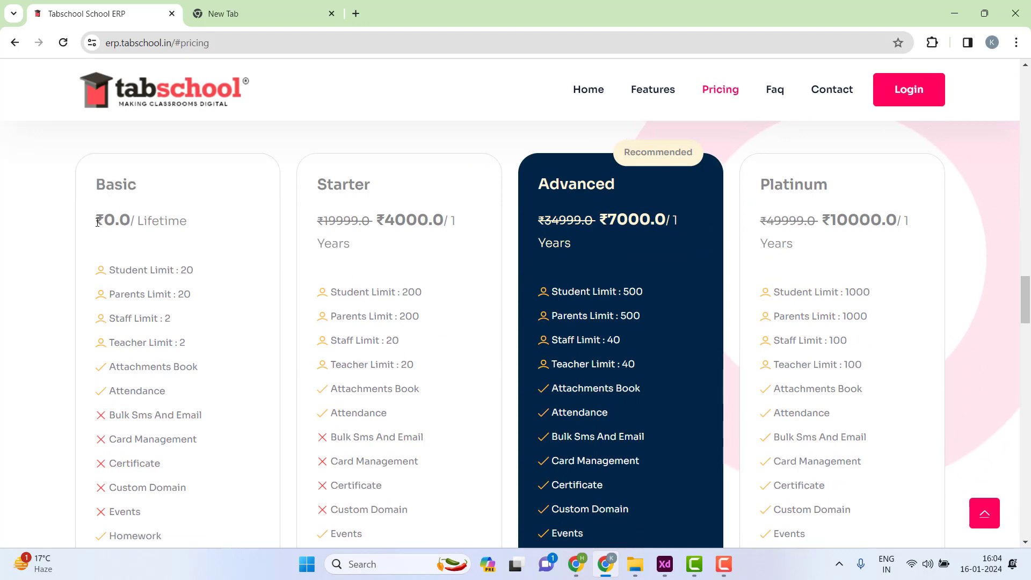
pyautogui.moveTo(95, 220); pyautogui.dragTo(193, 224)
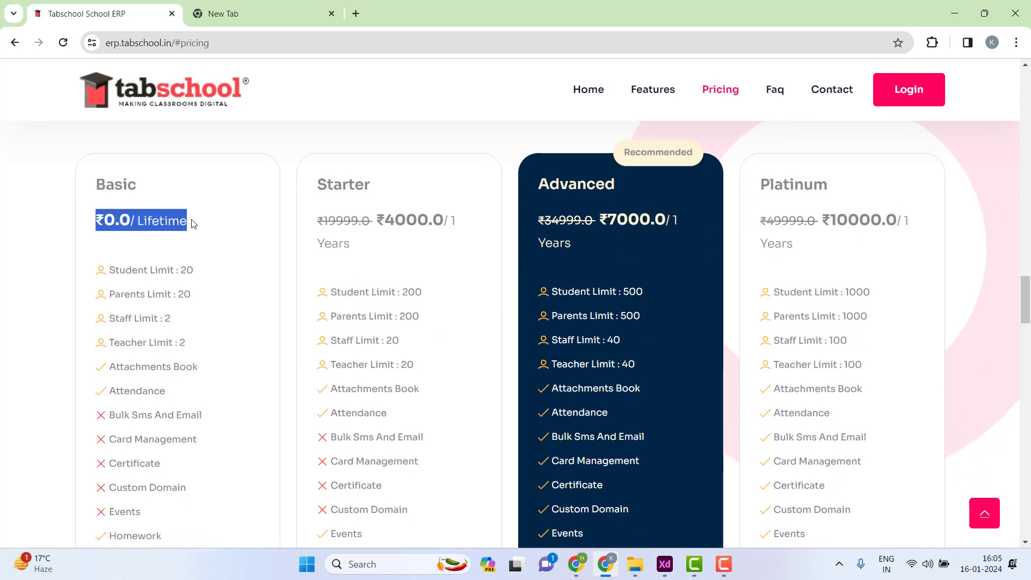
pyautogui.click(181, 266)
pyautogui.scroll(-2, 164, 247)
pyautogui.scroll(-1, 163, 247)
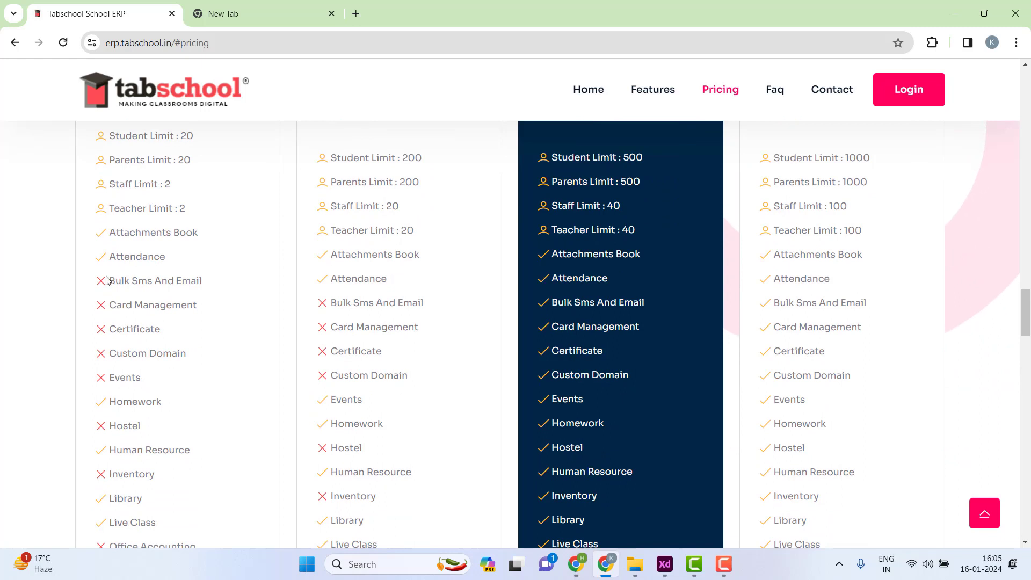
pyautogui.moveTo(108, 281); pyautogui.dragTo(172, 437)
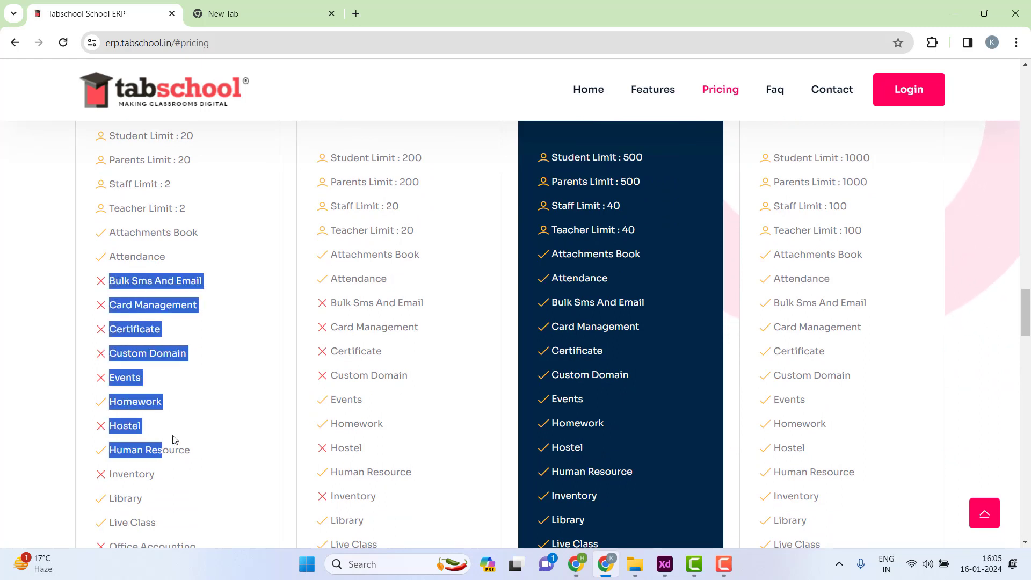
pyautogui.scroll(2, 172, 272)
pyautogui.scroll(1, 142, 183)
pyautogui.moveTo(116, 270); pyautogui.dragTo(208, 274)
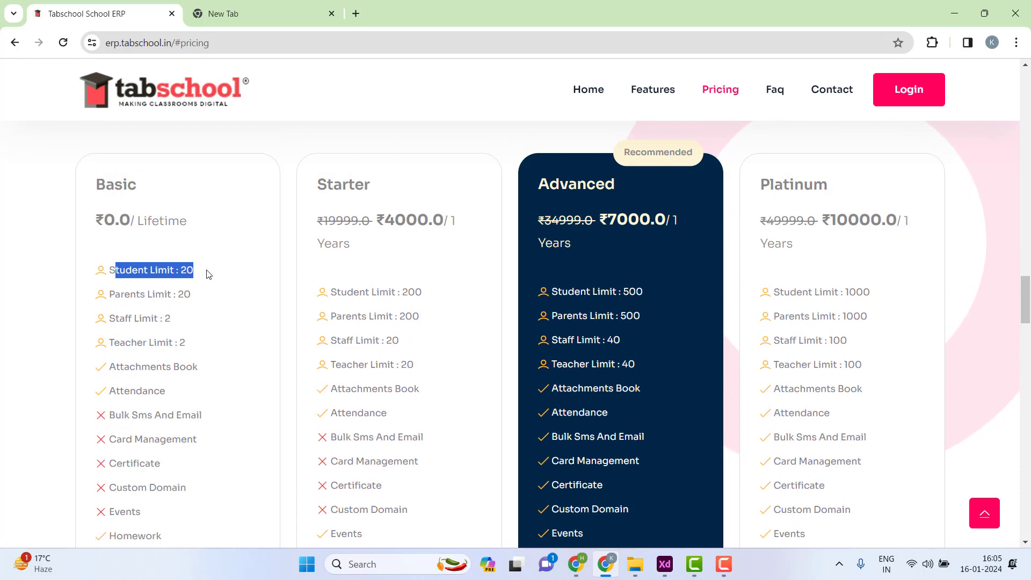
pyautogui.moveTo(208, 274); pyautogui.dragTo(204, 294)
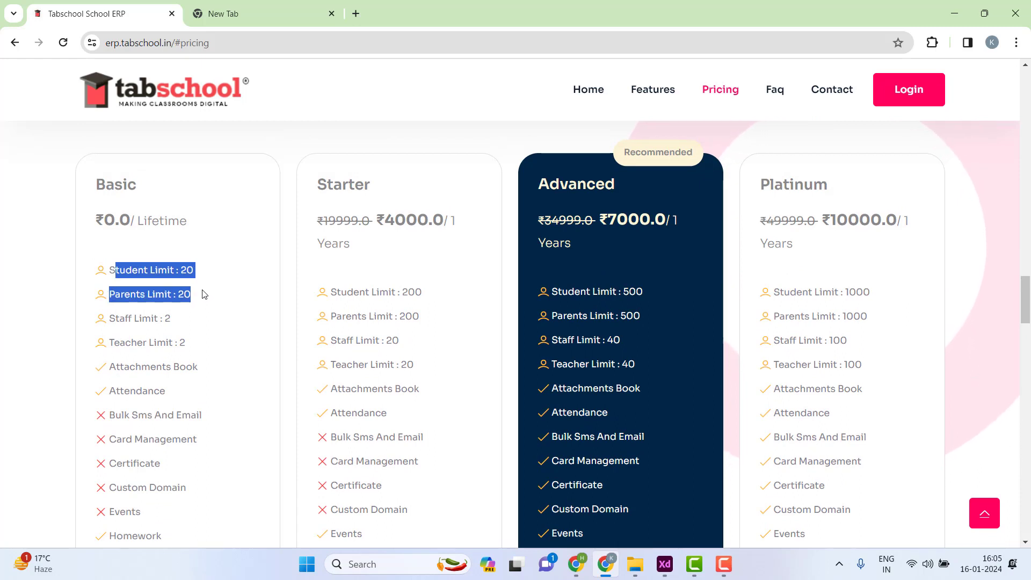
pyautogui.click(204, 294)
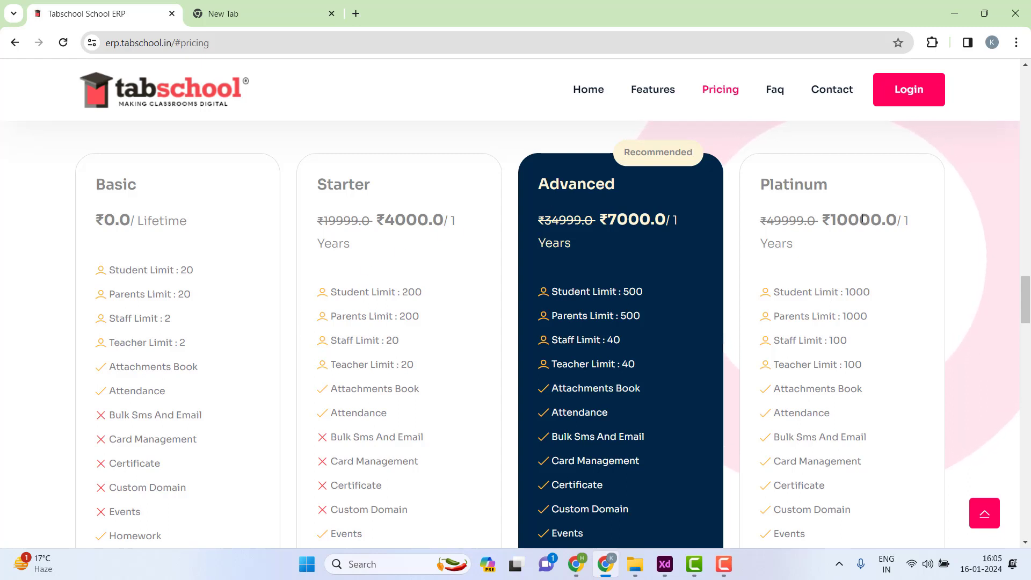
# - Sign in to Tabschool ERP with the admin username and password
pyautogui.scroll(-1, 803, 275)
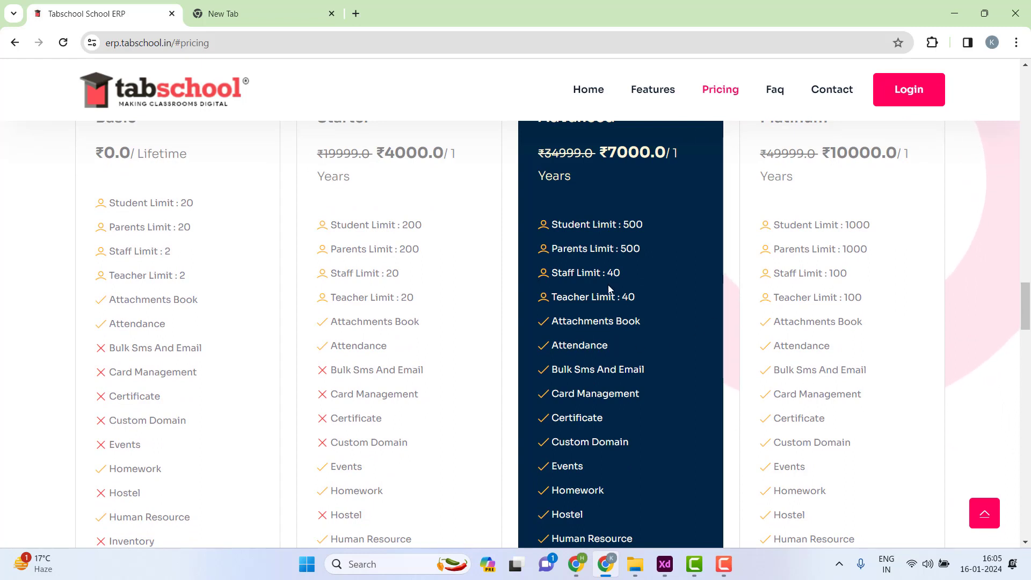
pyautogui.scroll(6, 608, 288)
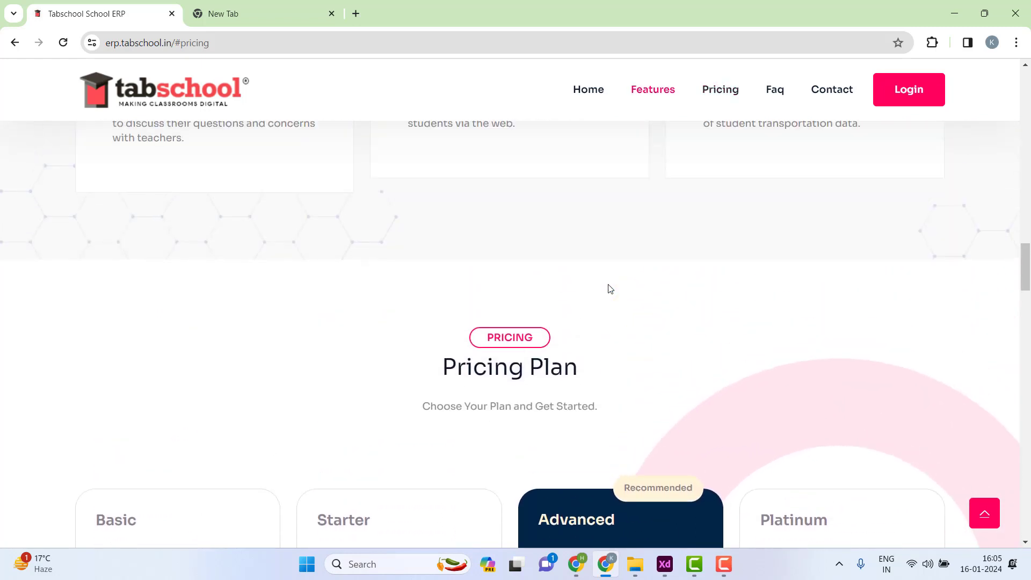
pyautogui.scroll(1, 608, 288)
pyautogui.scroll(5, 609, 288)
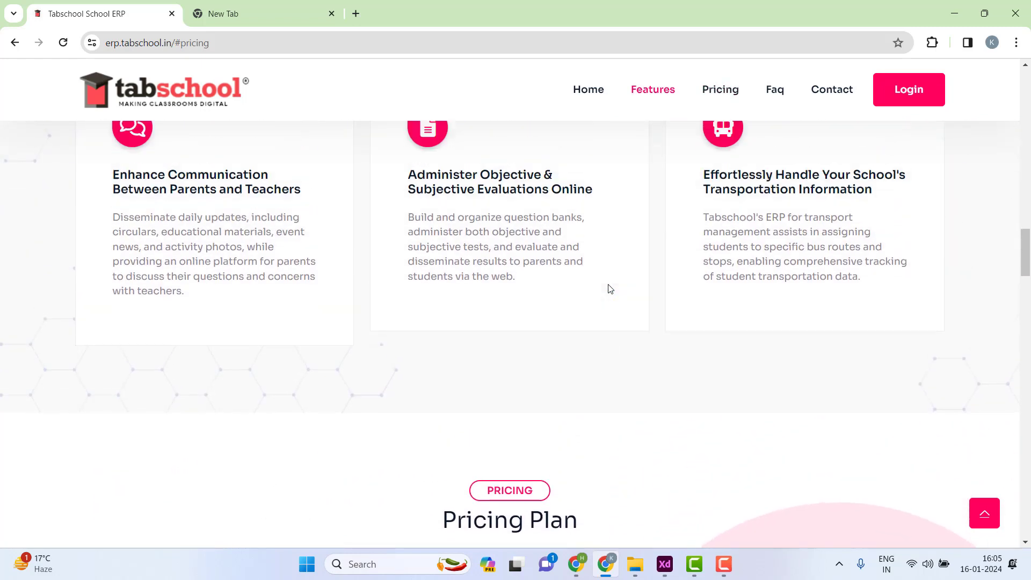
pyautogui.moveTo(1027, 243); pyautogui.dragTo(1027, 89)
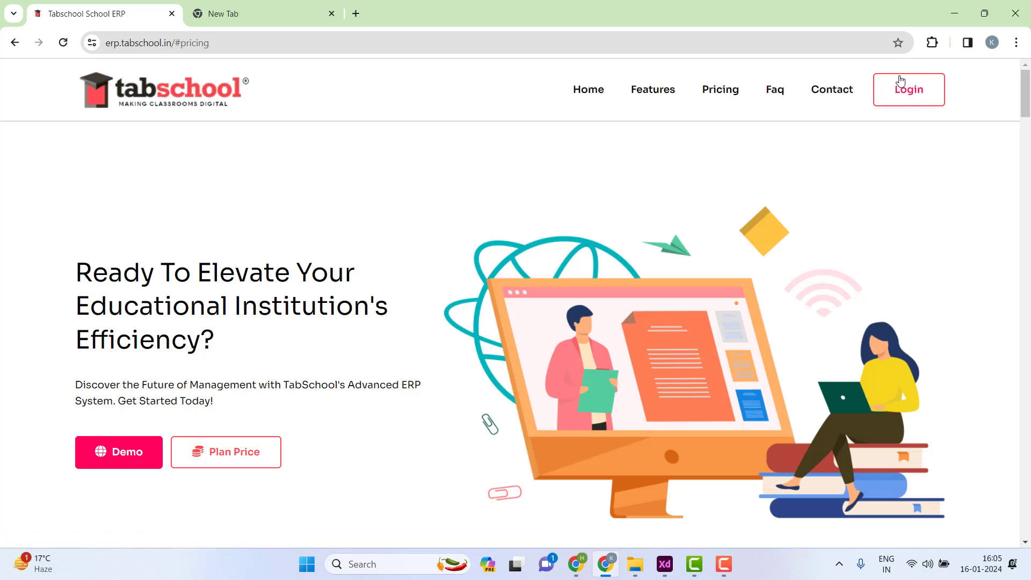
pyautogui.click(900, 96)
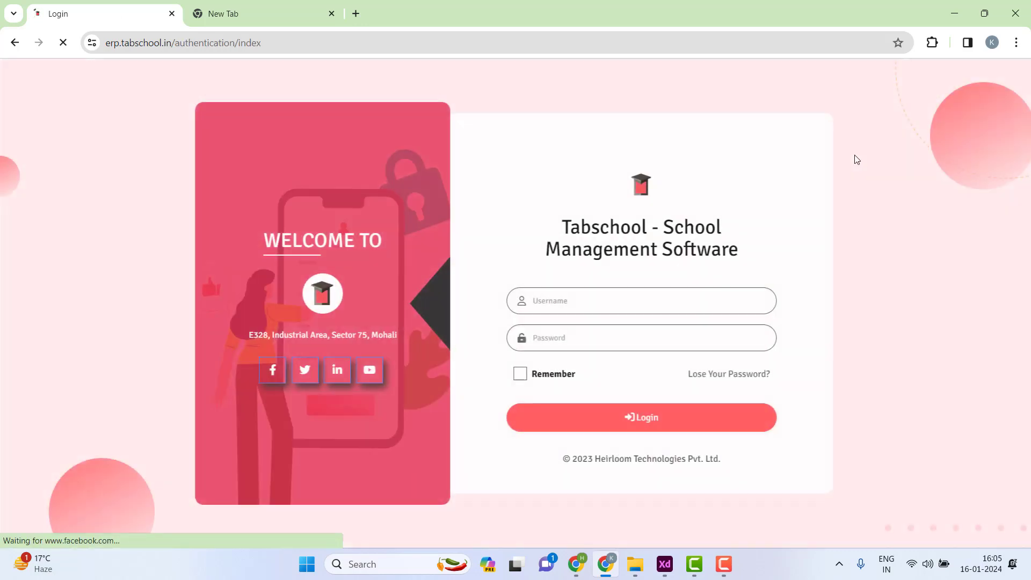
pyautogui.click(579, 305)
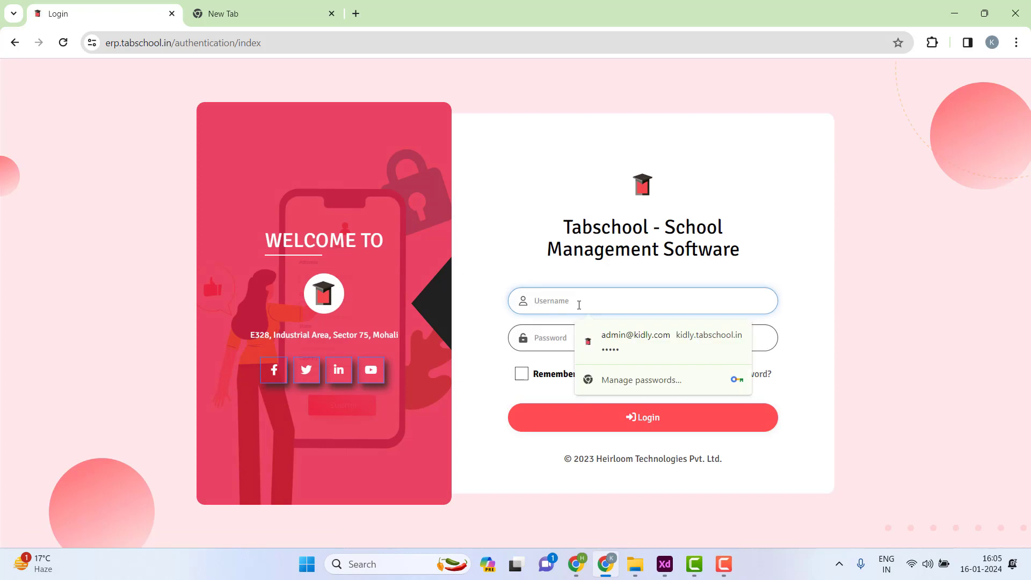
pyautogui.write('admin')
pyautogui.click(561, 279)
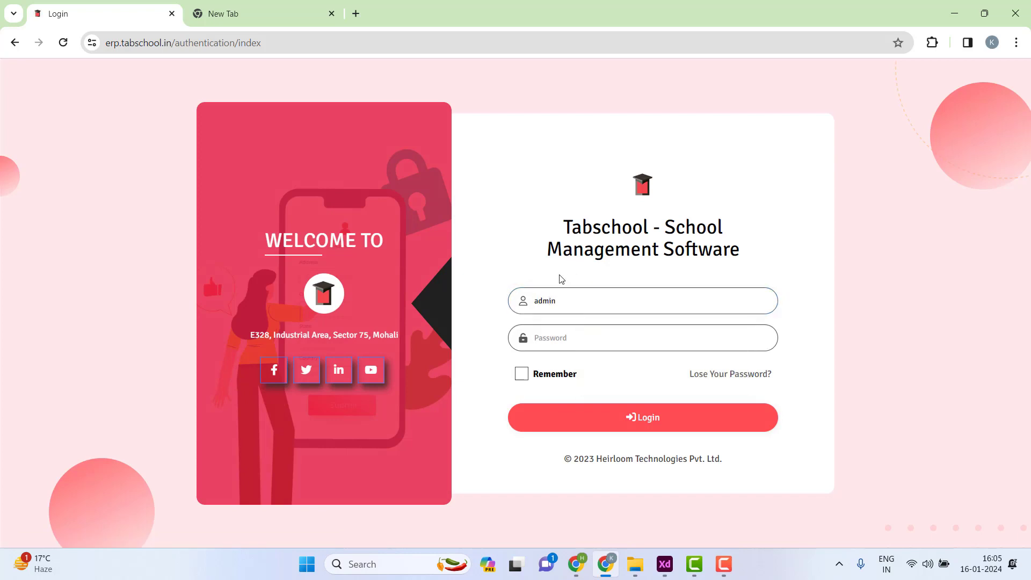
pyautogui.click(550, 335)
pyautogui.write('•••')
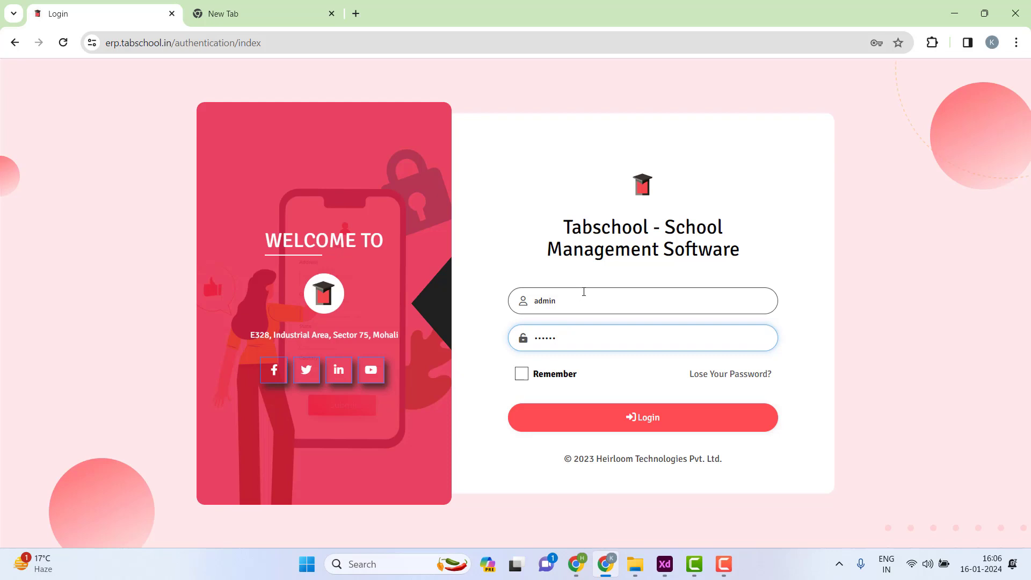
pyautogui.click(643, 419)
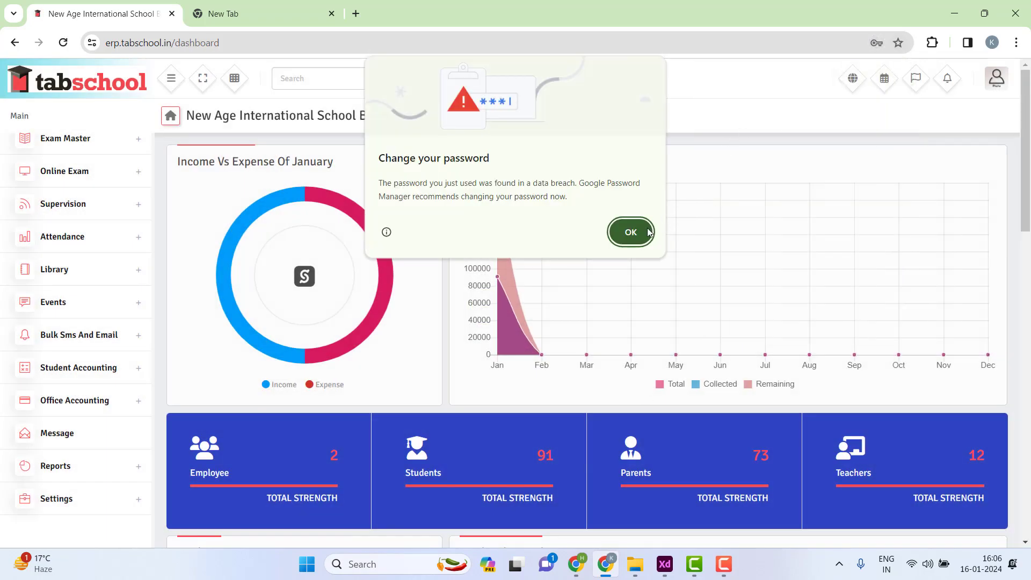
# - Dismiss the Change your password warning and close the Save password prompt
pyautogui.click(648, 232)
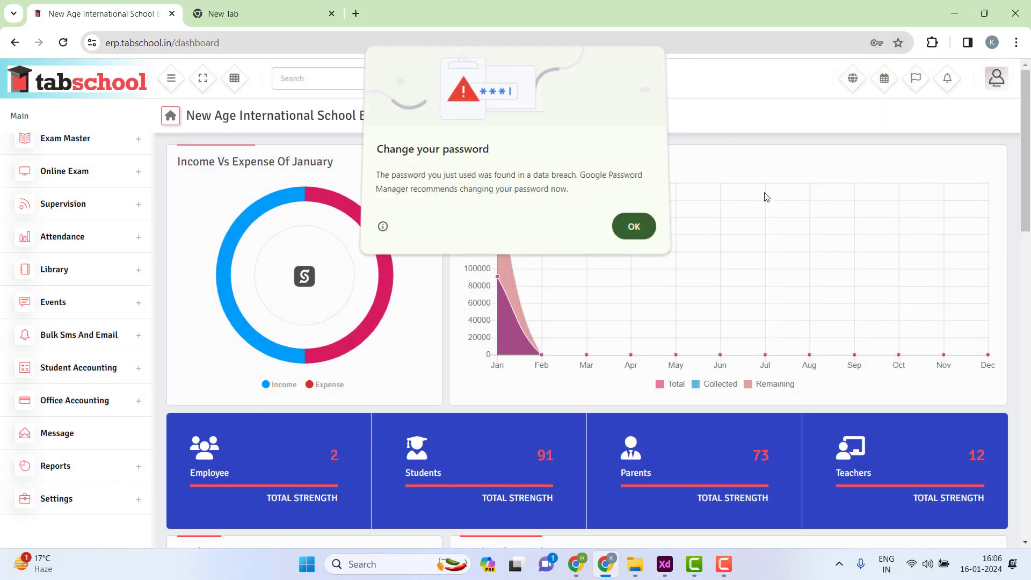
pyautogui.click(893, 75)
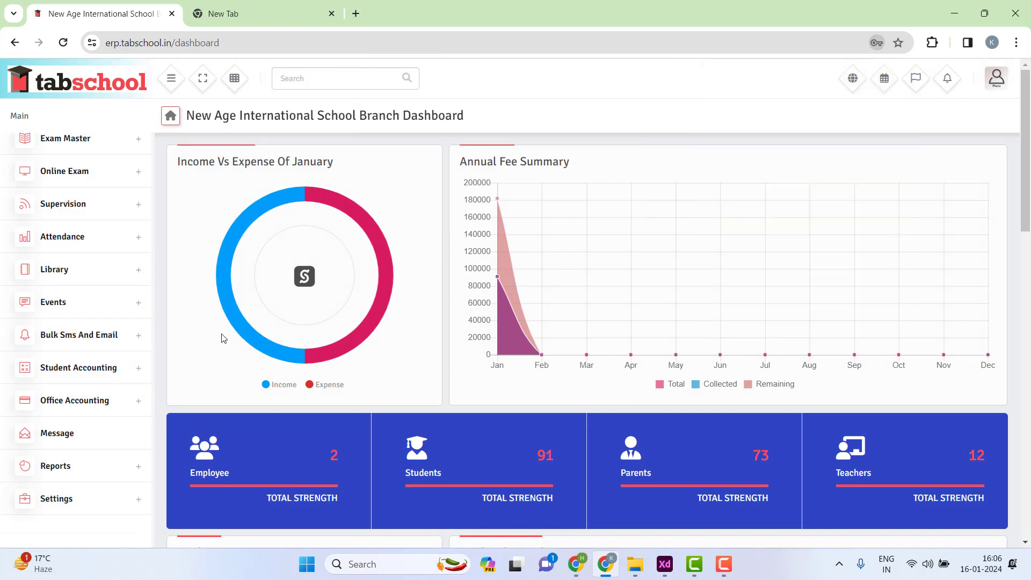
pyautogui.scroll(5, 93, 203)
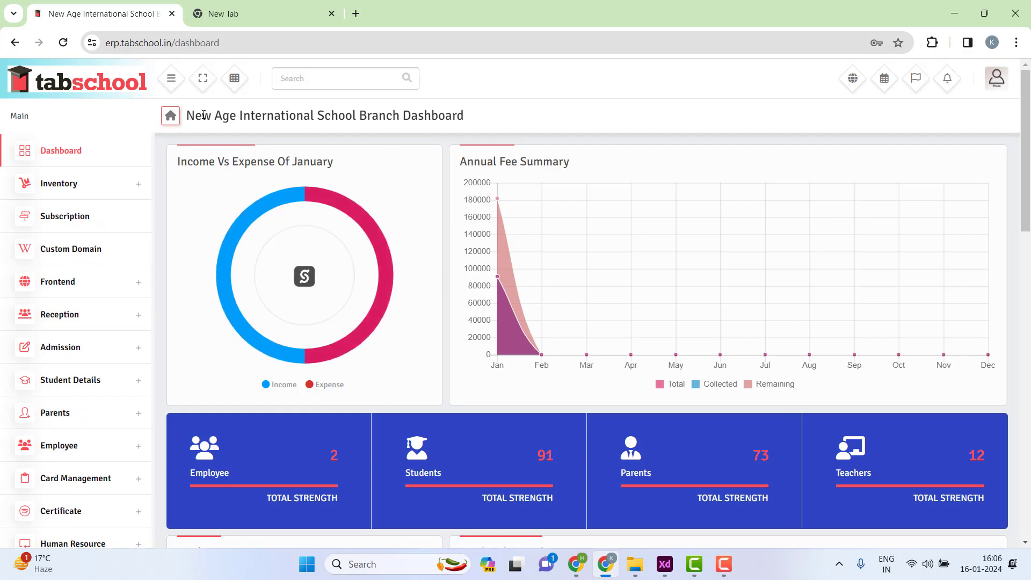
pyautogui.moveTo(204, 114); pyautogui.dragTo(473, 123)
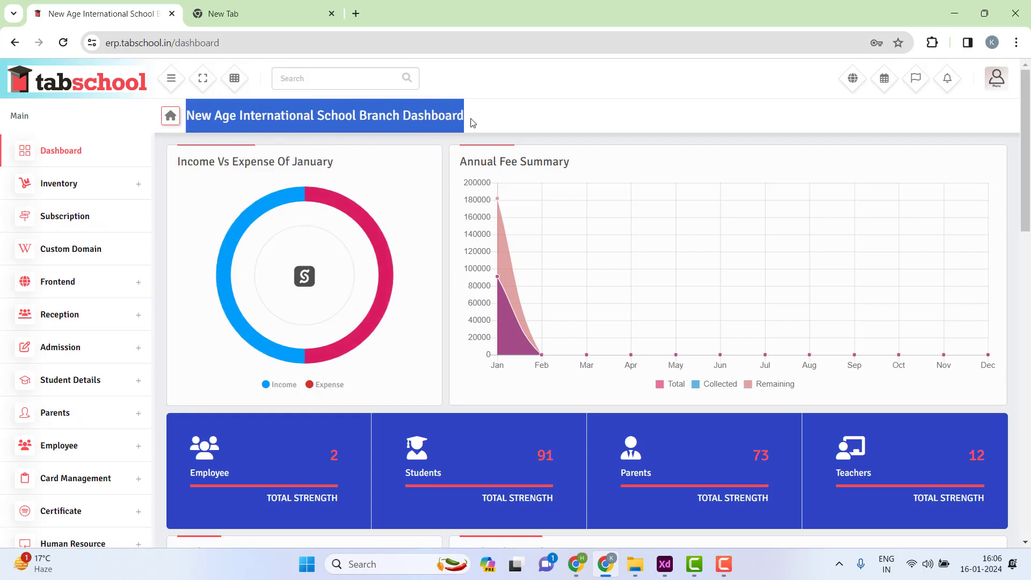
pyautogui.click(473, 122)
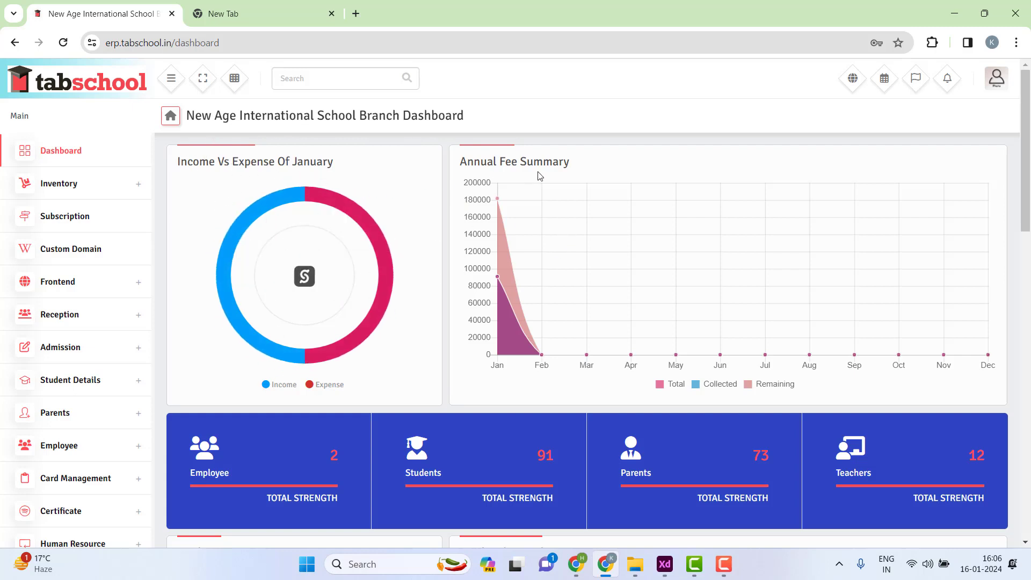
# - Browse the dashboard's strength totals: 2 employees, 91 students, 73 parents and 12 teachers
pyautogui.scroll(-2, 908, 309)
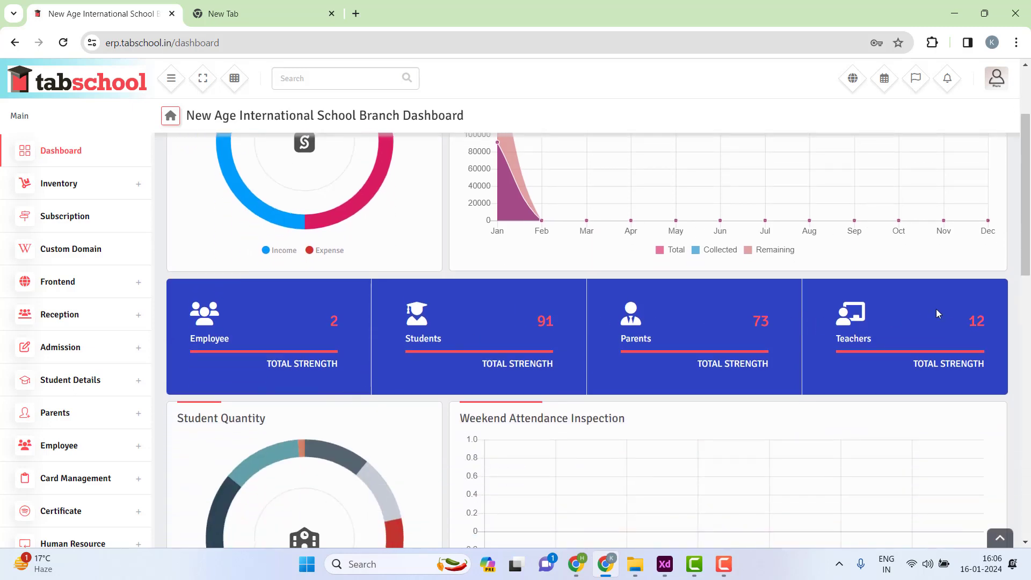
pyautogui.scroll(-3, 838, 371)
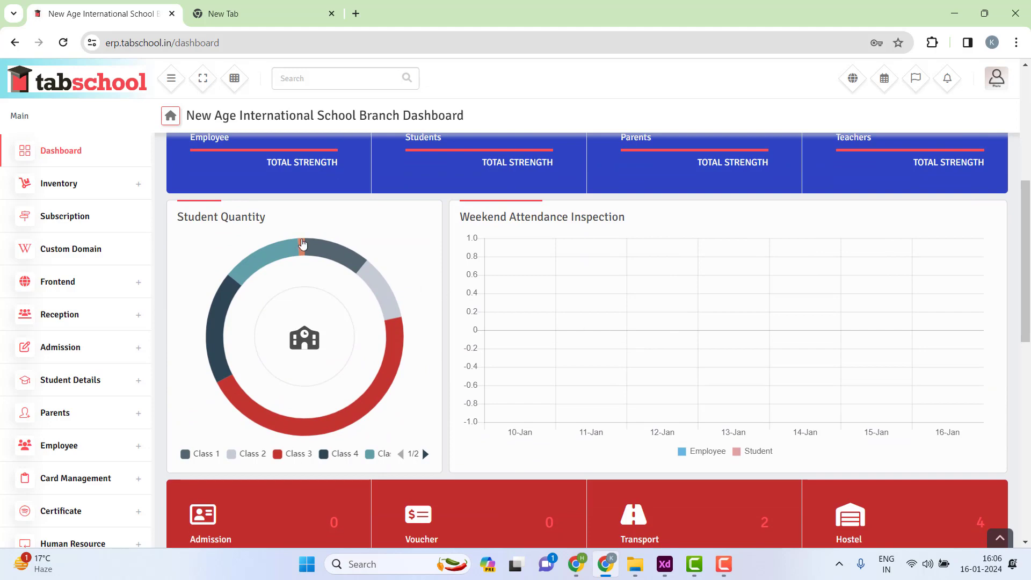
pyautogui.scroll(-2, 387, 375)
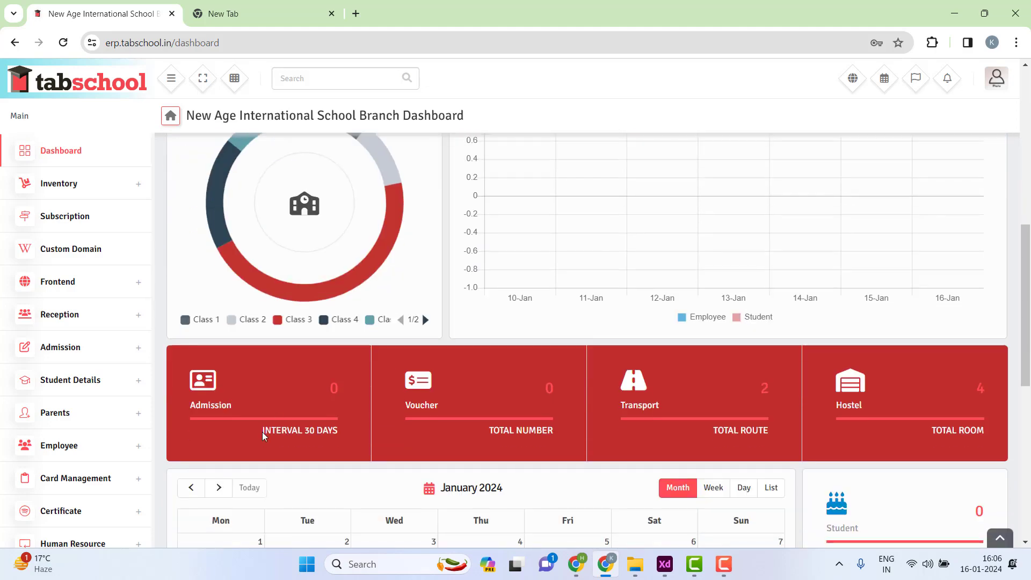
pyautogui.scroll(-5, 694, 297)
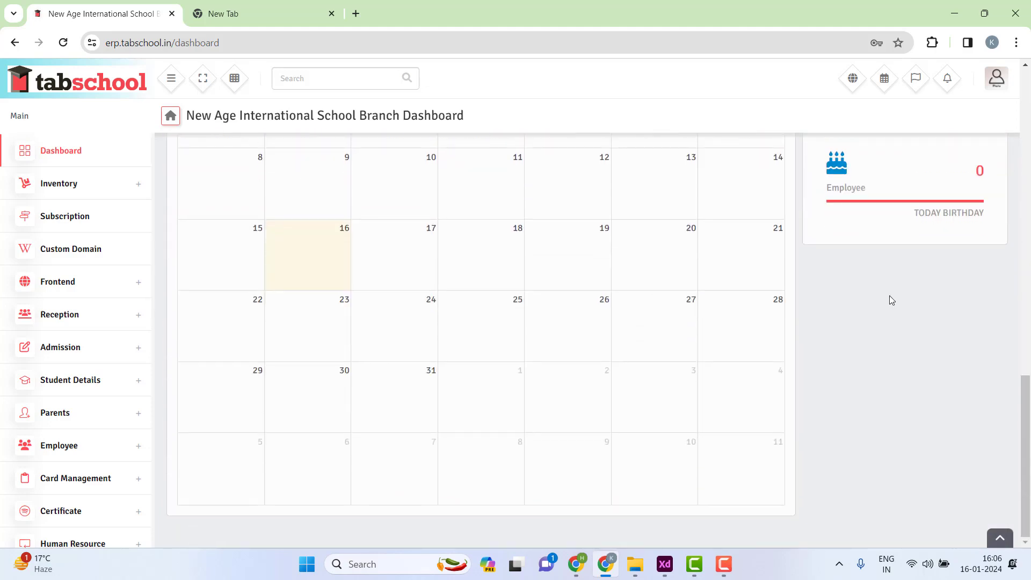
pyautogui.scroll(12, 864, 249)
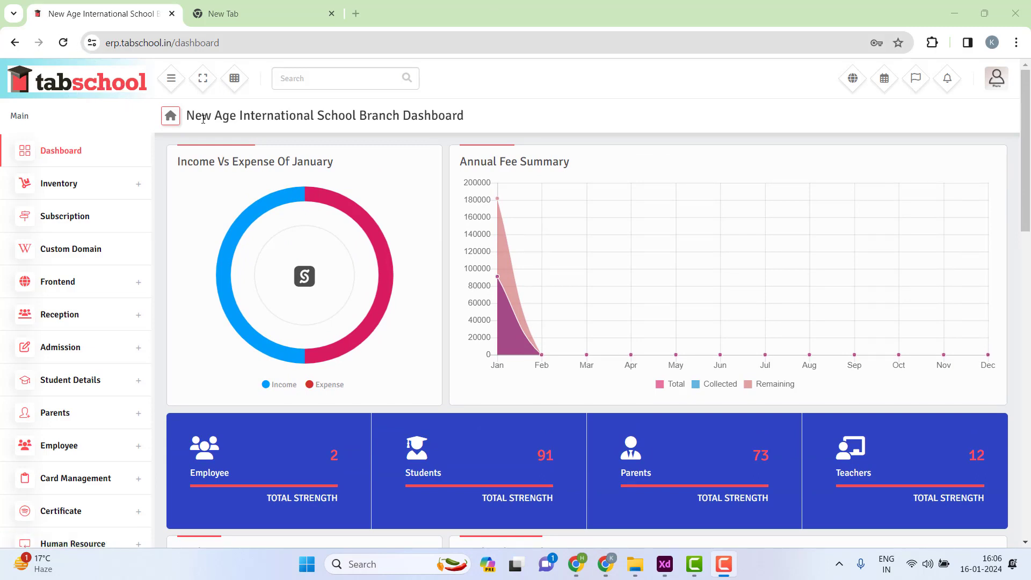
pyautogui.moveTo(181, 115); pyautogui.dragTo(478, 127)
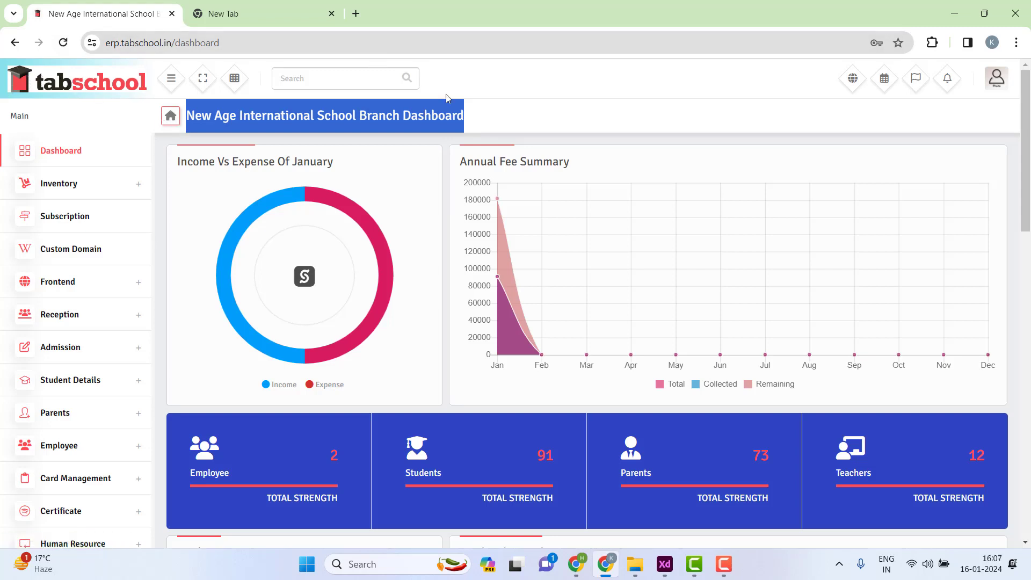
pyautogui.scroll(-10, 81, 215)
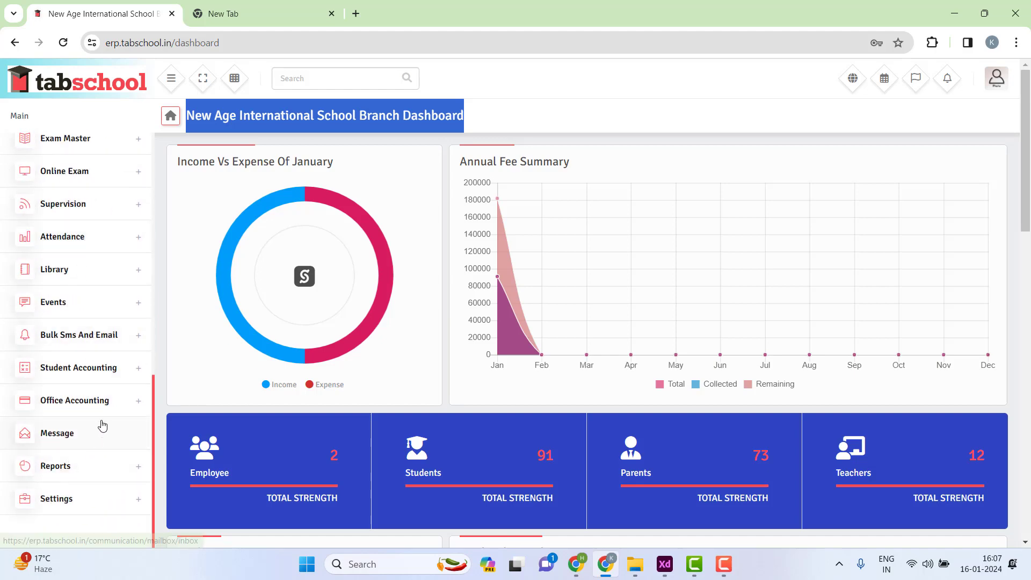
pyautogui.scroll(10, 60, 297)
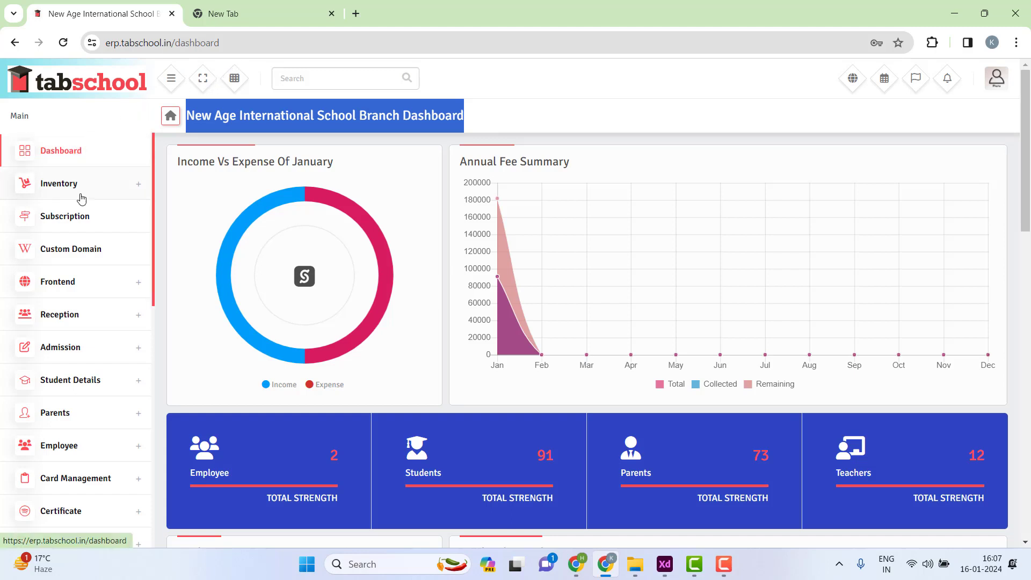
pyautogui.scroll(-9, 74, 270)
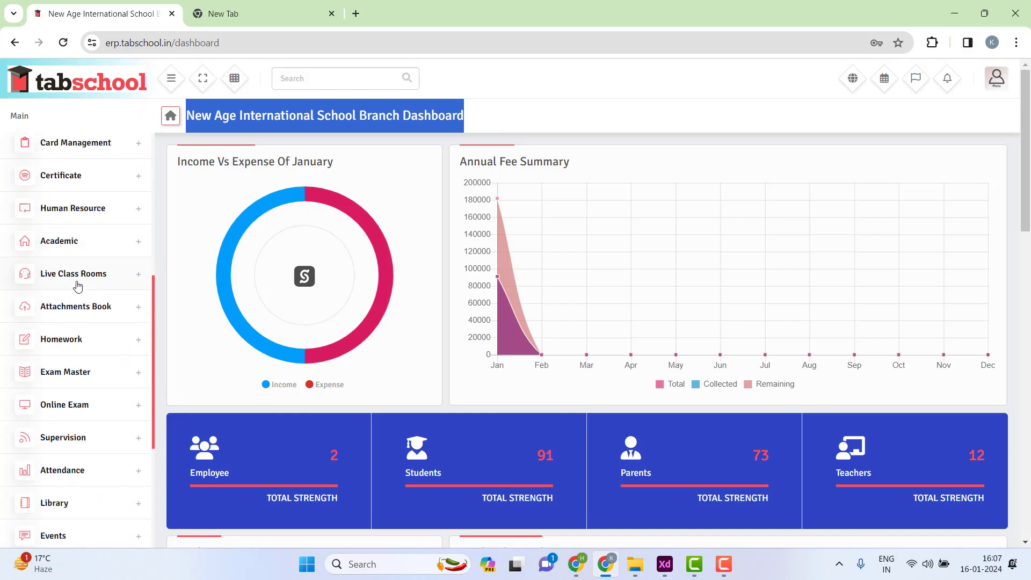
pyautogui.scroll(-2, 86, 300)
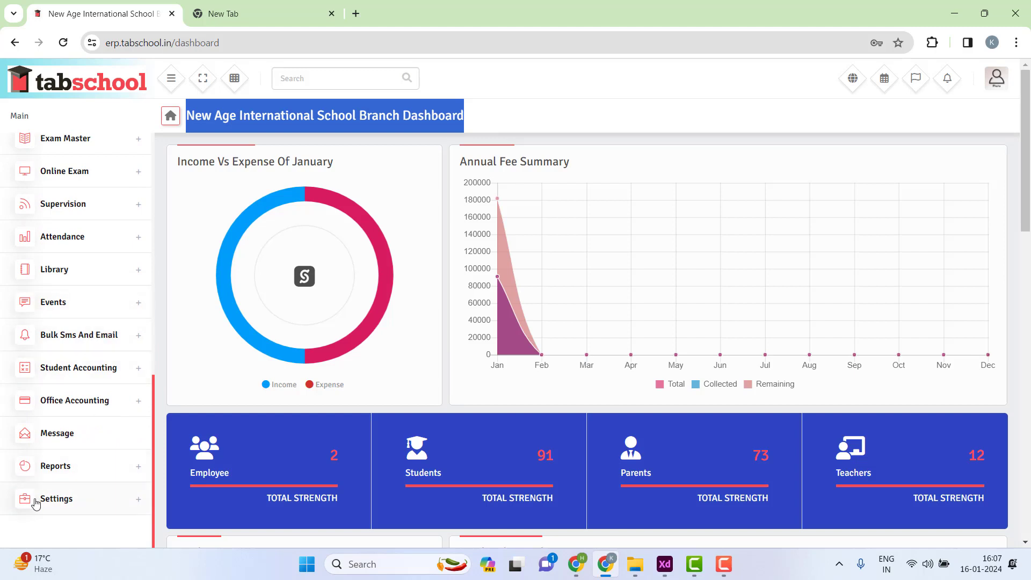
# - Expand Settings in the sidebar and go to School Settings' General Setting page
pyautogui.click(73, 505)
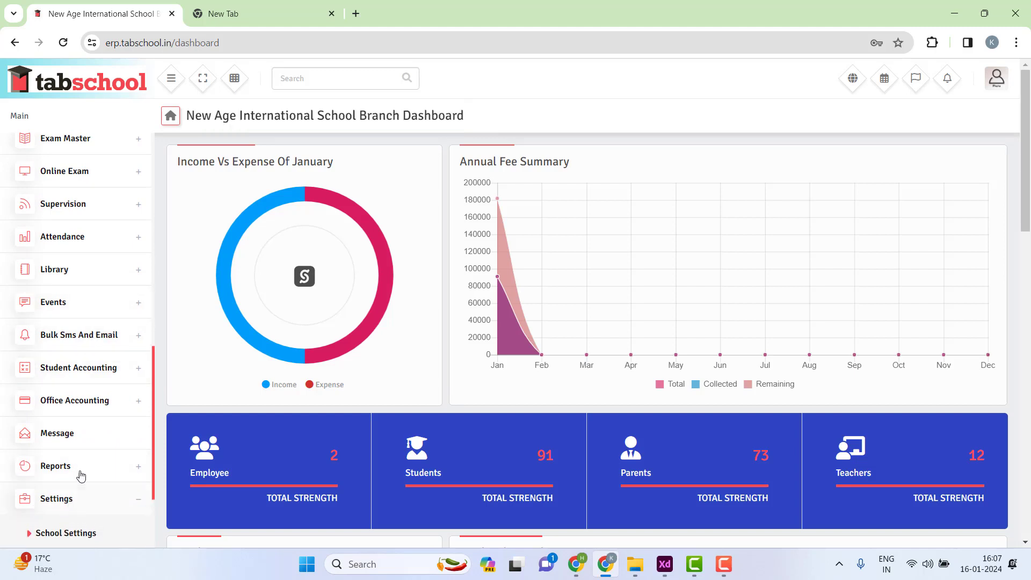
pyautogui.scroll(-2, 115, 208)
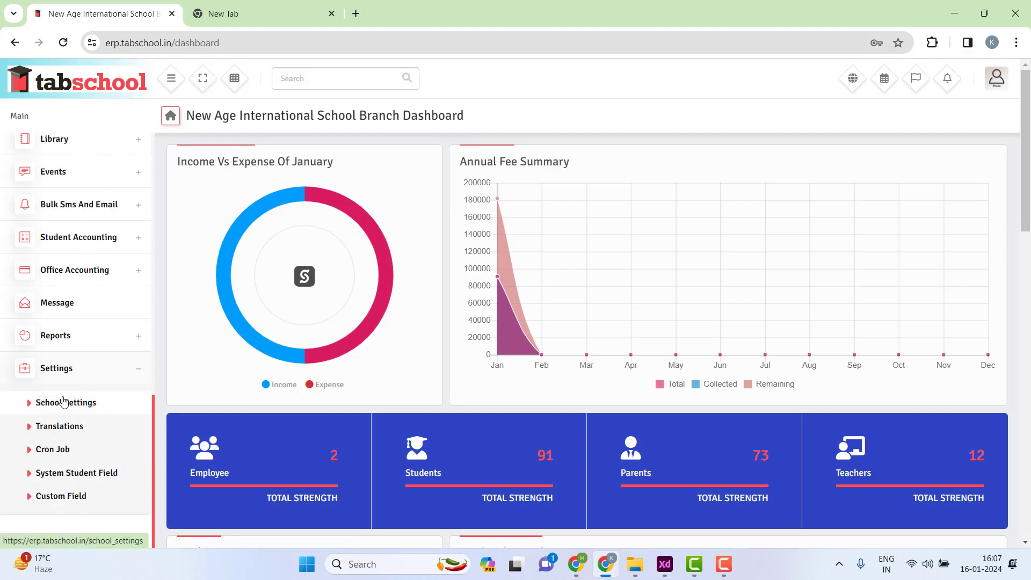
pyautogui.click(52, 409)
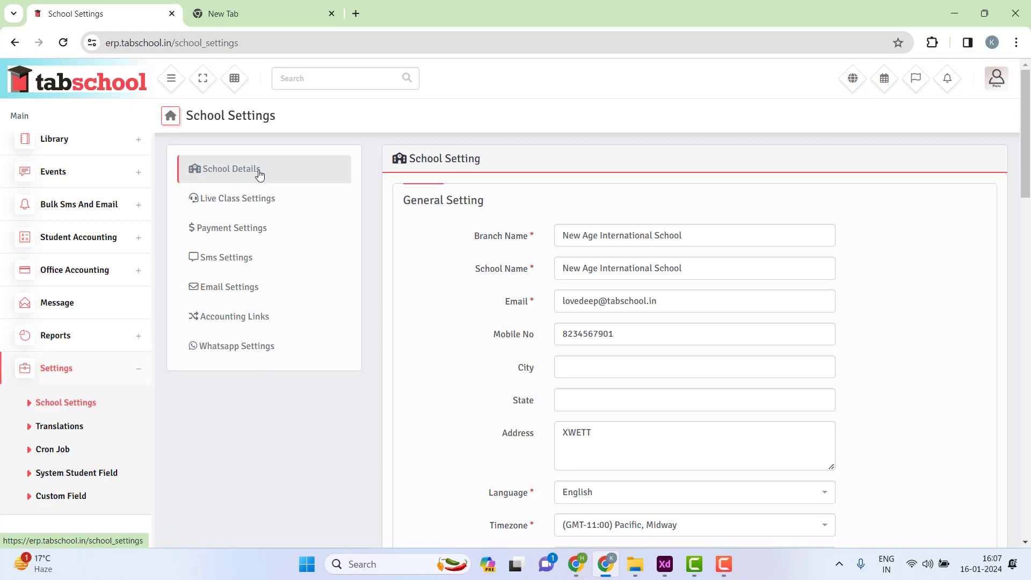
# - Change the Branch Name to Koral Bagh
pyautogui.click(718, 233)
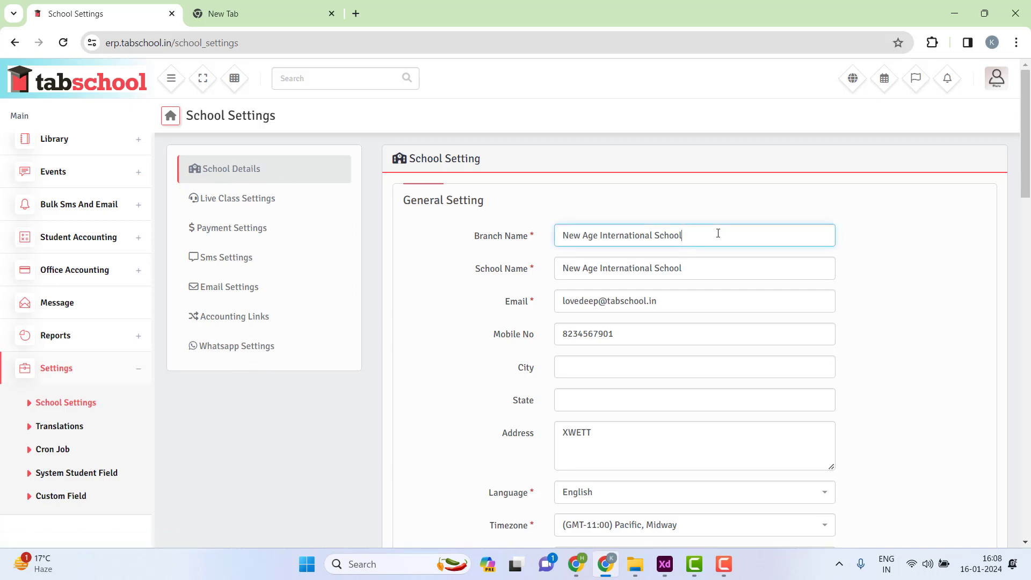
pyautogui.moveTo(718, 233); pyautogui.dragTo(526, 222)
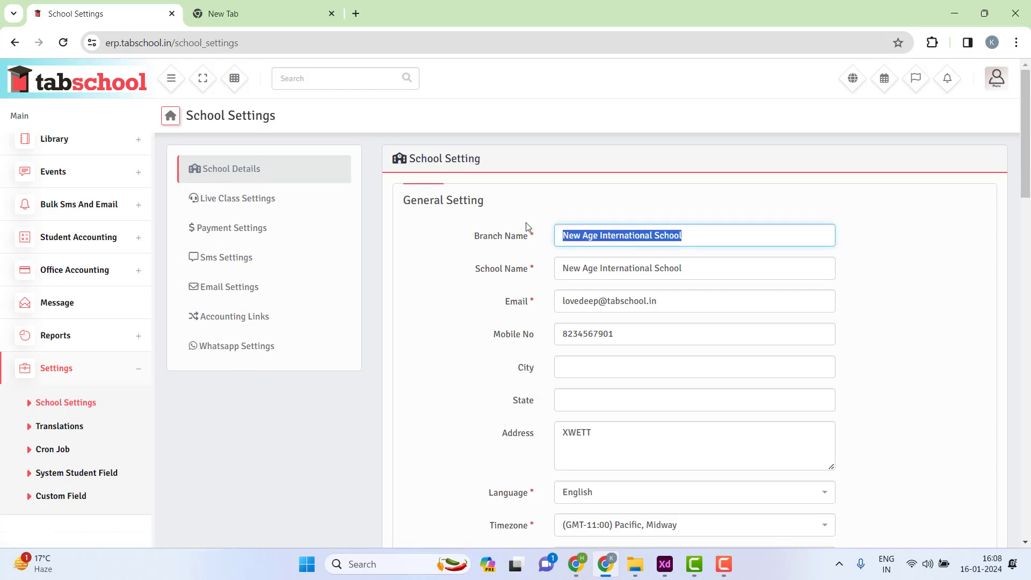
pyautogui.moveTo(565, 238); pyautogui.dragTo(730, 234)
pyautogui.moveTo(697, 269); pyautogui.dragTo(533, 269)
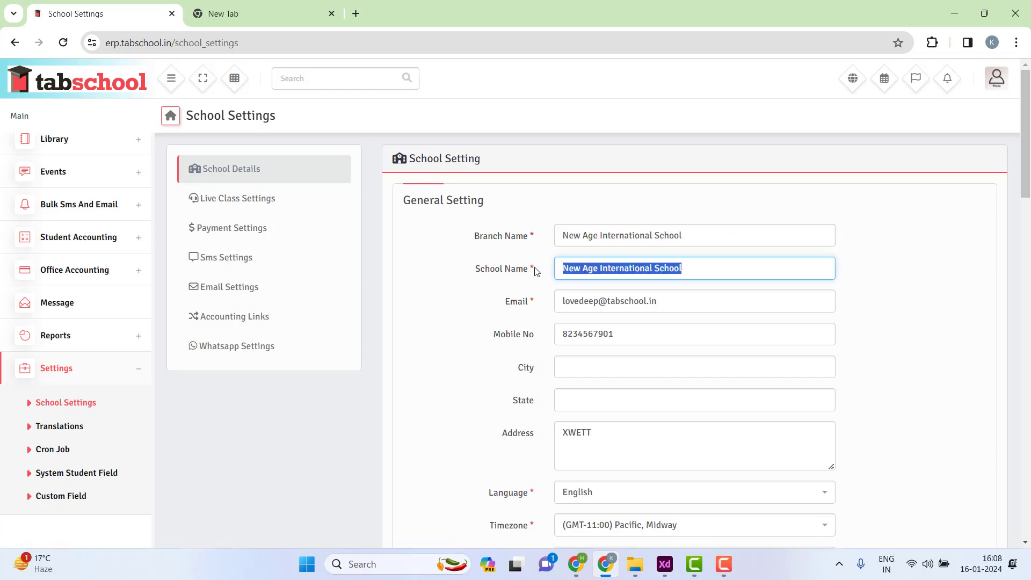
pyautogui.click(534, 263)
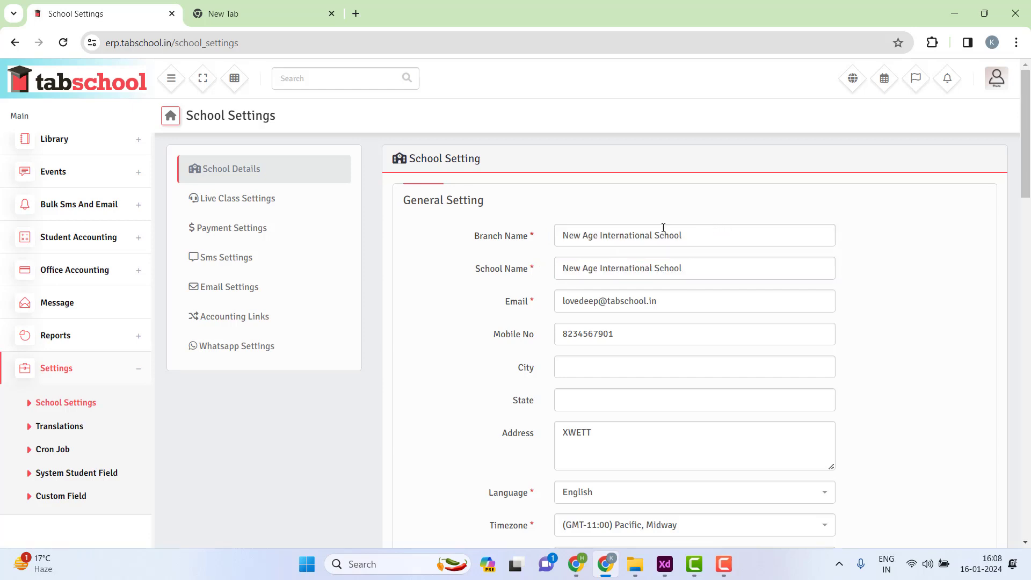
pyautogui.moveTo(663, 227); pyautogui.dragTo(438, 208)
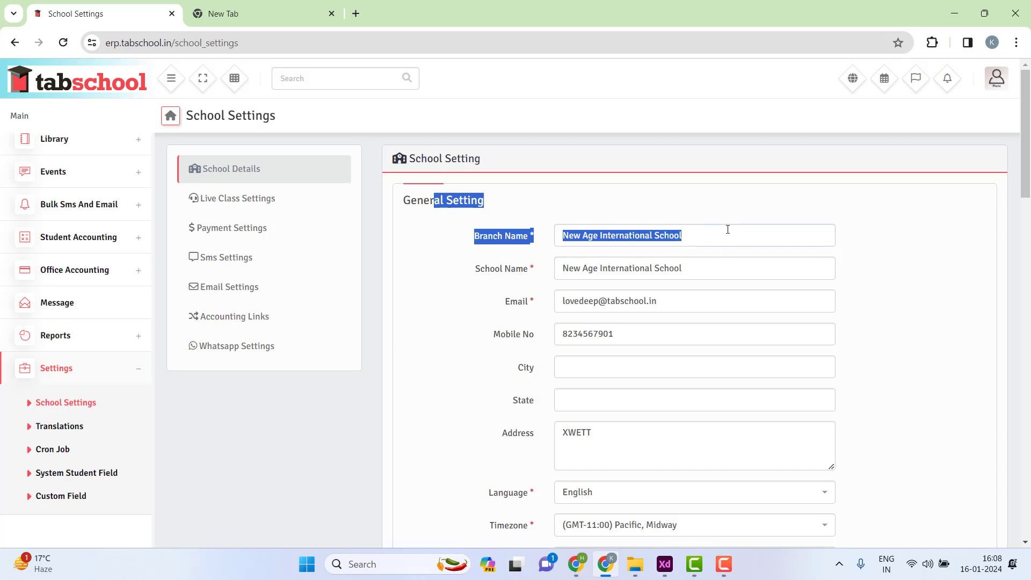
pyautogui.moveTo(728, 234); pyautogui.dragTo(568, 235)
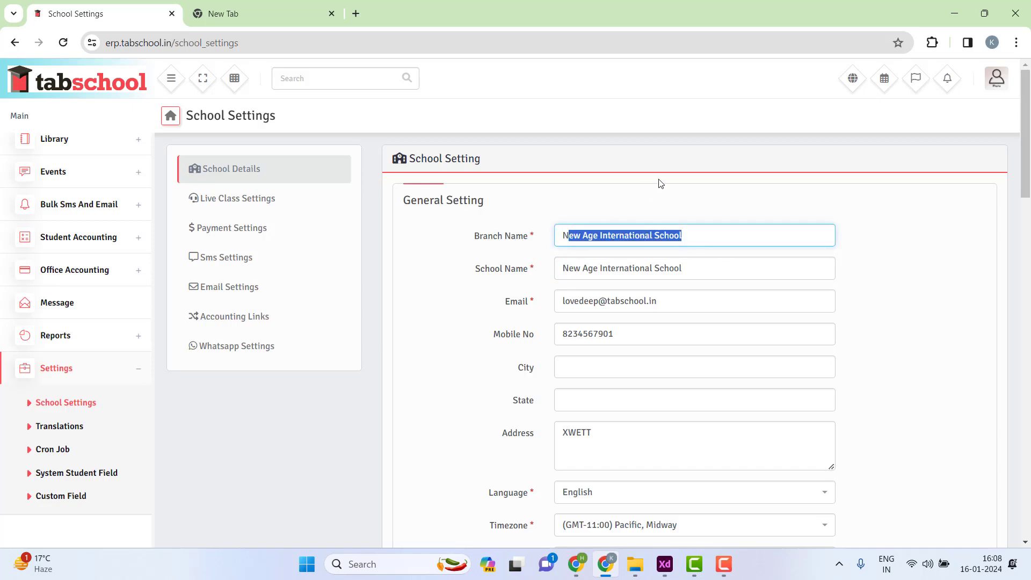
pyautogui.press('BackSpace')
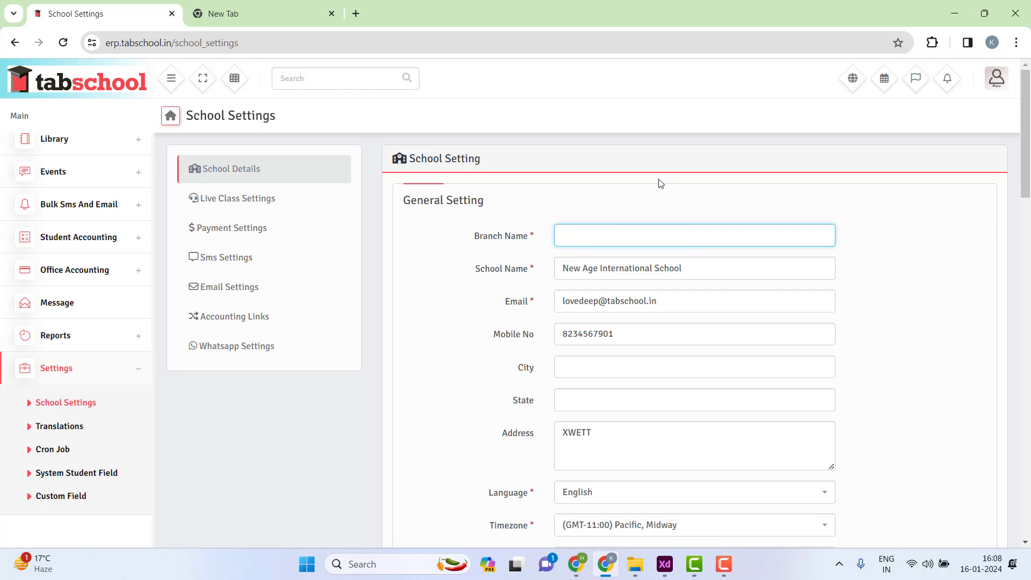
pyautogui.write('Kora')
pyautogui.press('BackSpace')
pyautogui.press('BackSpace')
pyautogui.write('Oral Bag')
pyautogui.press('BackSpace')
pyautogui.write('o')
# - Replace the school's e-mail address with the new school e-mail
pyautogui.moveTo(568, 268); pyautogui.dragTo(717, 266)
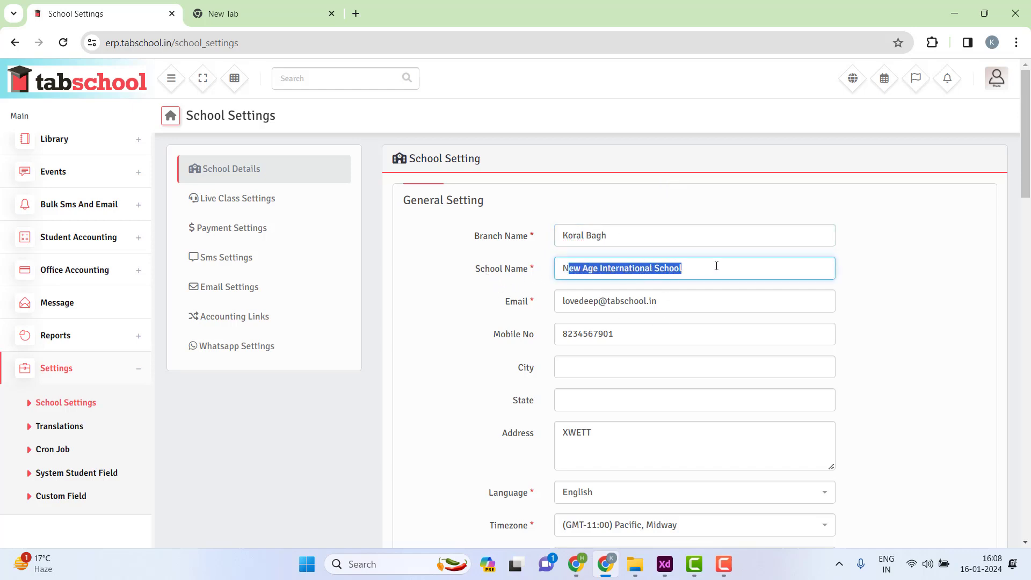
pyautogui.moveTo(693, 301); pyautogui.dragTo(511, 308)
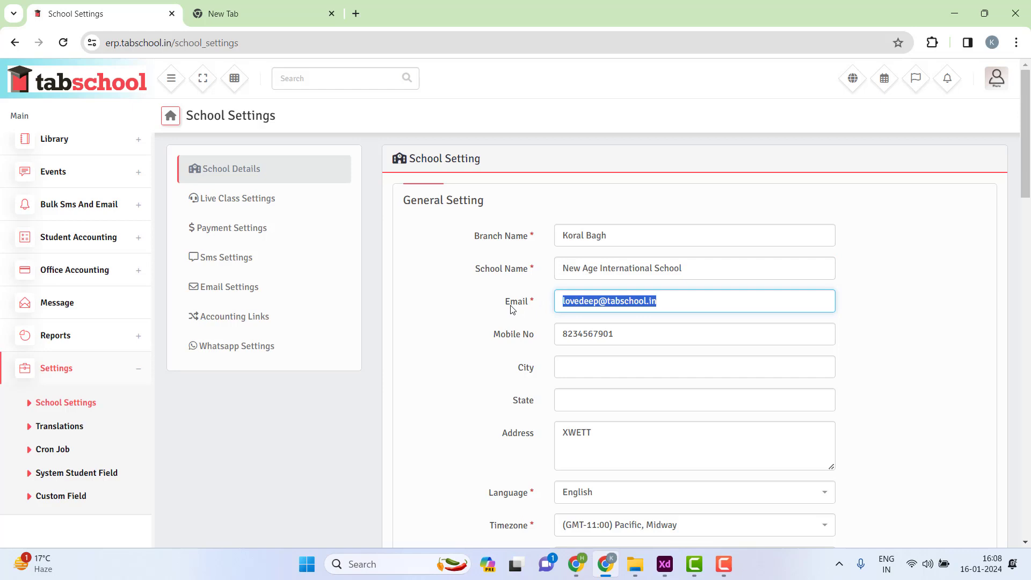
pyautogui.press('BackSpace')
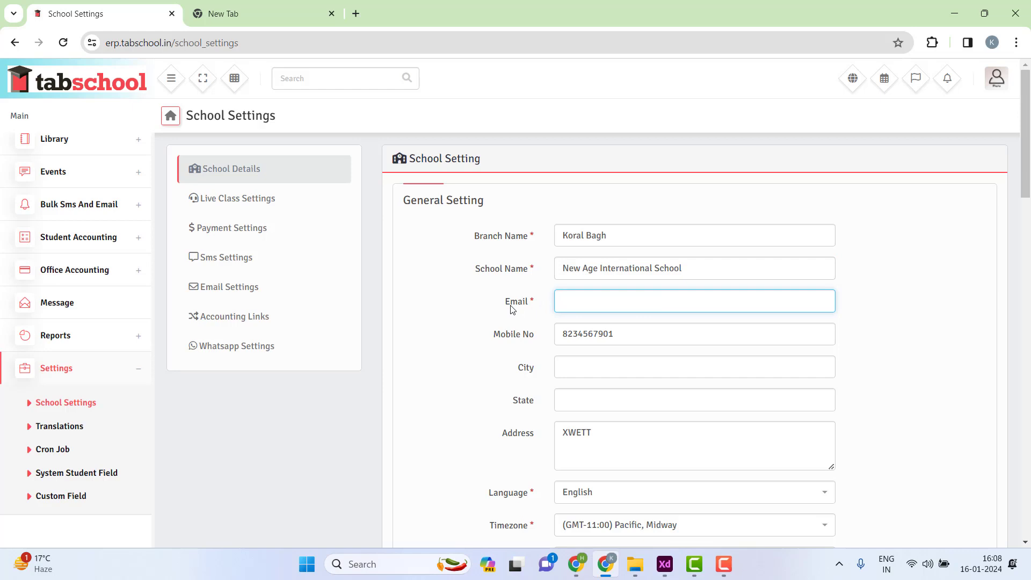
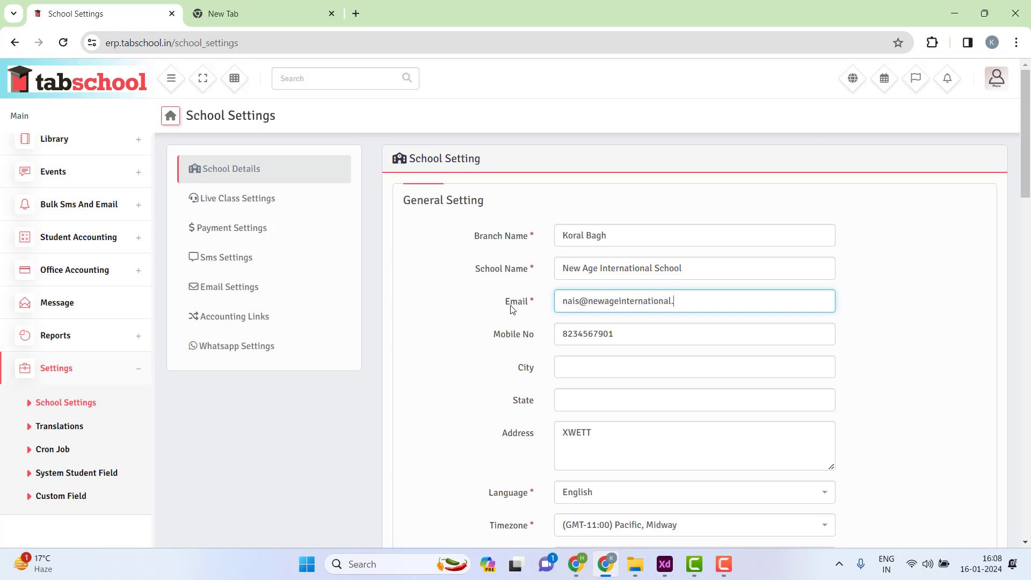
pyautogui.press('Tab')
pyautogui.click(465, 350)
# - Enter New Delhi for City and State and type the school's new street address
pyautogui.click(595, 372)
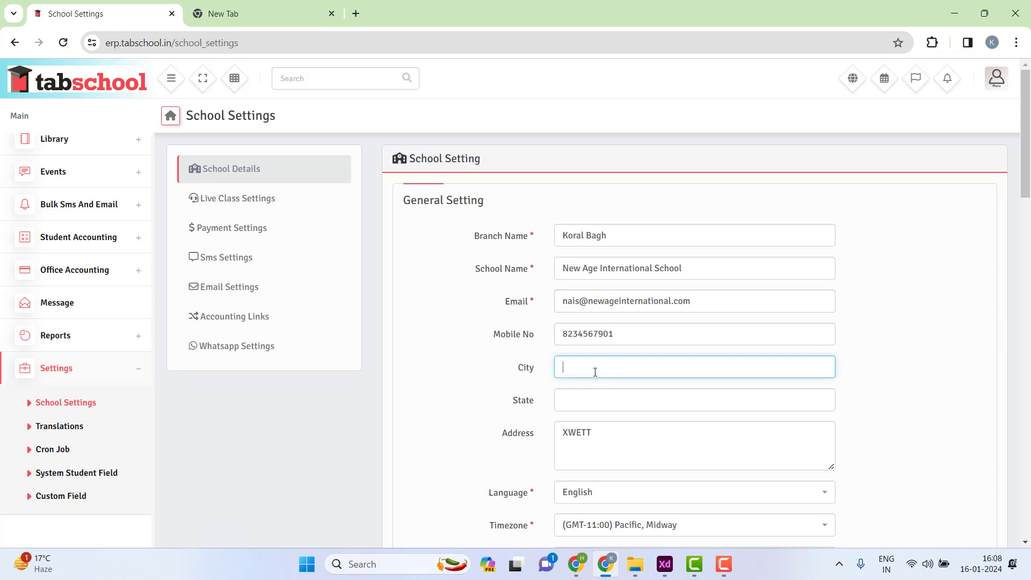
pyautogui.write('New Delhi')
pyautogui.press('Tab')
pyautogui.write('New')
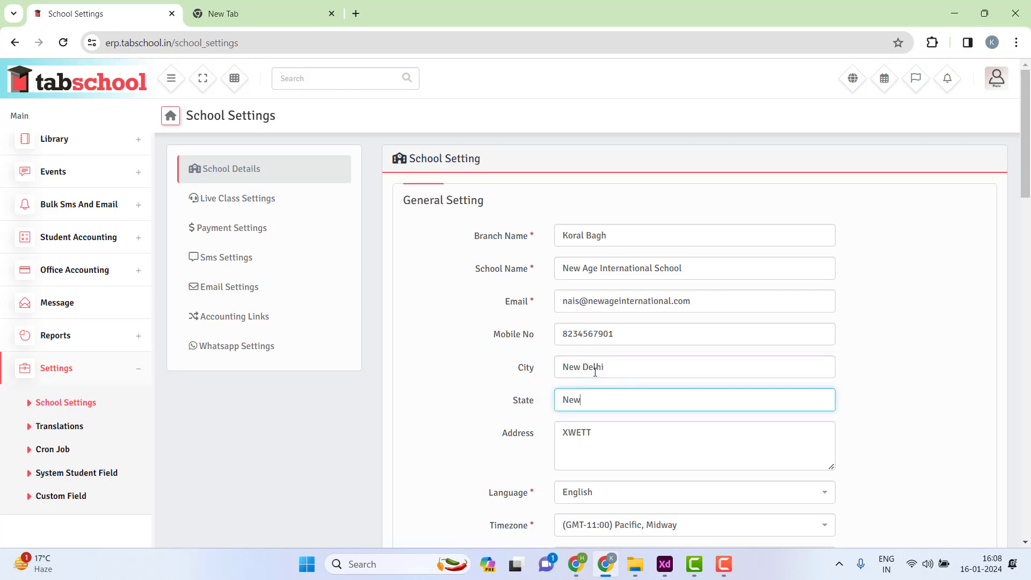
pyautogui.write(' Delhi')
pyautogui.press('Tab')
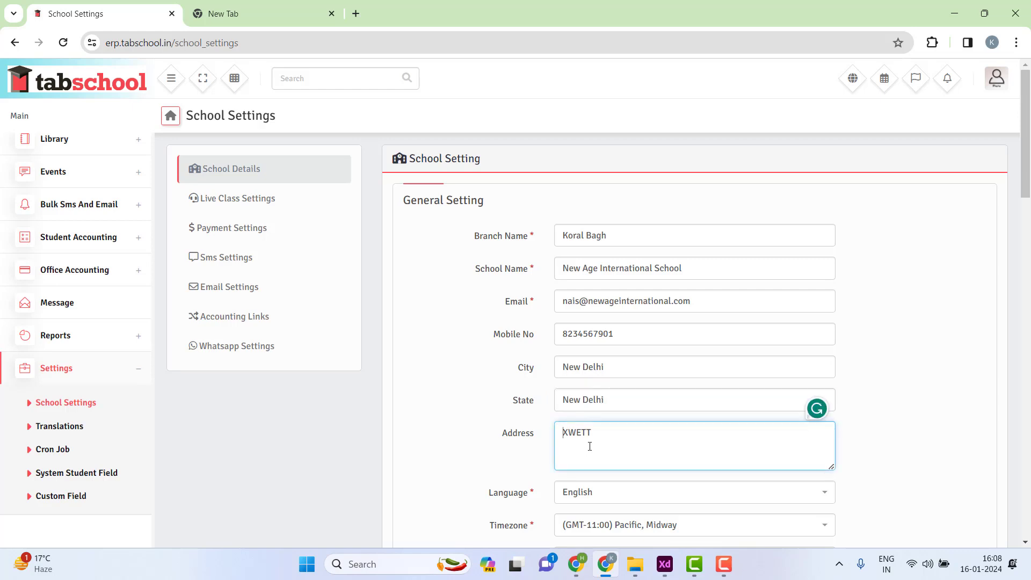
pyautogui.moveTo(589, 444); pyautogui.dragTo(550, 433)
pyautogui.write('123')
pyautogui.press('Left')
pyautogui.press('Left')
pyautogui.write('@')
pyautogui.press('BackSpace')
pyautogui.write('#')
pyautogui.write(' B')
pyautogui.write('oral Bag')
pyautogui.scroll(-3, 495, 316)
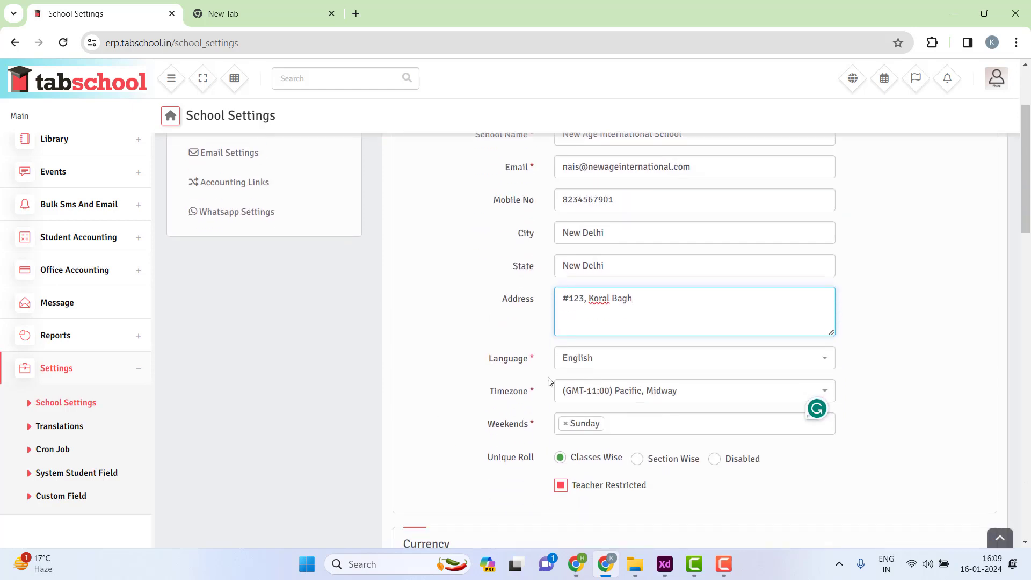
pyautogui.click(600, 365)
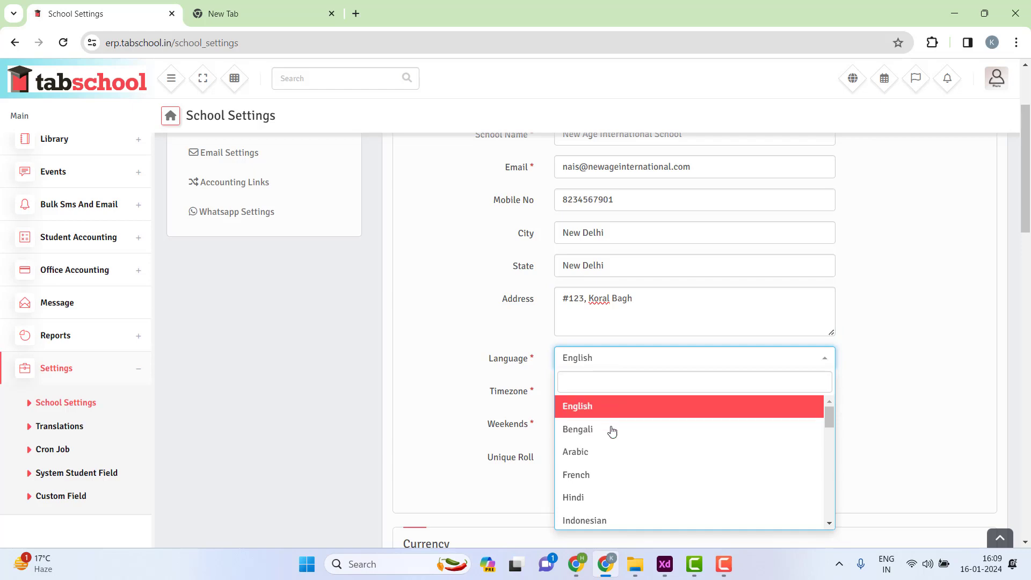
pyautogui.scroll(-10, 602, 491)
pyautogui.scroll(10, 610, 496)
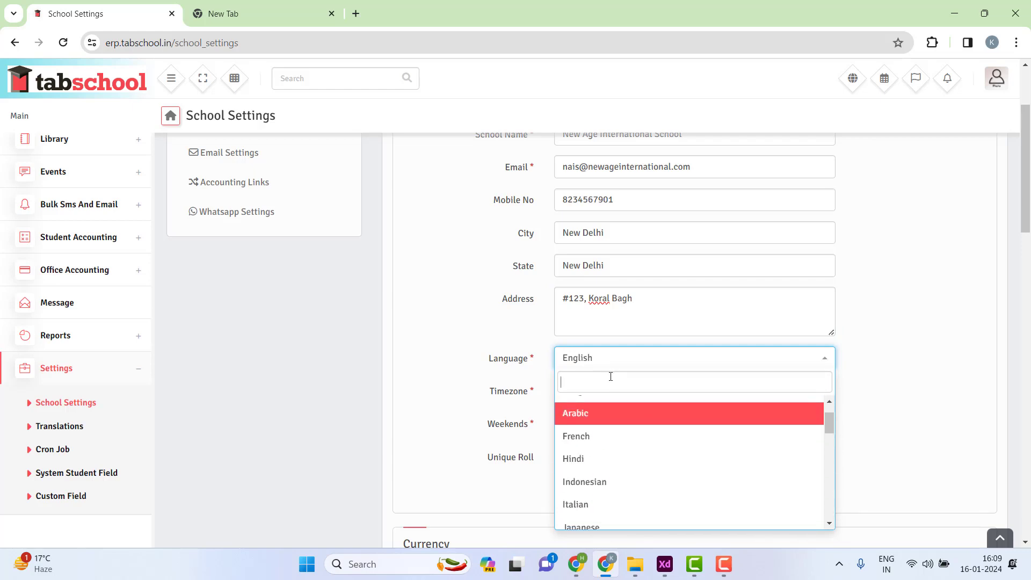
pyautogui.write('Hindi')
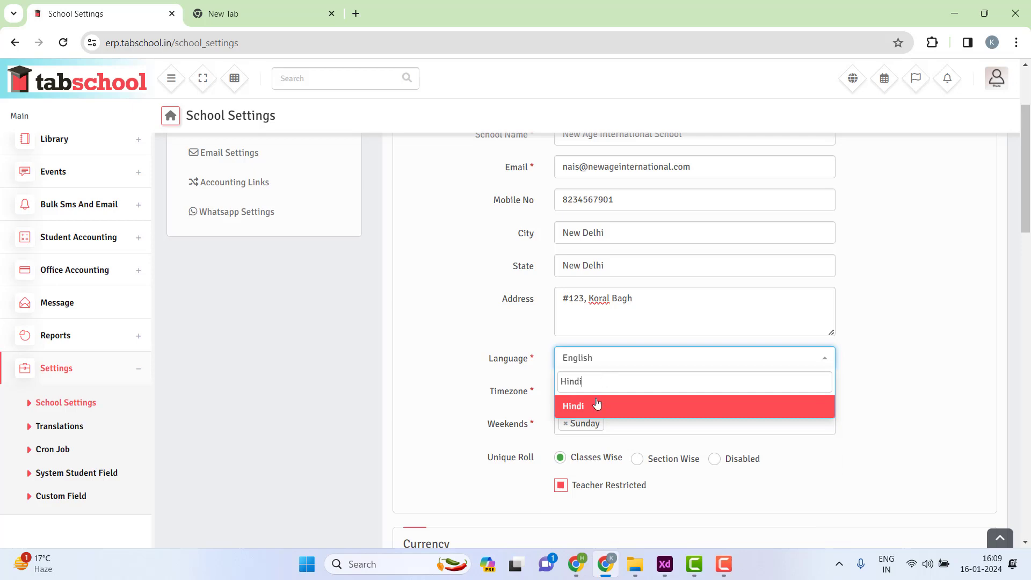
pyautogui.moveTo(597, 383); pyautogui.dragTo(542, 382)
pyautogui.press('BackSpace')
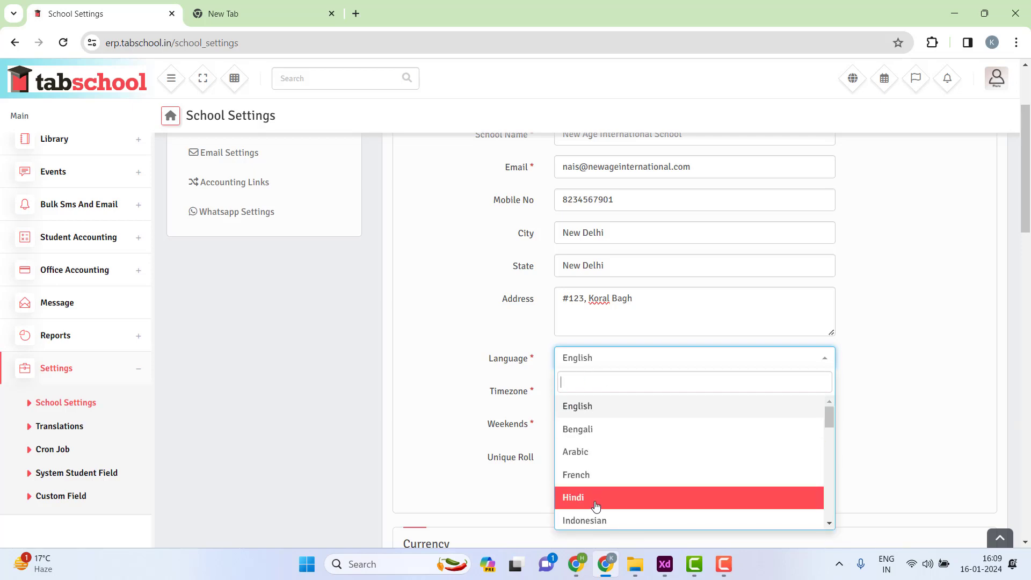
pyautogui.scroll(-1, 656, 478)
pyautogui.scroll(-2, 635, 488)
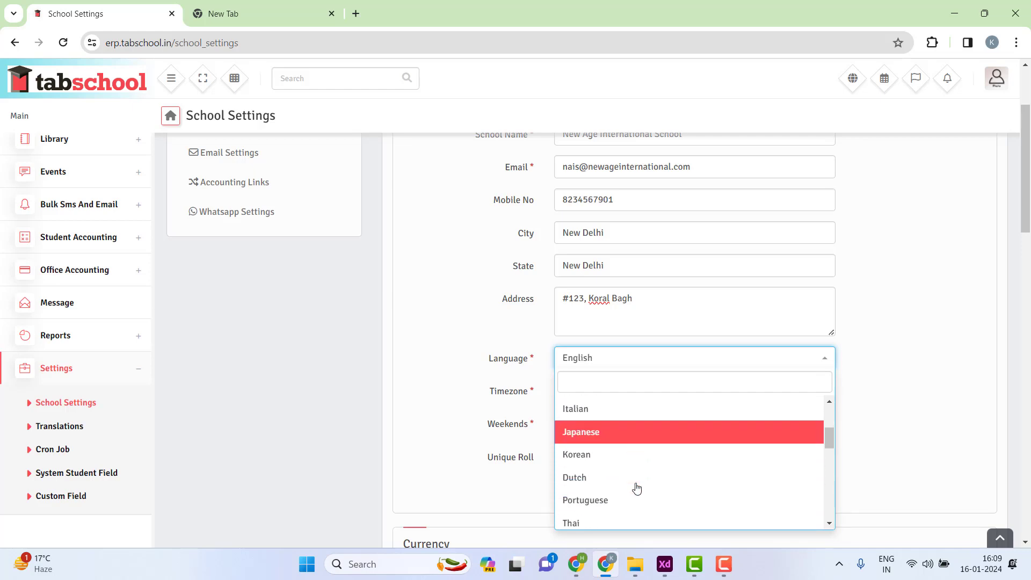
pyautogui.scroll(-1, 617, 471)
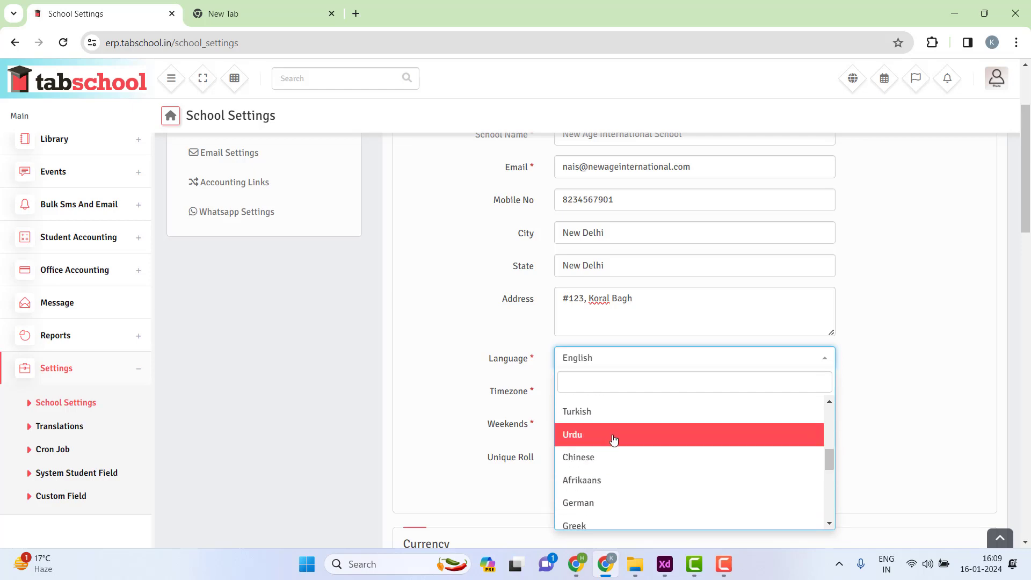
pyautogui.scroll(-2, 627, 468)
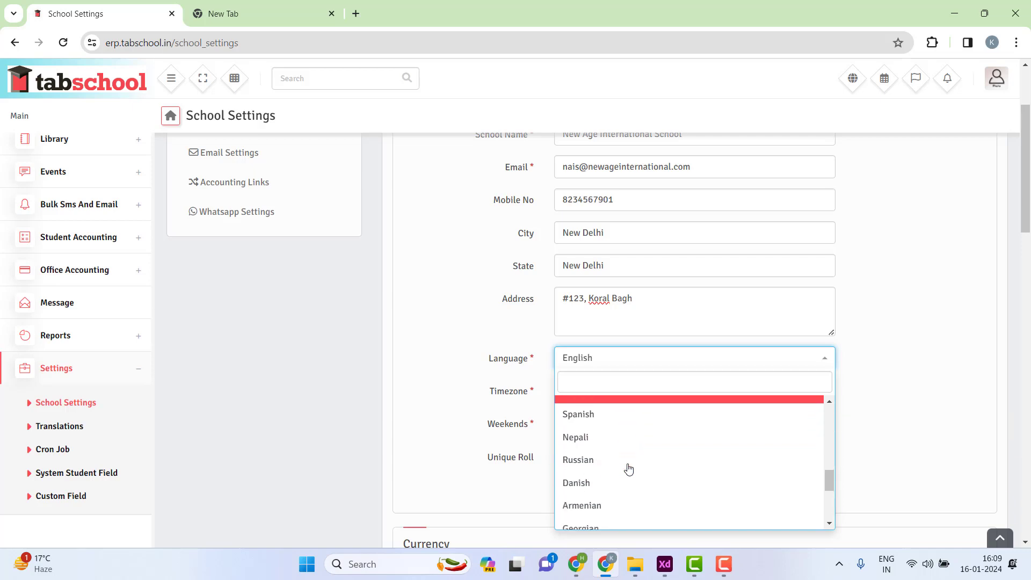
pyautogui.scroll(-1, 618, 473)
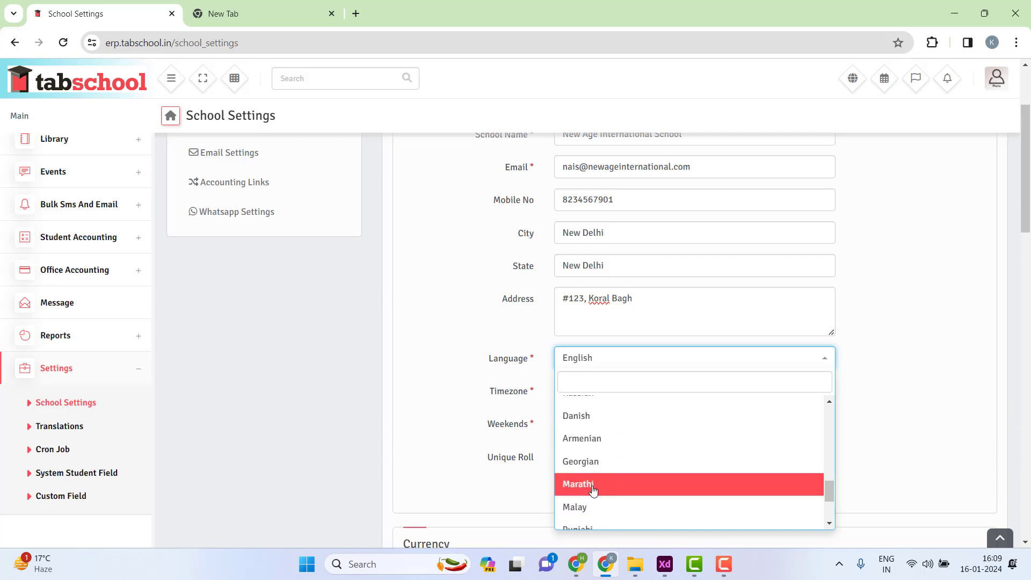
pyautogui.scroll(-1, 612, 478)
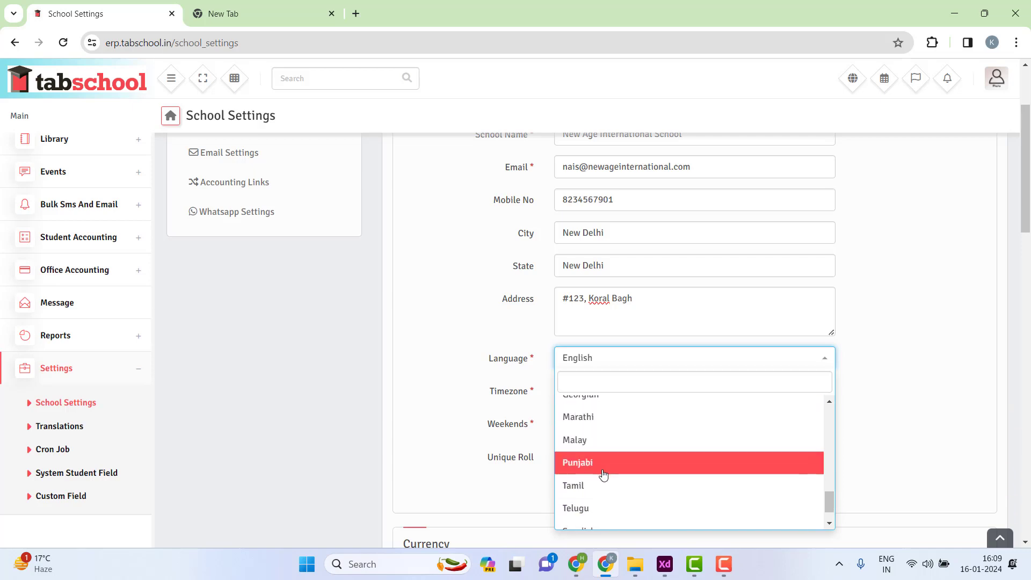
pyautogui.scroll(-1, 601, 459)
pyautogui.scroll(-1, 600, 473)
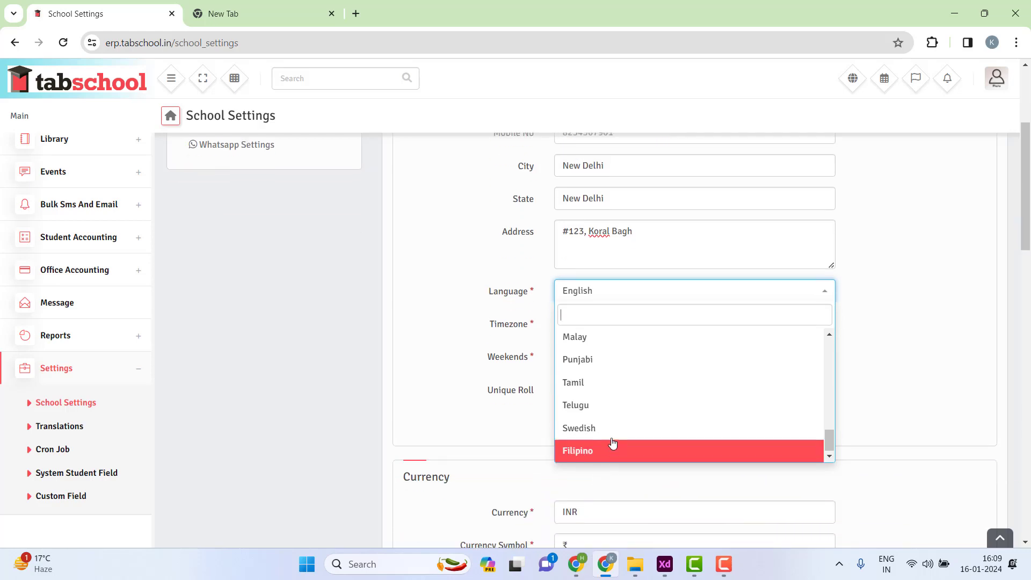
pyautogui.click(452, 337)
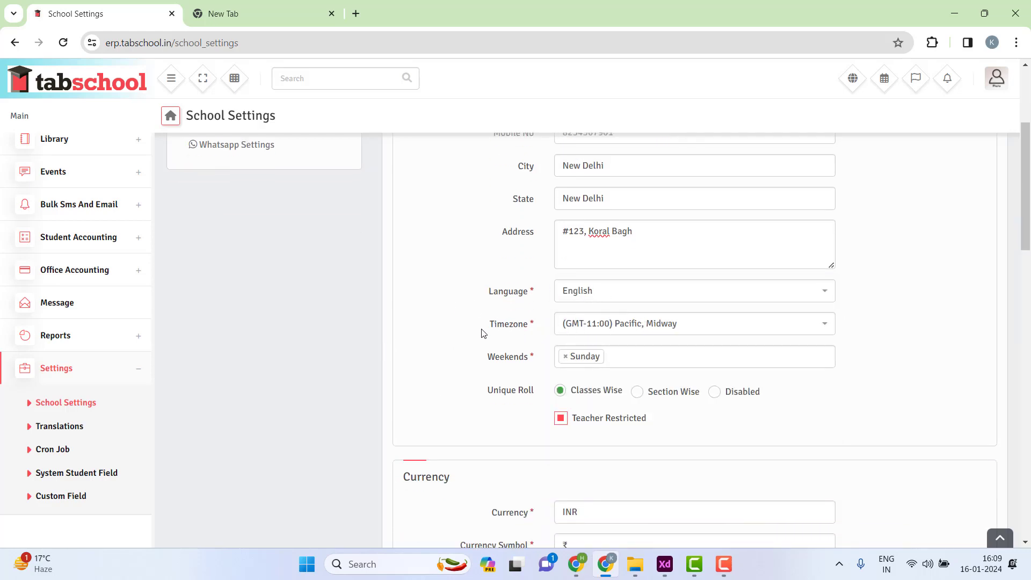
# - Search 'kol' in the Timezone list and choose (GMT+05:30) Asia, Kolkata
pyautogui.click(659, 327)
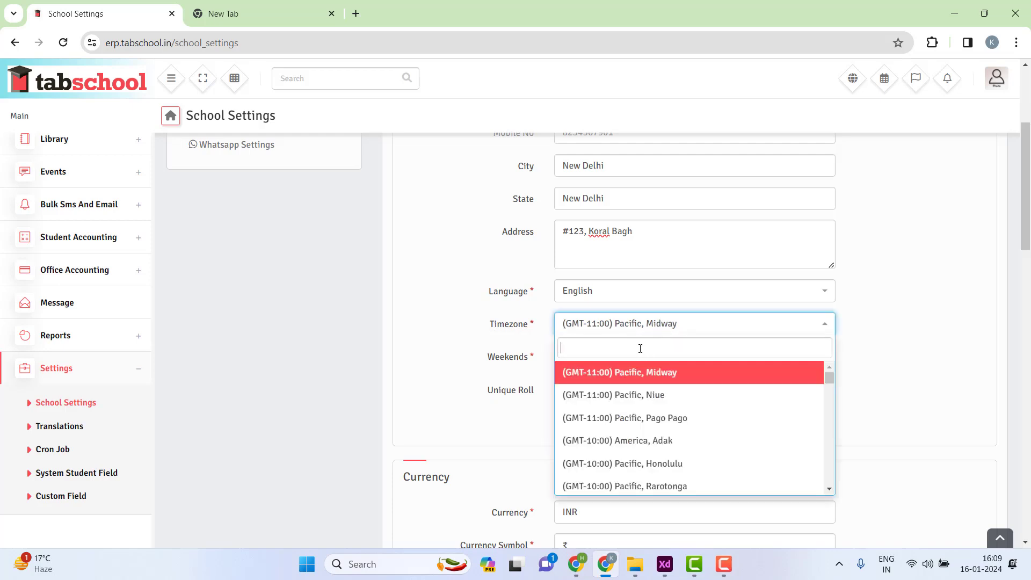
pyautogui.write('kol')
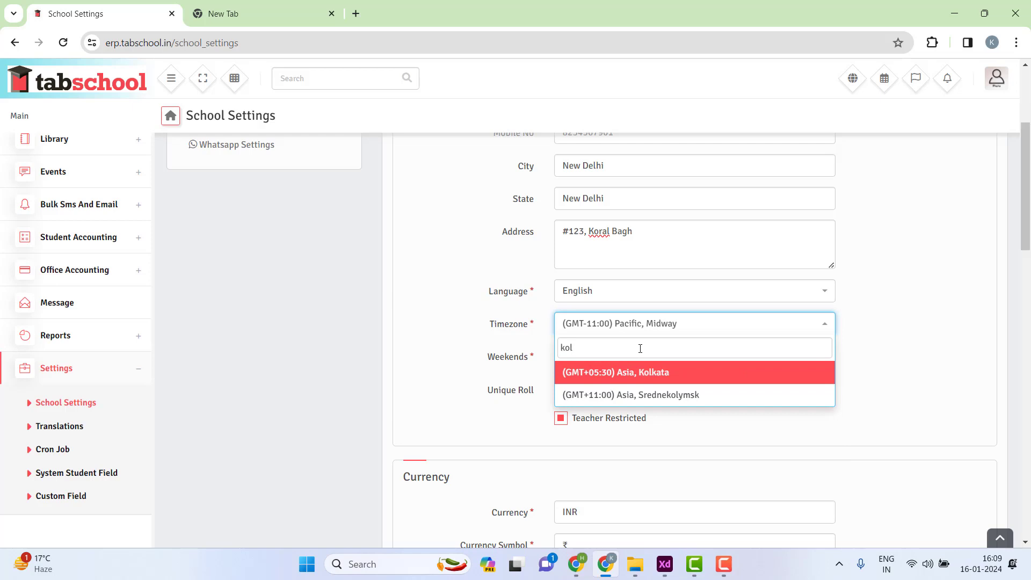
pyautogui.click(643, 379)
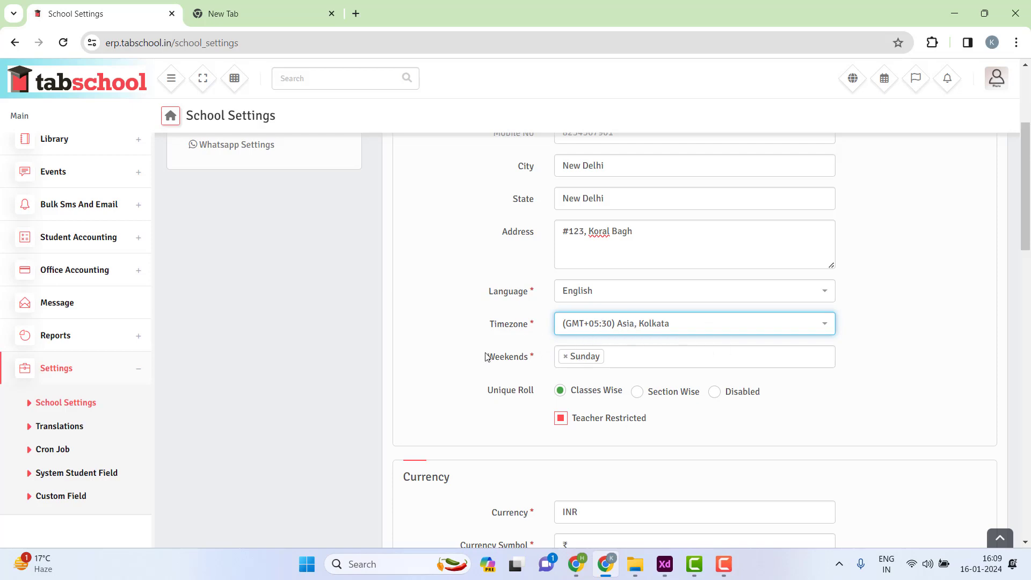
pyautogui.moveTo(479, 362); pyautogui.dragTo(535, 365)
pyautogui.click(535, 365)
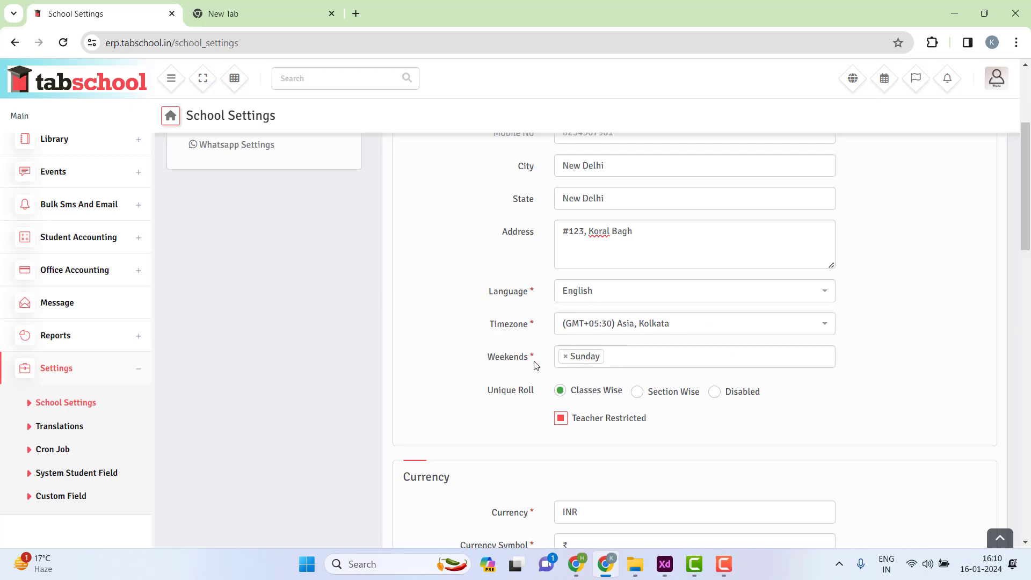
# - Add Saturday to the Weekends alongside Sunday
pyautogui.click(622, 360)
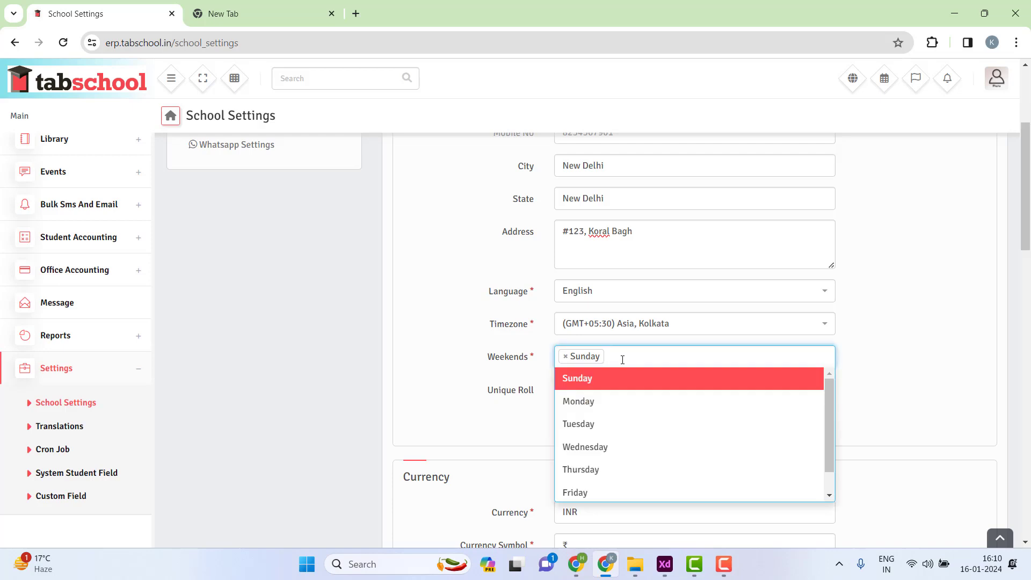
pyautogui.scroll(-1, 596, 462)
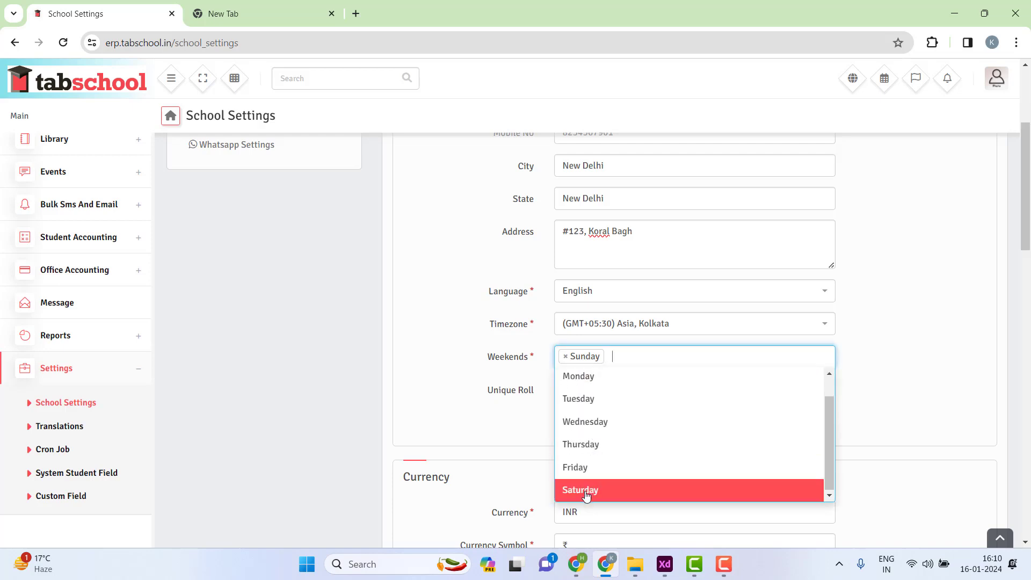
pyautogui.click(585, 489)
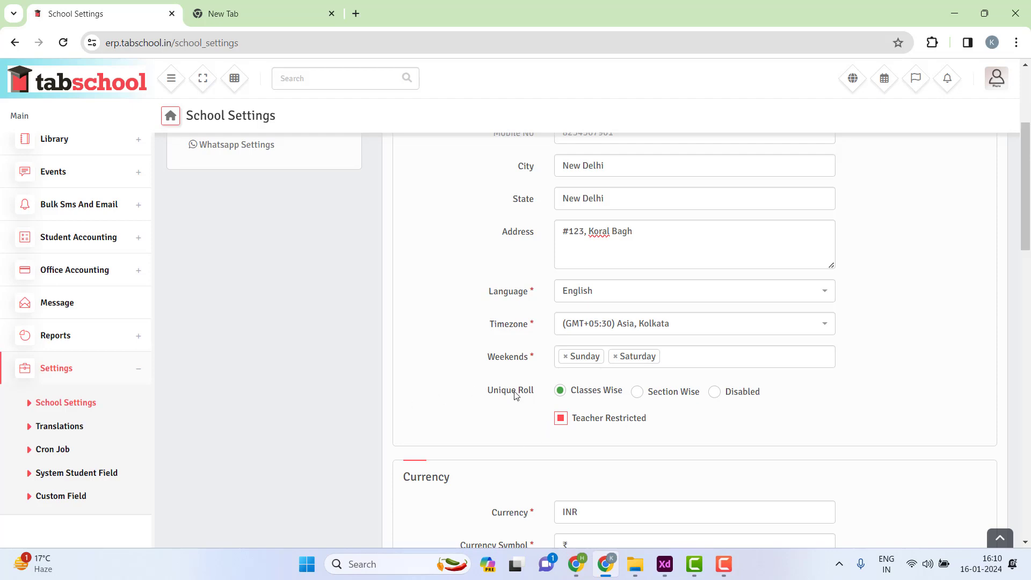
pyautogui.moveTo(487, 391); pyautogui.dragTo(543, 393)
pyautogui.click(540, 393)
# - Keep Unique Roll on Classes Wise and Teacher Restricted ticked
pyautogui.click(720, 397)
pyautogui.click(559, 391)
pyautogui.scroll(-1, 603, 374)
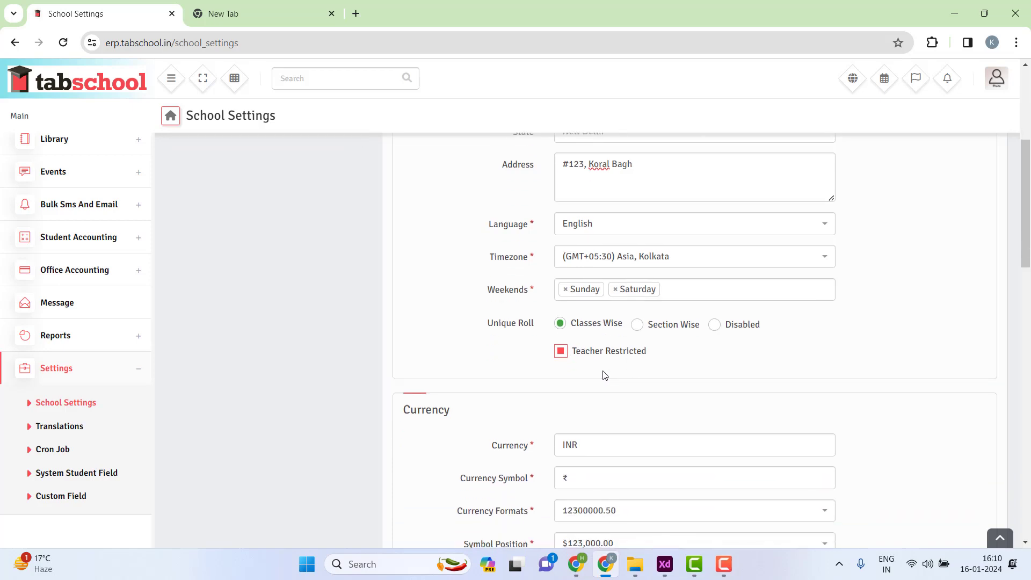
pyautogui.click(562, 352)
pyautogui.click(561, 352)
# - Check the Currency section's INR currency and ₹ symbol values
pyautogui.scroll(-1, 571, 398)
pyautogui.moveTo(400, 342); pyautogui.dragTo(461, 346)
pyautogui.scroll(-1, 484, 339)
pyautogui.scroll(-1, 505, 329)
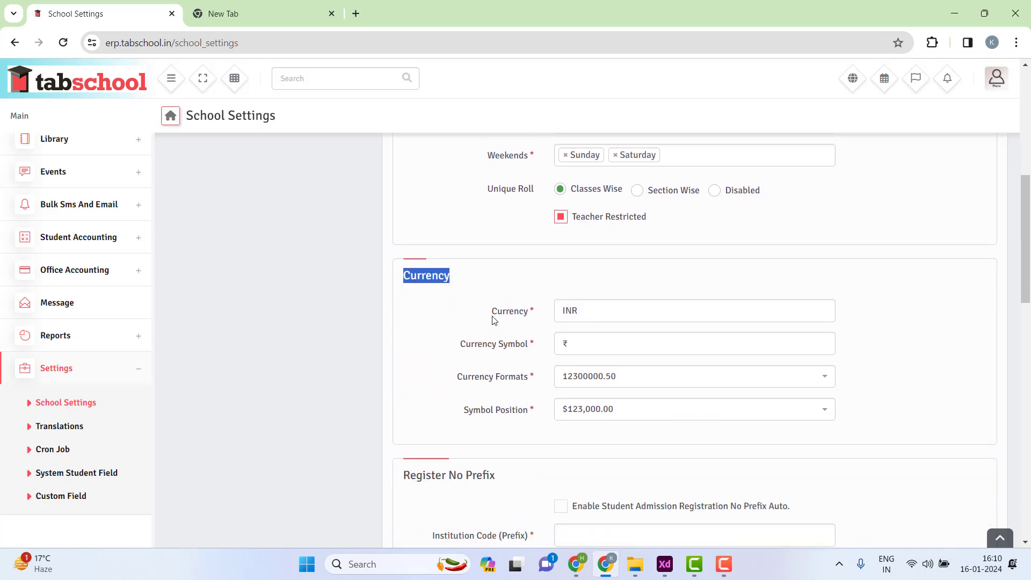
pyautogui.click(612, 311)
pyautogui.moveTo(614, 314); pyautogui.dragTo(536, 323)
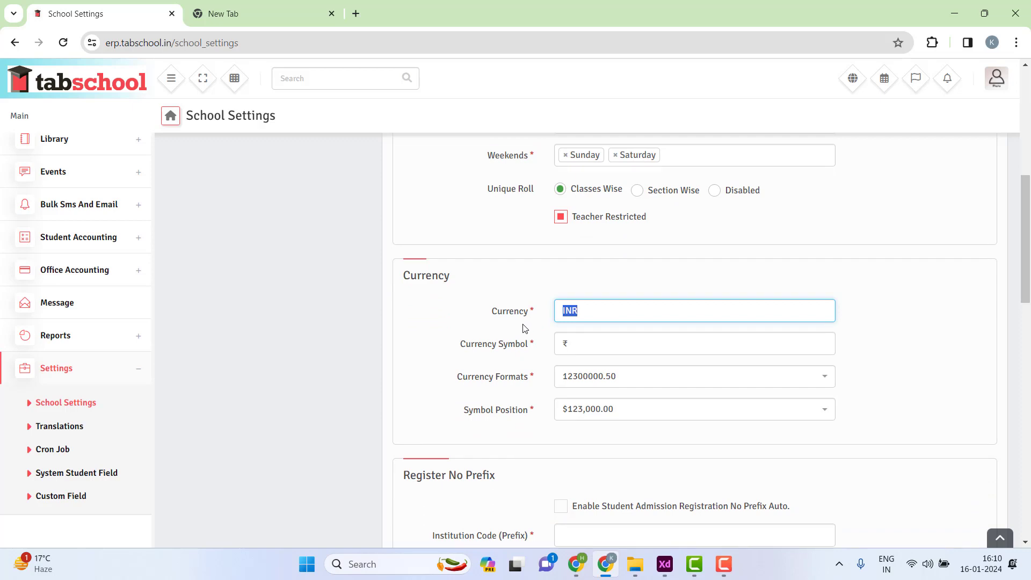
pyautogui.click(585, 338)
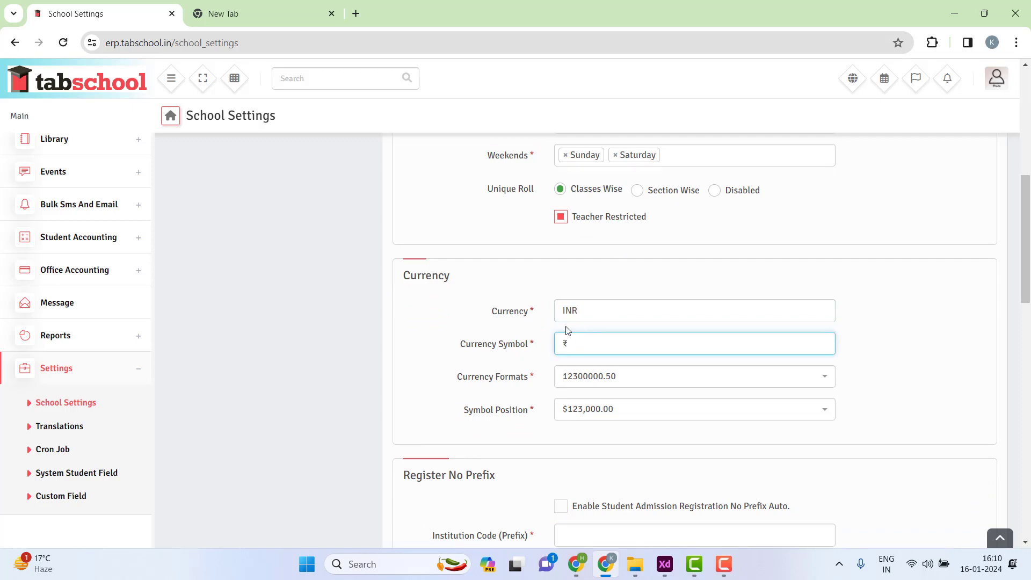
pyautogui.moveTo(583, 311)
pyautogui.mouseDown()
pyautogui.moveTo(546, 314)
pyautogui.moveTo(585, 305)
pyautogui.moveTo(563, 308)
pyautogui.mouseUp()
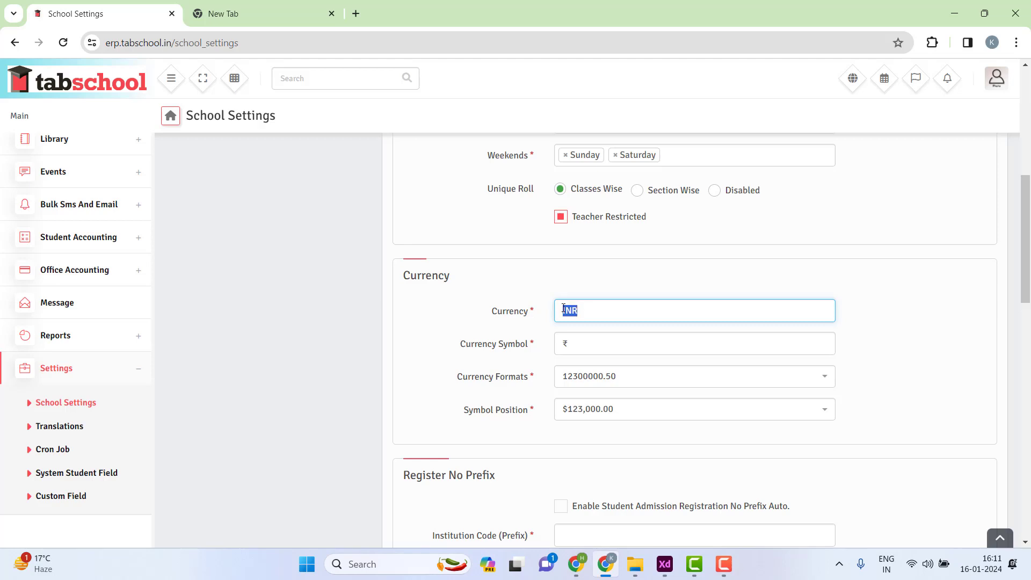
pyautogui.moveTo(580, 345); pyautogui.dragTo(557, 343)
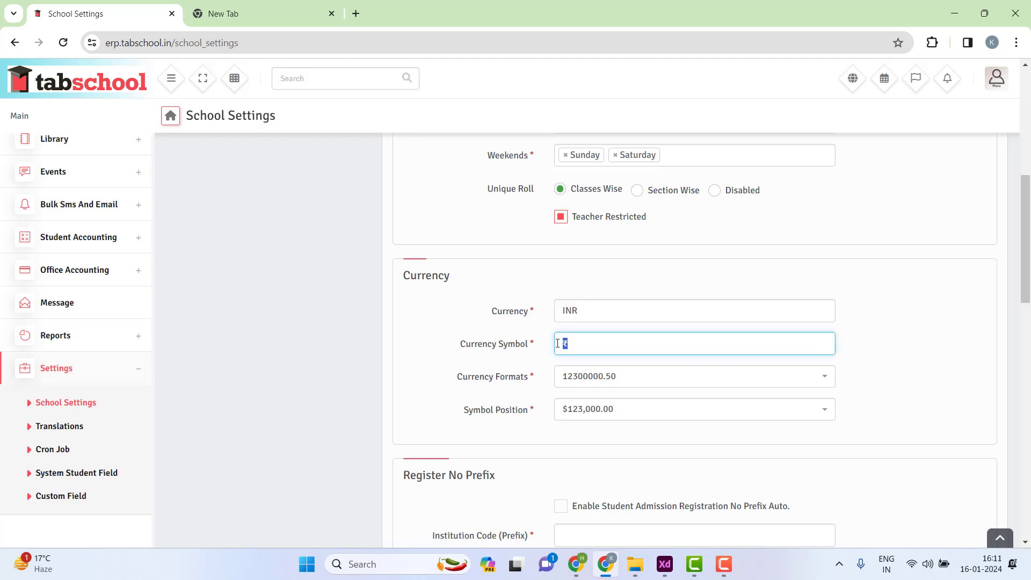
# - Set the currency Symbol Position to $ 123,000.00
pyautogui.click(575, 417)
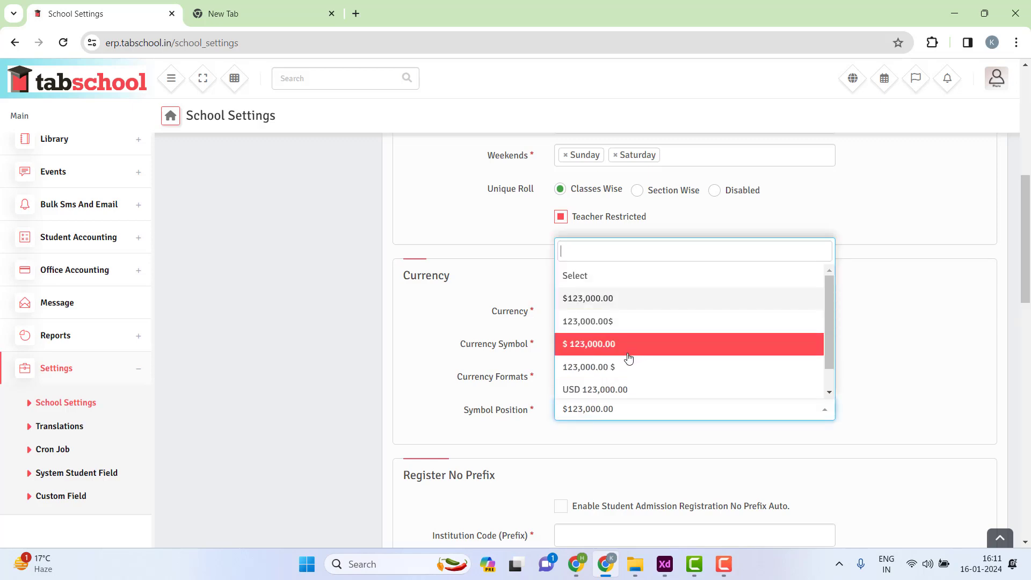
pyautogui.click(594, 349)
pyautogui.click(589, 405)
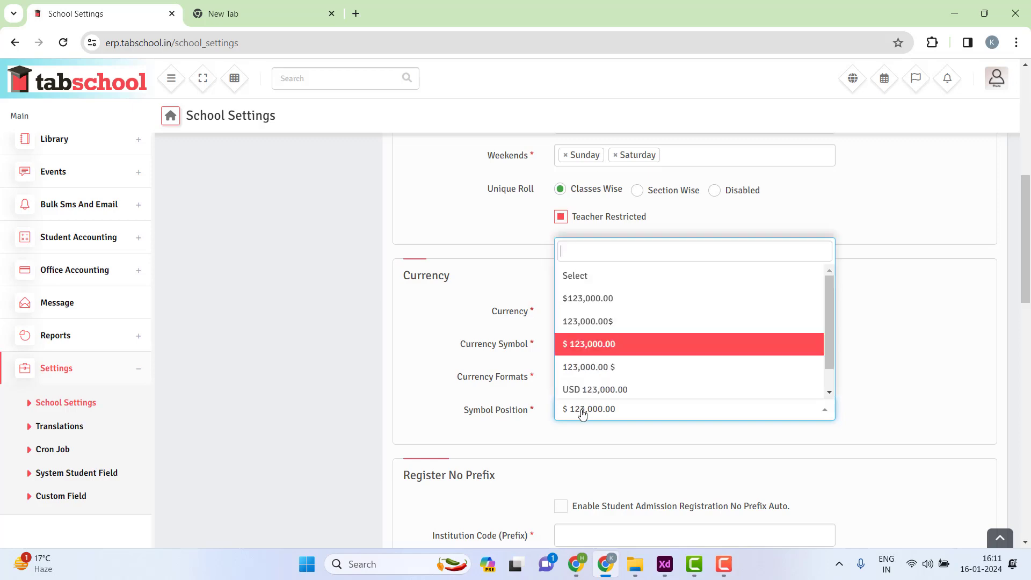
pyautogui.click(609, 369)
pyautogui.click(609, 414)
pyautogui.click(596, 390)
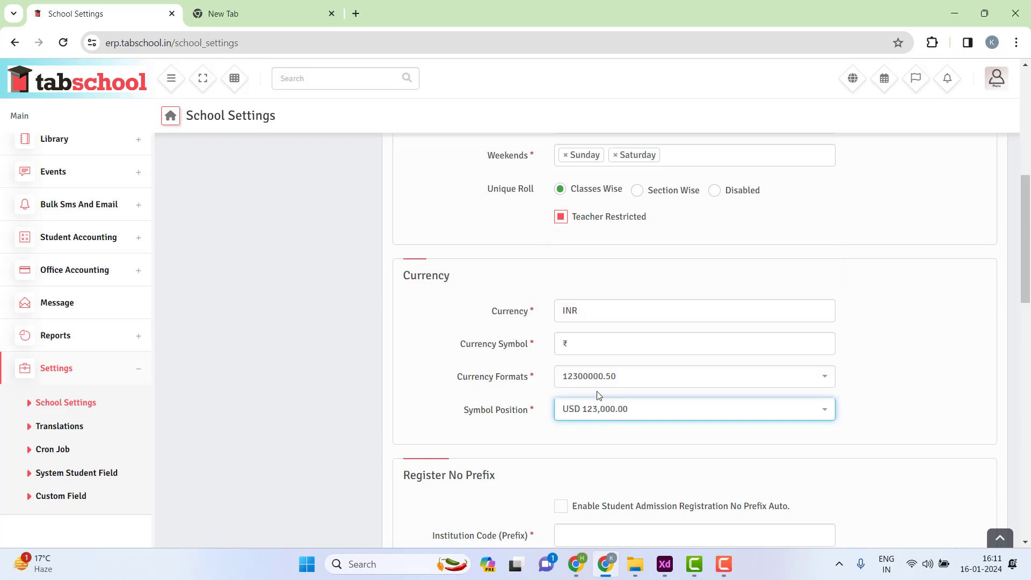
pyautogui.click(596, 410)
pyautogui.click(597, 328)
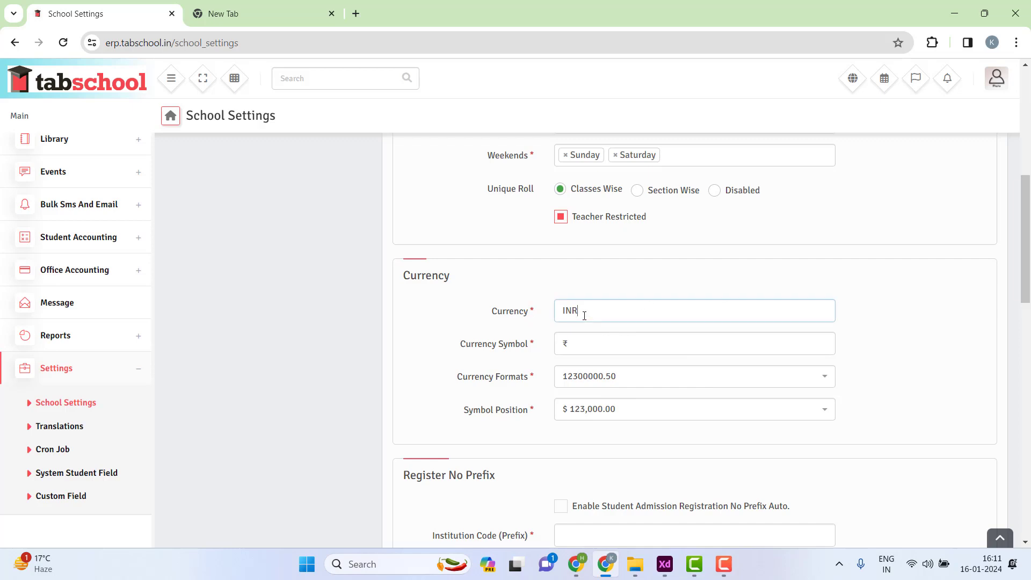
pyautogui.moveTo(582, 314); pyautogui.dragTo(510, 310)
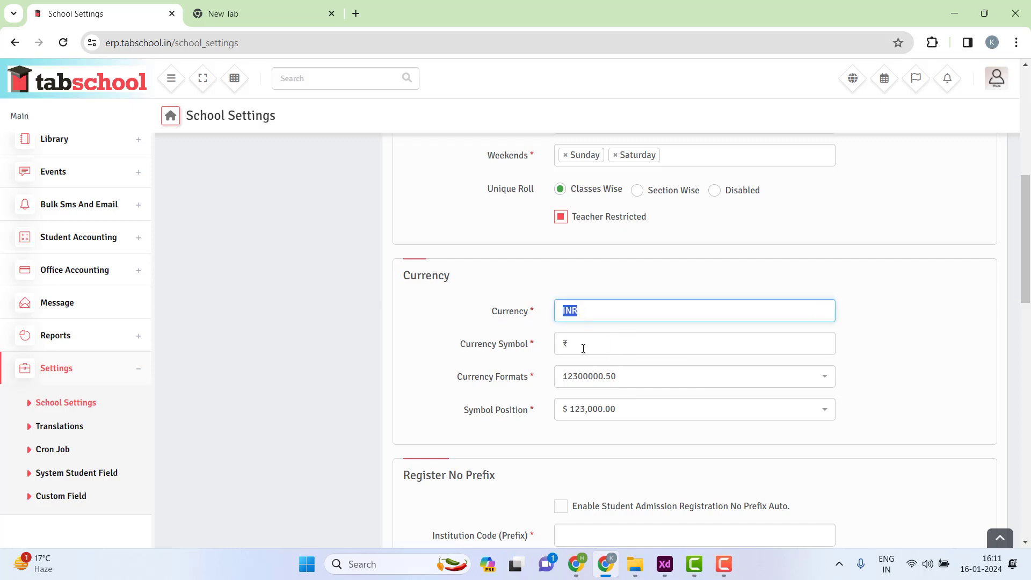
pyautogui.click(713, 272)
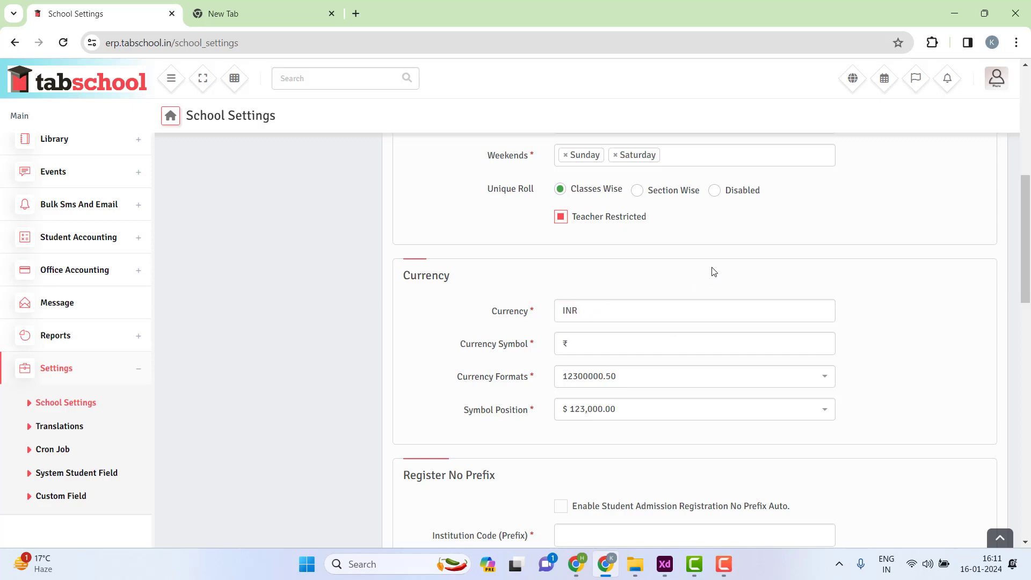
# - Enable the student admission registration auto-prefix and enter Institution Code 15100
pyautogui.scroll(-2, 578, 319)
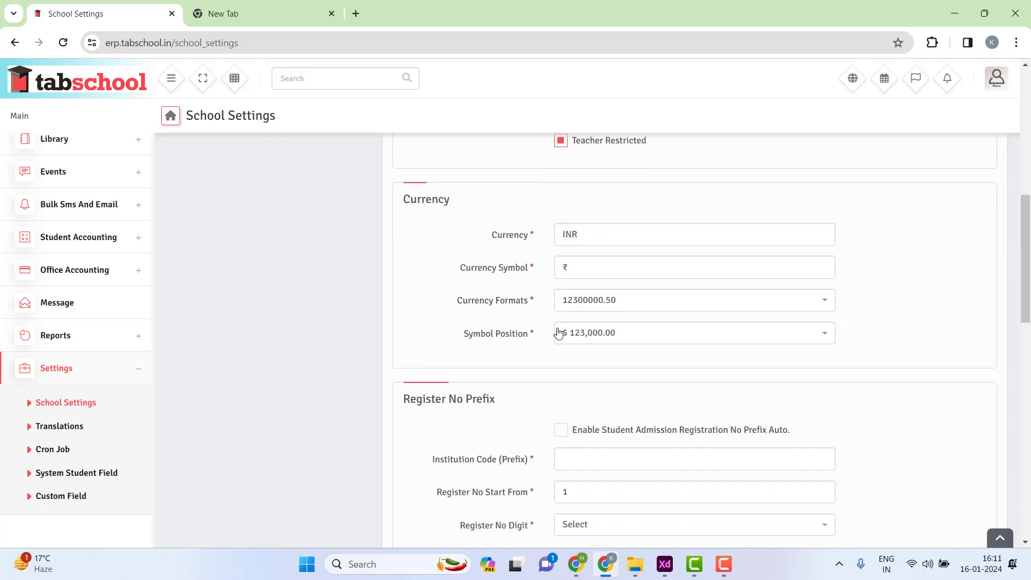
pyautogui.moveTo(406, 341); pyautogui.dragTo(501, 341)
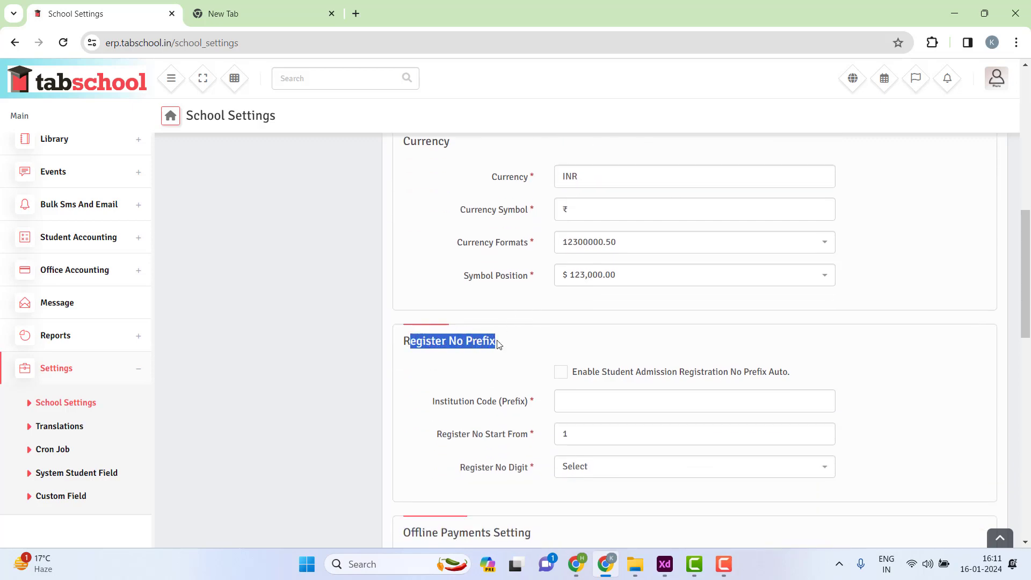
pyautogui.click(514, 348)
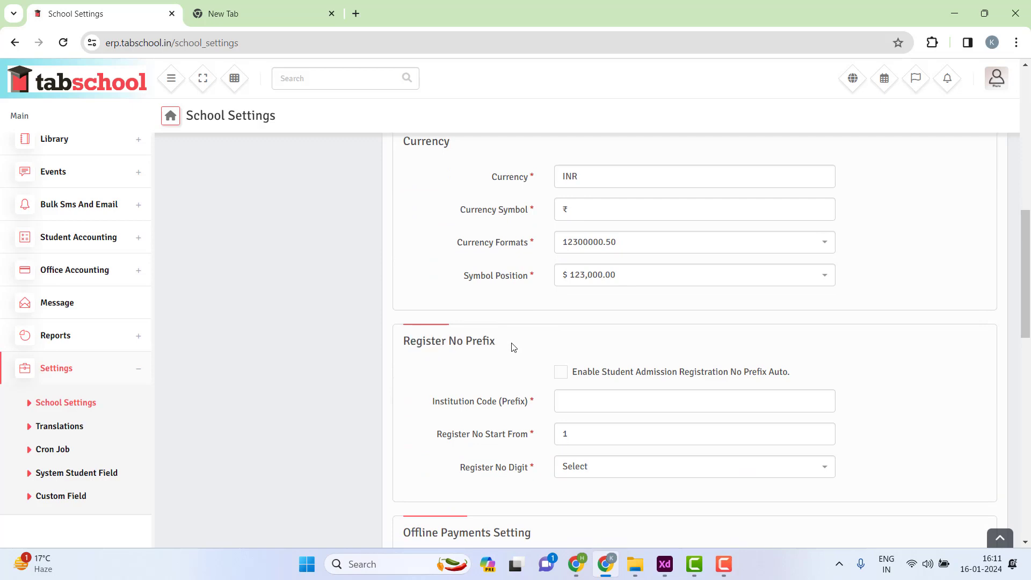
pyautogui.click(576, 402)
pyautogui.click(564, 375)
pyautogui.click(563, 375)
pyautogui.click(595, 402)
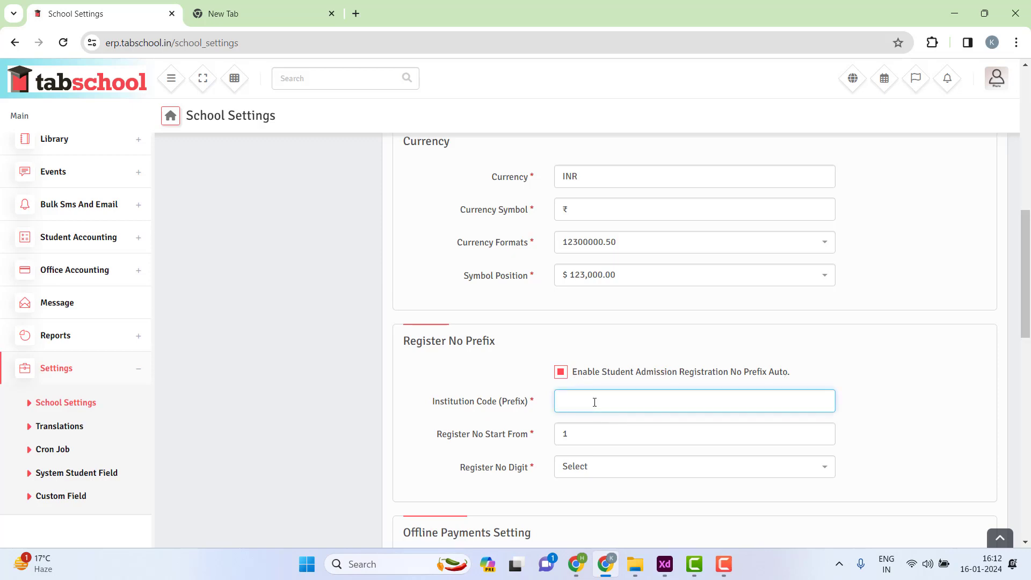
pyautogui.write('15100')
pyautogui.moveTo(595, 401); pyautogui.dragTo(564, 407)
pyautogui.click(594, 400)
# - Review the Register No Start From and Register No Digit settings, leaving them unchanged
pyautogui.click(580, 438)
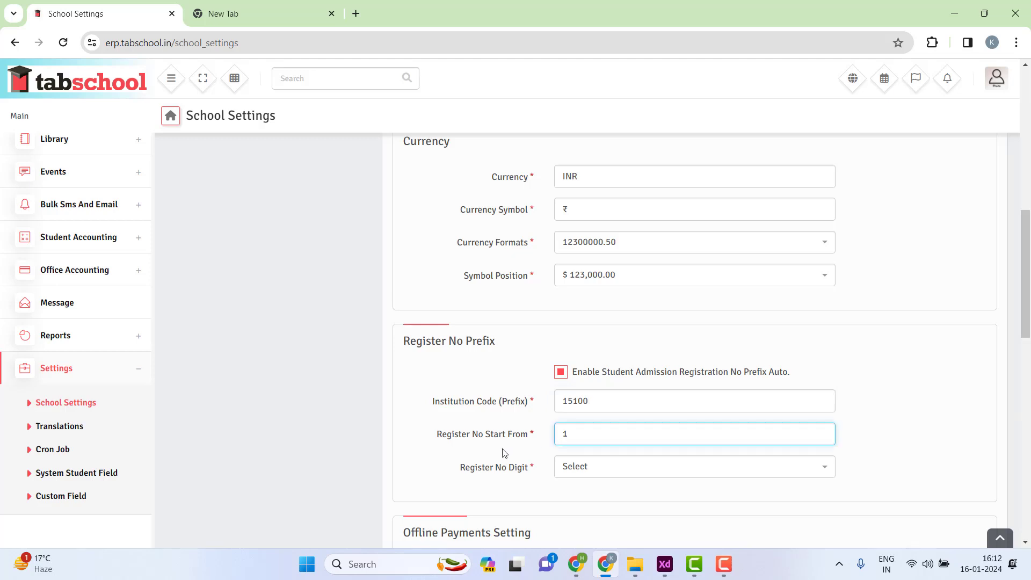
pyautogui.moveTo(442, 434); pyautogui.dragTo(588, 428)
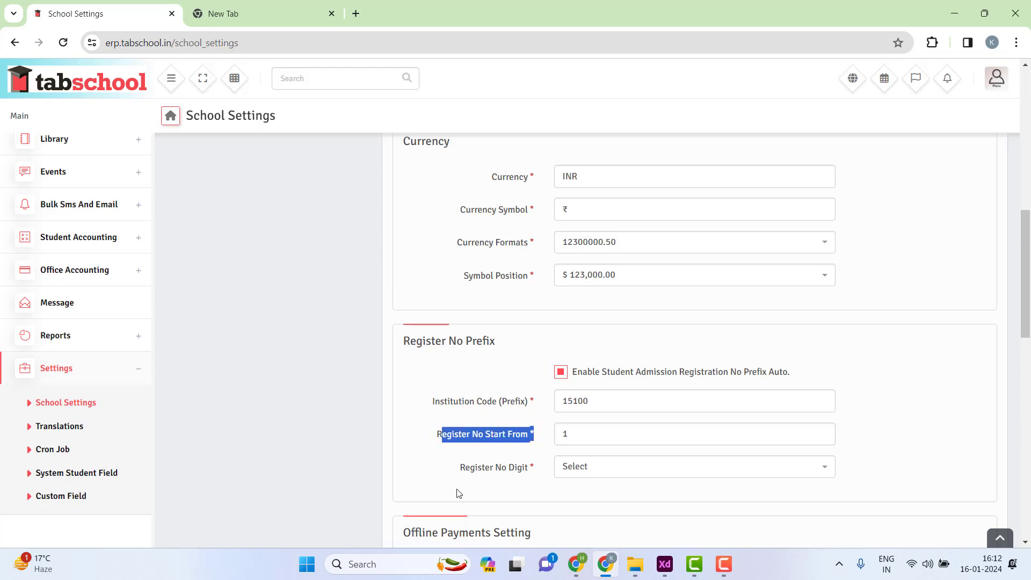
pyautogui.moveTo(462, 476); pyautogui.dragTo(566, 476)
pyautogui.click(601, 475)
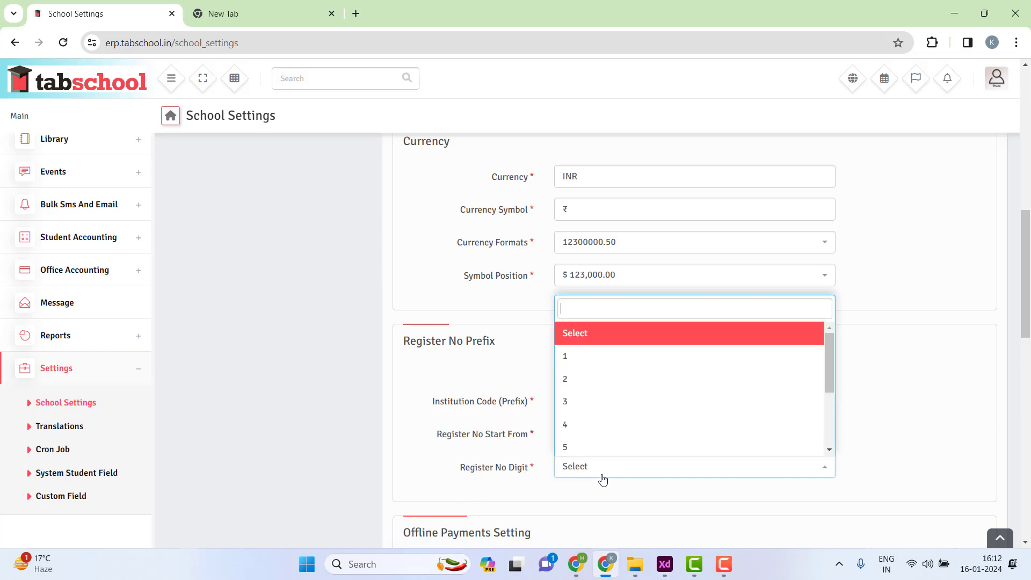
pyautogui.click(545, 467)
pyautogui.scroll(-3, 541, 457)
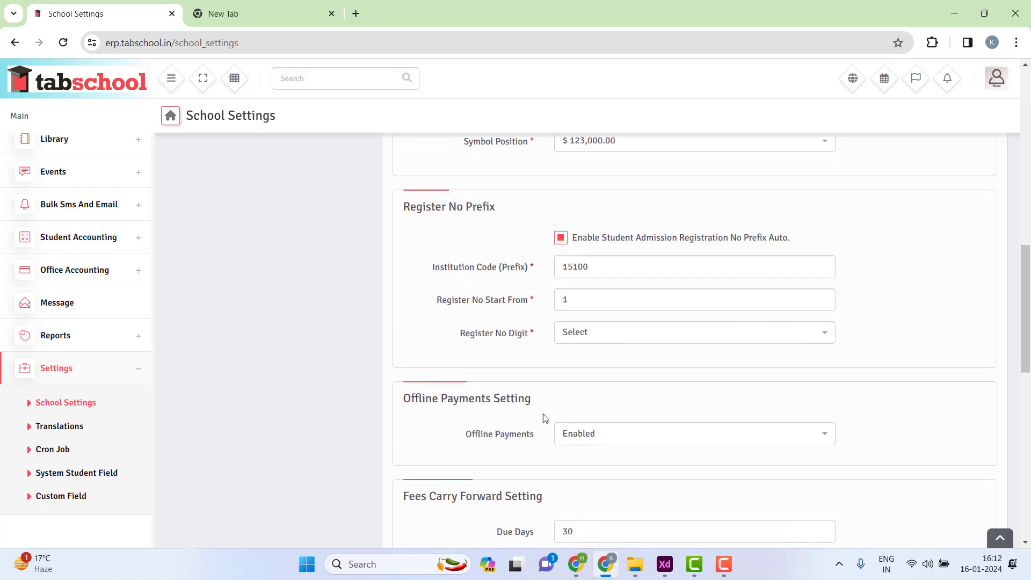
pyautogui.moveTo(402, 400); pyautogui.dragTo(537, 396)
pyautogui.click(535, 398)
pyautogui.click(600, 436)
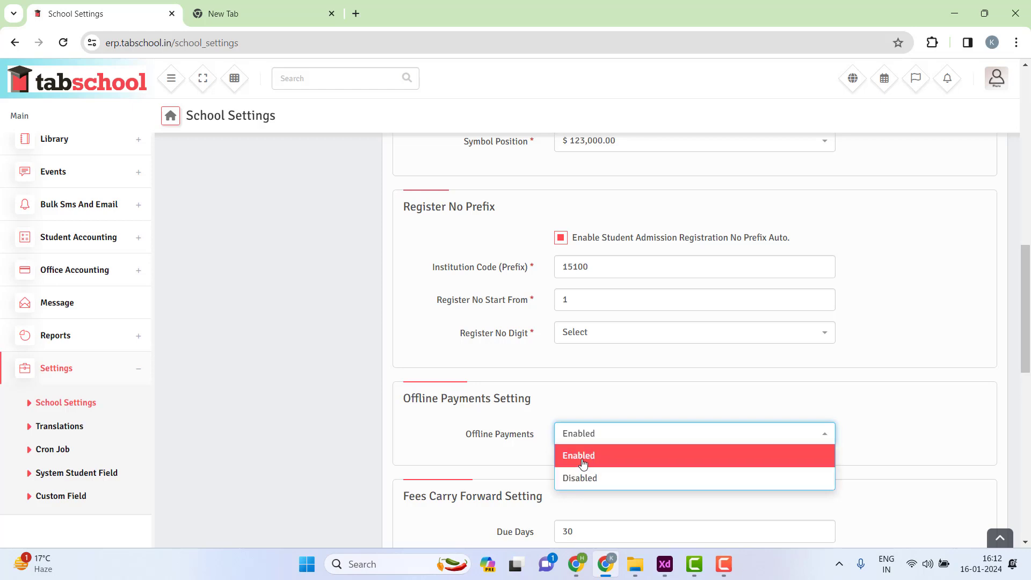
pyautogui.click(581, 458)
pyautogui.click(603, 443)
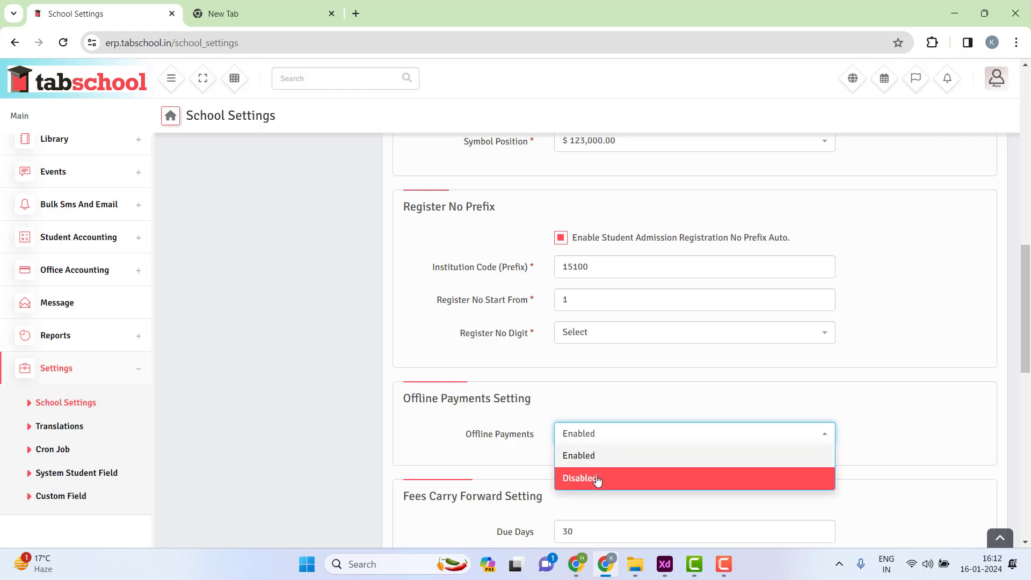
pyautogui.click(596, 479)
pyautogui.click(610, 438)
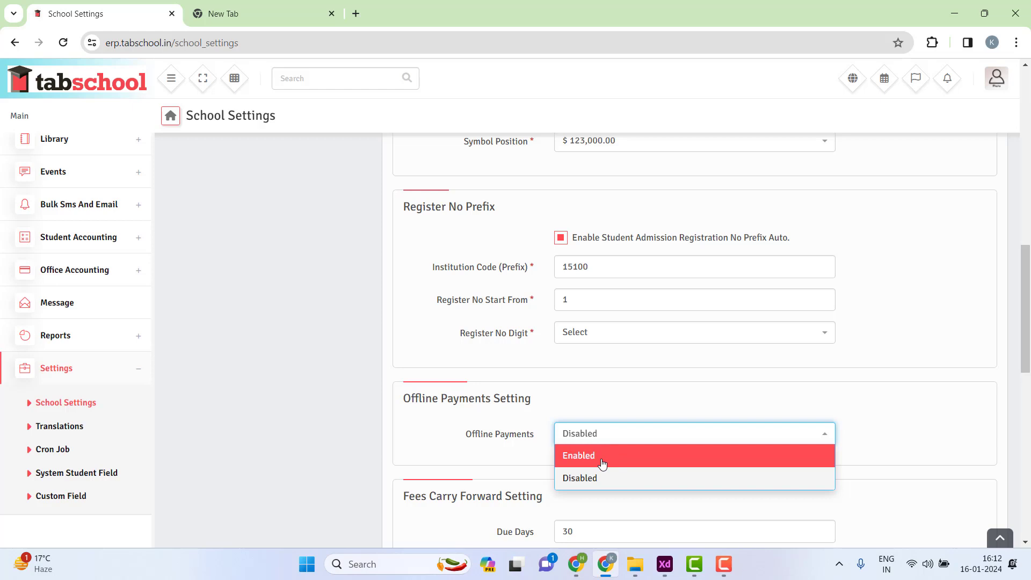
pyautogui.click(602, 462)
pyautogui.scroll(-2, 469, 416)
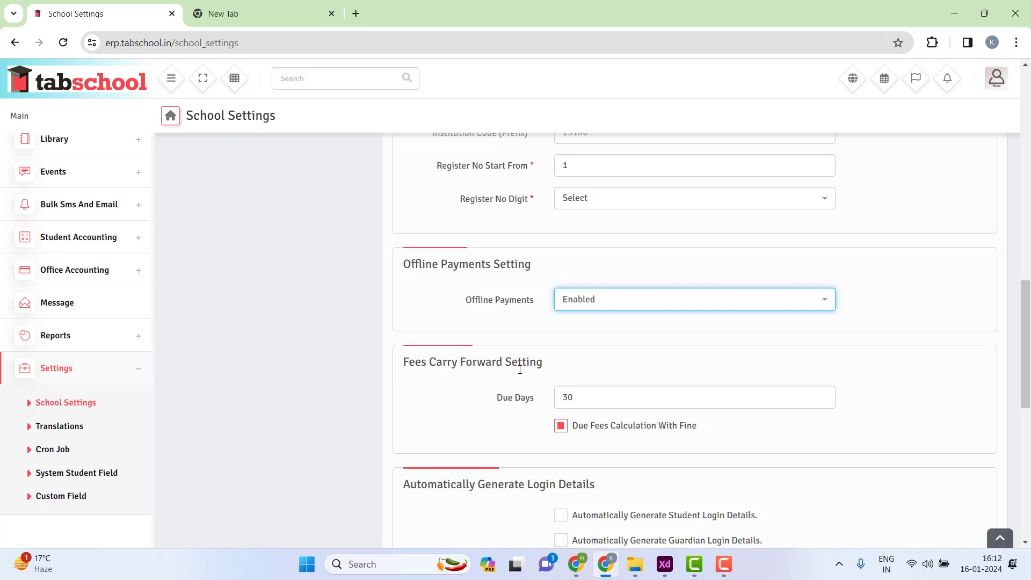
pyautogui.moveTo(586, 400); pyautogui.dragTo(549, 409)
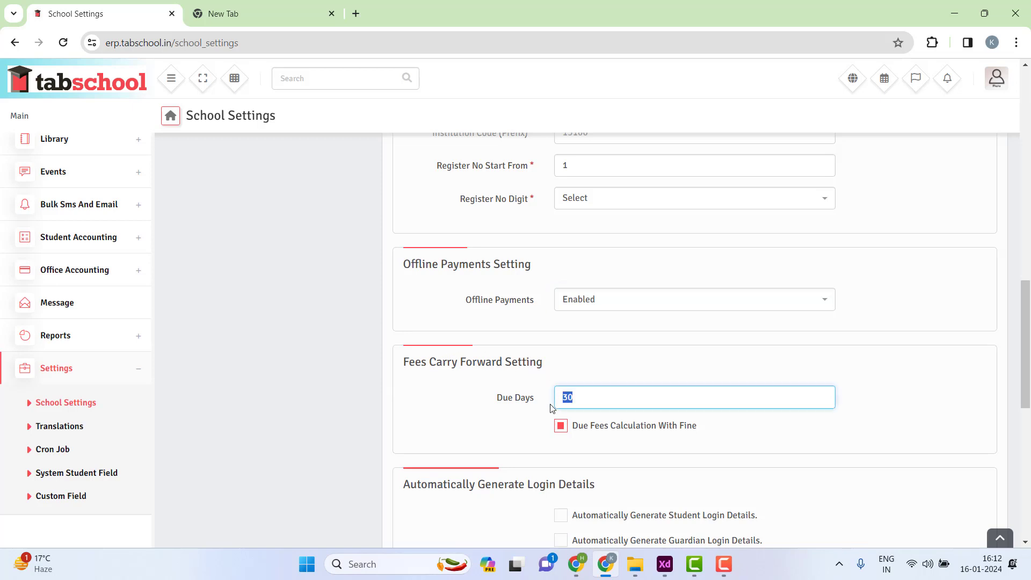
# - Keep the due days value at 30 after briefly entering 15
pyautogui.click(572, 398)
pyautogui.moveTo(573, 398); pyautogui.dragTo(535, 391)
pyautogui.press('BackSpace')
pyautogui.write('15')
pyautogui.press('BackSpace')
pyautogui.press('BackSpace')
pyautogui.write('30')
# - Scroll to the Automatically Generate Login Details section with both options unticked
pyautogui.scroll(-2, 531, 376)
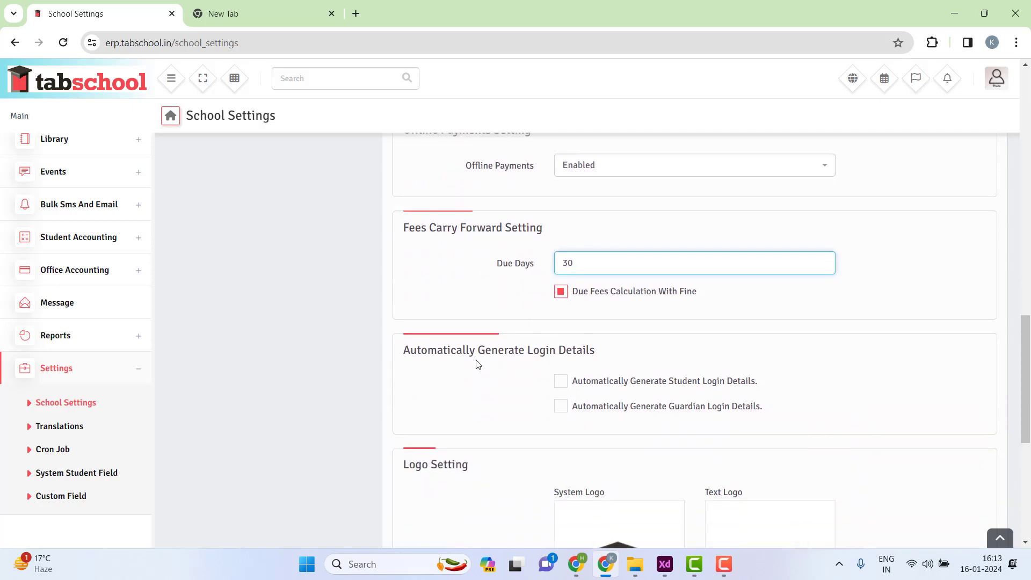
pyautogui.moveTo(391, 356); pyautogui.dragTo(606, 355)
pyautogui.click(606, 356)
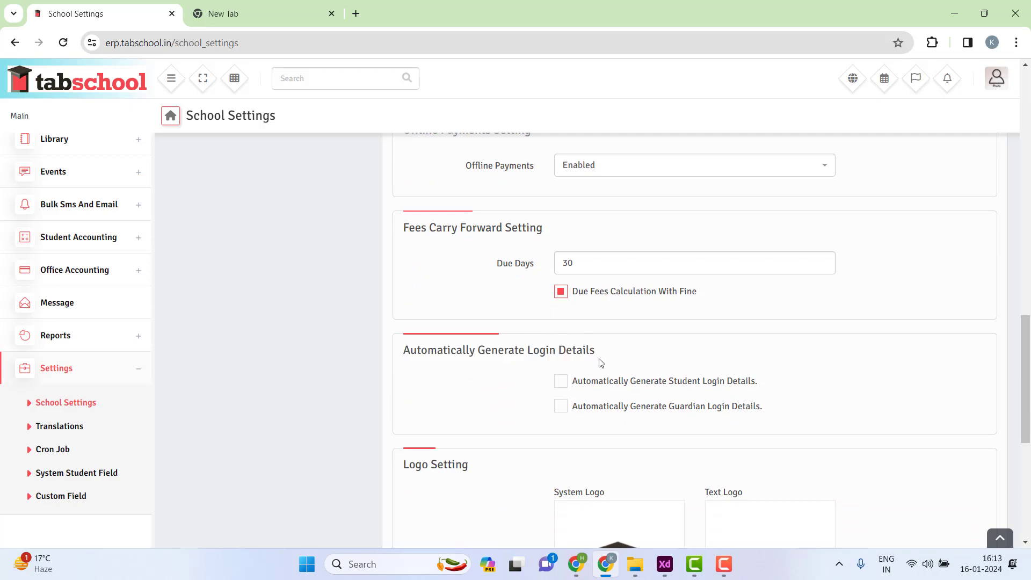
# - Enable automatic student login generation with username prefix STU and a default password
pyautogui.click(562, 382)
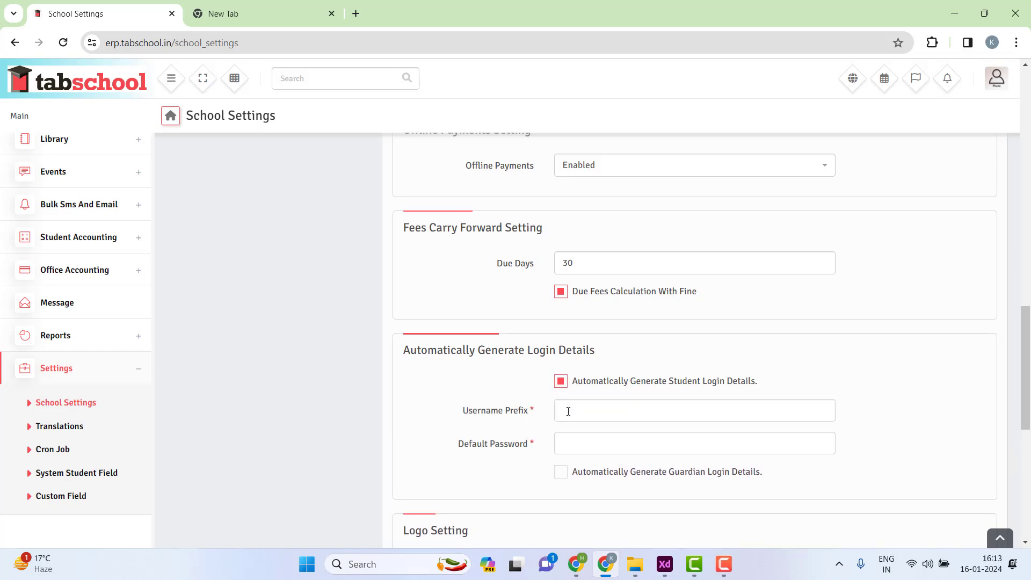
pyautogui.click(569, 411)
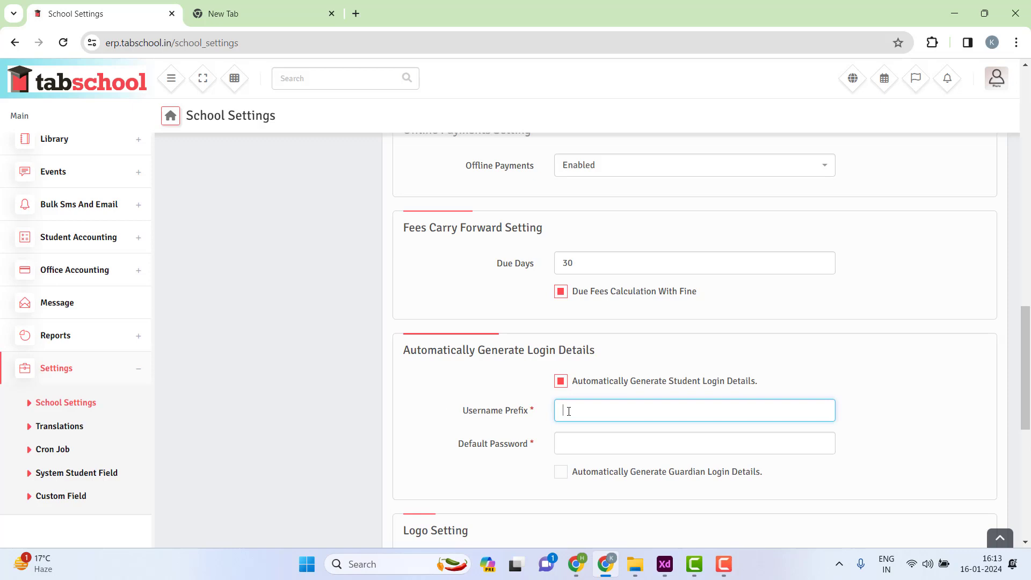
pyautogui.write('Stud')
pyautogui.press('BackSpace')
pyautogui.press('BackSpace')
pyautogui.press('BackSpace')
pyautogui.press('BackSpace')
pyautogui.write('Tsud')
pyautogui.moveTo(566, 409); pyautogui.dragTo(557, 409)
pyautogui.press('Delete')
pyautogui.press('Delete')
pyautogui.press('Delete')
pyautogui.press('Delete')
pyautogui.write('STU')
pyautogui.click(584, 444)
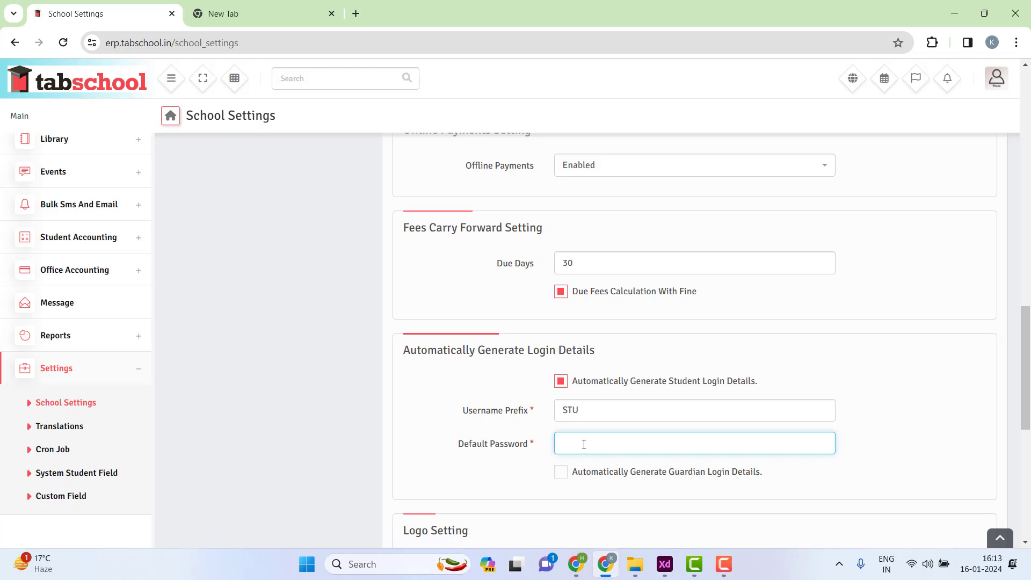
# - Enable automatic guardian login generation with username prefix PAR and a default password
pyautogui.click(595, 472)
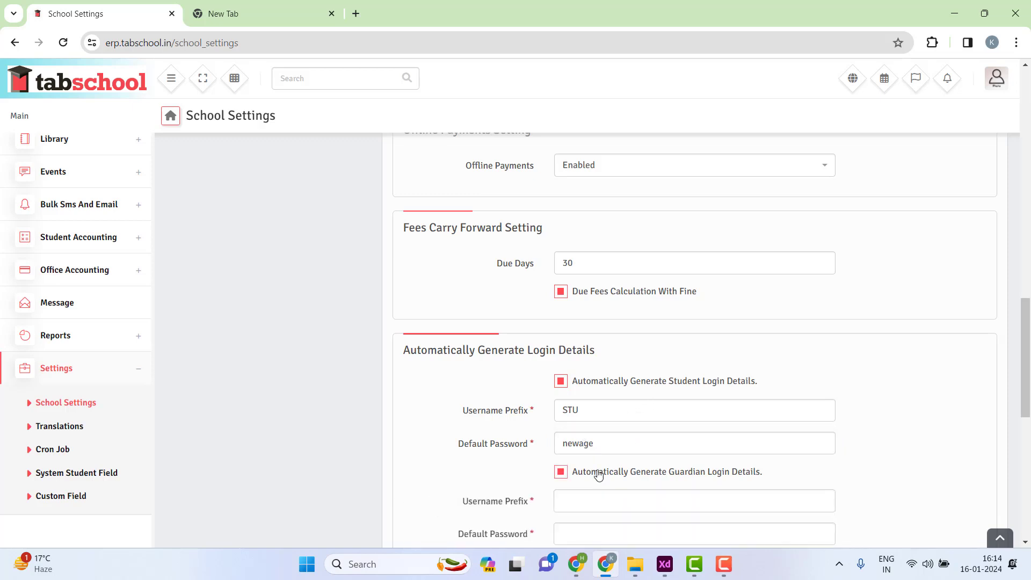
pyautogui.scroll(-1, 612, 456)
pyautogui.scroll(-1, 615, 451)
pyautogui.click(579, 369)
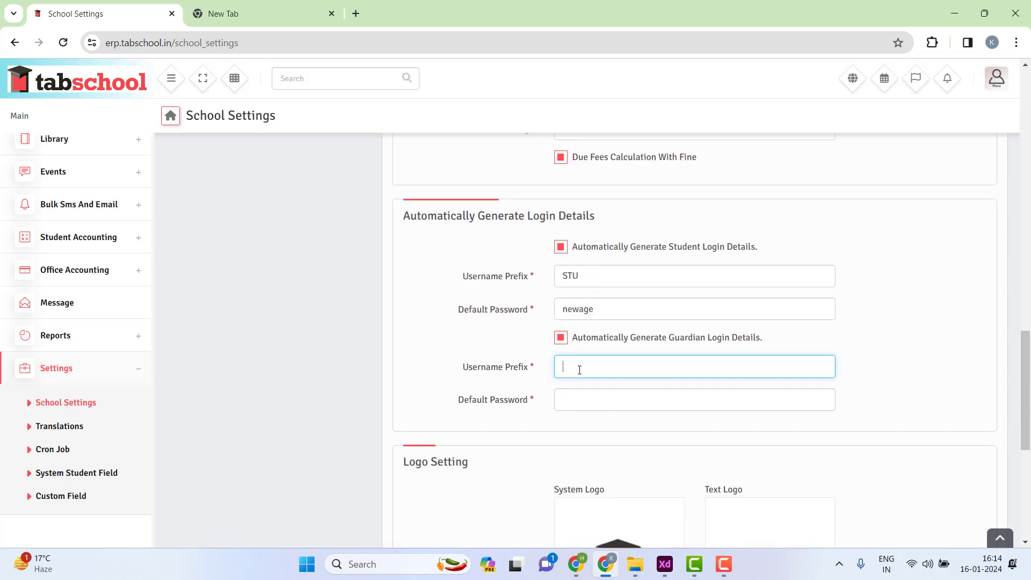
pyautogui.press('Tab')
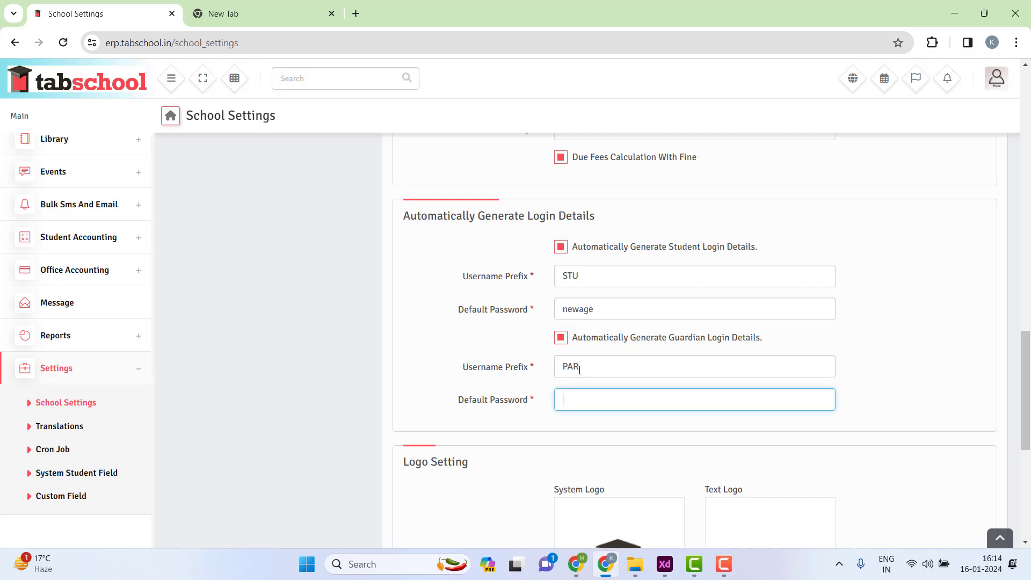
# - Review the entered guardian and student default passwords and prefixes
pyautogui.moveTo(558, 397); pyautogui.dragTo(603, 402)
pyautogui.moveTo(609, 307); pyautogui.dragTo(560, 277)
pyautogui.click(592, 280)
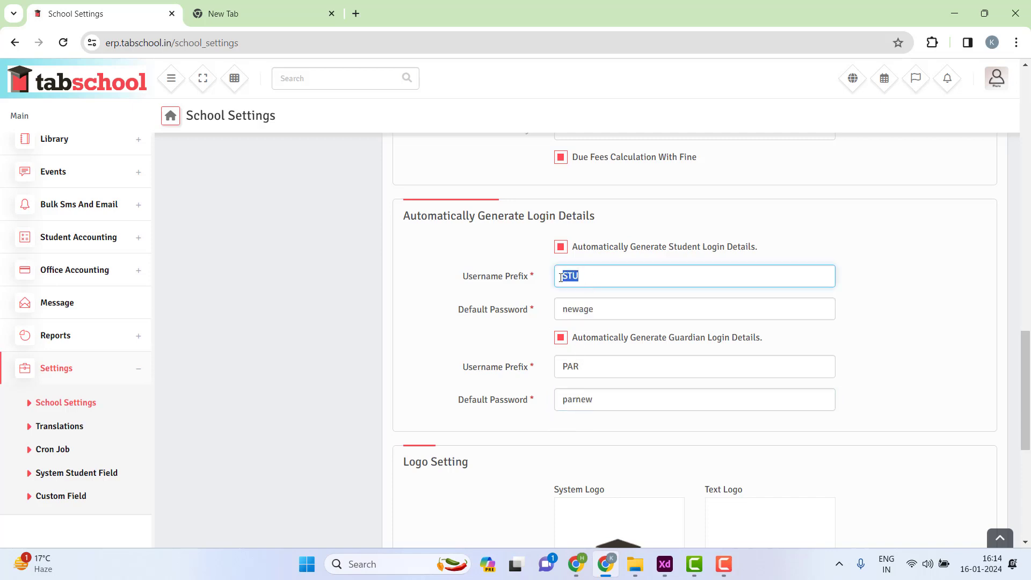
pyautogui.click(571, 276)
# - Remove the existing System Logo image under Logo Setting
pyautogui.scroll(-4, 515, 378)
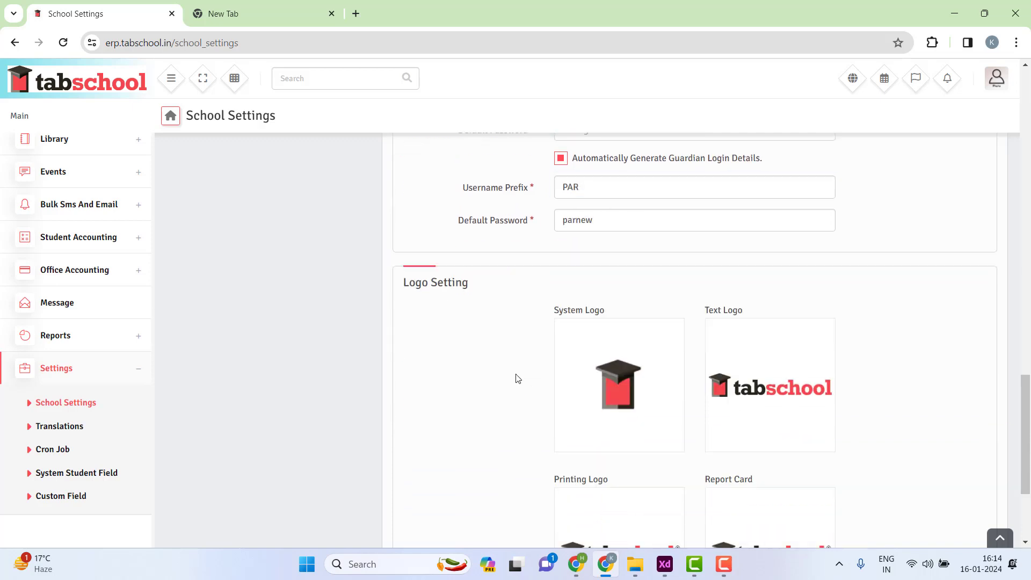
pyautogui.moveTo(409, 259); pyautogui.dragTo(489, 256)
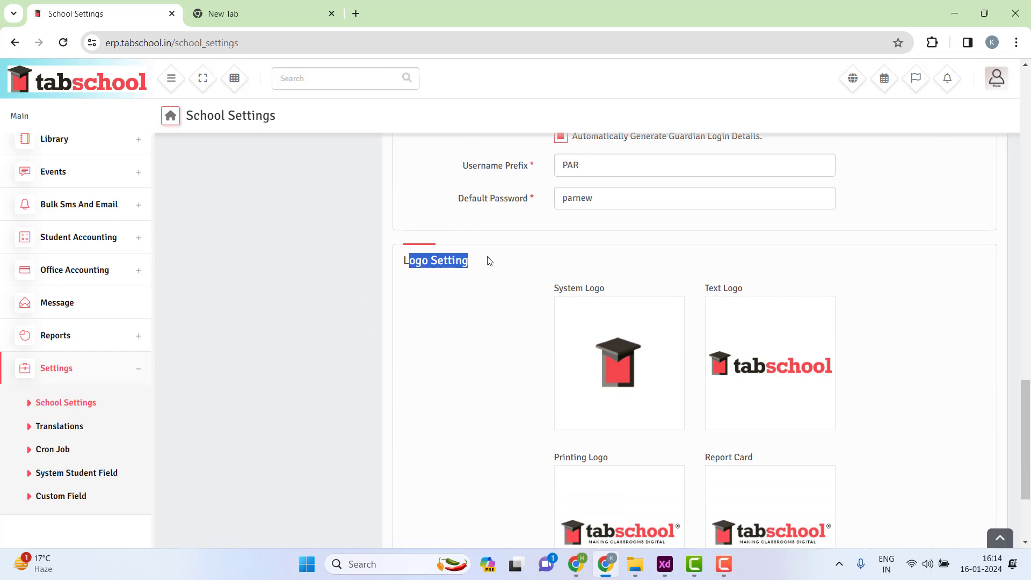
pyautogui.click(489, 261)
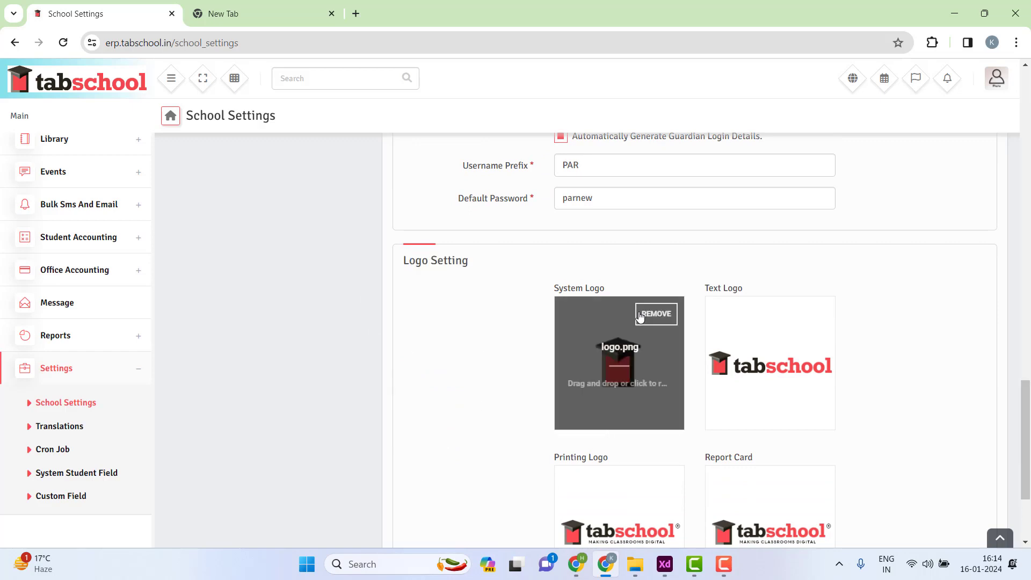
pyautogui.scroll(-3, 666, 403)
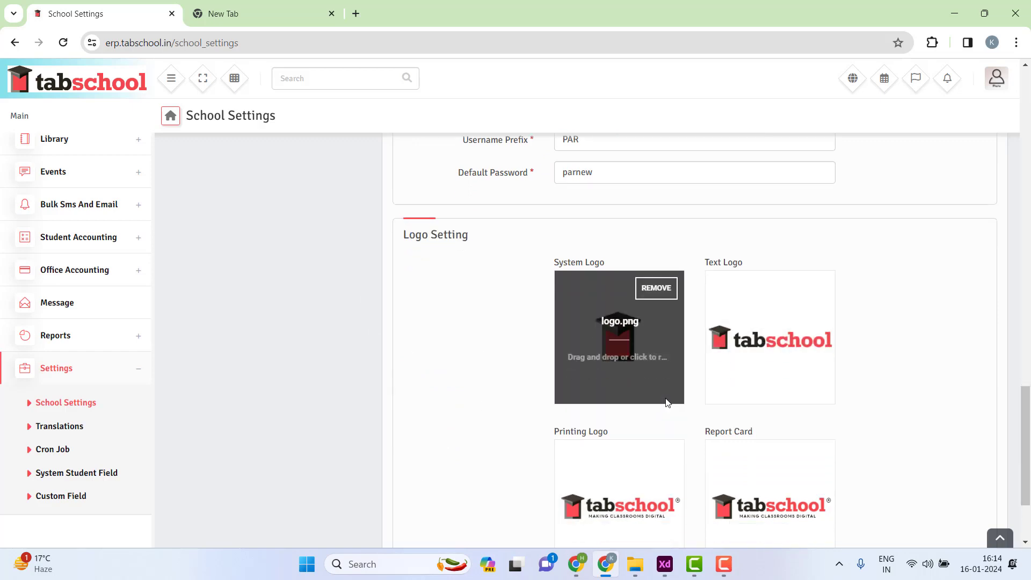
pyautogui.scroll(3, 666, 370)
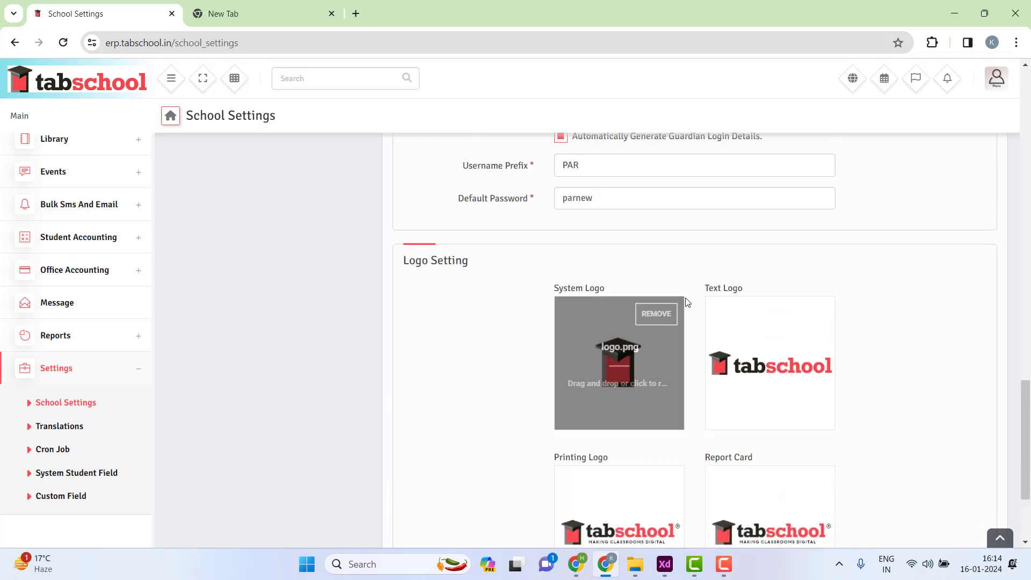
pyautogui.click(656, 315)
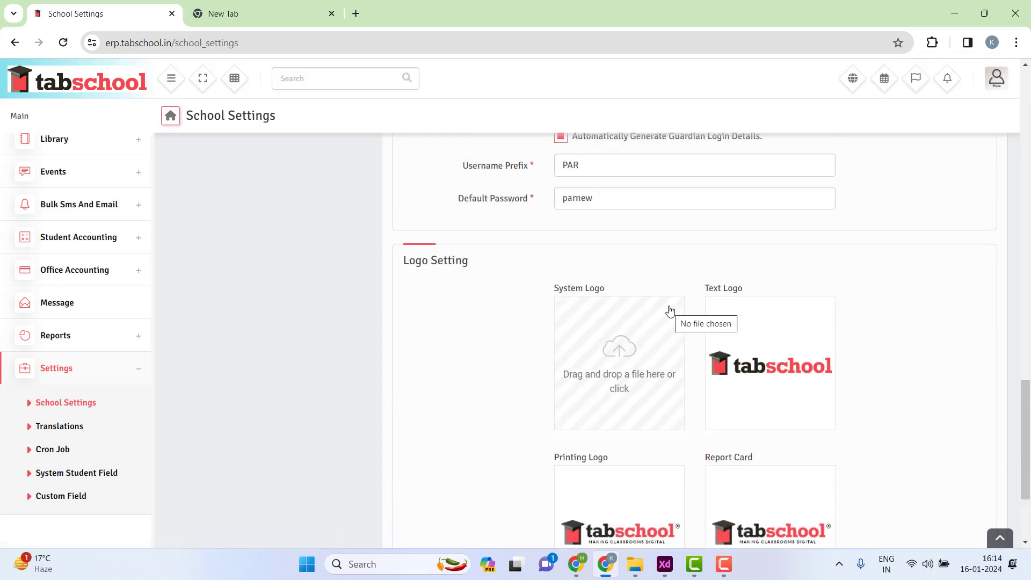
# - Try uploading 7711847.jpg from Desktop > newage as the System Logo
pyautogui.click(631, 354)
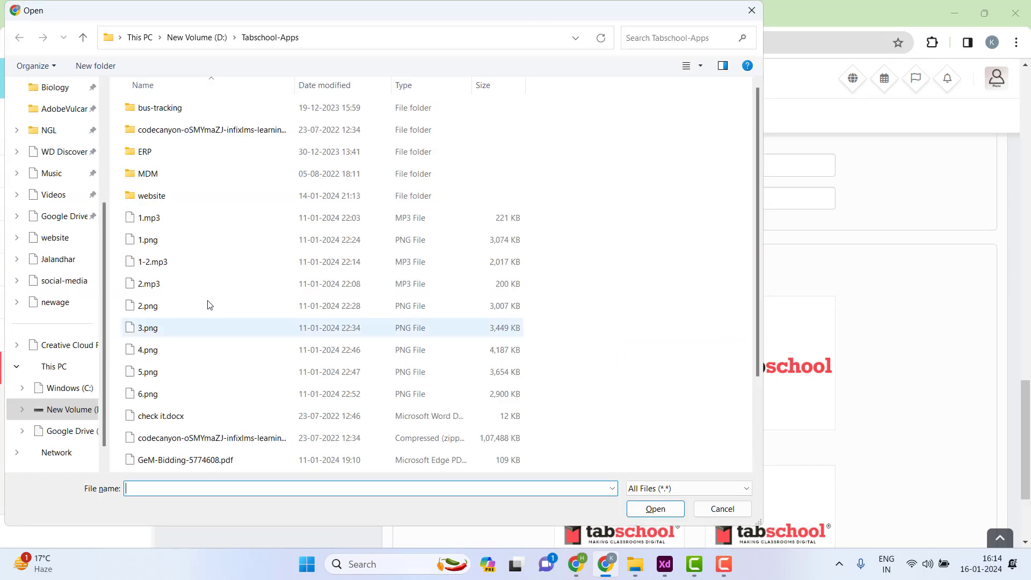
pyautogui.scroll(3, 49, 193)
pyautogui.click(60, 177)
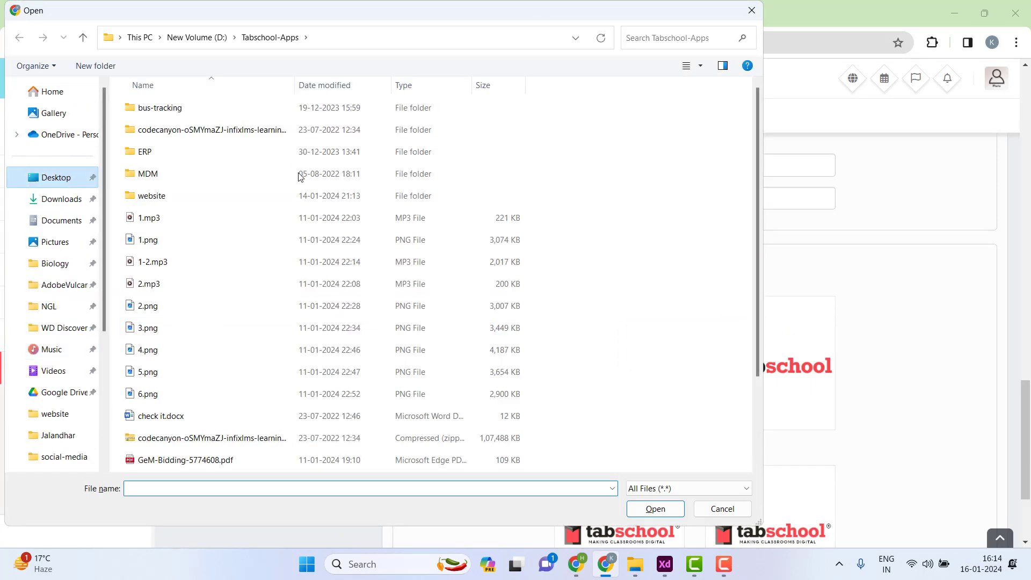
pyautogui.doubleClick(152, 284)
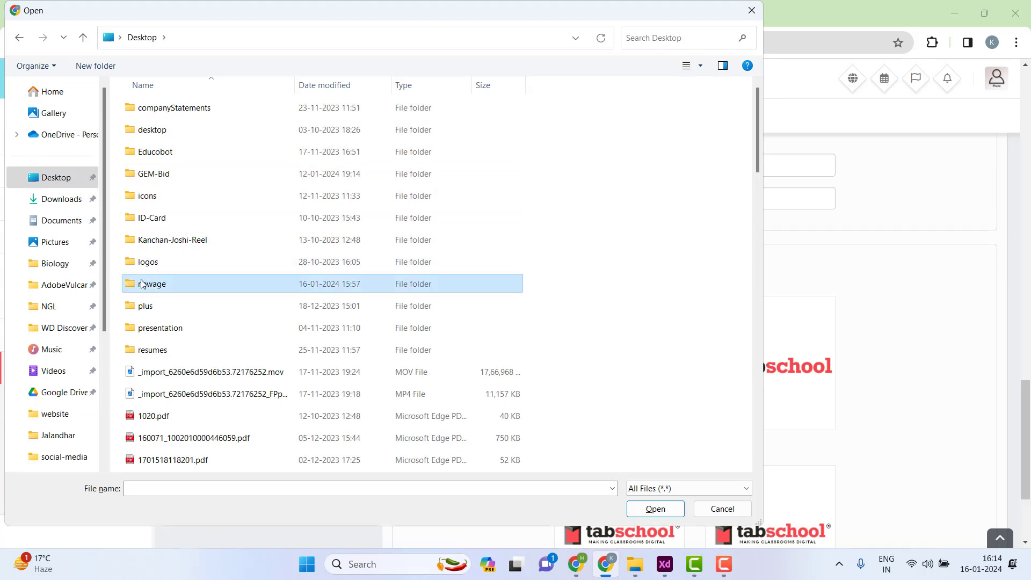
pyautogui.rightClick(678, 234)
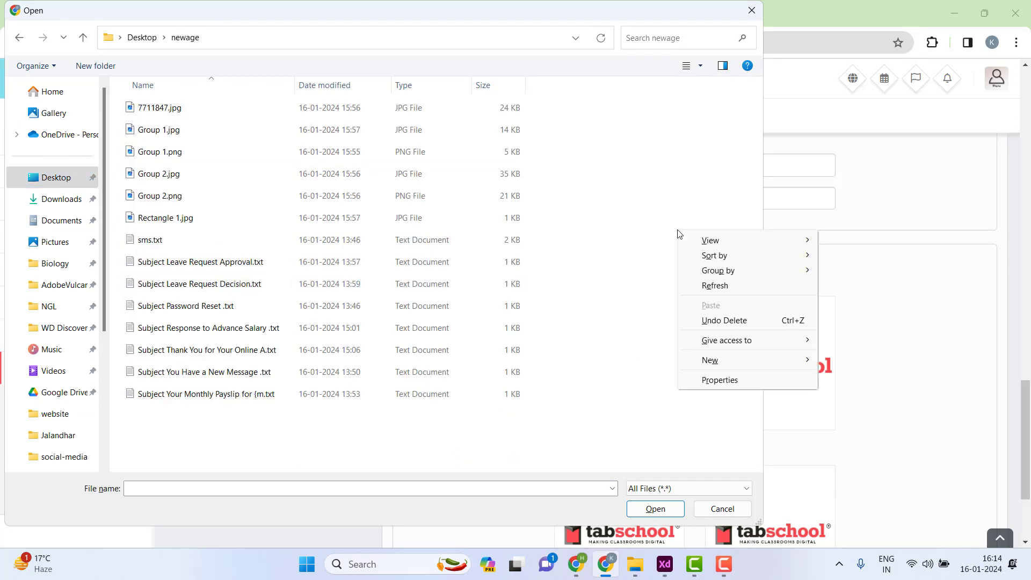
pyautogui.moveTo(713, 242)
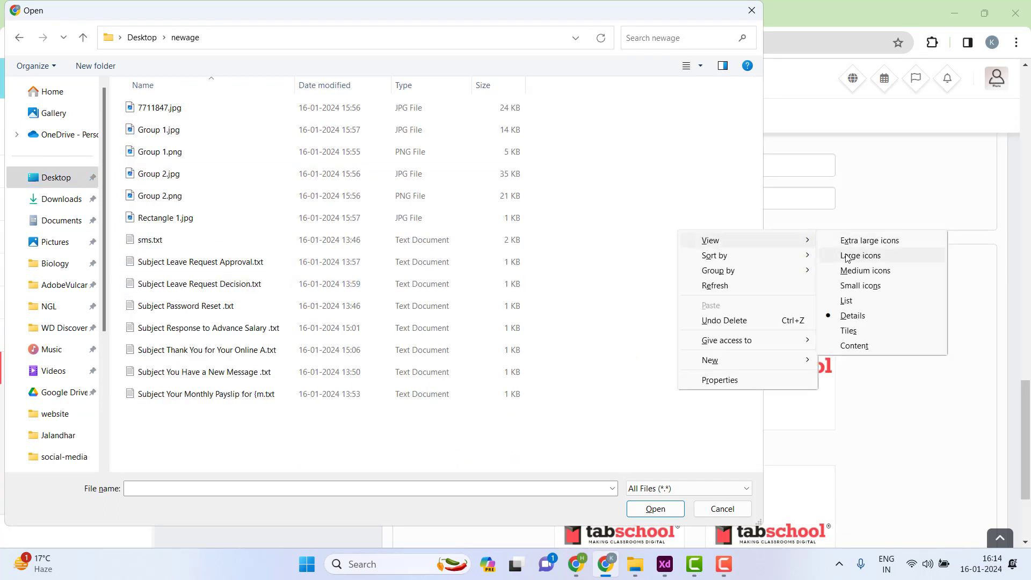
pyautogui.click(846, 257)
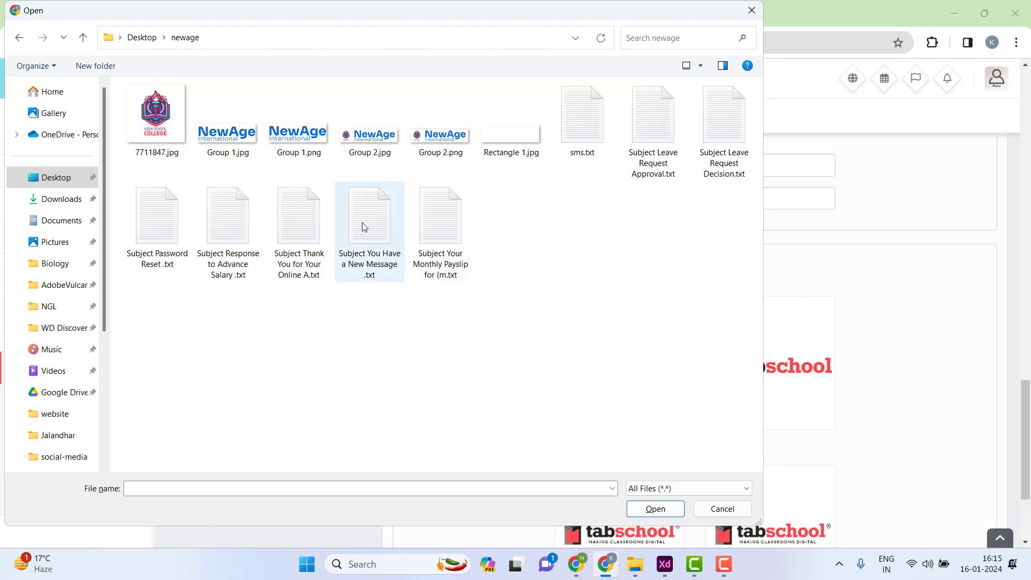
pyautogui.click(183, 141)
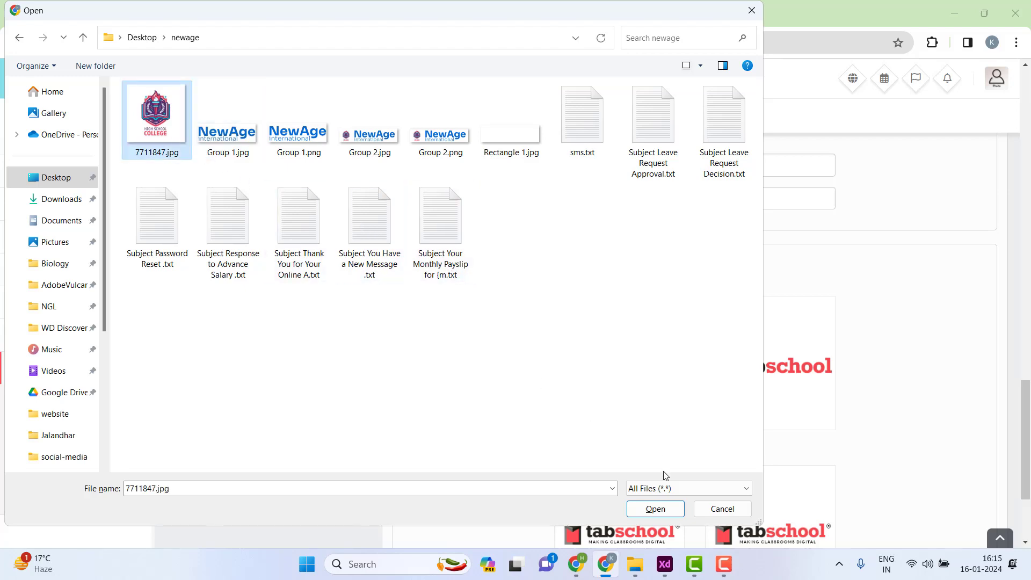
pyautogui.click(655, 509)
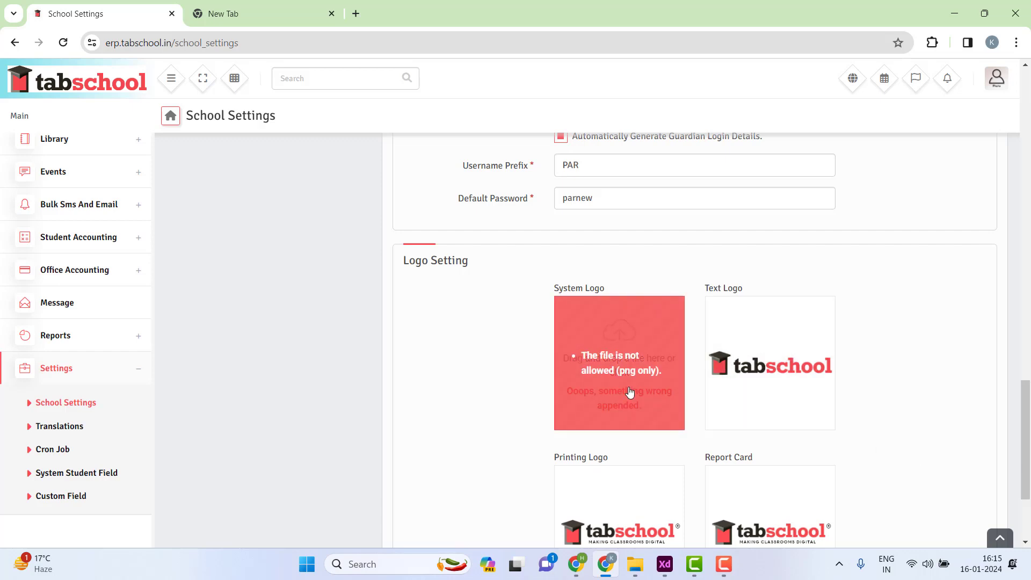
# - Upload the 7711847.png college crest as the System Logo
pyautogui.click(726, 17)
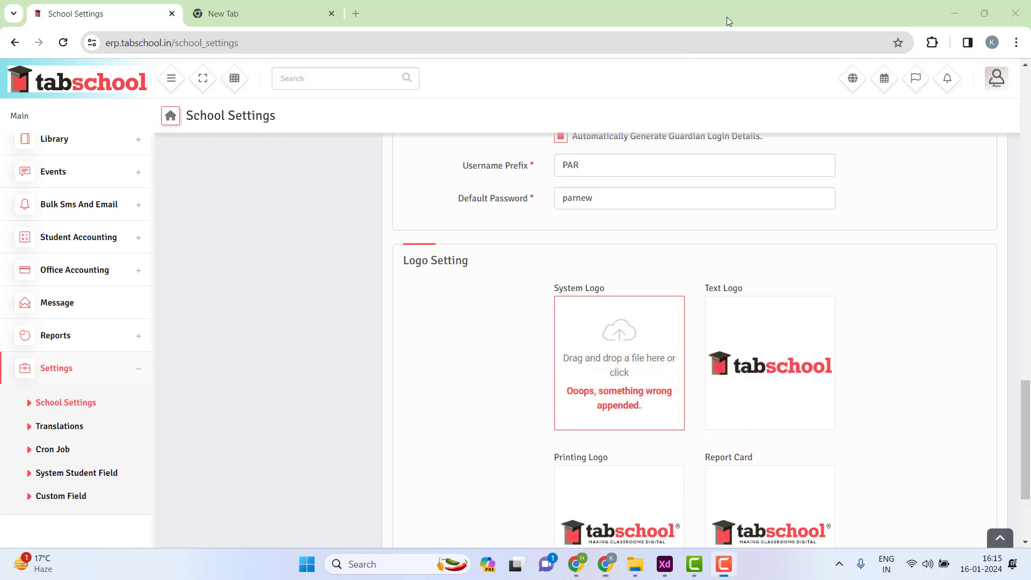
pyautogui.moveTo(855, 298); pyautogui.dragTo(612, 370)
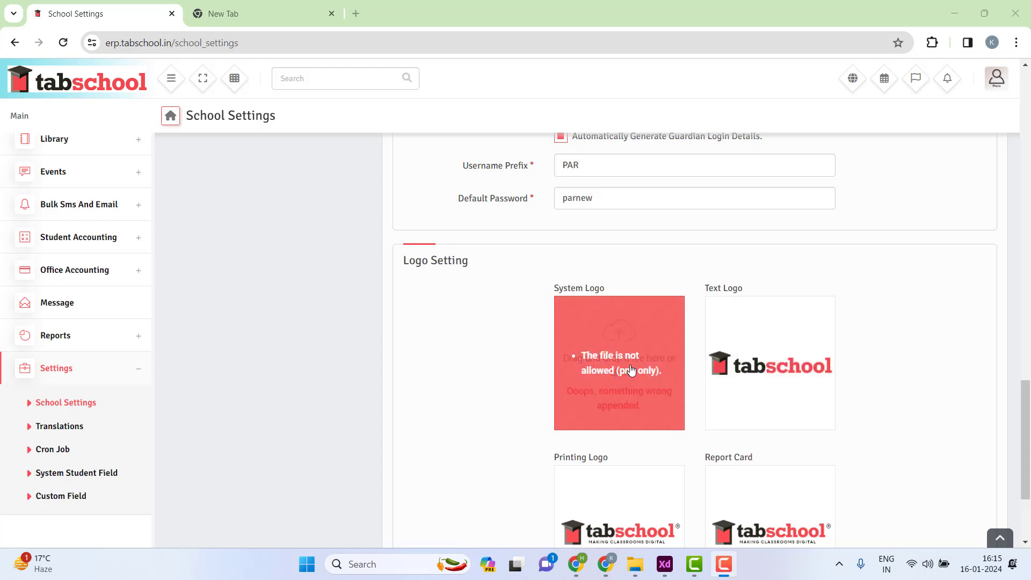
pyautogui.click(629, 365)
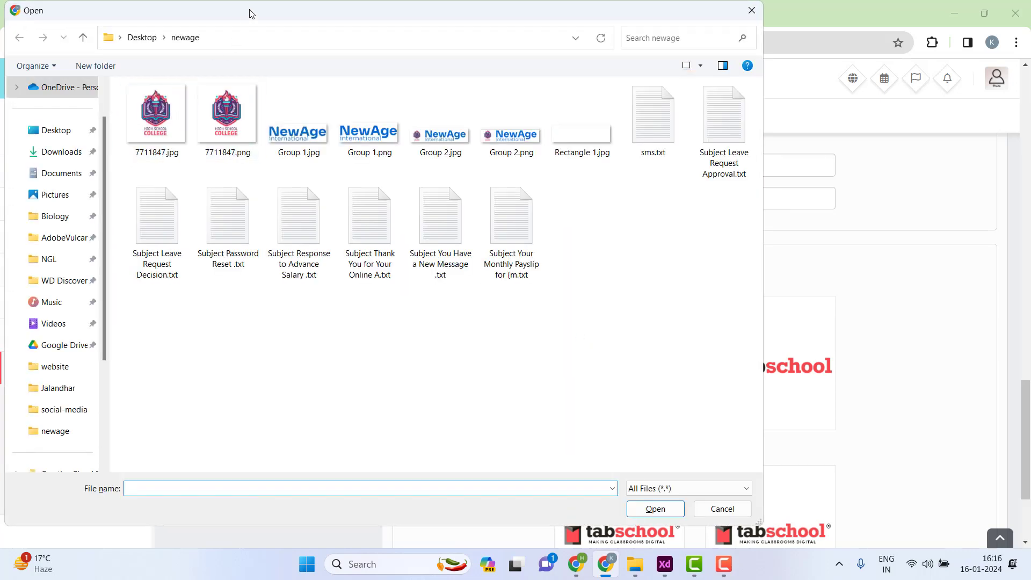
pyautogui.click(218, 132)
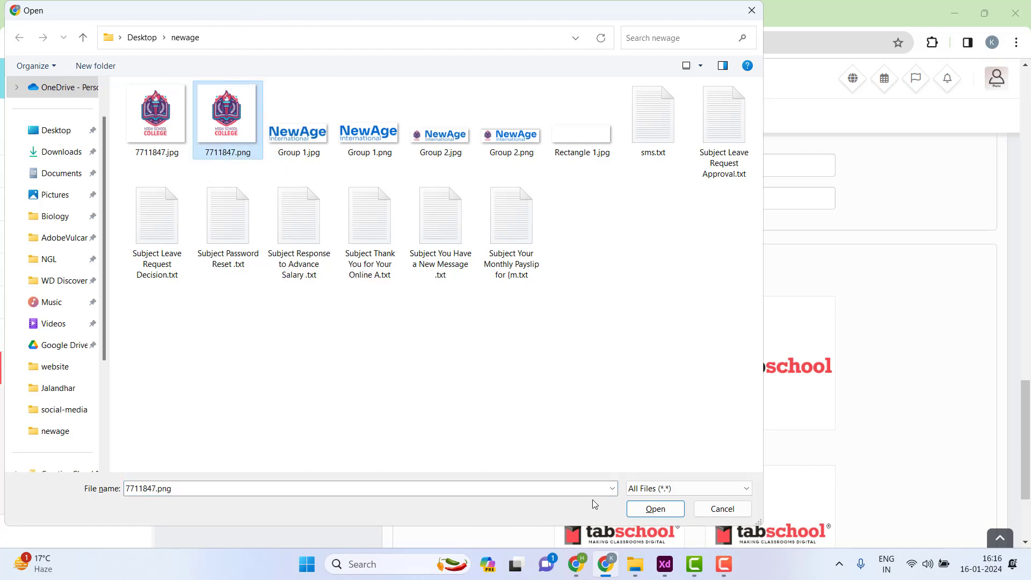
pyautogui.click(645, 508)
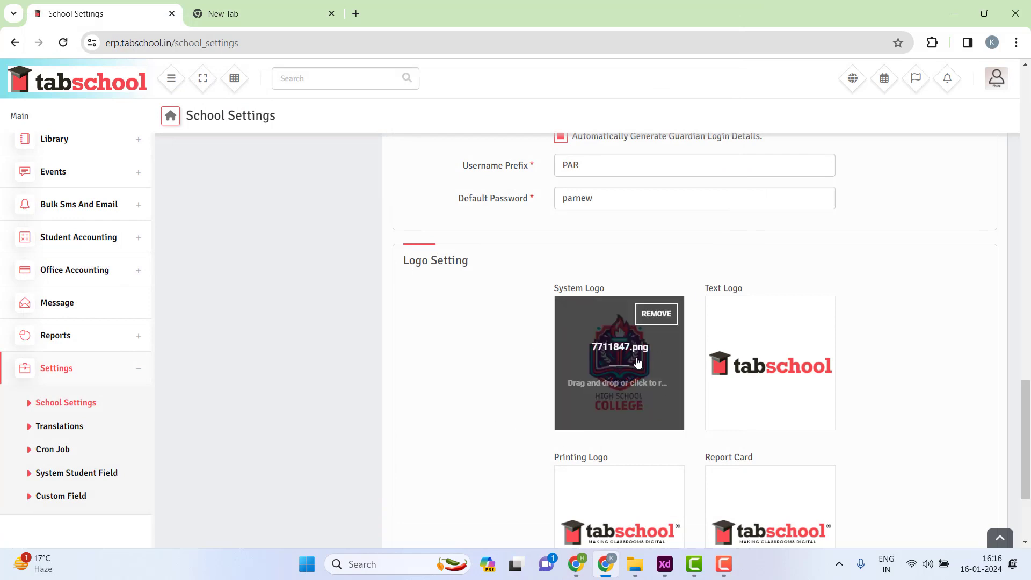
# - Replace the Text Logo with Group 2.png
pyautogui.click(769, 371)
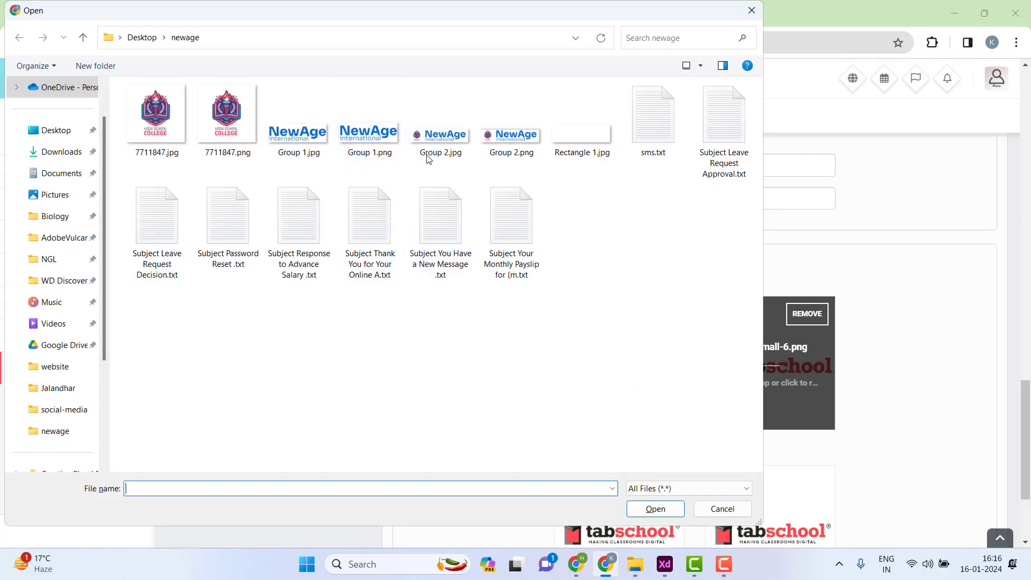
pyautogui.click(494, 150)
pyautogui.click(643, 513)
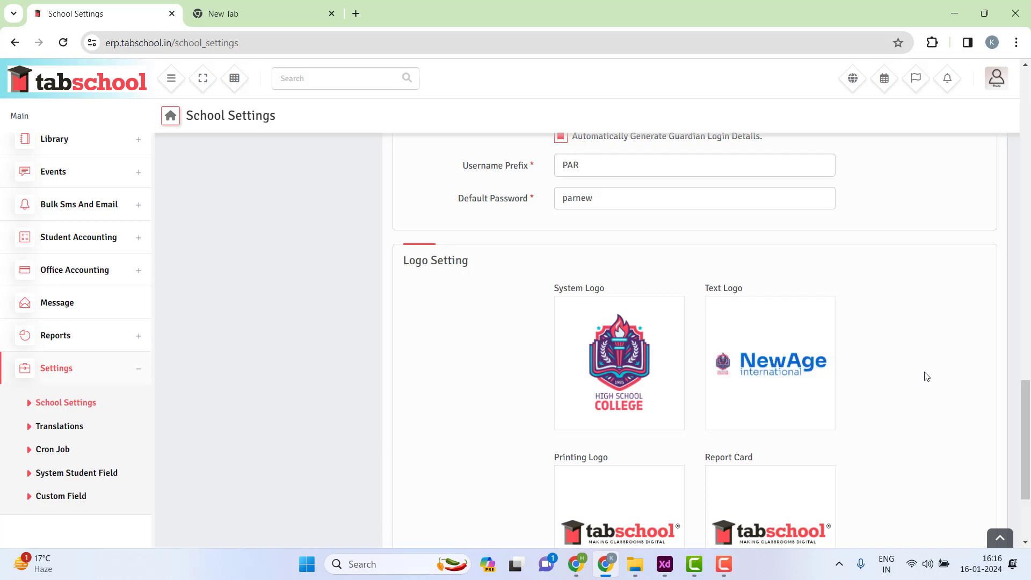
# - Upload Group 2.png as the Printing Logo
pyautogui.scroll(-3, 925, 374)
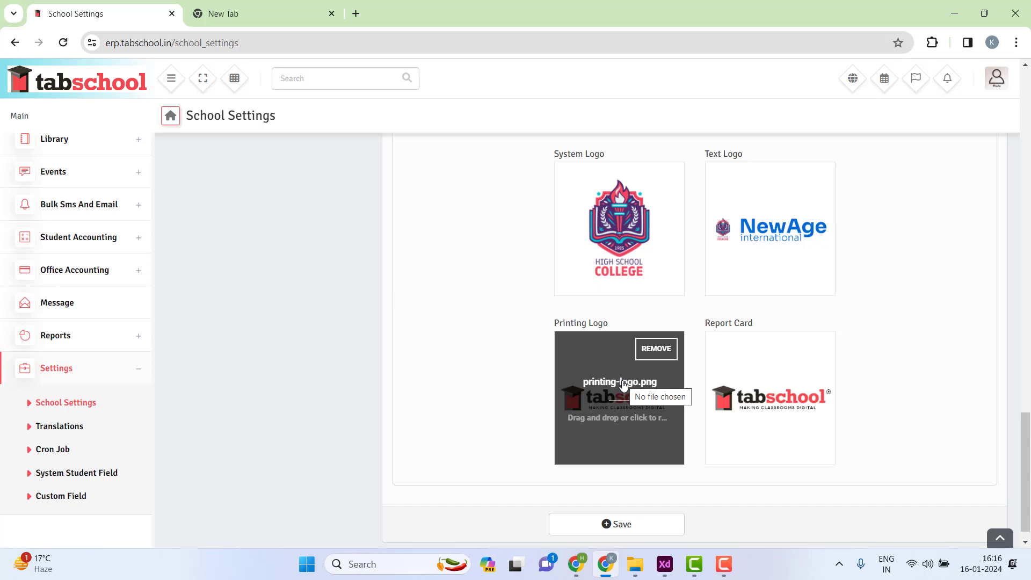
pyautogui.click(623, 384)
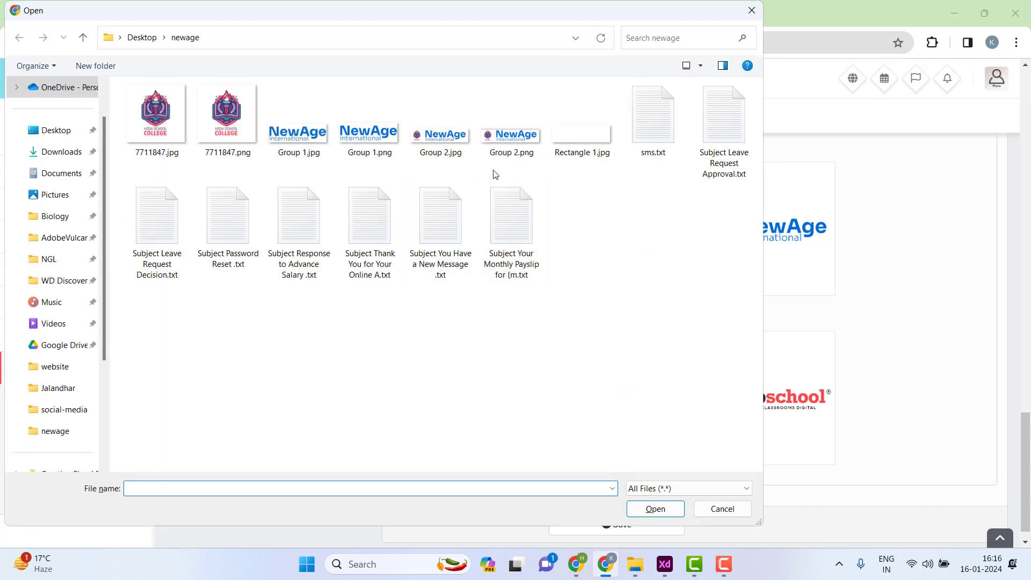
pyautogui.click(514, 144)
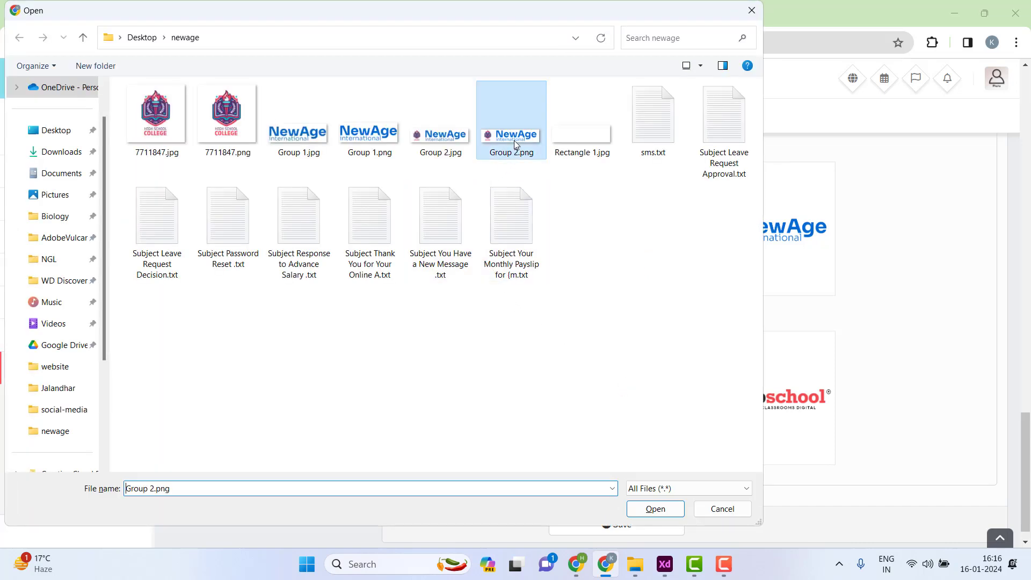
pyautogui.click(669, 515)
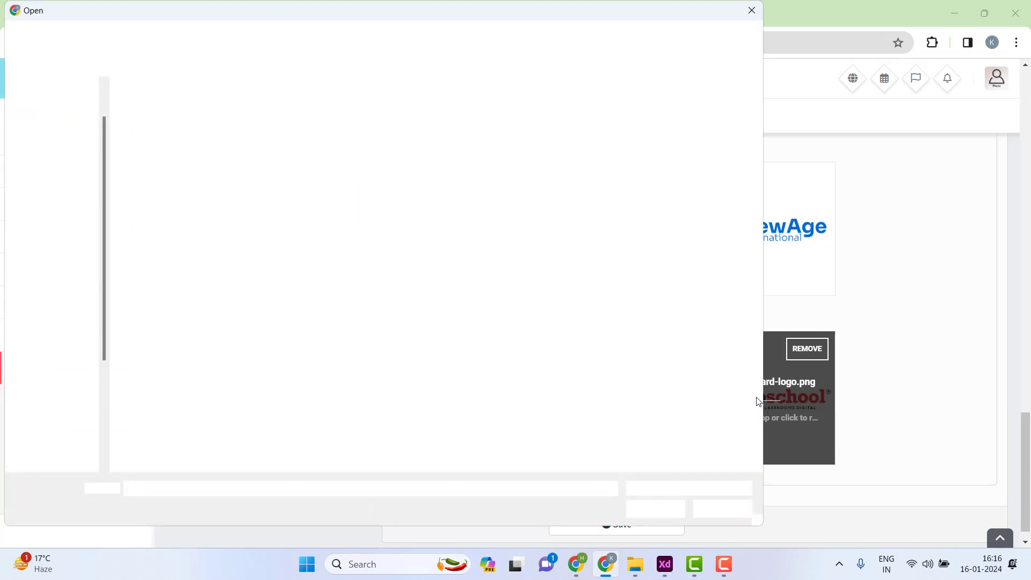
# - Upload Group 2.png as the Report Card logo and save the logo settings
pyautogui.click(514, 136)
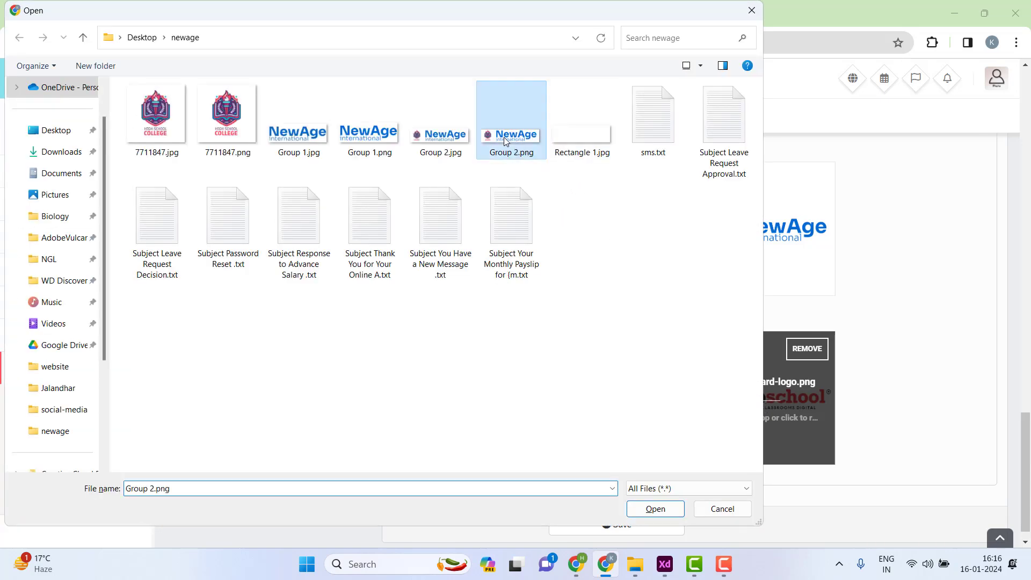
pyautogui.moveTo(695, 564)
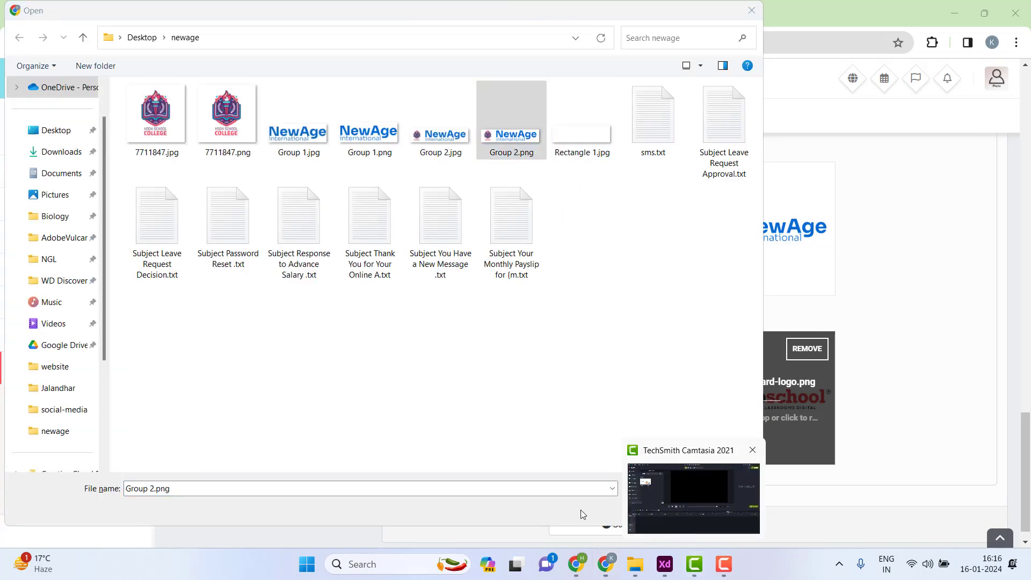
pyautogui.click(638, 514)
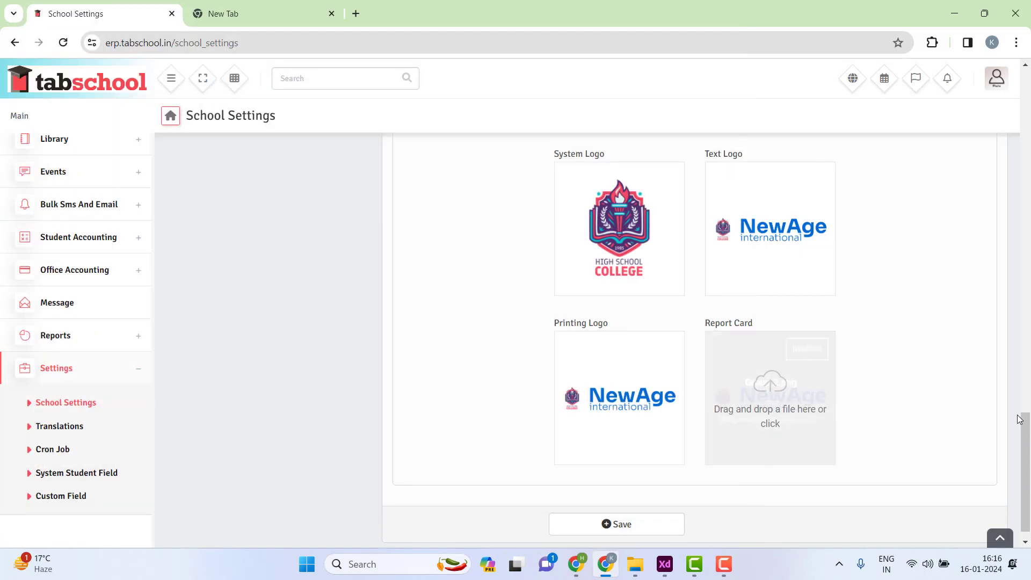
pyautogui.scroll(1, 900, 338)
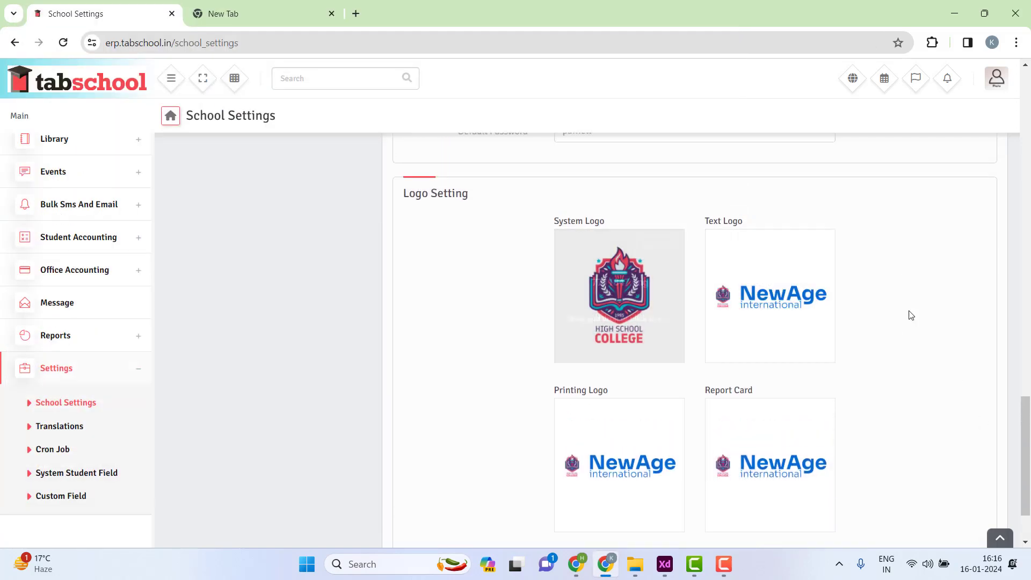
pyautogui.scroll(-2, 910, 316)
pyautogui.click(627, 508)
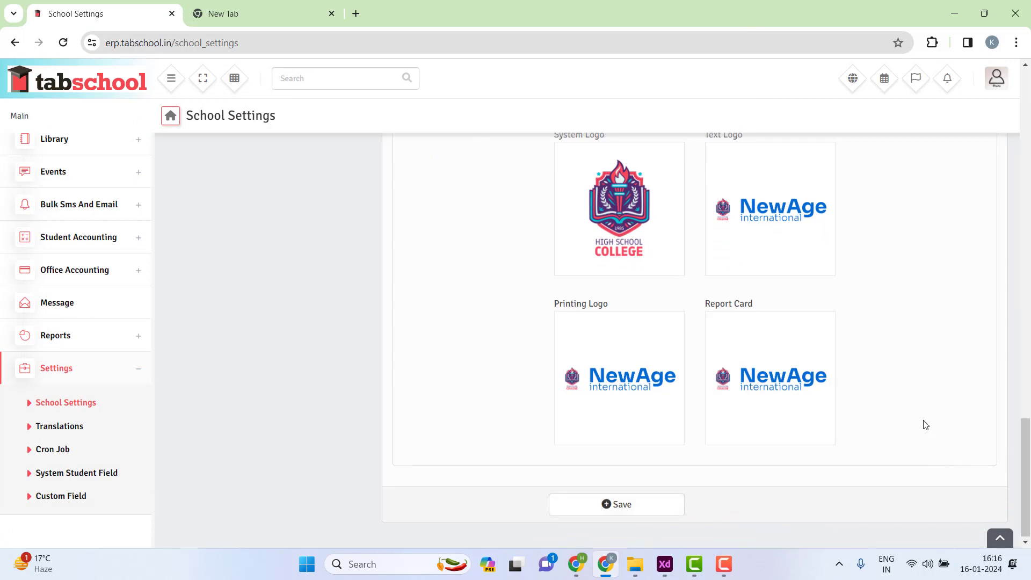
# - Save School Settings and return to the top to see the NewAge header logo
pyautogui.click(619, 507)
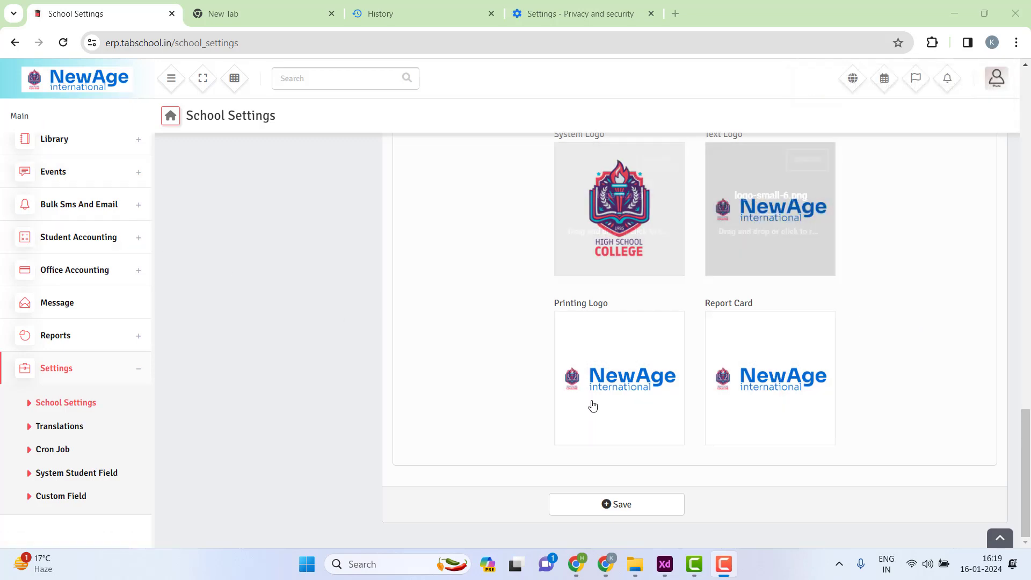
pyautogui.scroll(7, 891, 324)
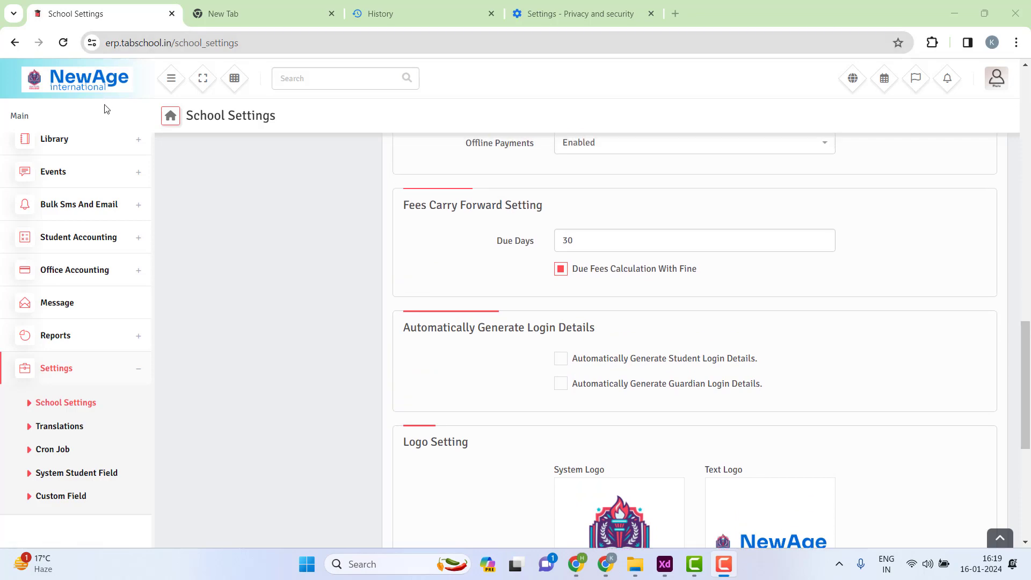
pyautogui.scroll(16, 683, 303)
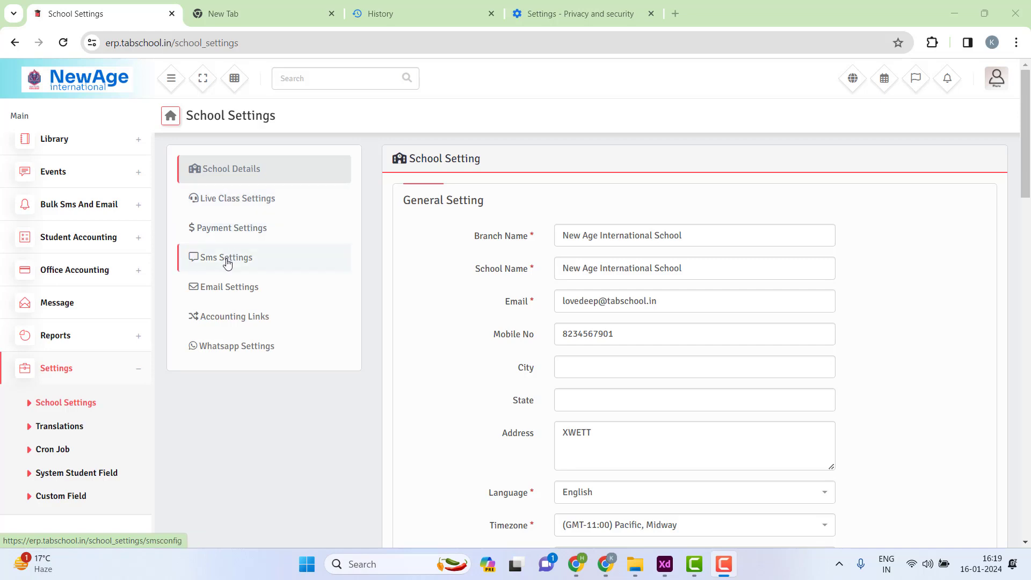
# - Open Live Class Settings and review the empty Zoom SDK Client ID and Client Secret fields
pyautogui.click(222, 211)
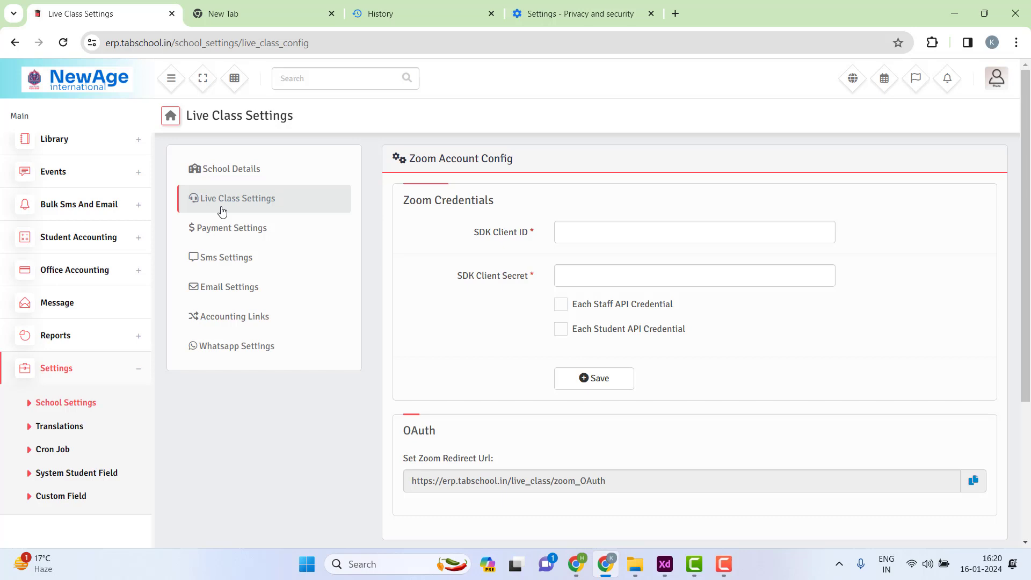
pyautogui.scroll(-4, 421, 223)
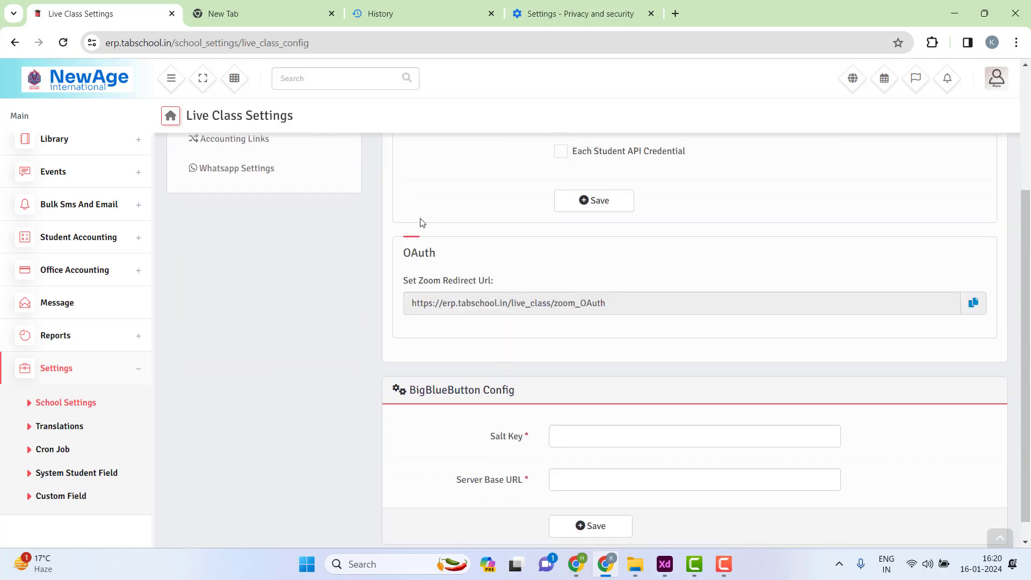
pyautogui.moveTo(411, 370); pyautogui.dragTo(530, 371)
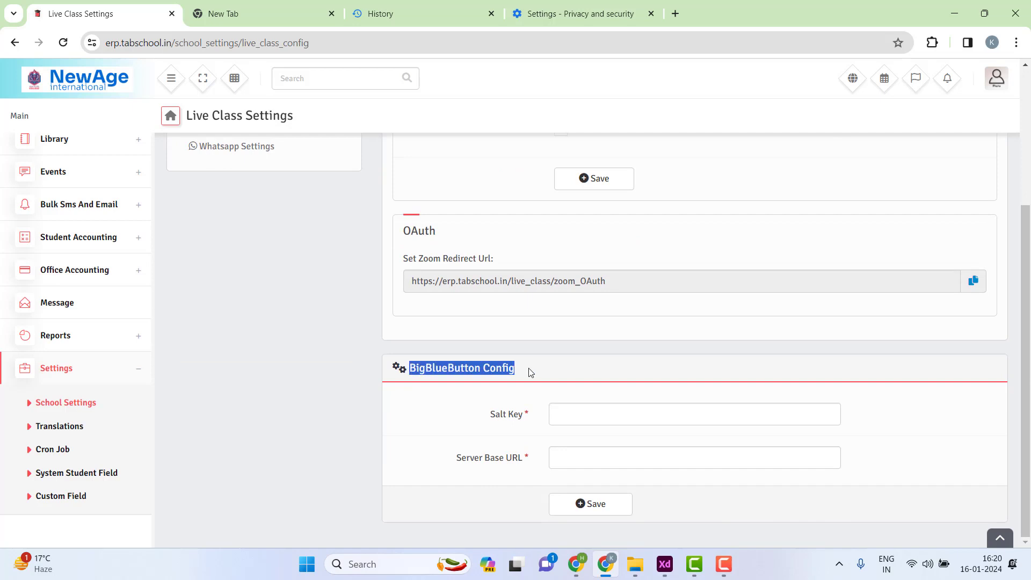
pyautogui.click(530, 372)
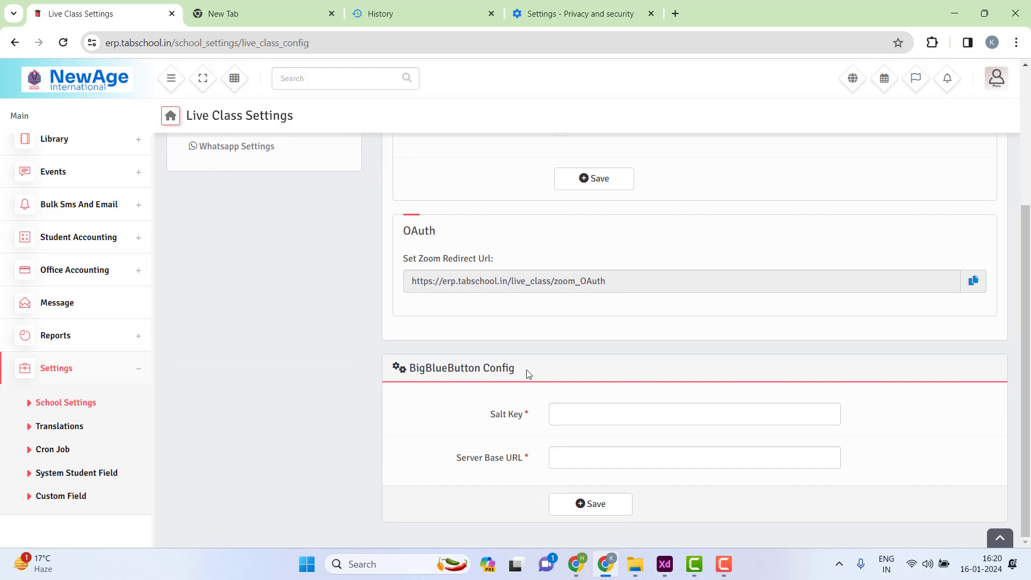
pyautogui.scroll(4, 529, 375)
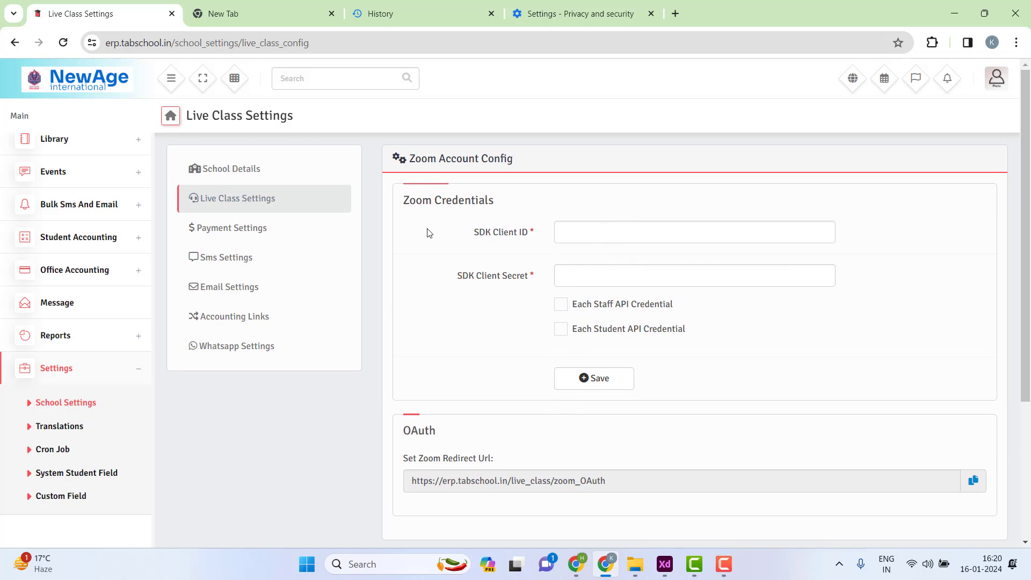
pyautogui.moveTo(466, 243); pyautogui.dragTo(534, 239)
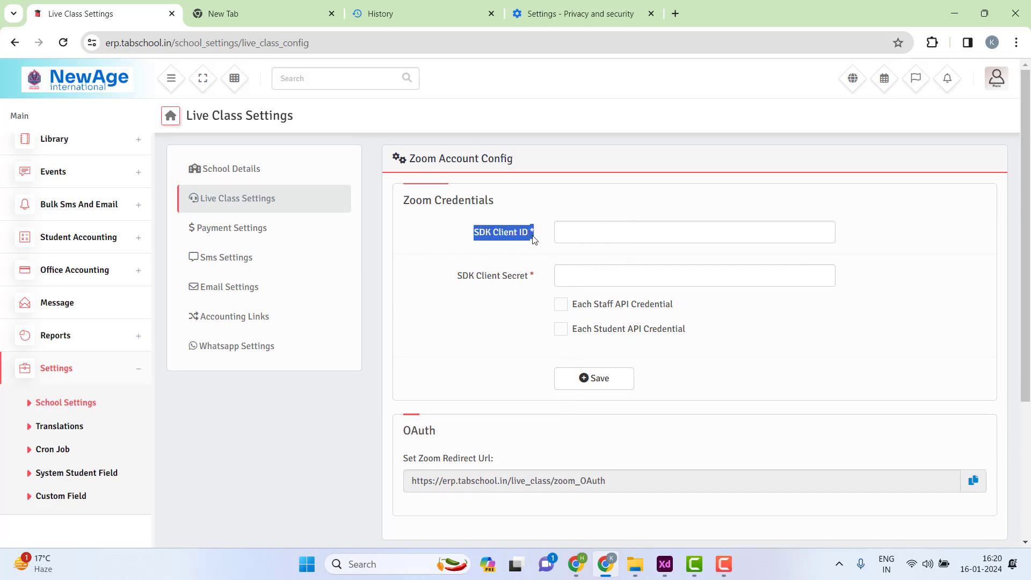
pyautogui.moveTo(469, 276); pyautogui.dragTo(476, 237)
pyautogui.click(475, 236)
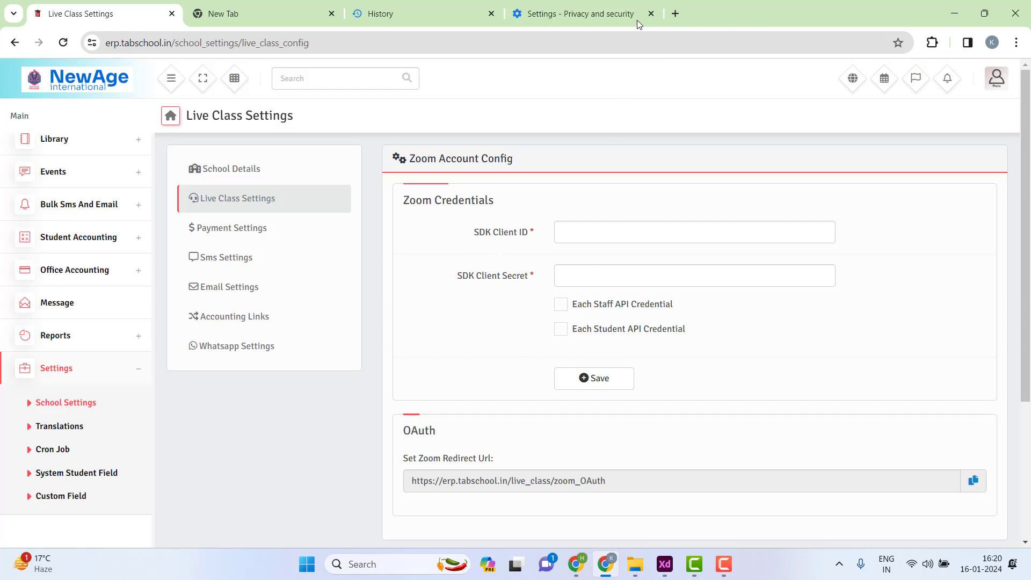
pyautogui.press('F10')
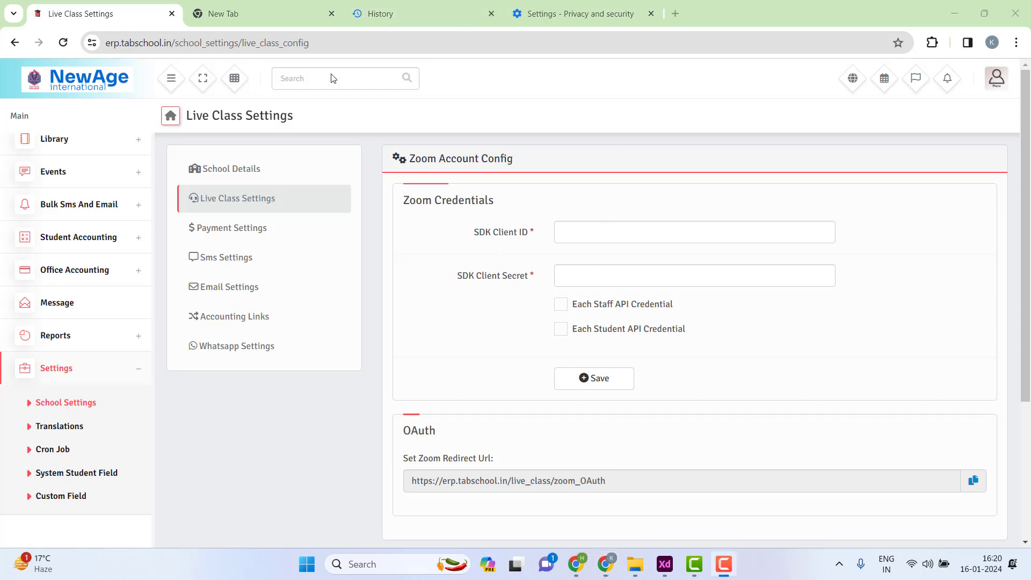
# - Search Google for 'zoom developers' in the new tab and open Zoom Developer Docs
pyautogui.click(272, 14)
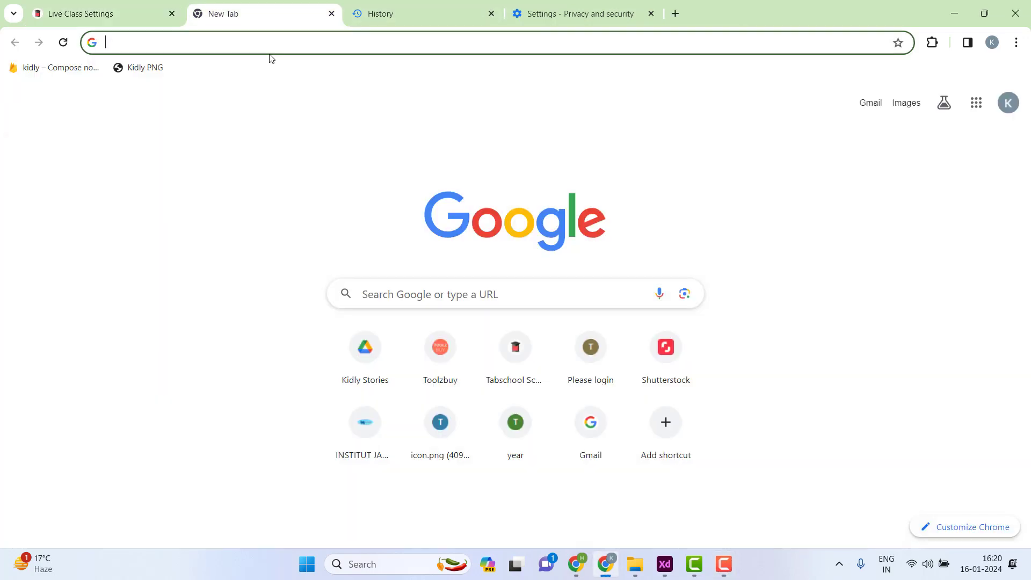
pyautogui.write('zoom')
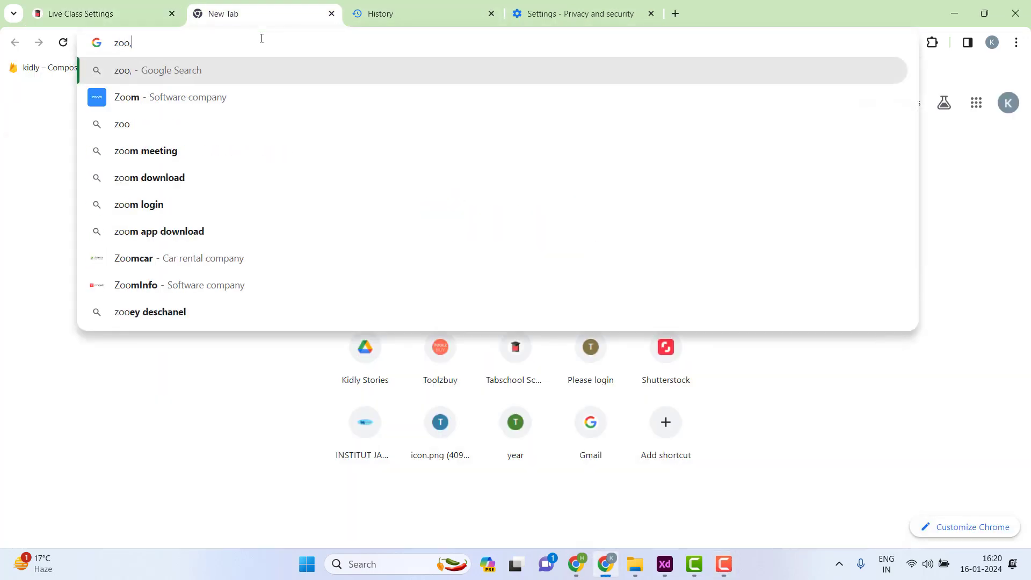
pyautogui.write(' d')
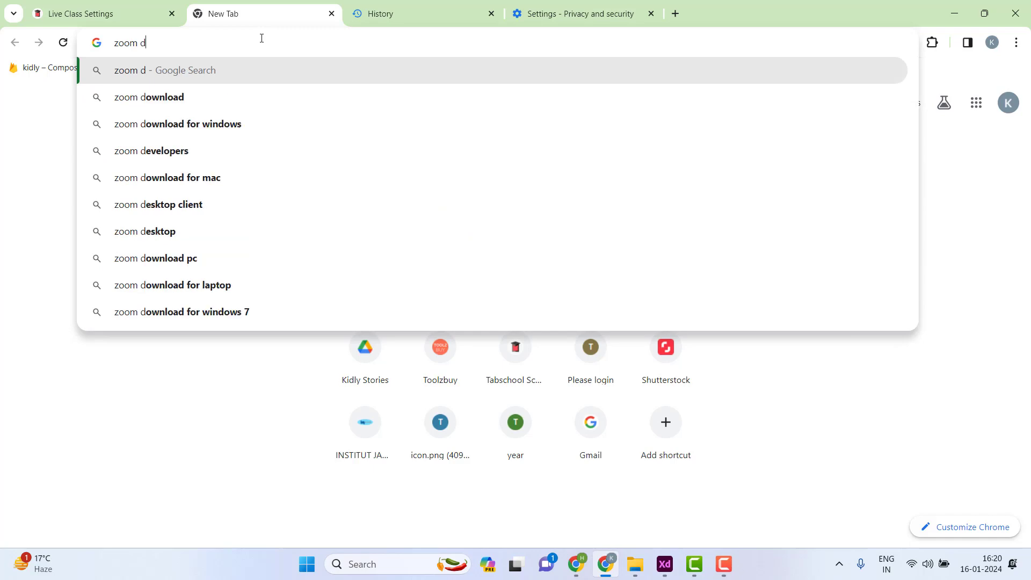
pyautogui.write('evelopers')
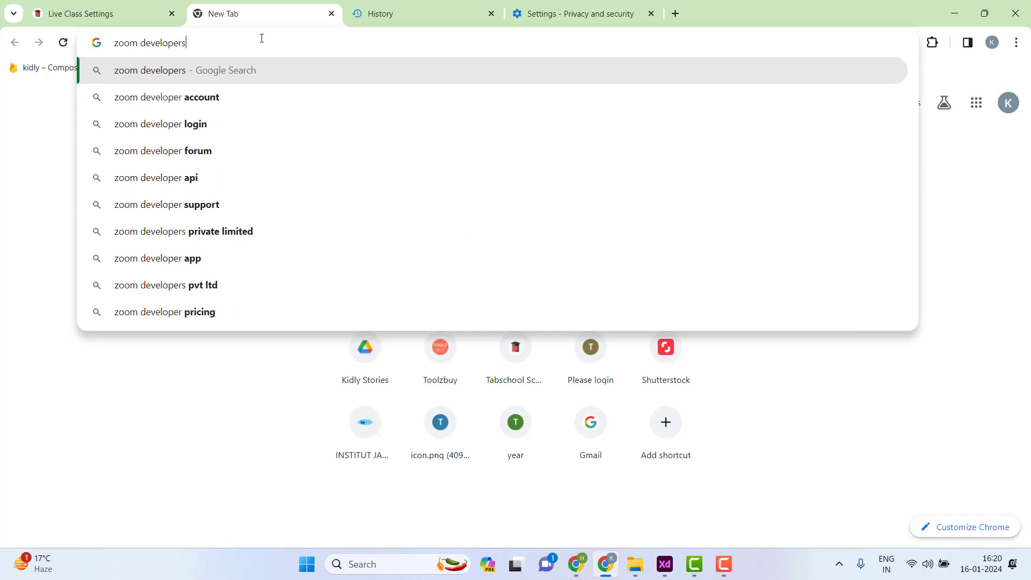
pyautogui.press('Return')
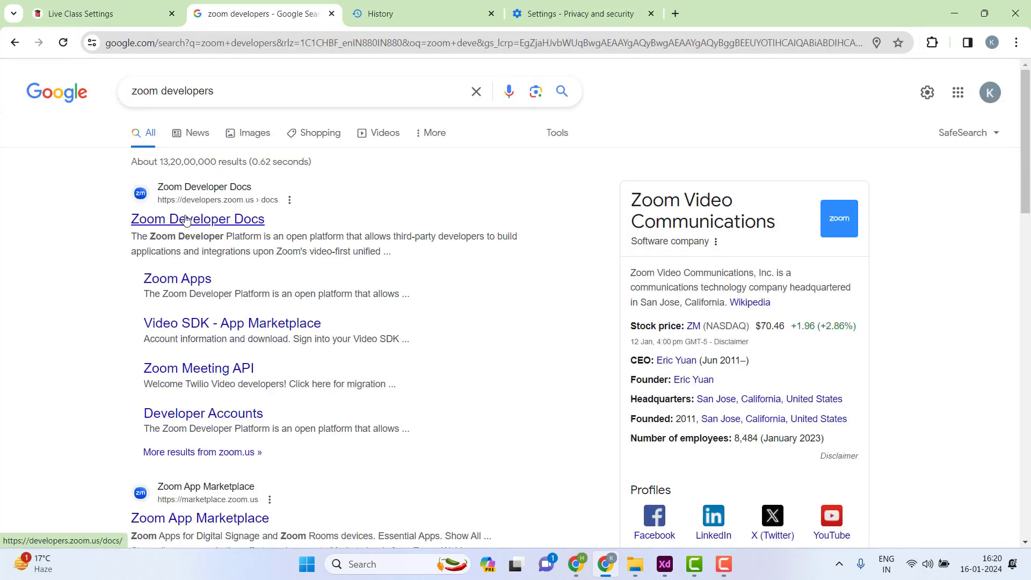
pyautogui.click(186, 220)
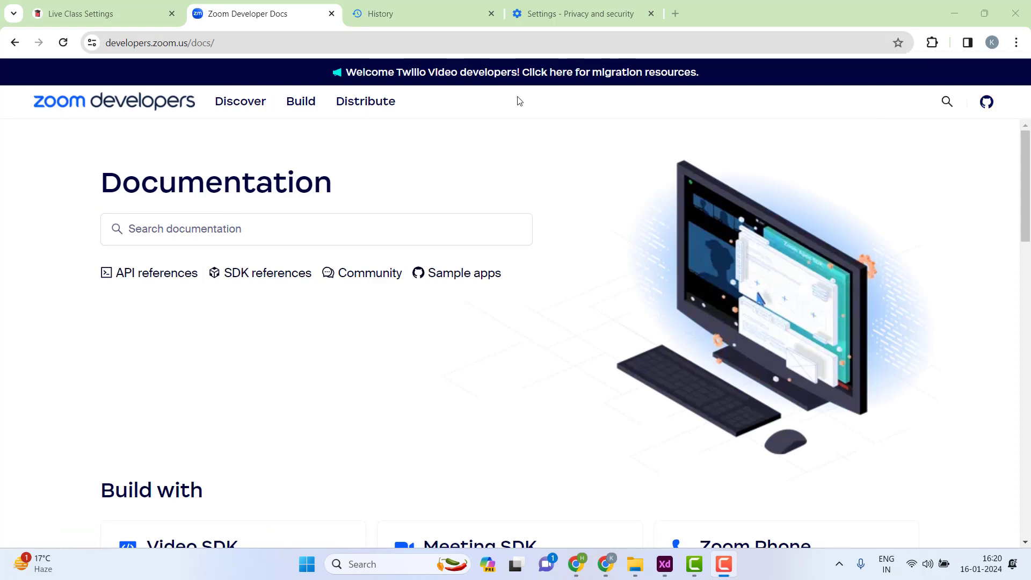
# - Browse the Zoom Apps documentation from the Build menu, then return to the docs home
pyautogui.scroll(-4, 204, 274)
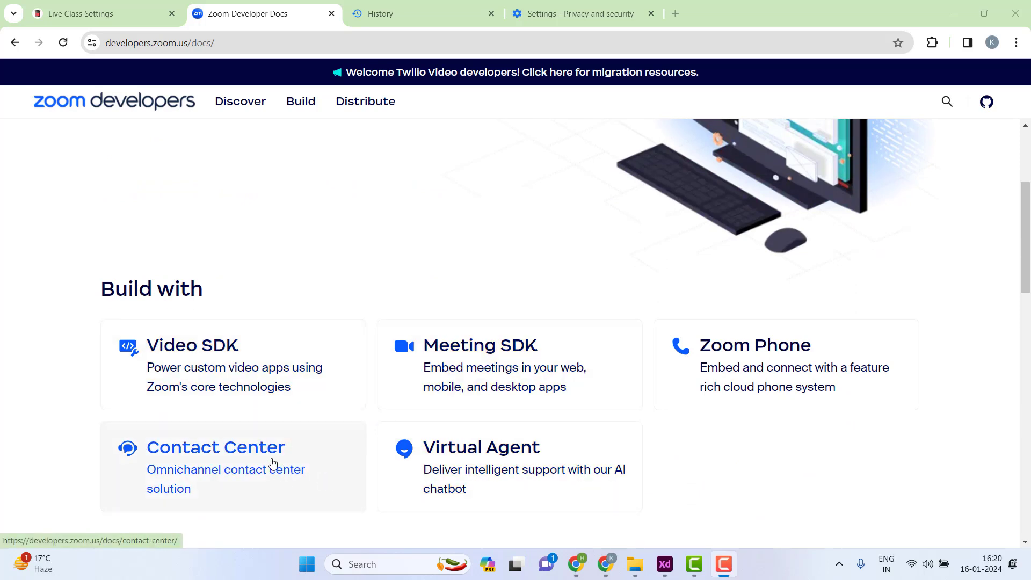
pyautogui.scroll(4, 273, 463)
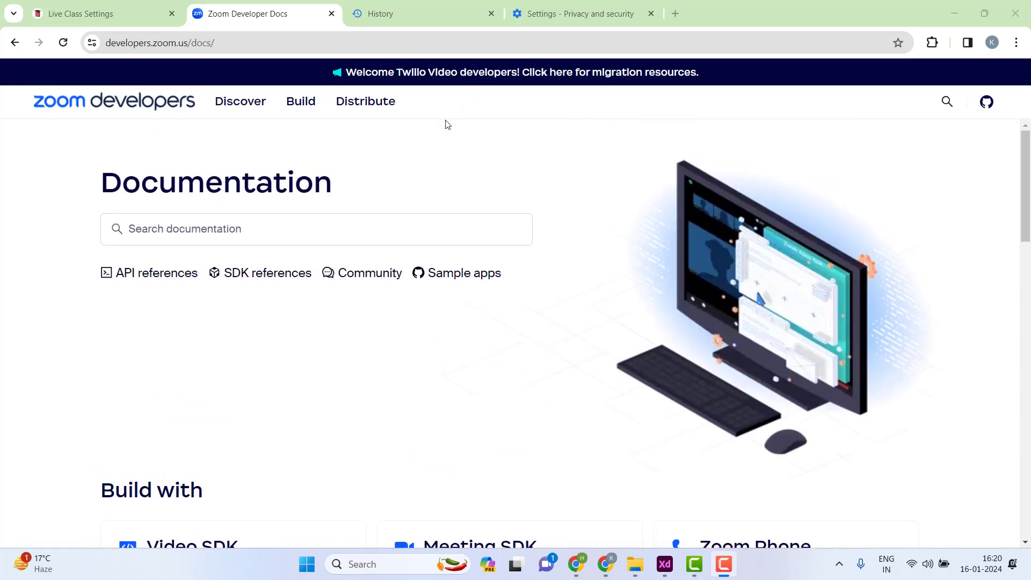
pyautogui.click(300, 103)
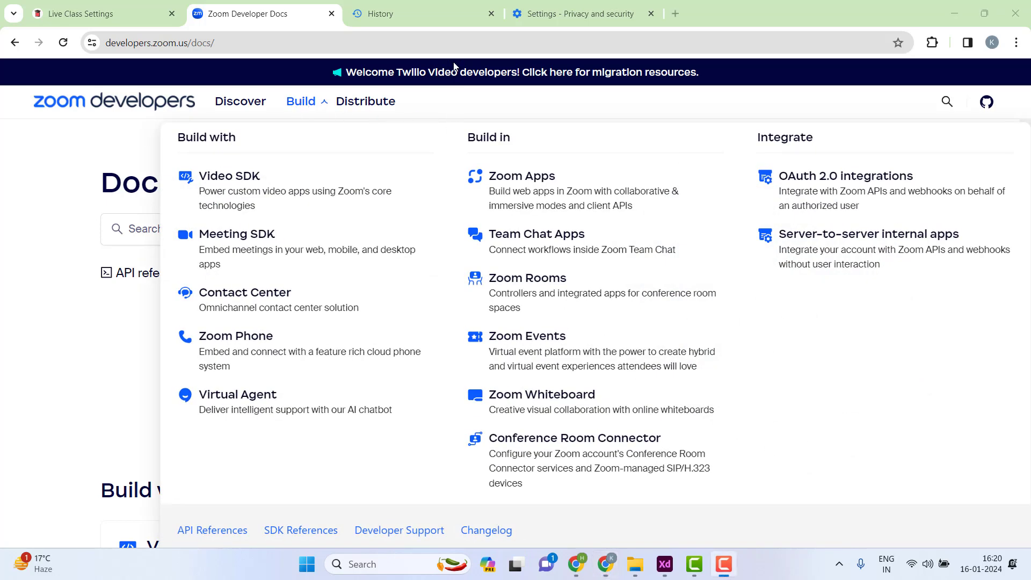
pyautogui.click(507, 183)
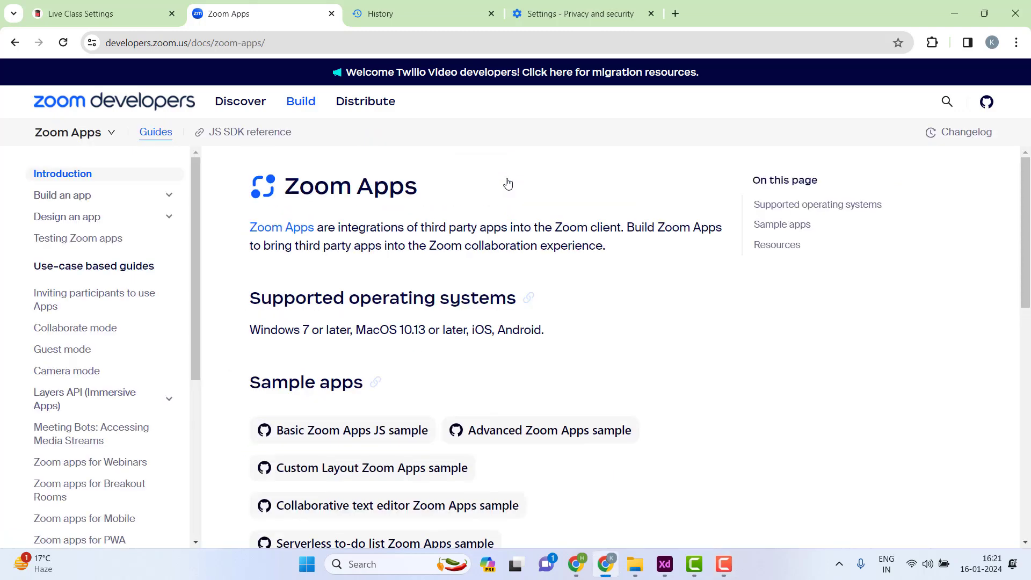
pyautogui.scroll(-3, 509, 183)
pyautogui.scroll(-2, 508, 182)
pyautogui.hotkey('alt', 'Left')
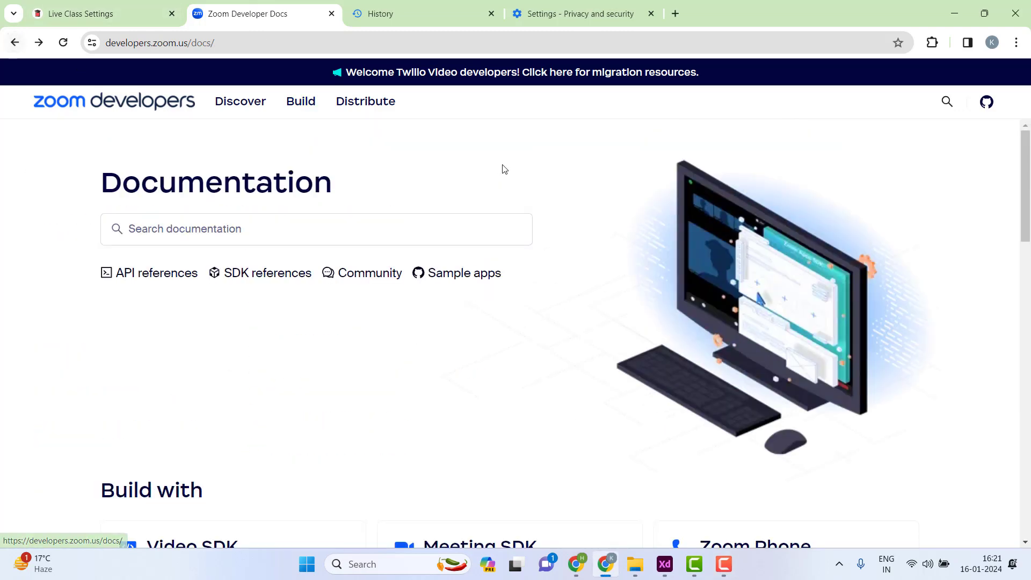
# - Open the OAuth 2.0 integrations guide from the Build menu
pyautogui.click(300, 106)
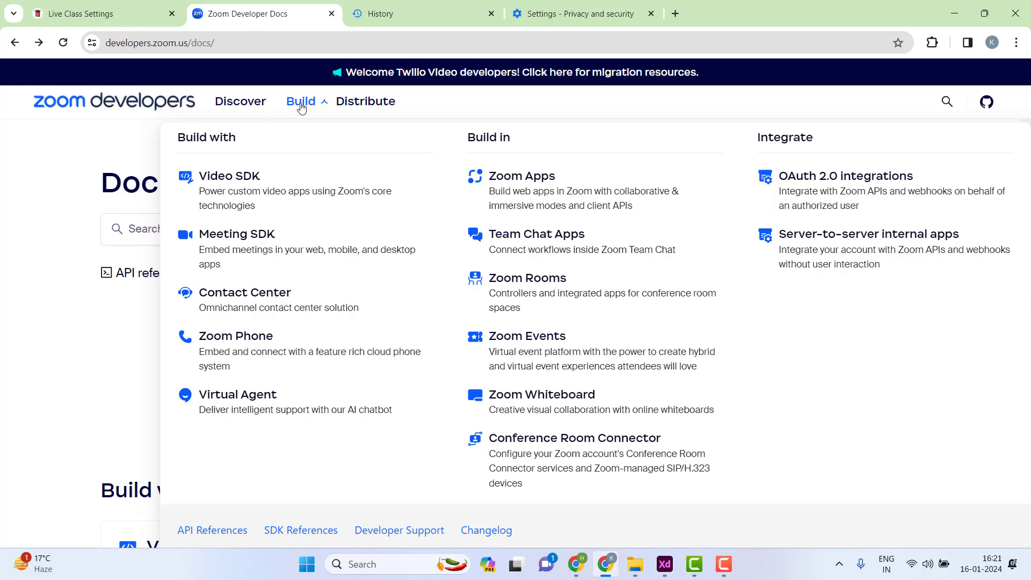
pyautogui.click(301, 107)
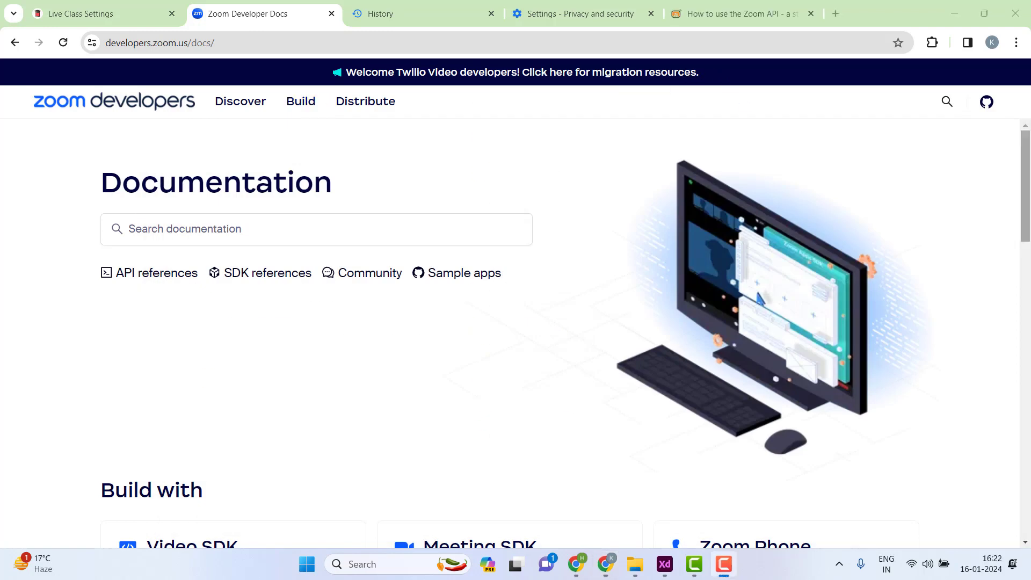
pyautogui.click(300, 102)
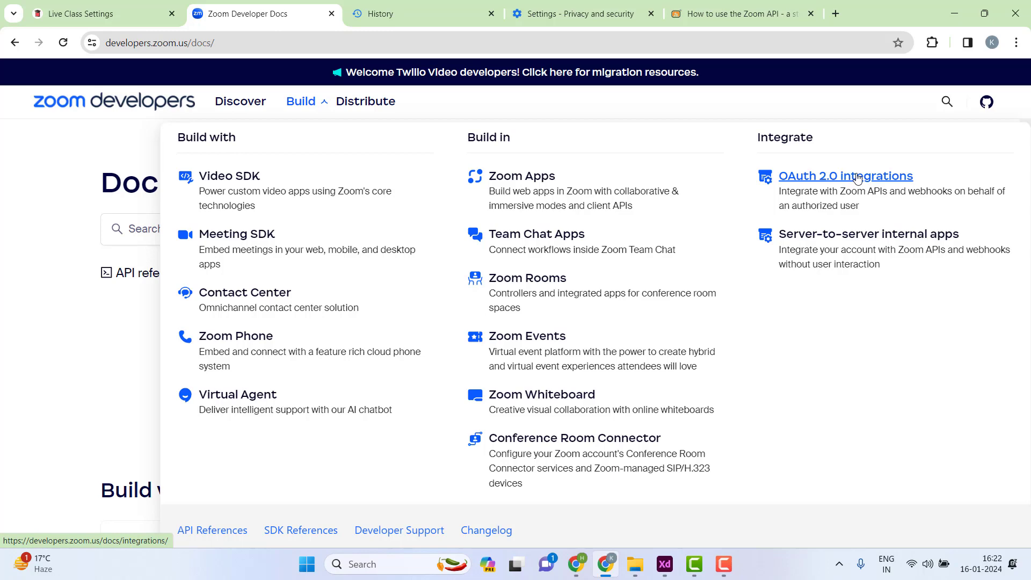
pyautogui.click(858, 179)
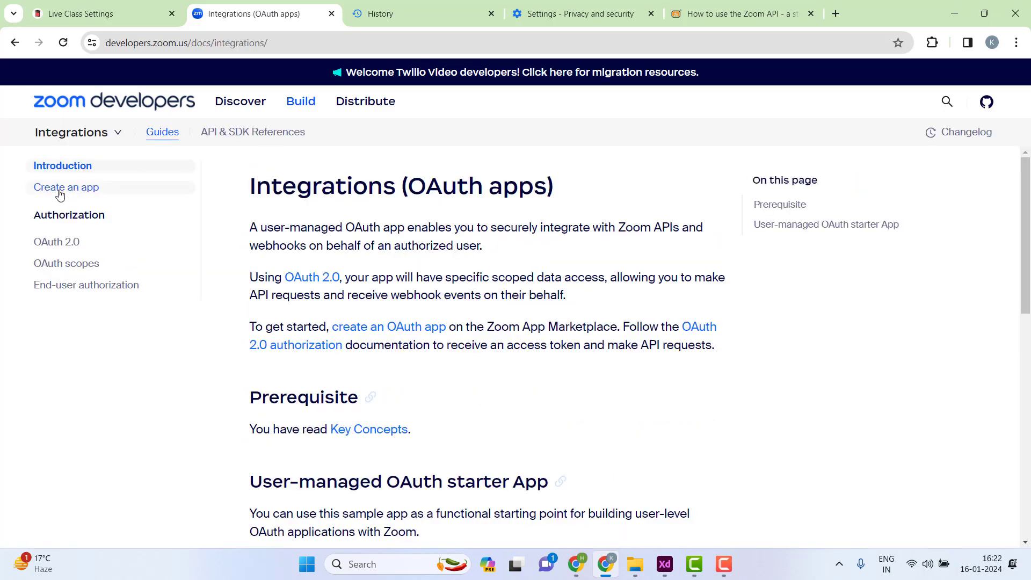
# - Open the Create an OAuth app guide and read through Step 1: Build an OAuth app
pyautogui.click(59, 194)
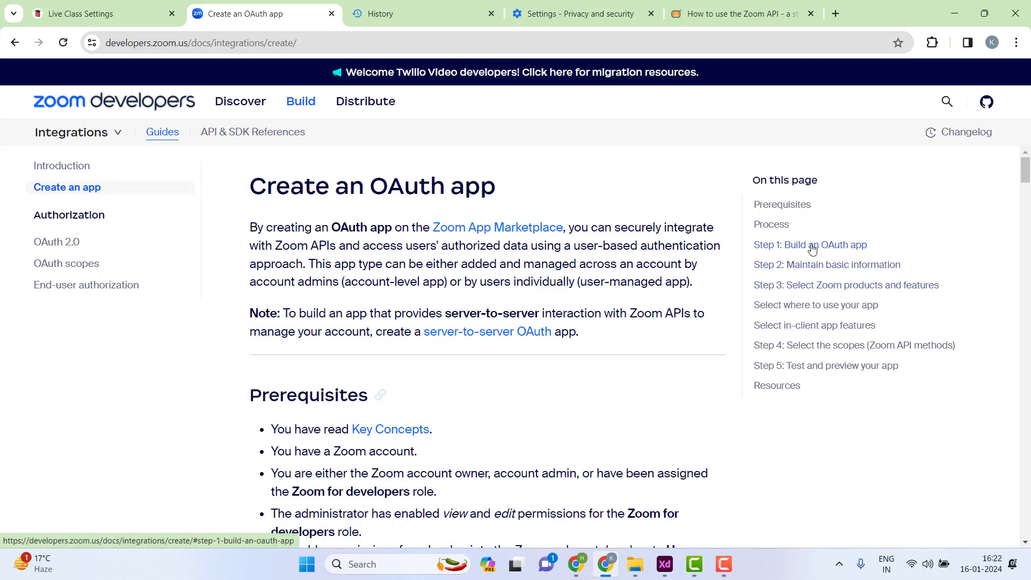
pyautogui.click(837, 252)
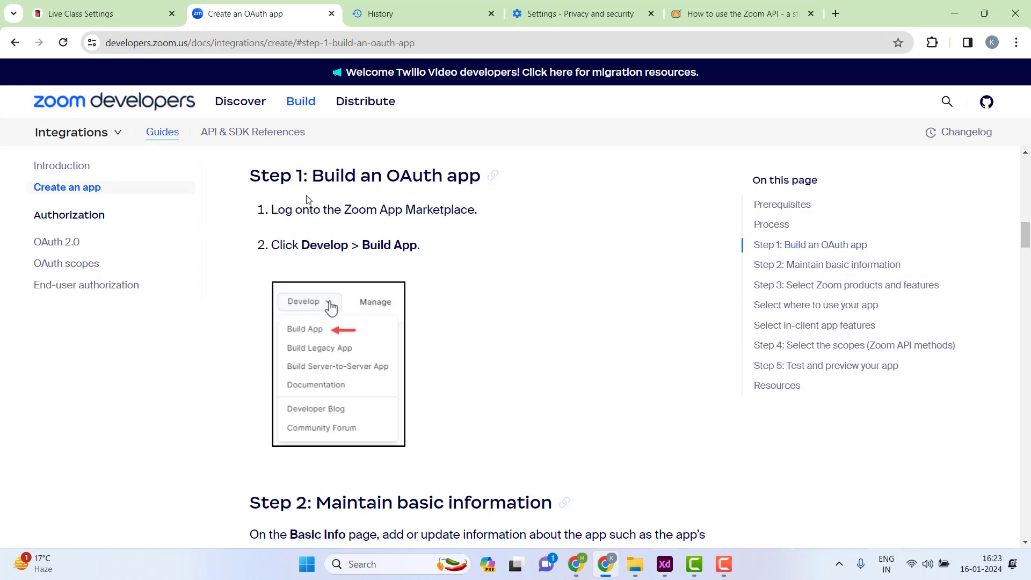
pyautogui.scroll(-8, 450, 245)
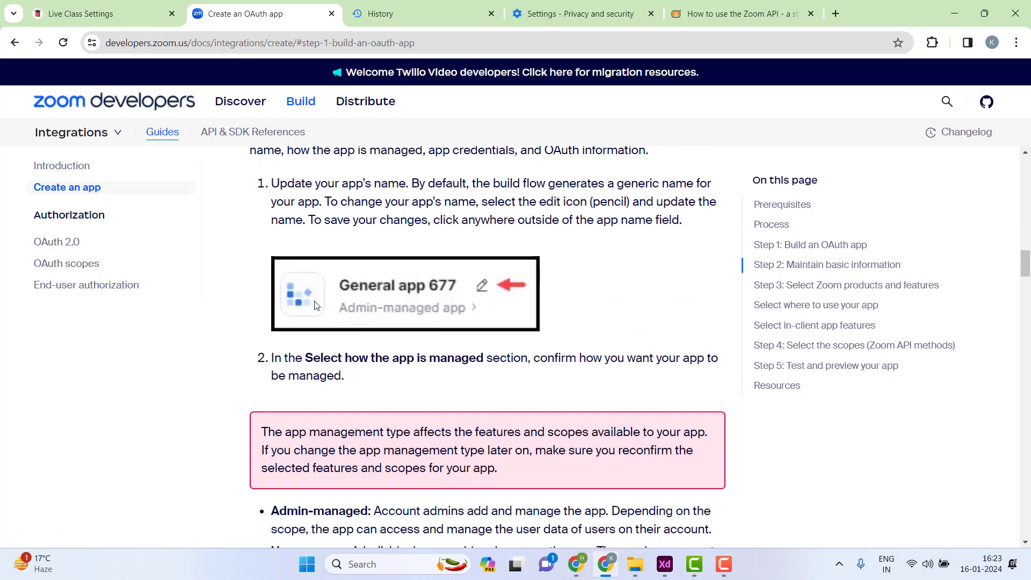
pyautogui.scroll(-15, 510, 315)
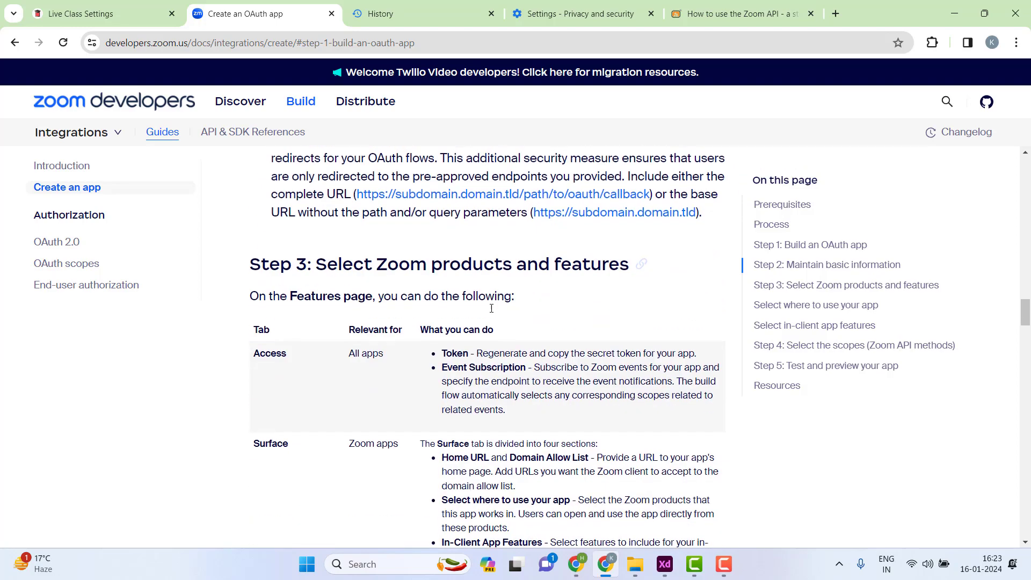
pyautogui.scroll(-8, 432, 324)
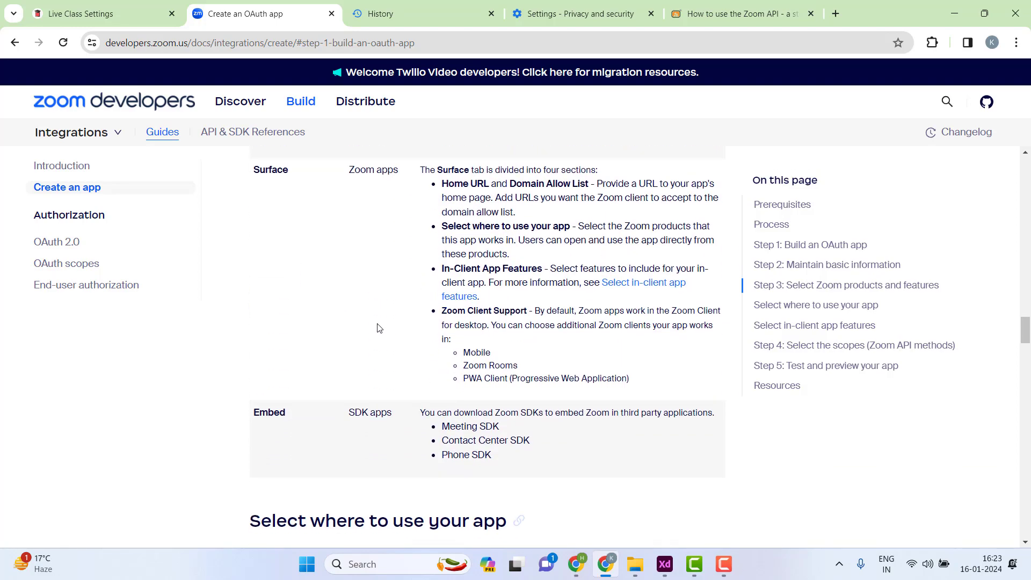
pyautogui.scroll(-10, 379, 323)
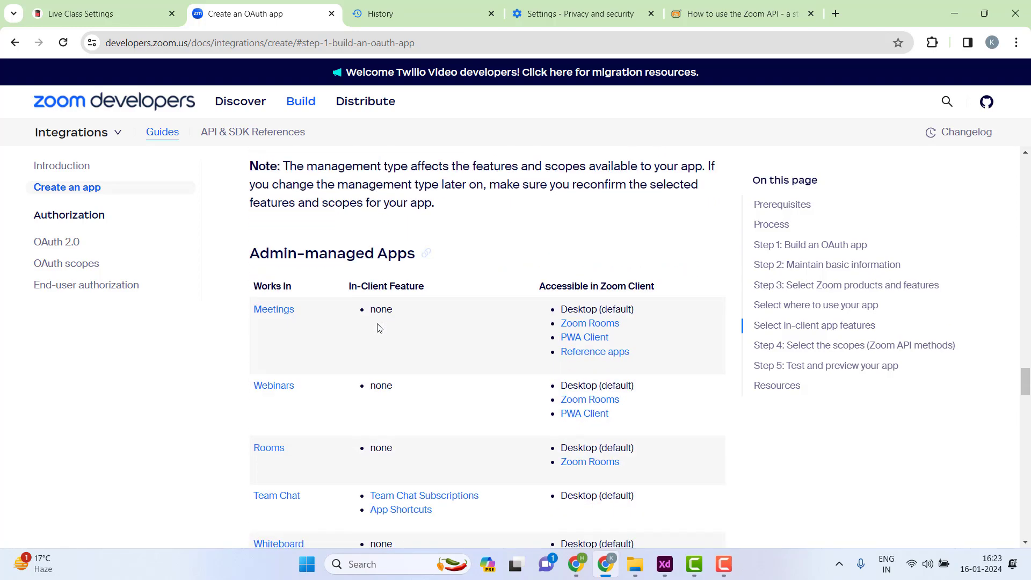
pyautogui.scroll(-1, 379, 327)
pyautogui.scroll(-4, 405, 301)
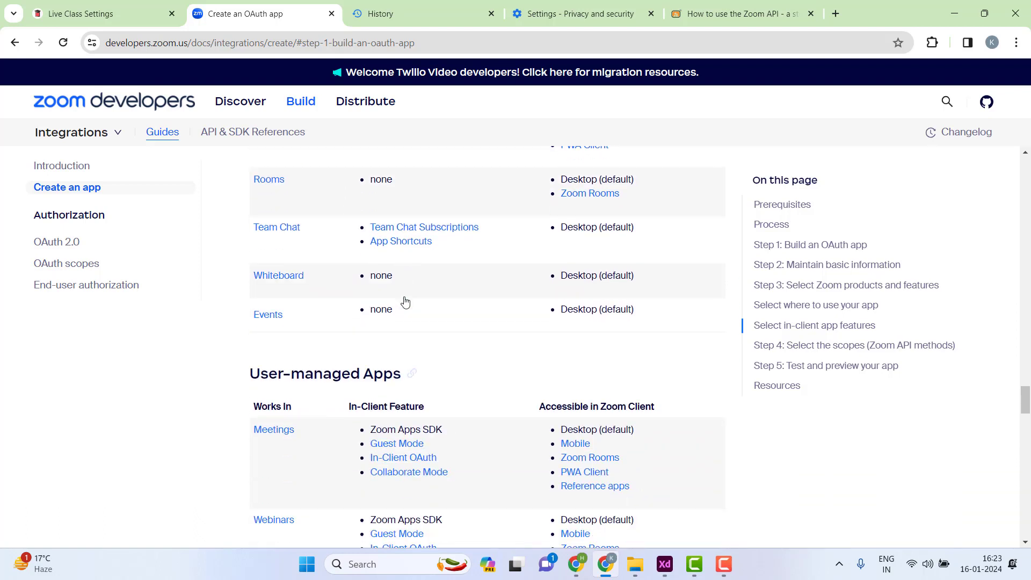
pyautogui.scroll(-4, 403, 301)
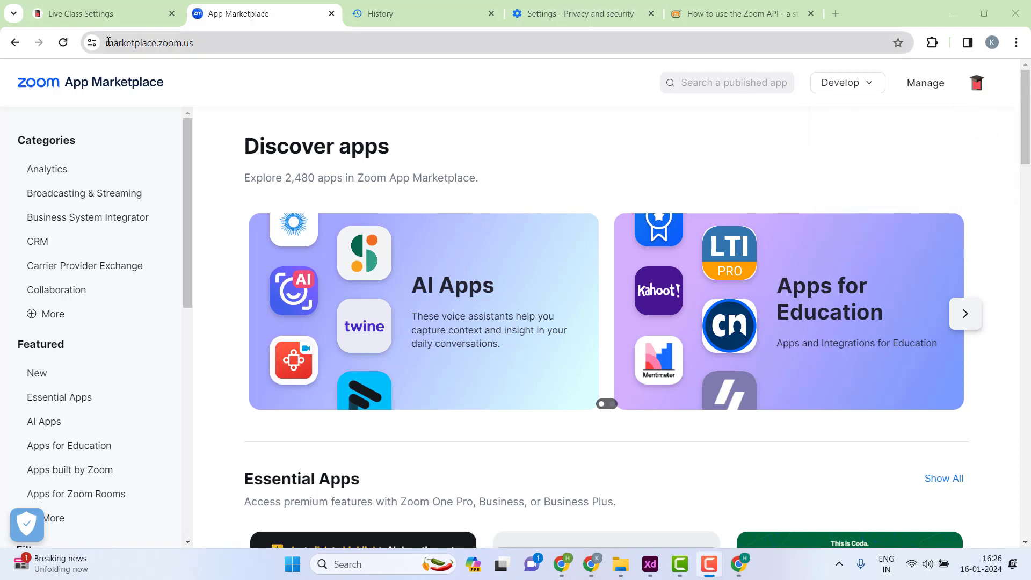
# - Build a new general app from the Marketplace Develop menu and scroll to App Credentials
pyautogui.moveTo(108, 42); pyautogui.dragTo(207, 43)
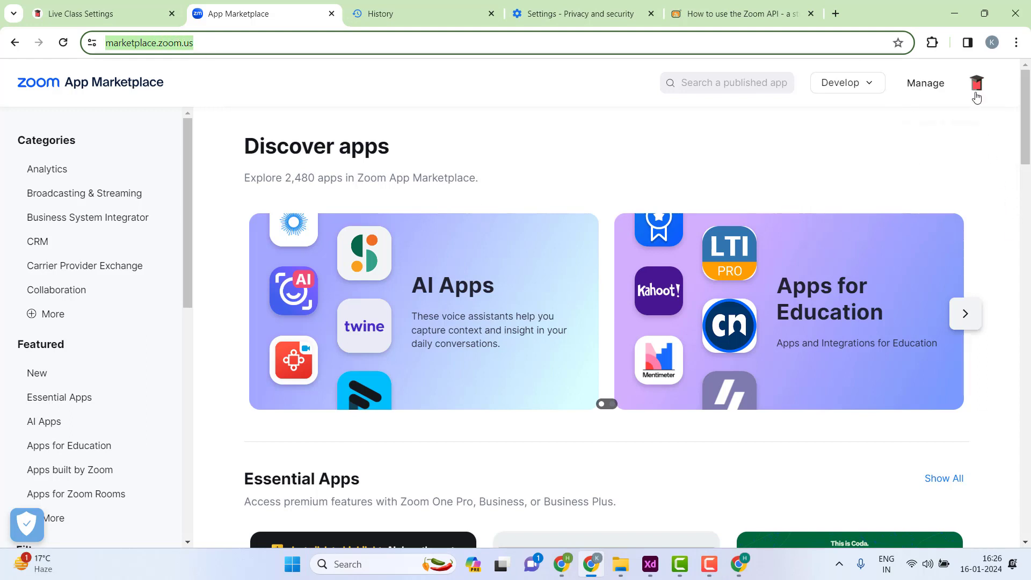
pyautogui.click(869, 82)
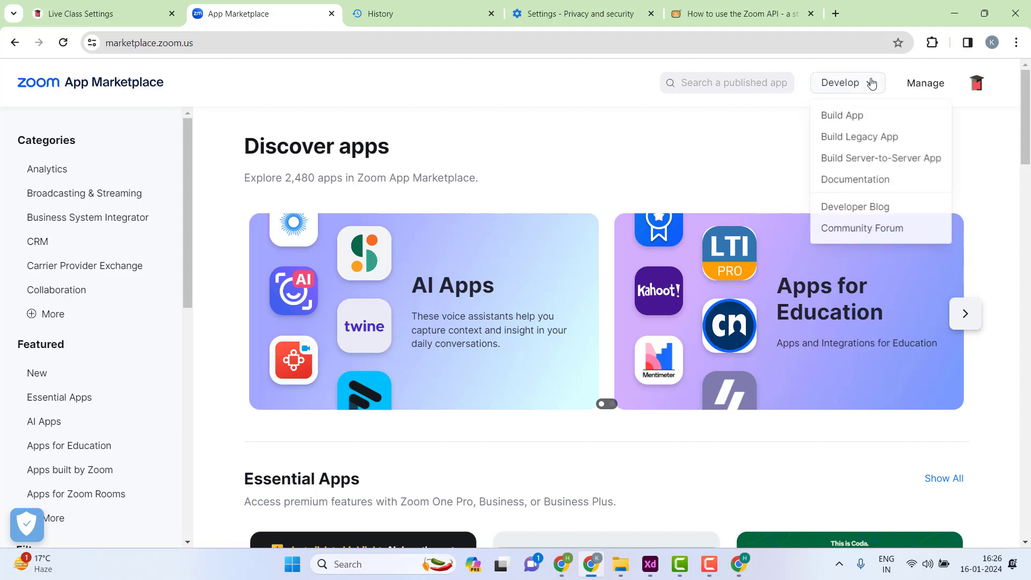
pyautogui.click(844, 113)
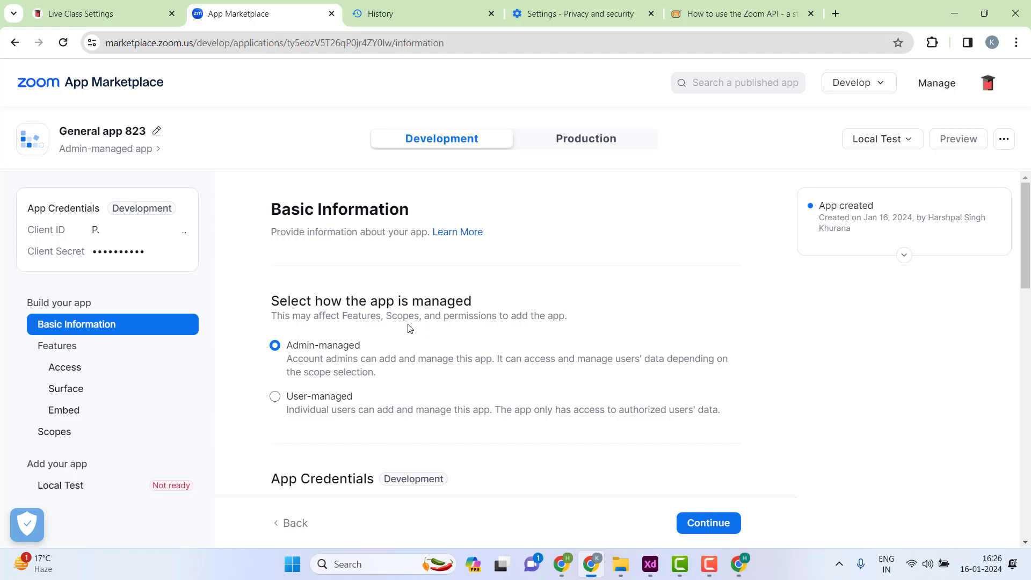
pyautogui.scroll(-3, 460, 320)
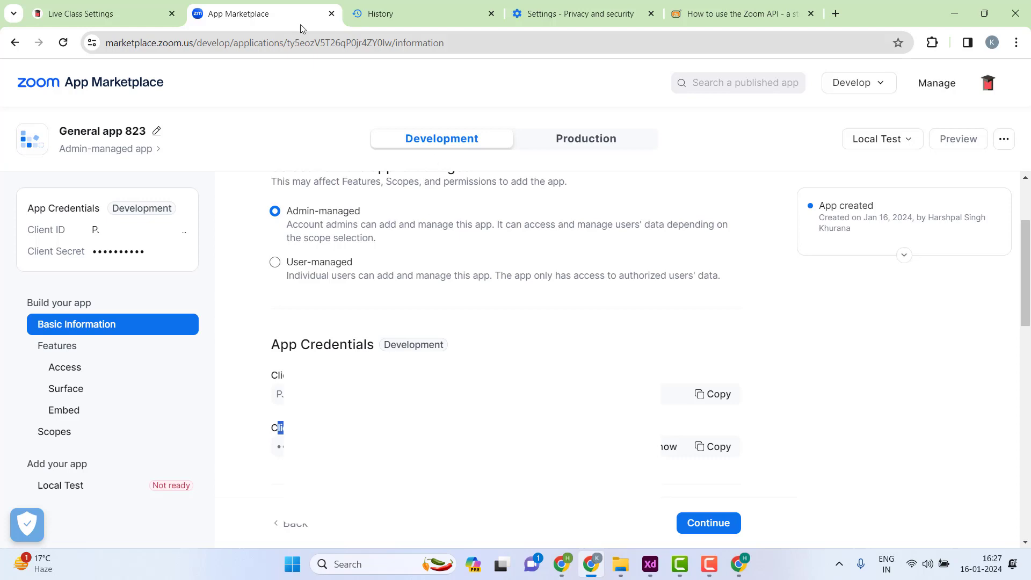
pyautogui.click(112, 11)
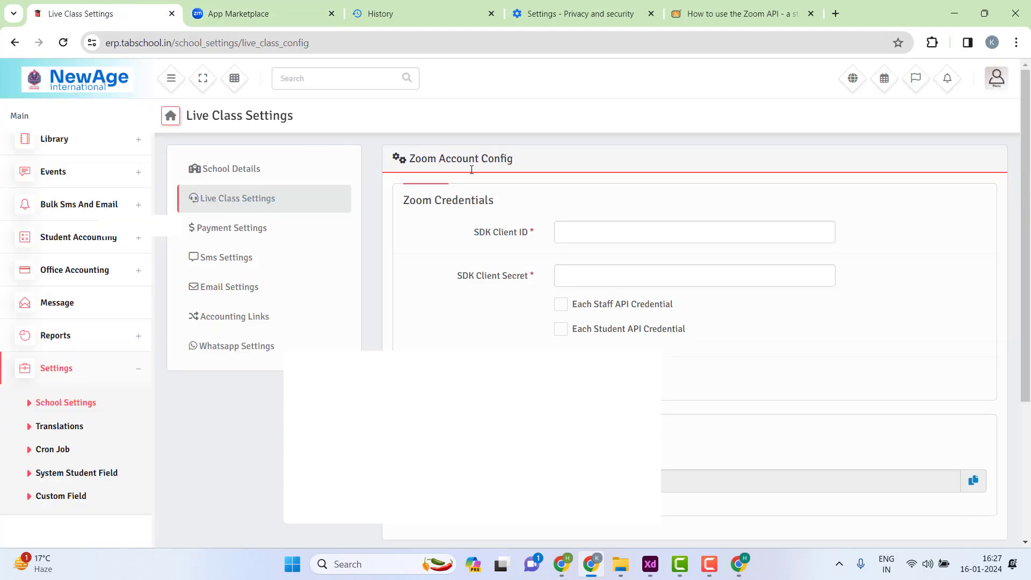
pyautogui.click(570, 232)
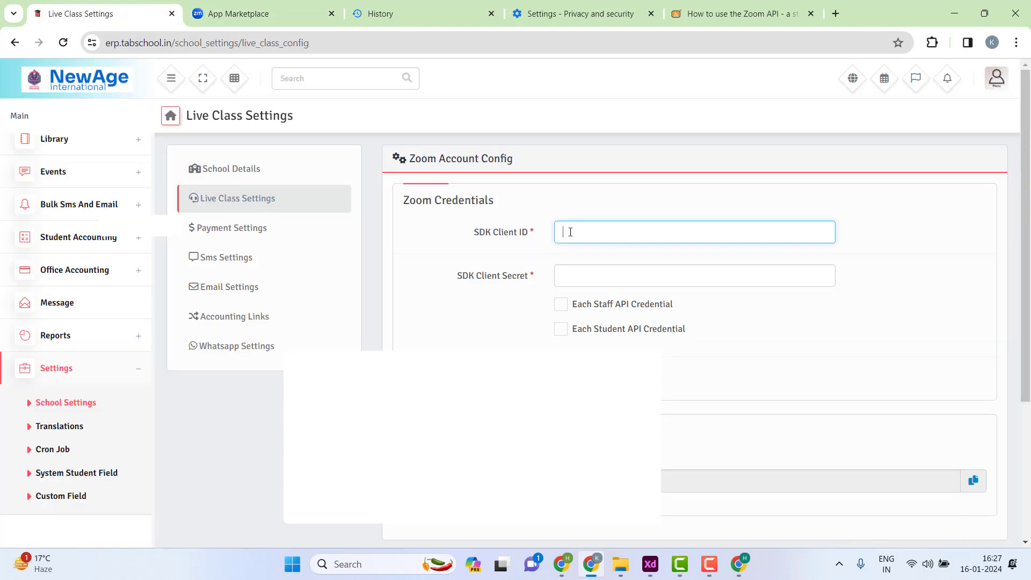
pyautogui.click(565, 277)
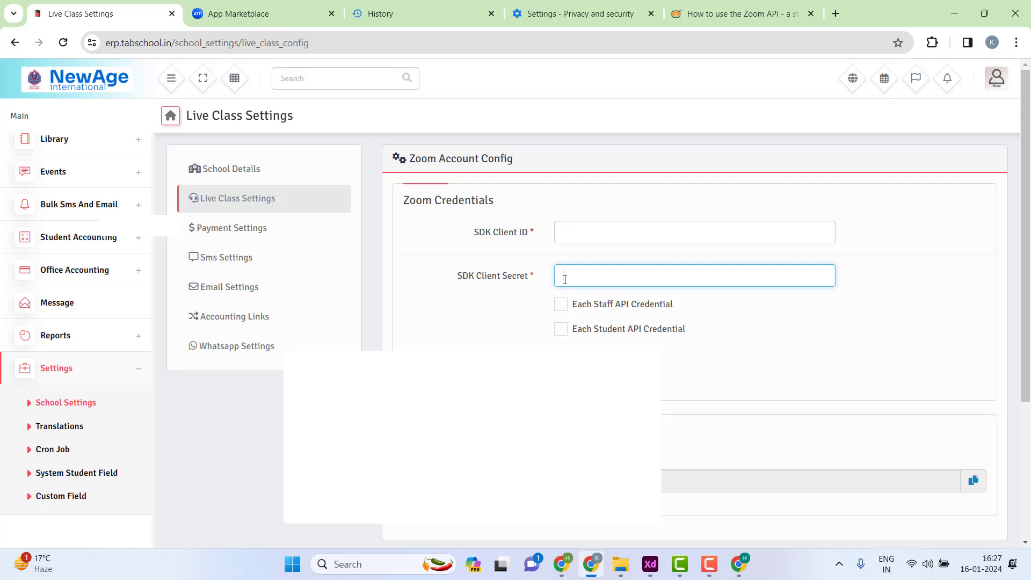
pyautogui.click(559, 231)
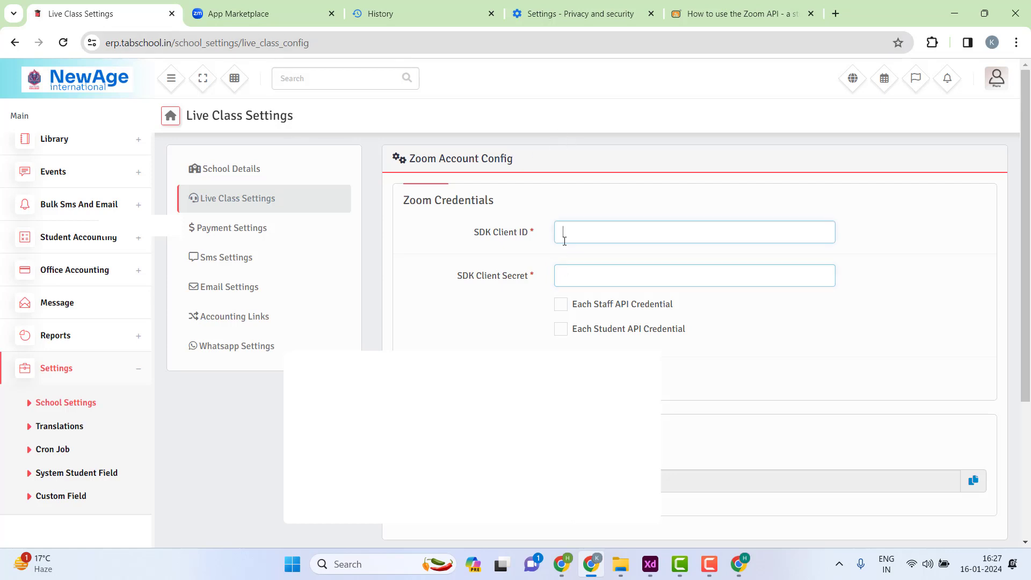
pyautogui.click(559, 276)
pyautogui.click(279, 20)
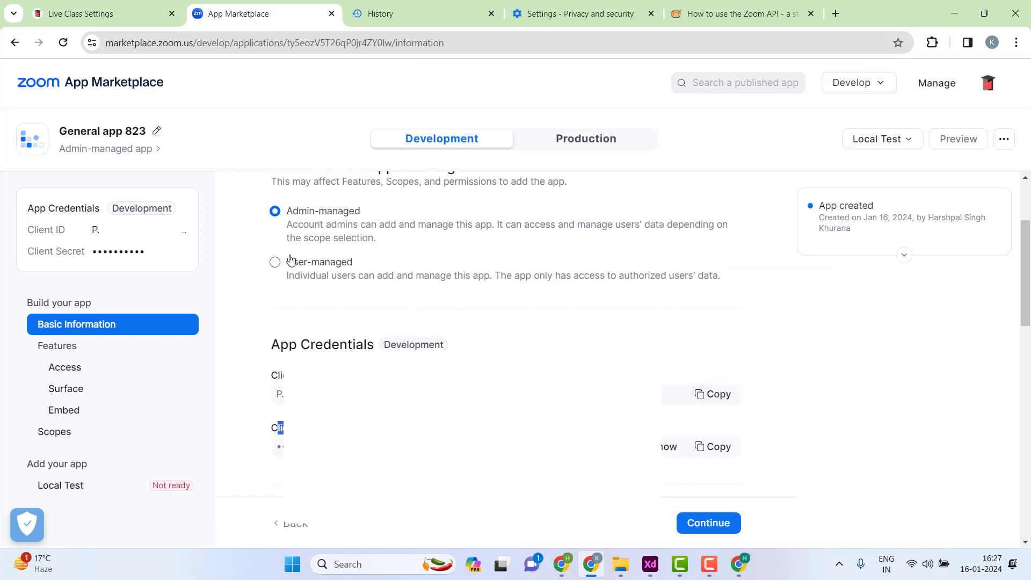
# - Switch the Zoom app to User-managed and then back to Admin-managed
pyautogui.scroll(1, 292, 260)
pyautogui.click(276, 329)
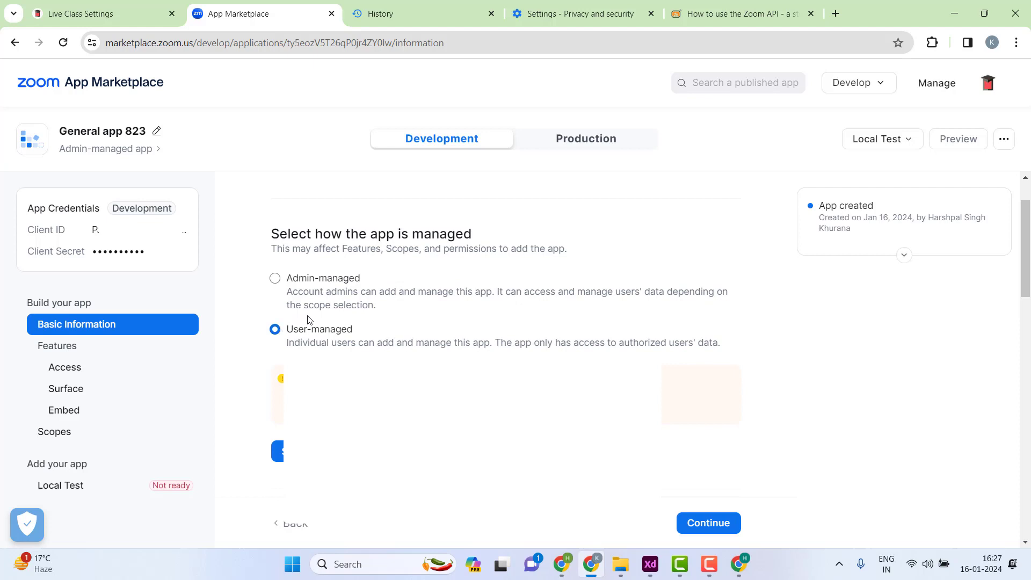
pyautogui.scroll(2, 299, 266)
pyautogui.click(275, 278)
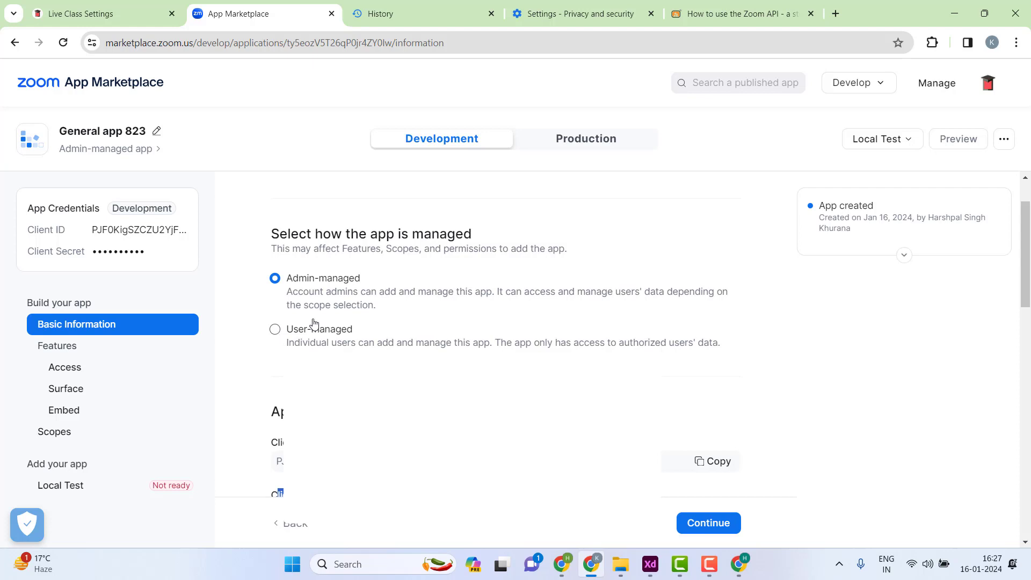
# - Copy the app's Client ID into Tabschool ERP's SDK Client ID field
pyautogui.scroll(-1, 663, 339)
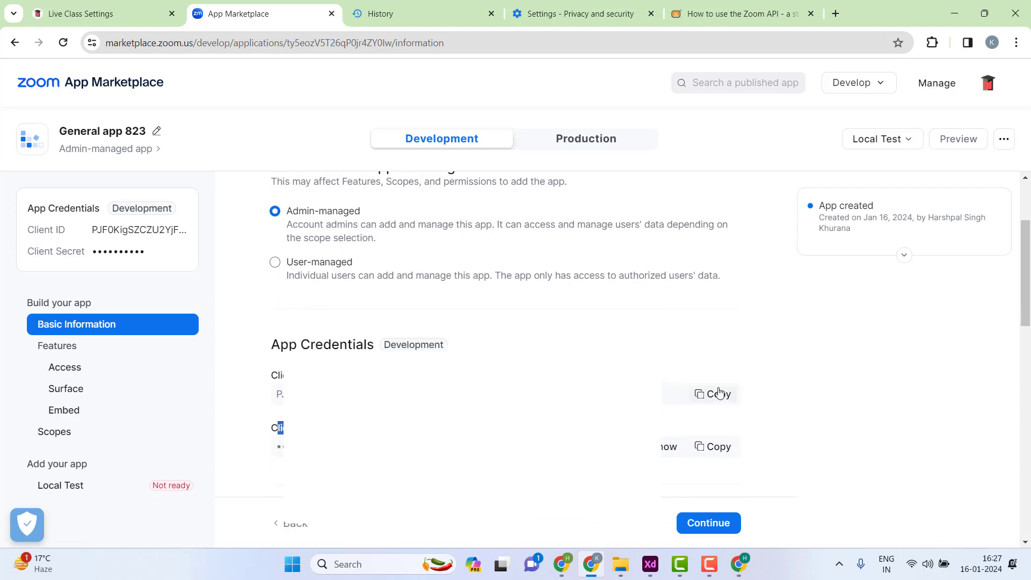
pyautogui.click(722, 394)
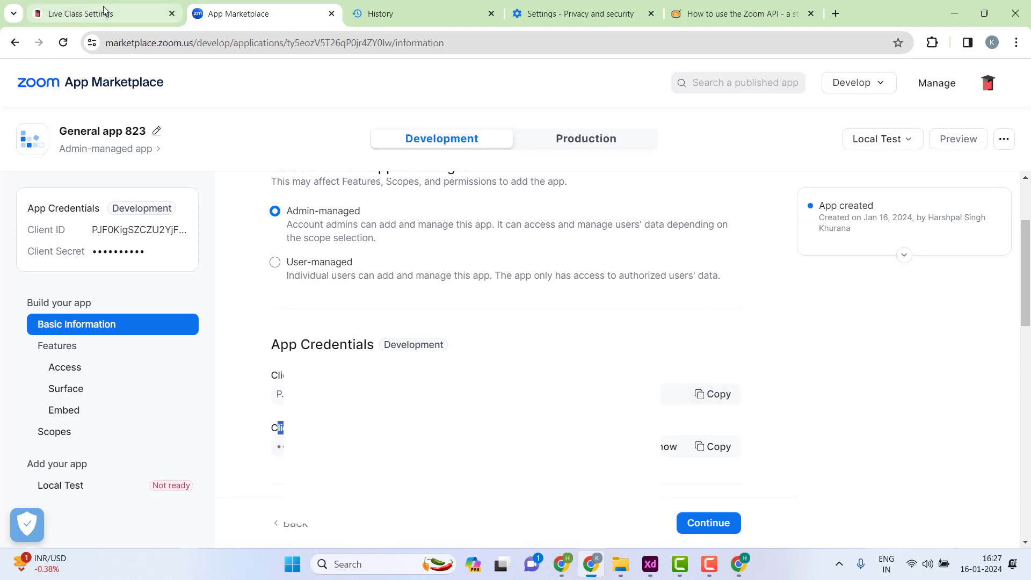
pyautogui.click(94, 11)
pyautogui.click(559, 236)
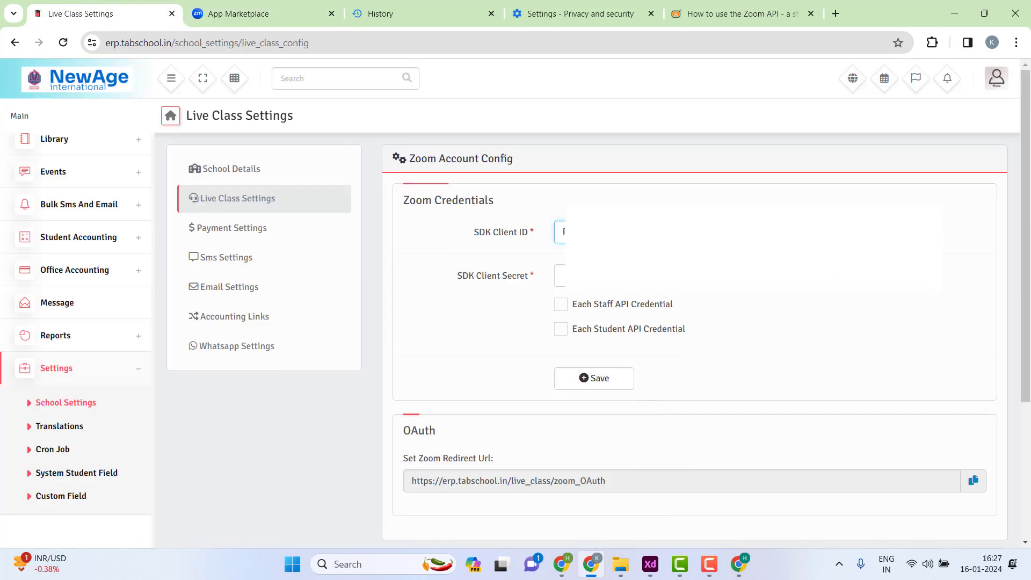
# - Copy the Zoom app's Client Secret from its credentials into the SDK Client Secret field
pyautogui.click(244, 12)
pyautogui.scroll(-1, 678, 384)
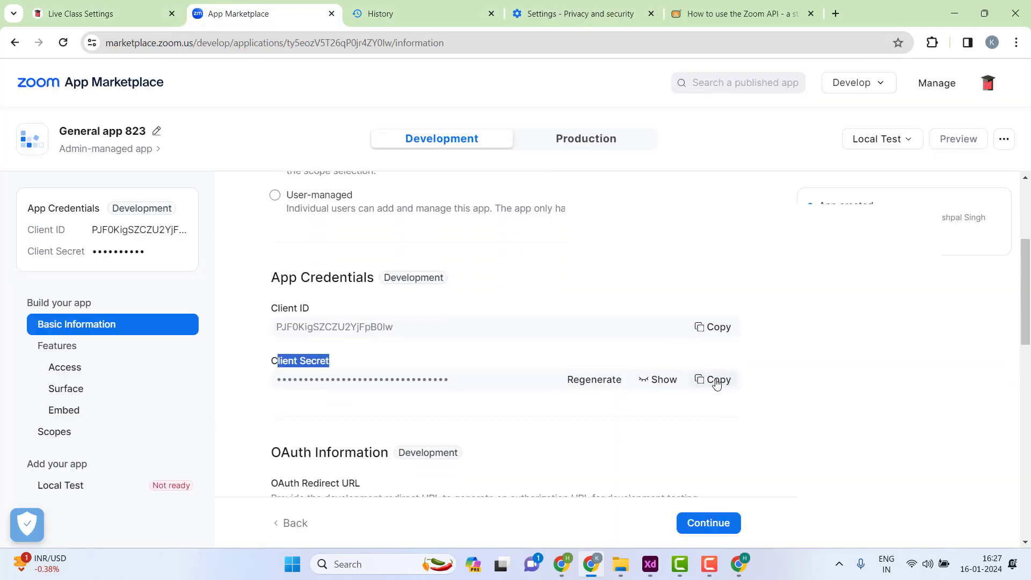
pyautogui.click(712, 379)
pyautogui.click(154, 15)
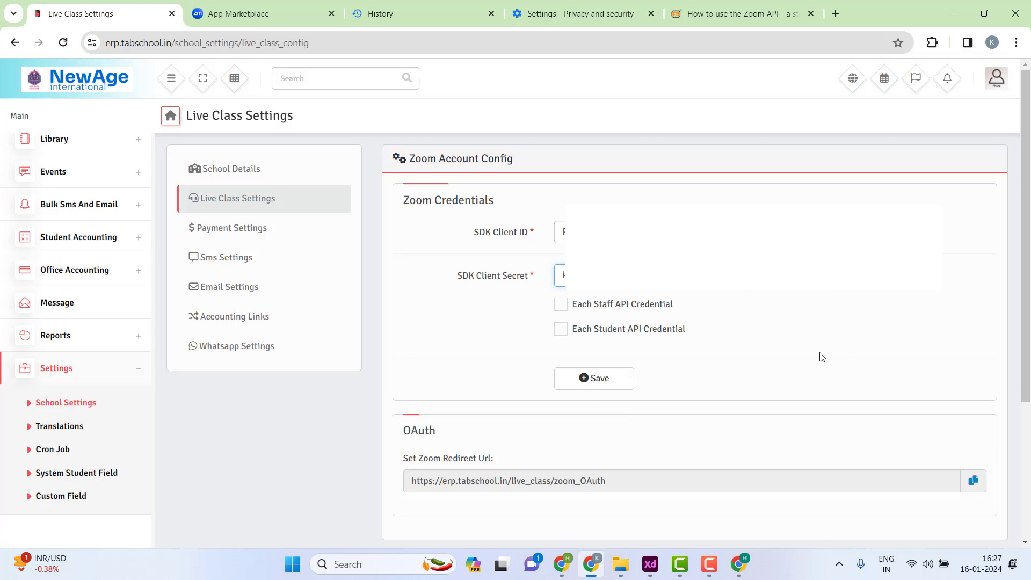
pyautogui.click(558, 304)
# - Tick Each Staff and Each Student API Credential and save the Zoom credentials
pyautogui.click(558, 308)
pyautogui.click(559, 333)
pyautogui.click(608, 382)
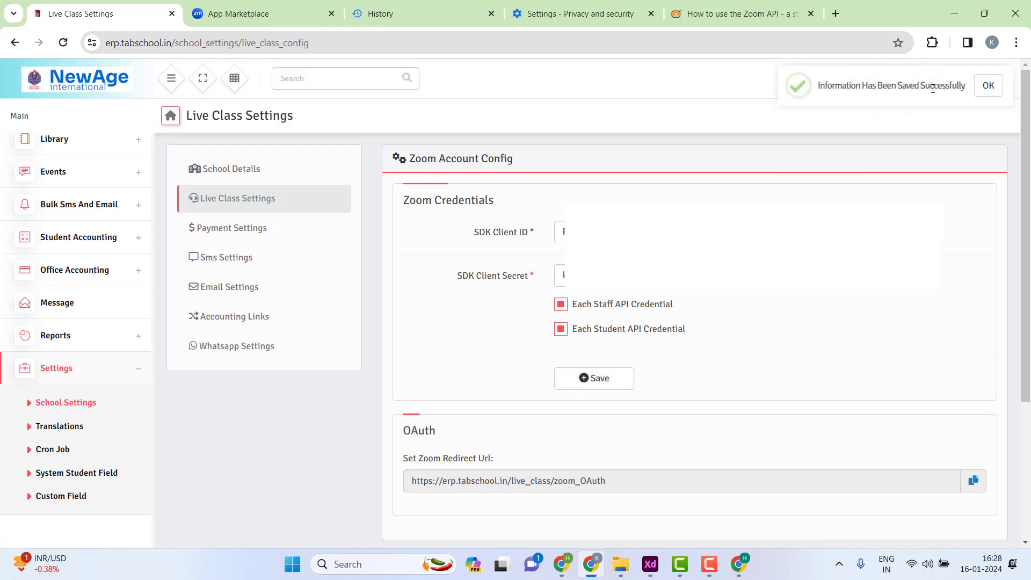
# - Go to the Payment Settings page from the side list
pyautogui.moveTo(403, 200); pyautogui.dragTo(569, 279)
pyautogui.click(569, 279)
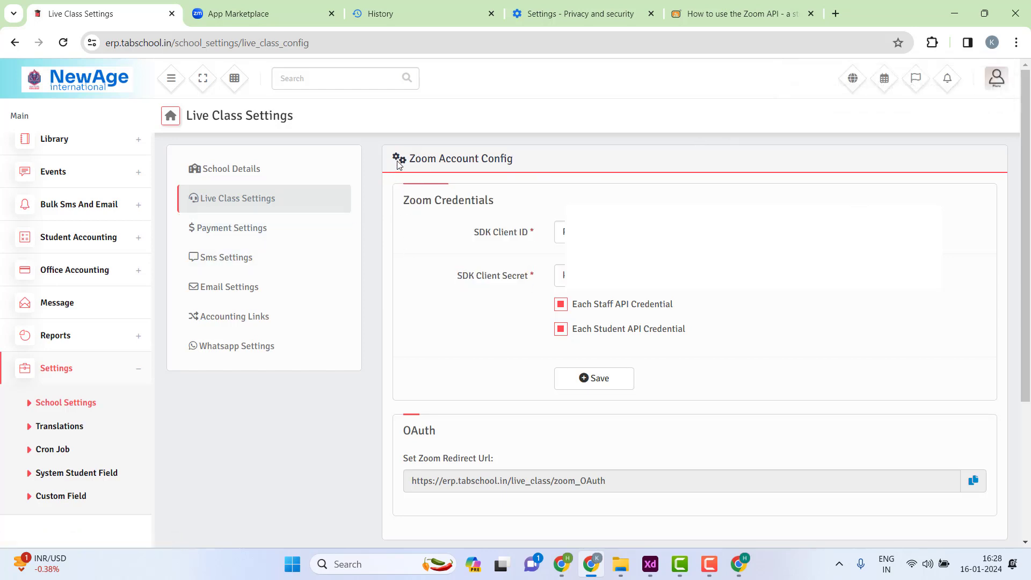
pyautogui.press('F10')
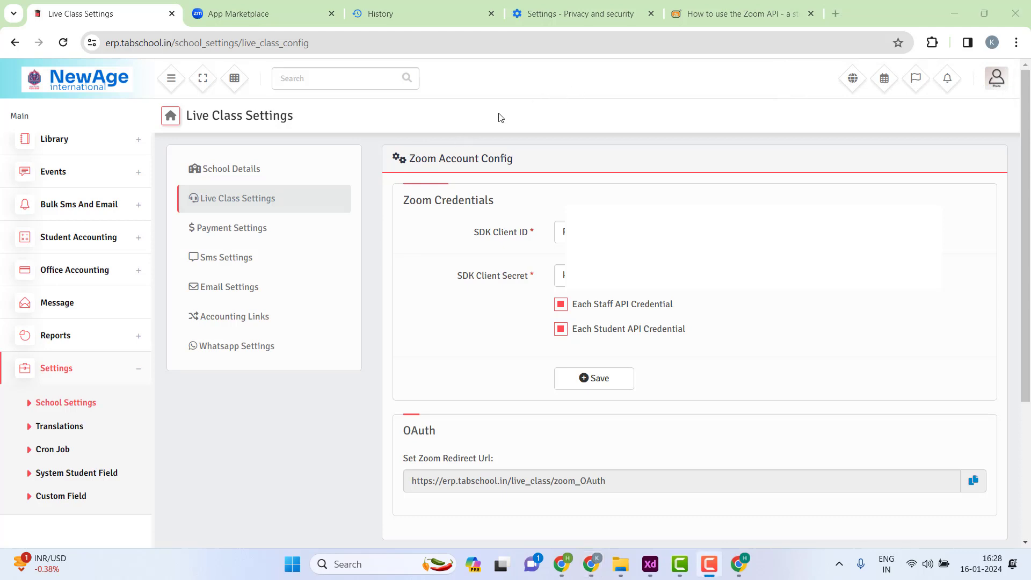
pyautogui.click(249, 234)
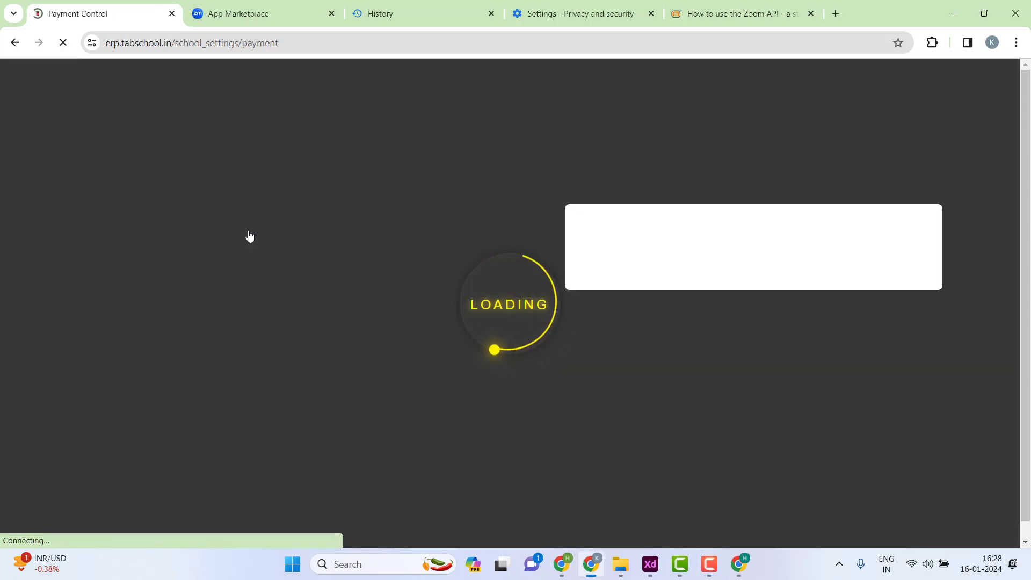
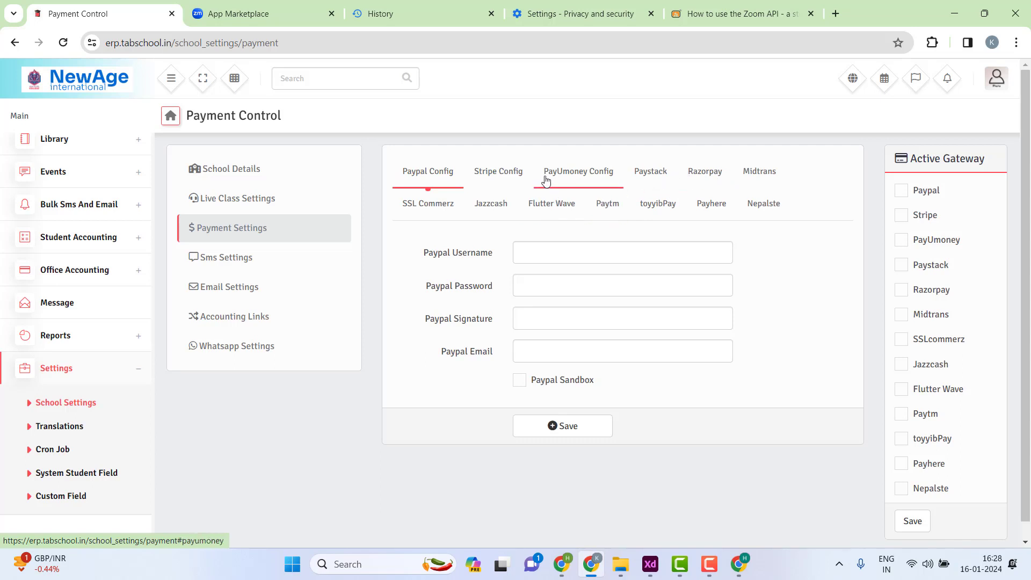
# - Show the Razorpay tab in Payment Settings with its empty Key Id and Key Secret fields
pyautogui.click(713, 172)
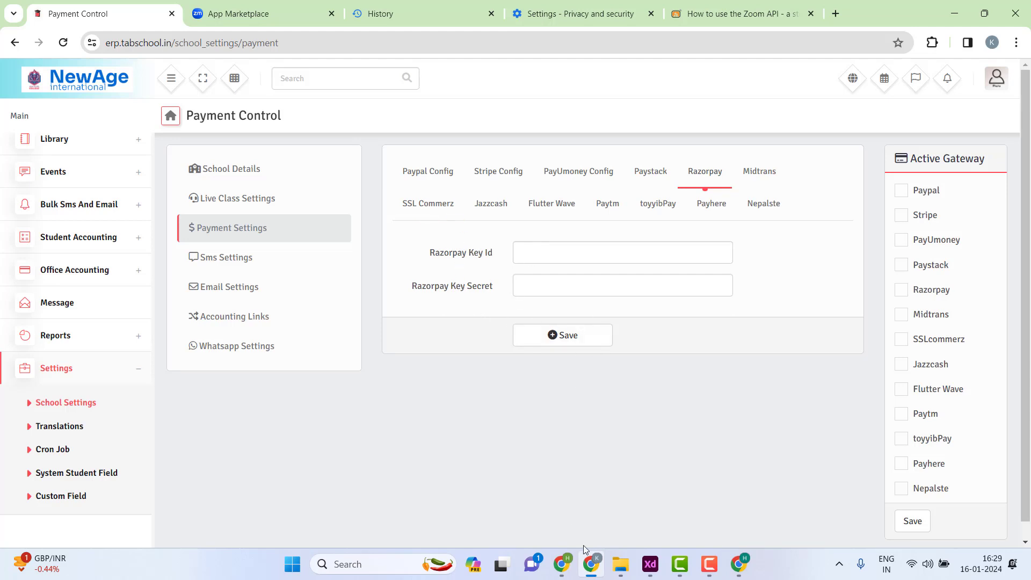
pyautogui.moveTo(564, 564)
pyautogui.moveTo(566, 571)
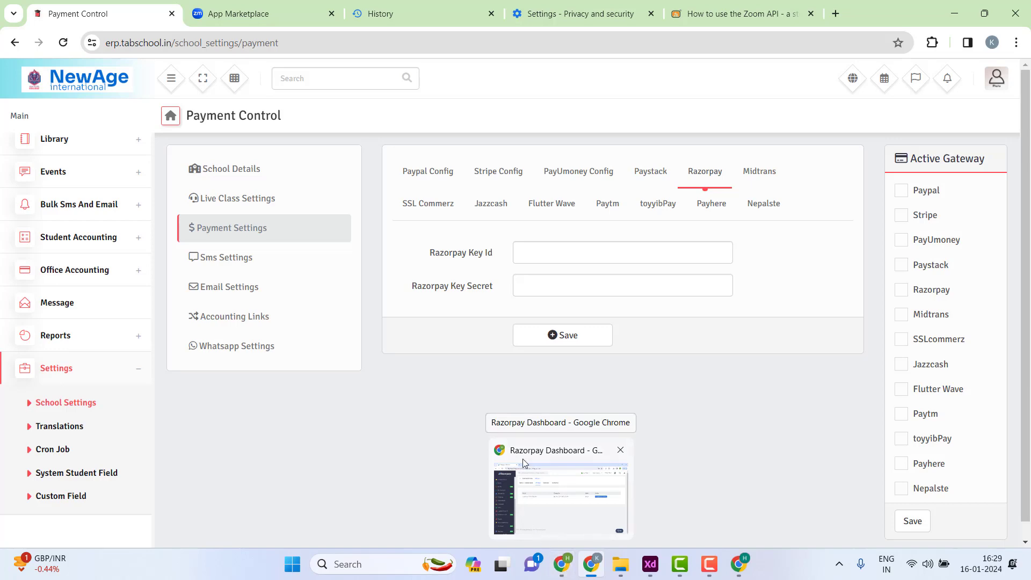
# - Open the Razorpay Dashboard's API keys page, select the live Key Id, and return to the ERP
pyautogui.click(567, 568)
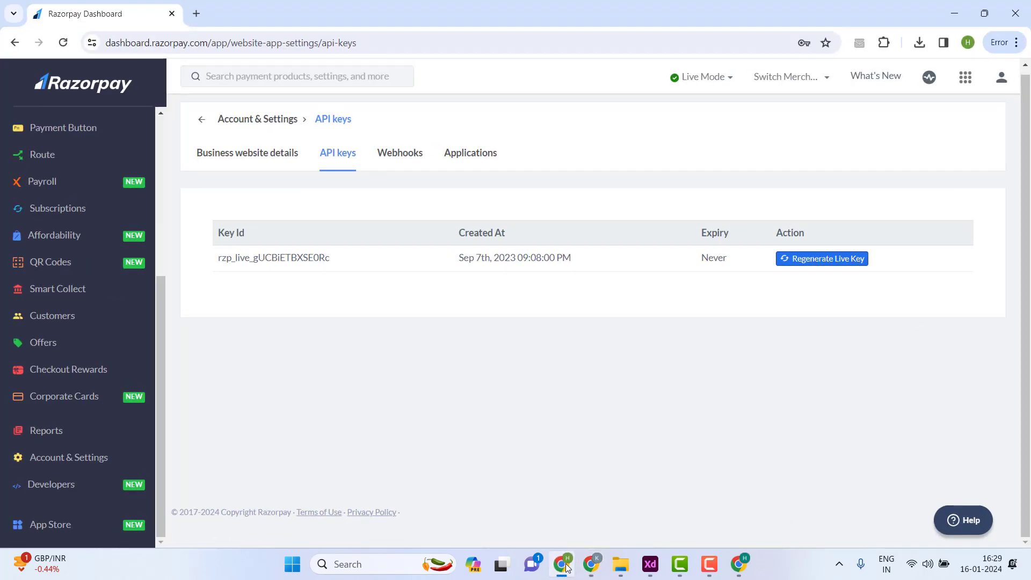
pyautogui.click(70, 466)
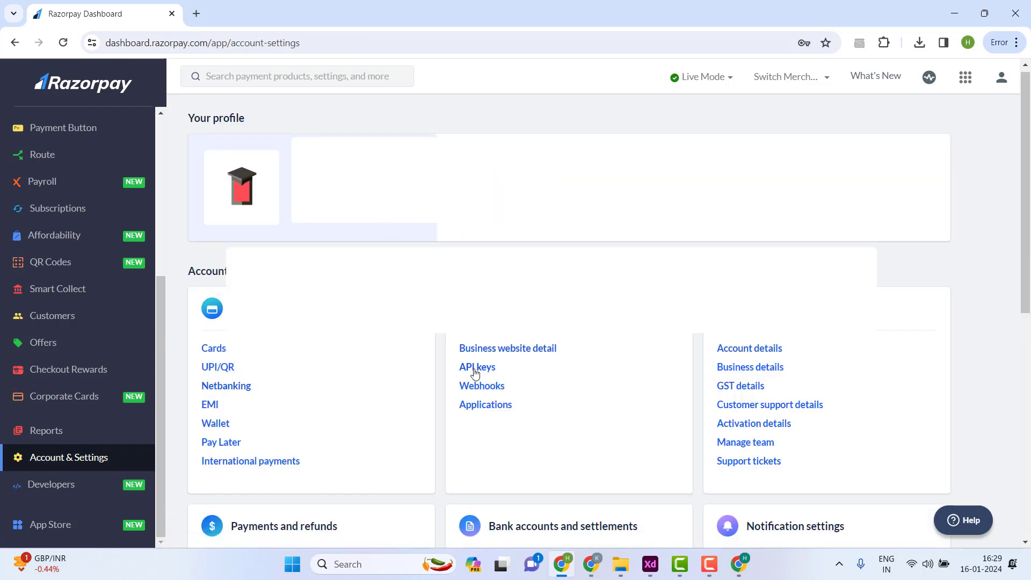
pyautogui.click(476, 370)
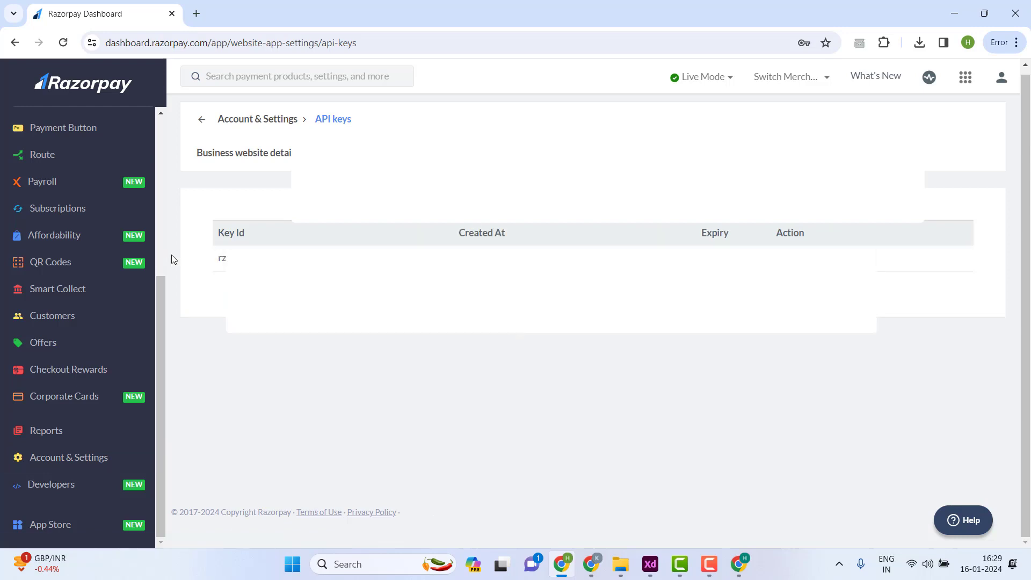
pyautogui.moveTo(344, 259); pyautogui.dragTo(653, 233)
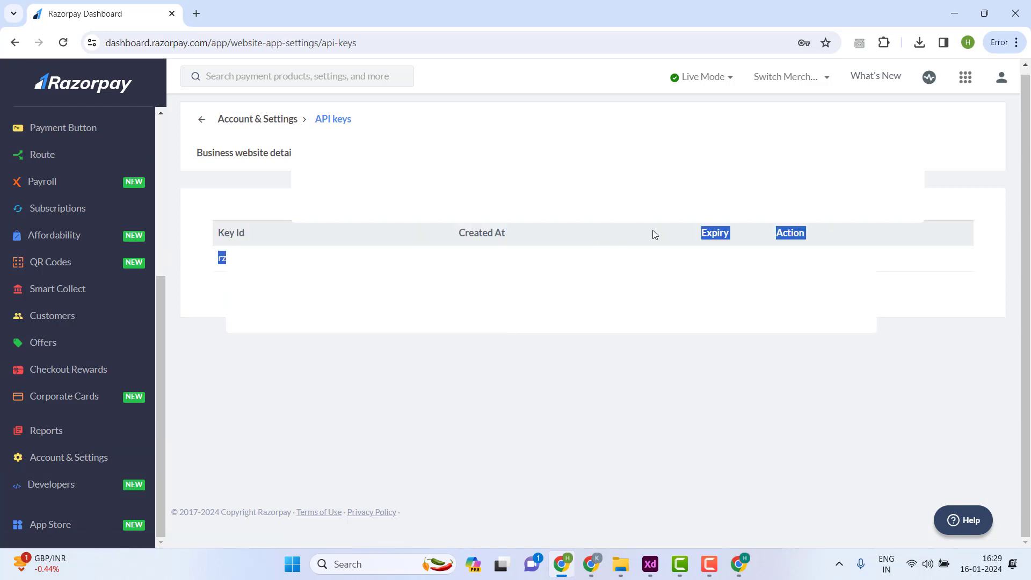
pyautogui.click(642, 295)
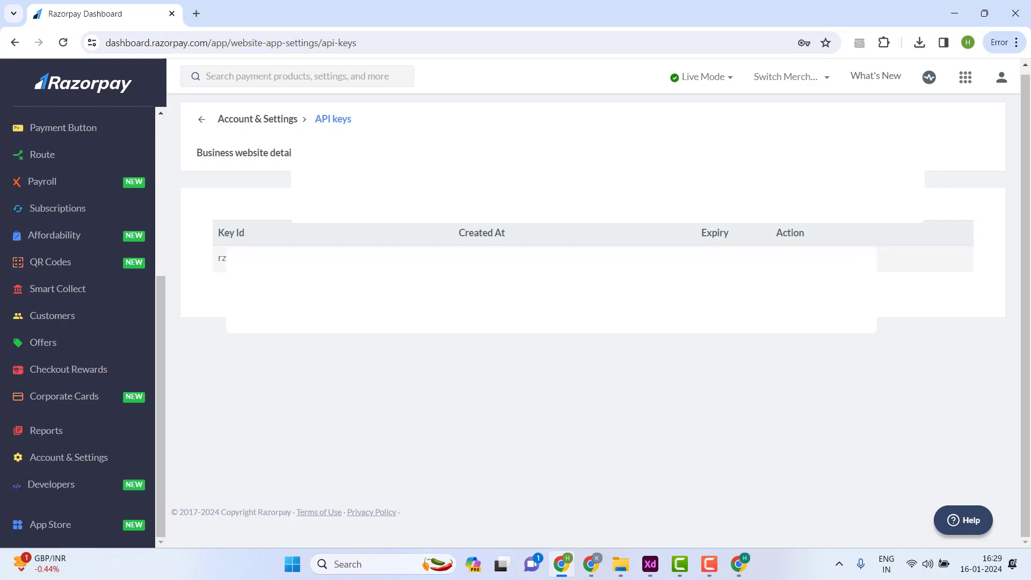
pyautogui.moveTo(228, 258); pyautogui.dragTo(221, 252)
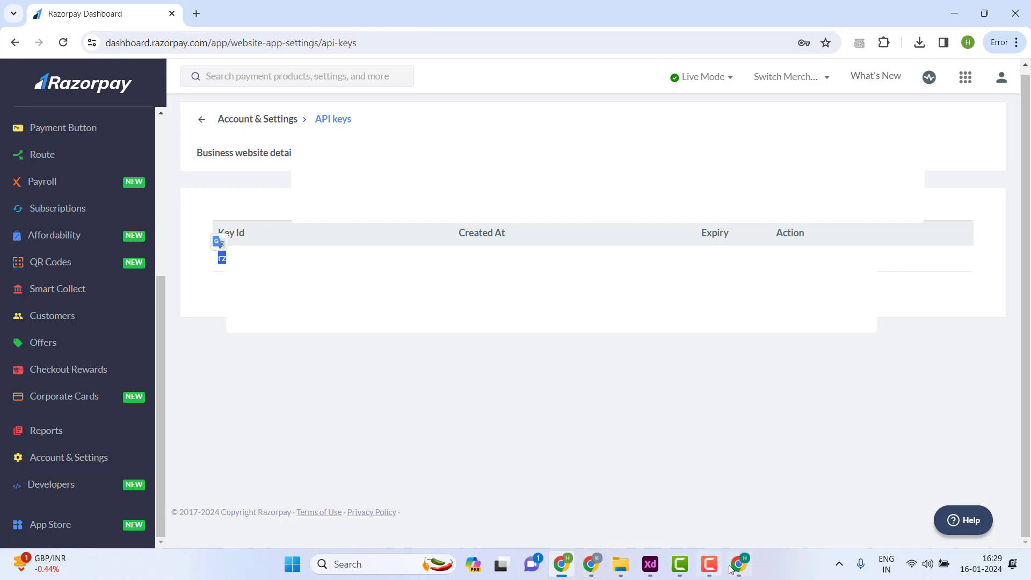
pyautogui.click(600, 572)
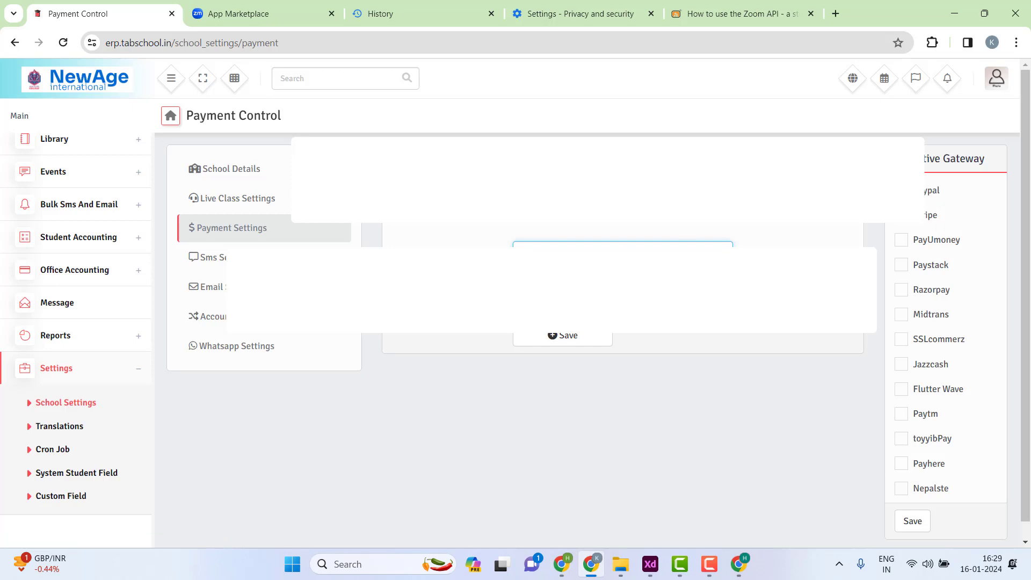
pyautogui.click(623, 285)
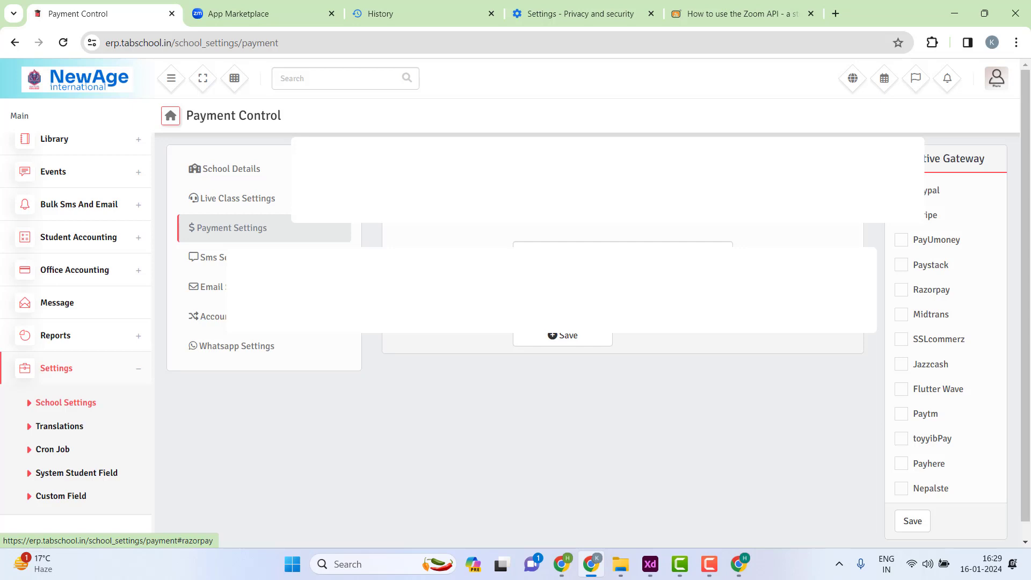
pyautogui.click(651, 244)
pyautogui.click(537, 284)
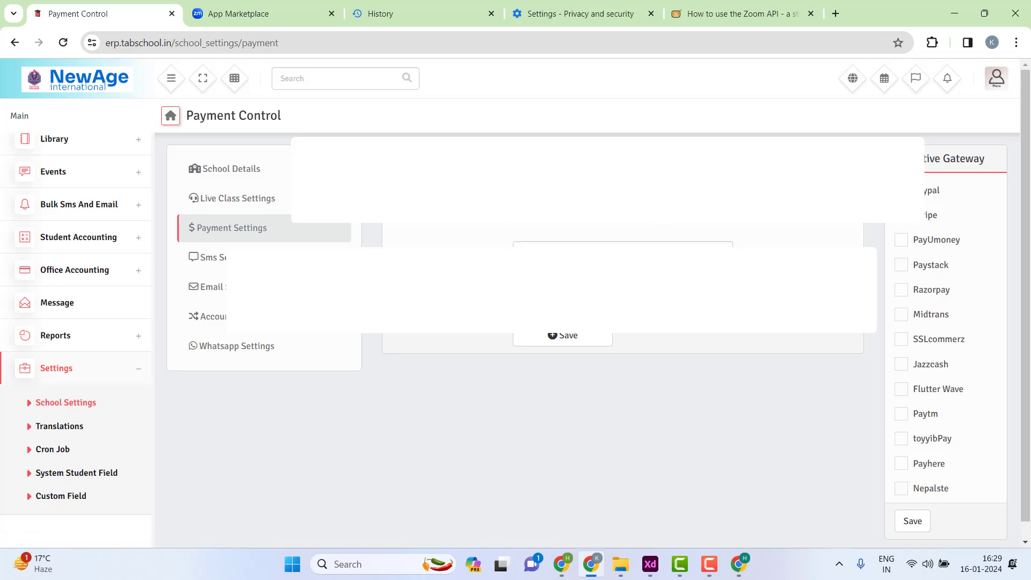
pyautogui.moveTo(563, 568)
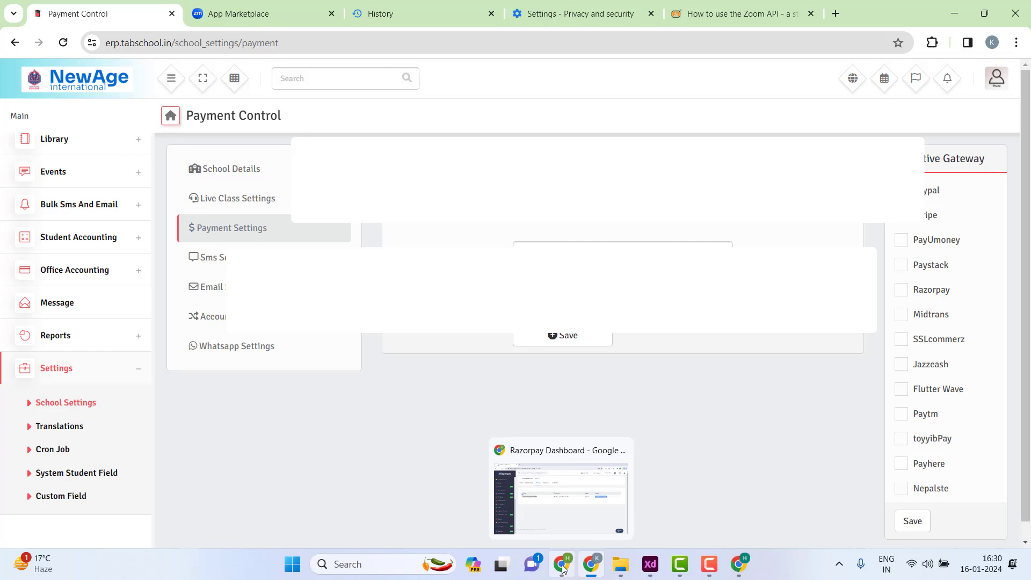
pyautogui.click(563, 568)
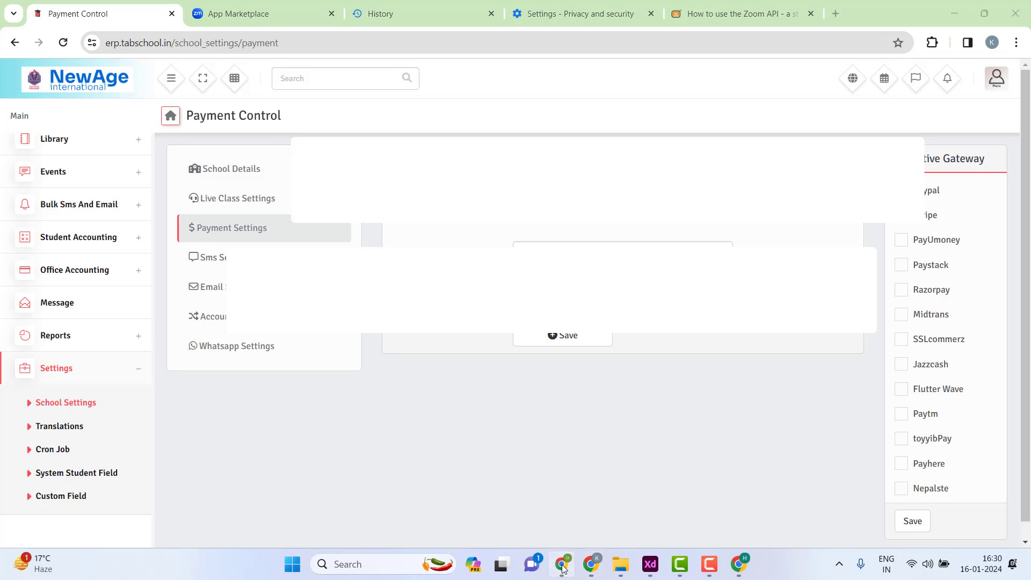
# - Cancel deactivating the current Razorpay key, view the Applications and Business website details pages, then minimise Razorpay
pyautogui.click(562, 568)
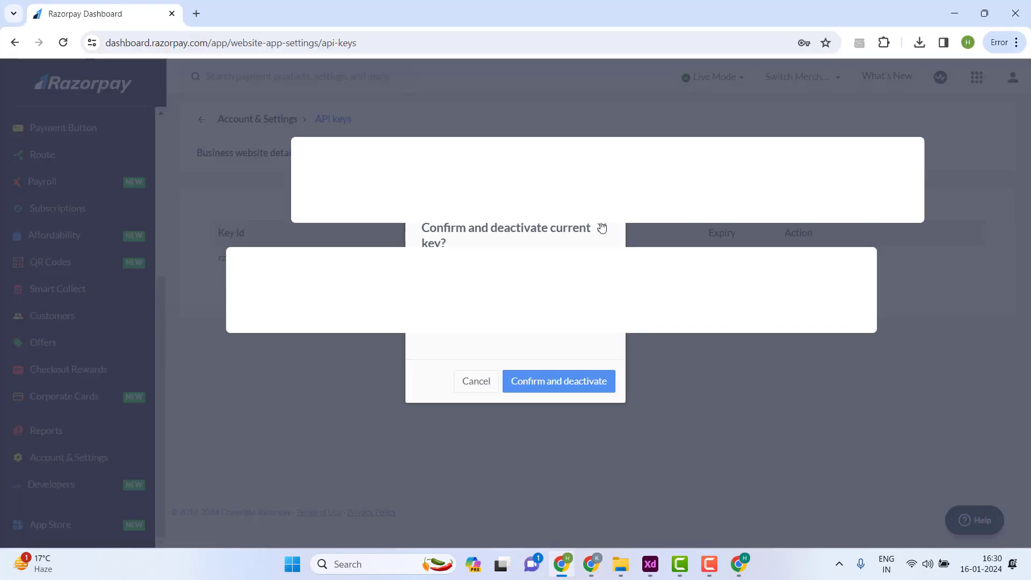
pyautogui.click(602, 227)
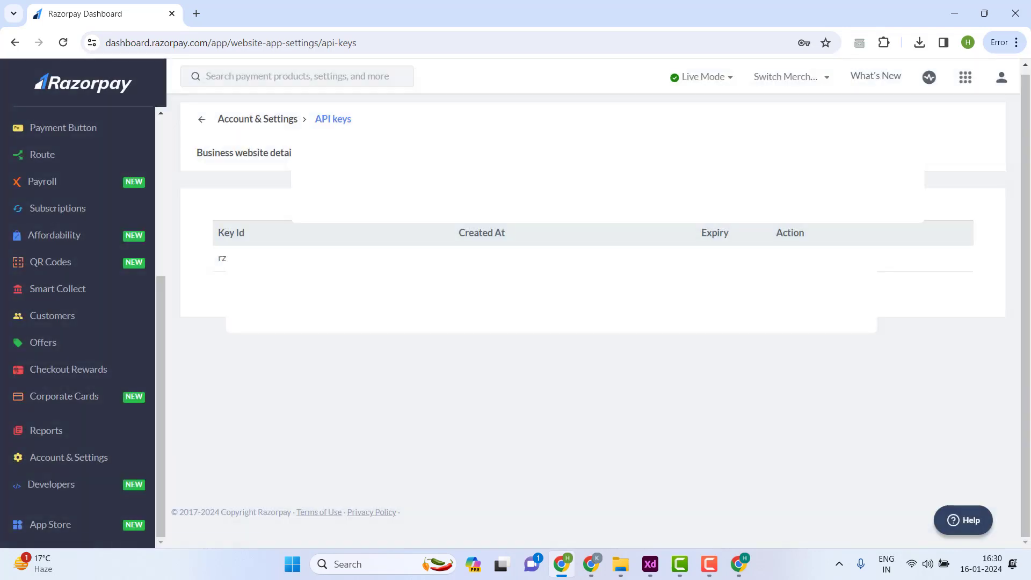
pyautogui.click(520, 153)
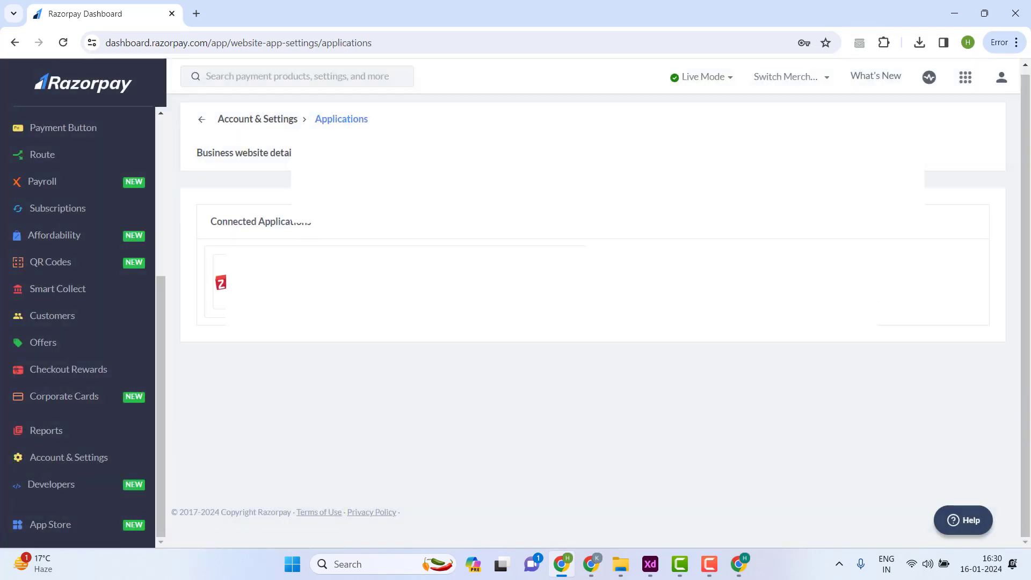
pyautogui.click(272, 169)
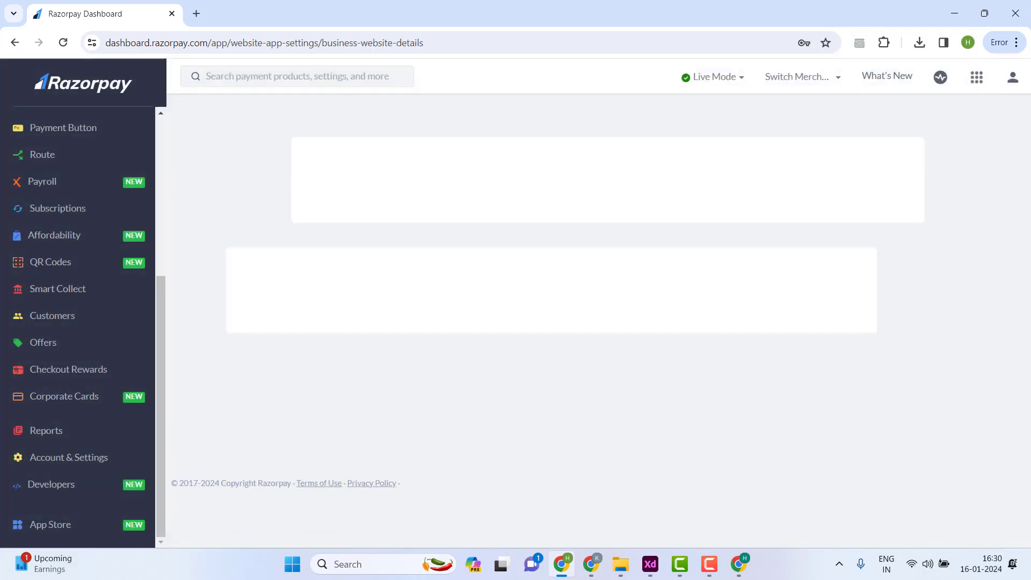
pyautogui.click(955, 11)
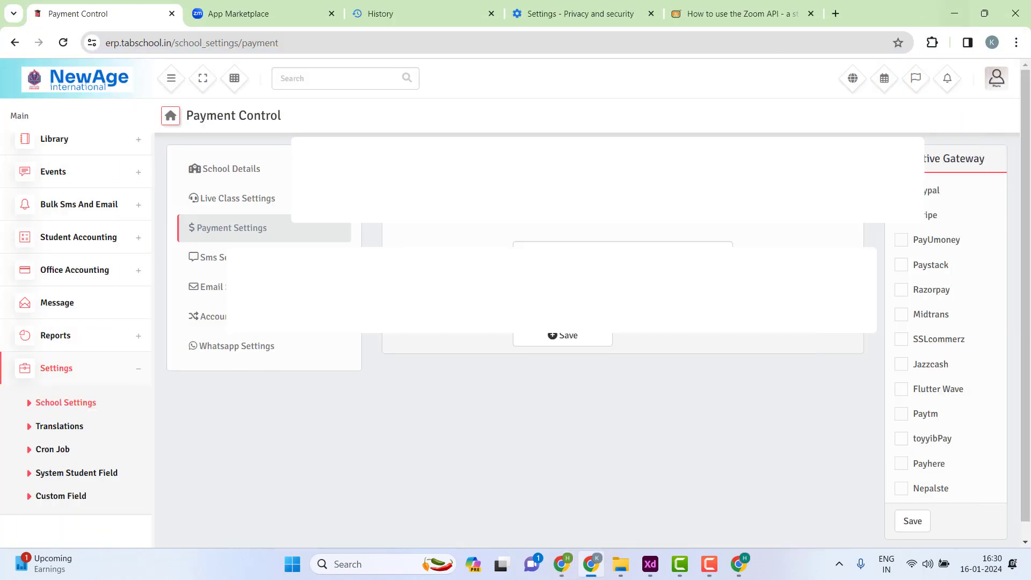
# - Try saving the empty Razorpay settings, then check the PayUmoney and Paytm tabs before returning to Razorpay
pyautogui.click(598, 244)
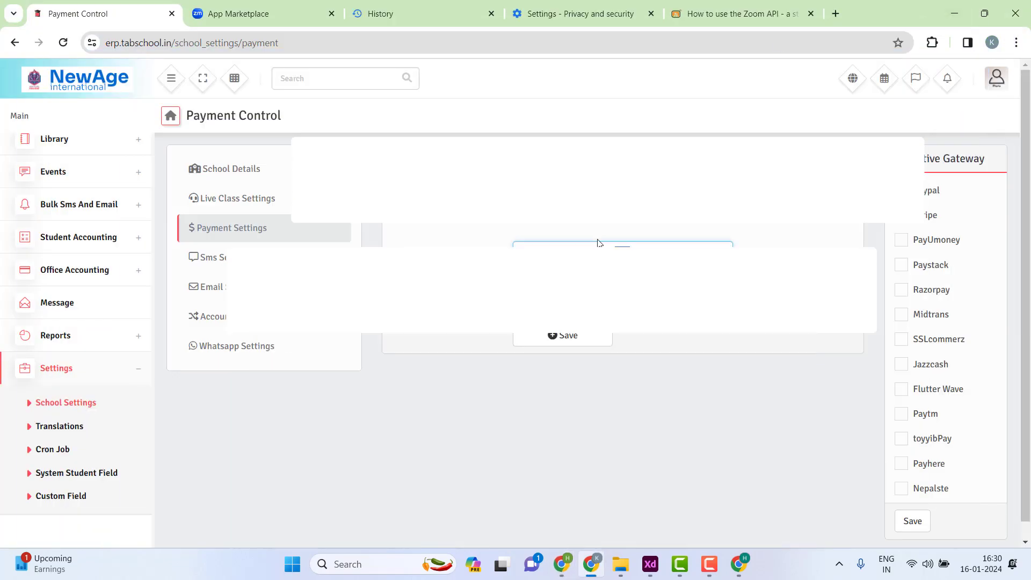
pyautogui.click(590, 343)
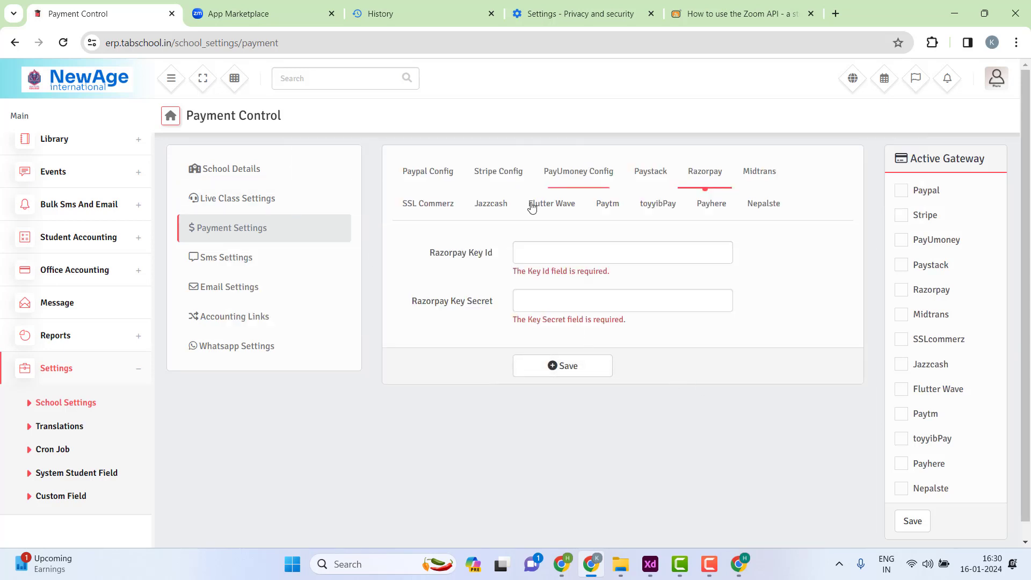
pyautogui.click(584, 177)
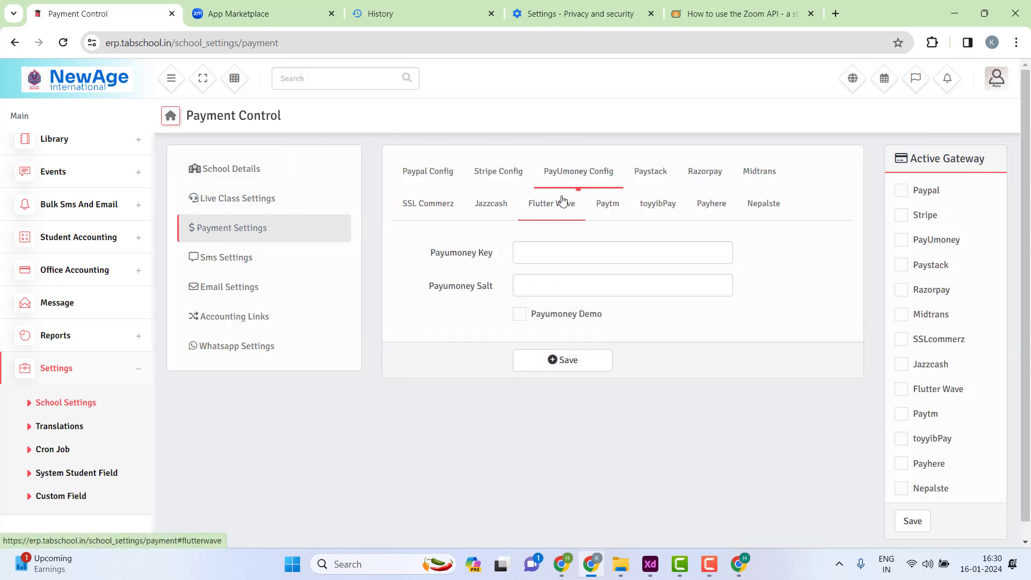
pyautogui.click(616, 211)
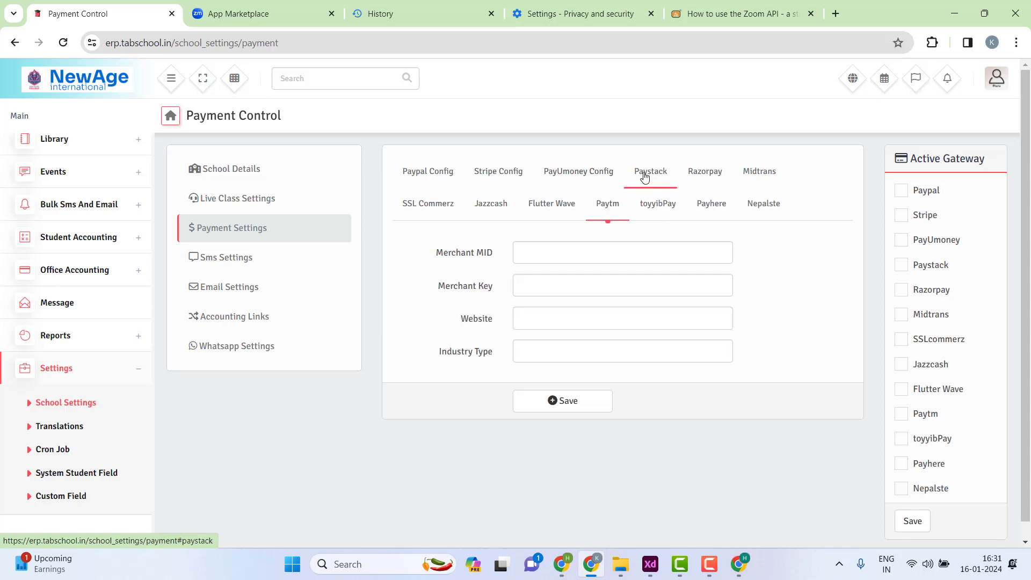
pyautogui.click(591, 175)
pyautogui.click(709, 172)
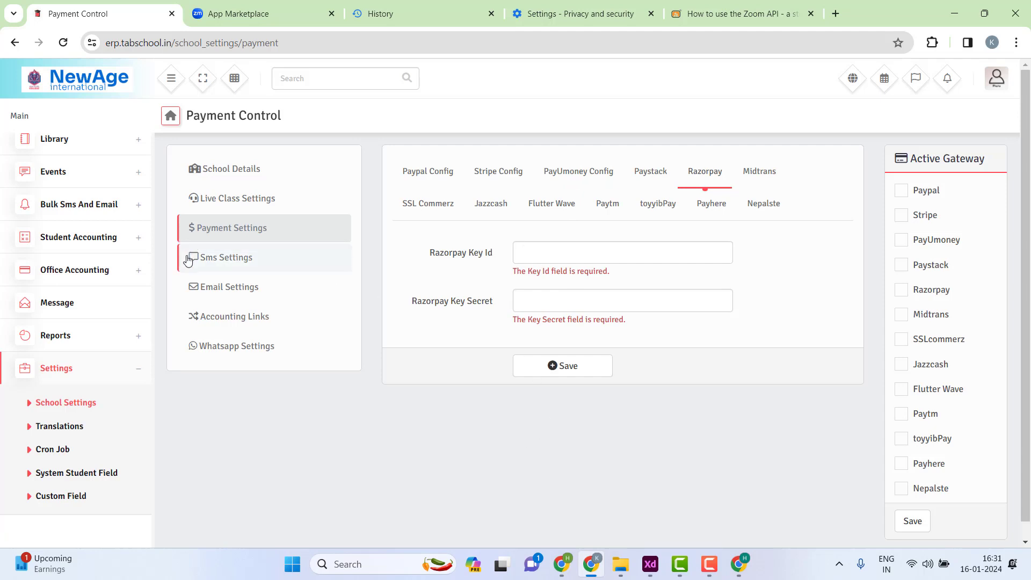
# - In Sms Settings, save Custom Gateway as the activated SMS gateway, which reports 'SMS Configuration Not Found'
pyautogui.click(228, 266)
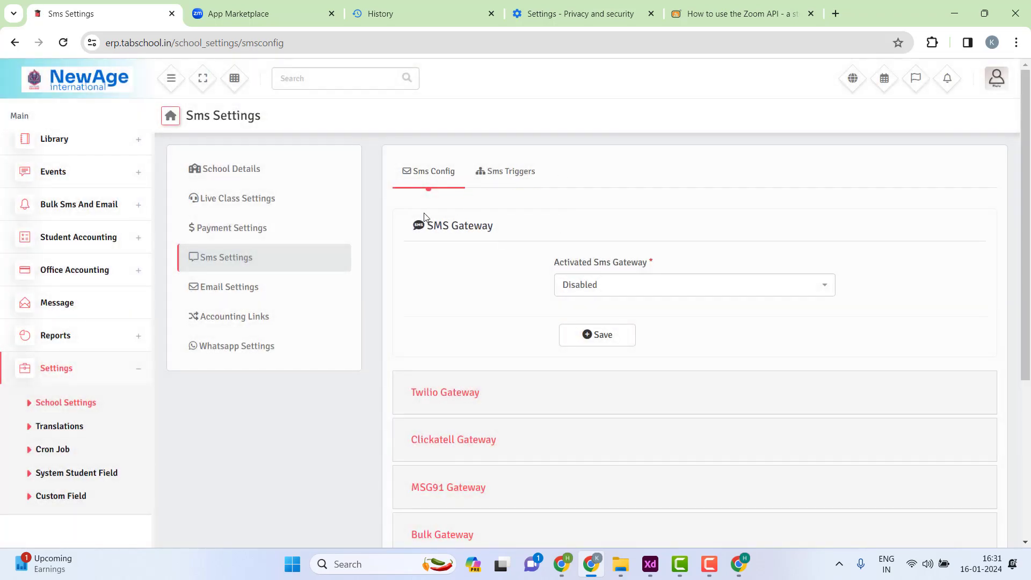
pyautogui.moveTo(423, 221); pyautogui.dragTo(545, 228)
pyautogui.click(601, 286)
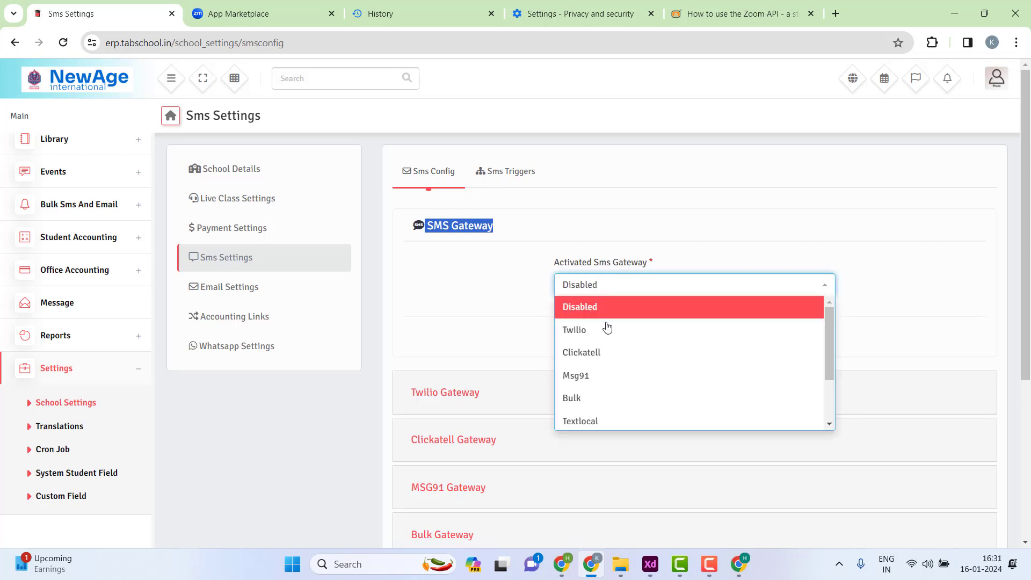
pyautogui.scroll(-2, 636, 330)
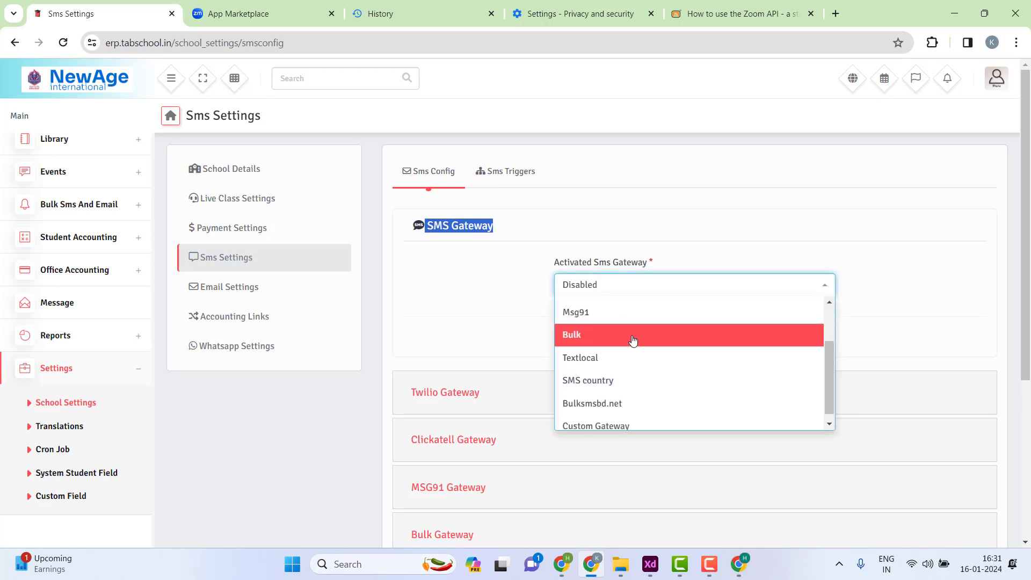
pyautogui.scroll(2, 631, 338)
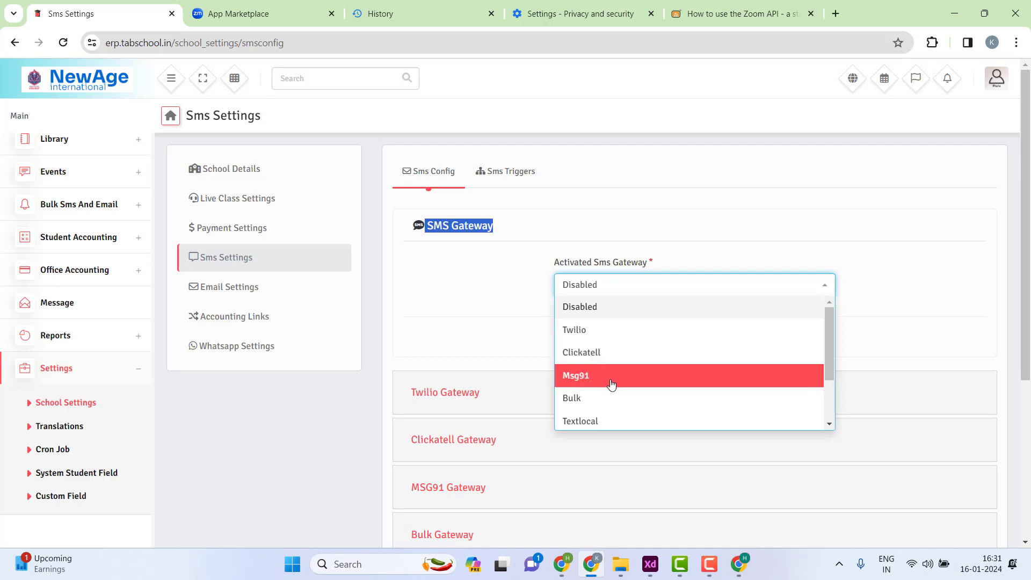
pyautogui.scroll(-2, 606, 398)
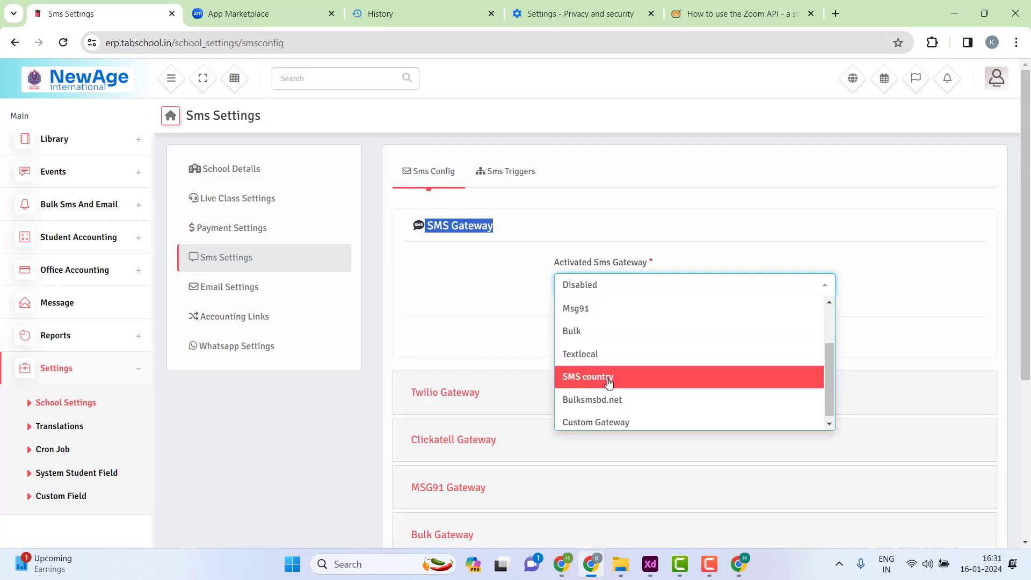
pyautogui.click(615, 419)
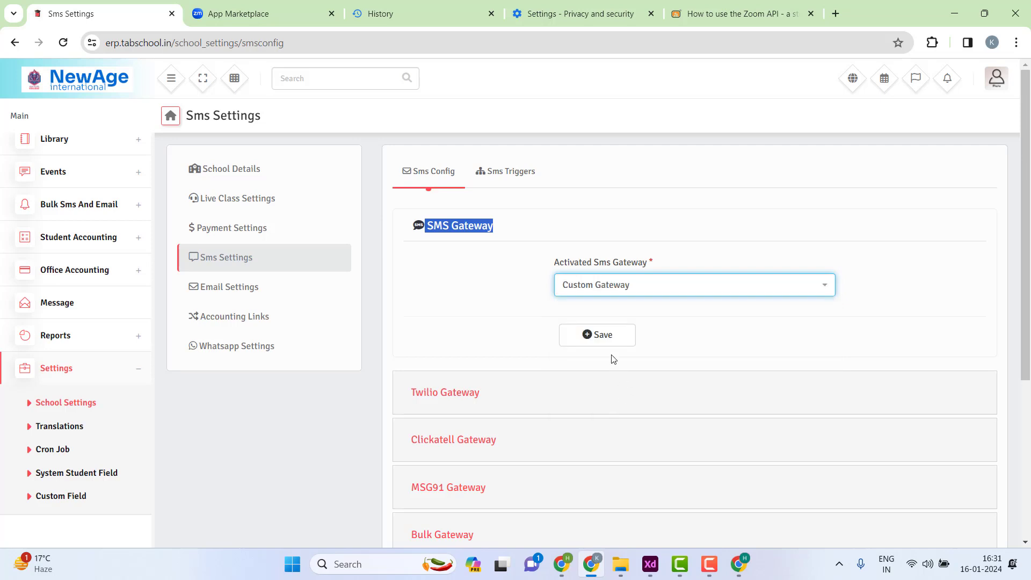
pyautogui.click(607, 337)
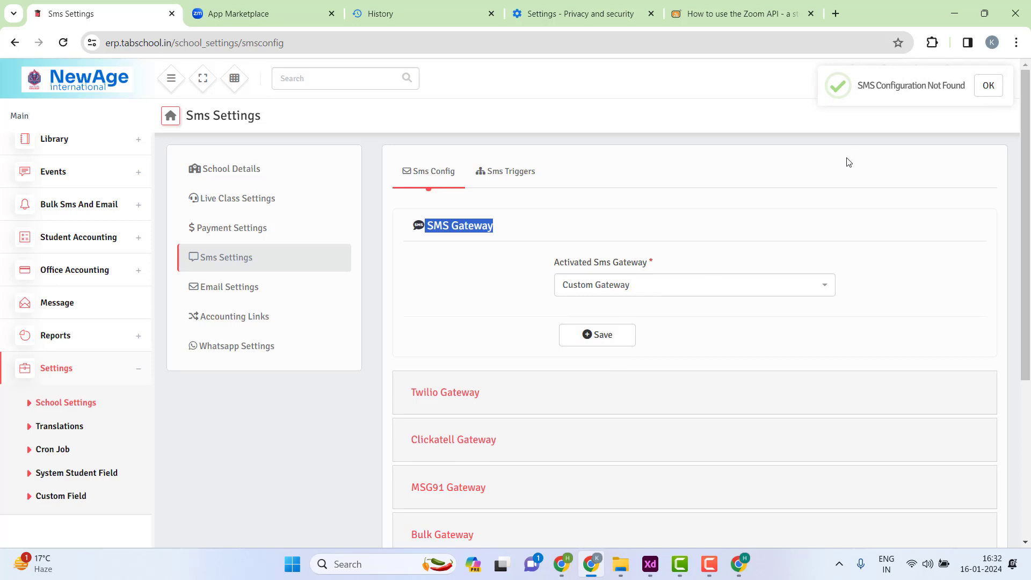
pyautogui.scroll(-5, 525, 245)
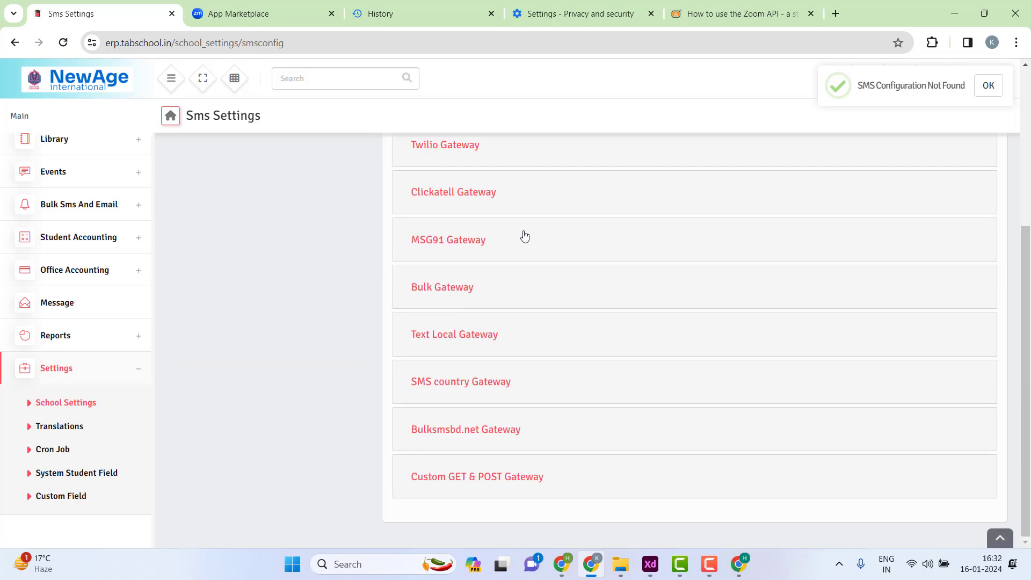
pyautogui.click(444, 486)
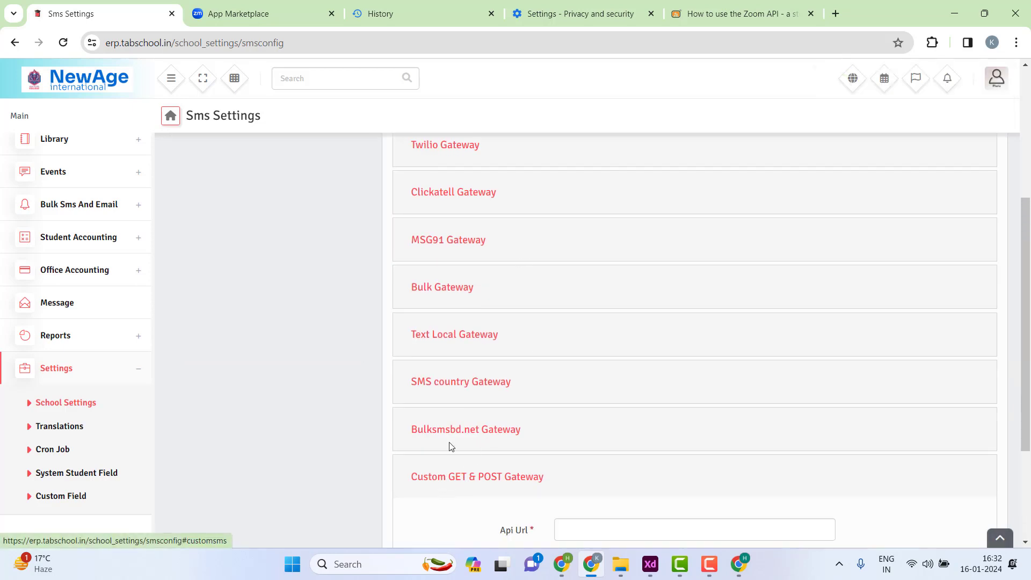
pyautogui.scroll(-3, 461, 408)
pyautogui.click(564, 363)
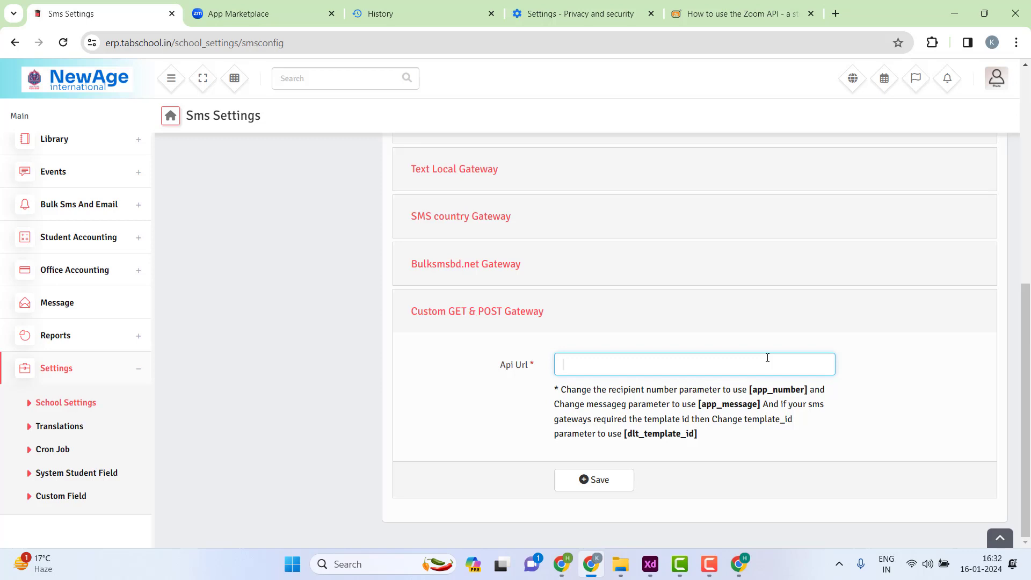
pyautogui.scroll(2, 612, 315)
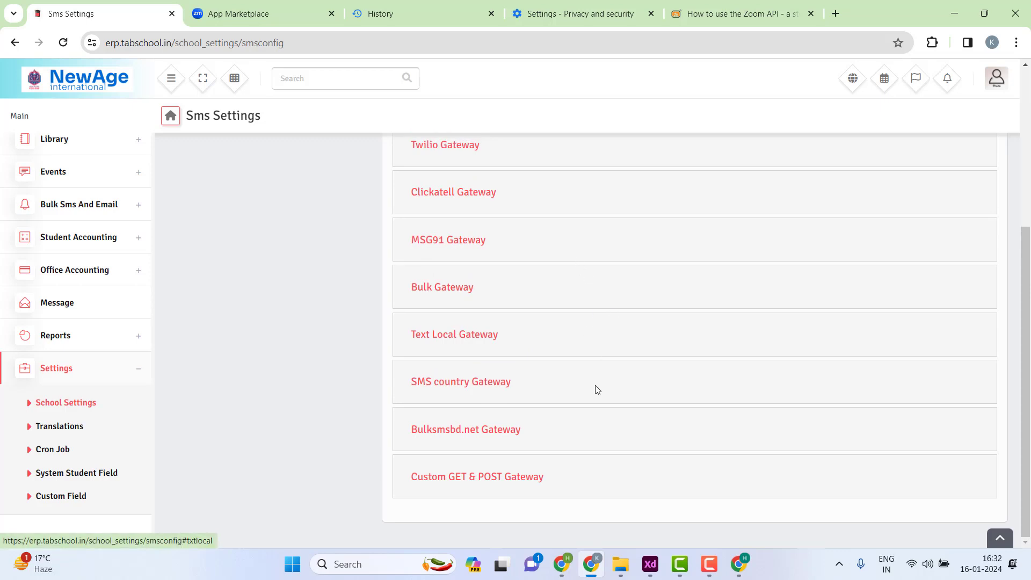
pyautogui.click(594, 477)
pyautogui.click(559, 367)
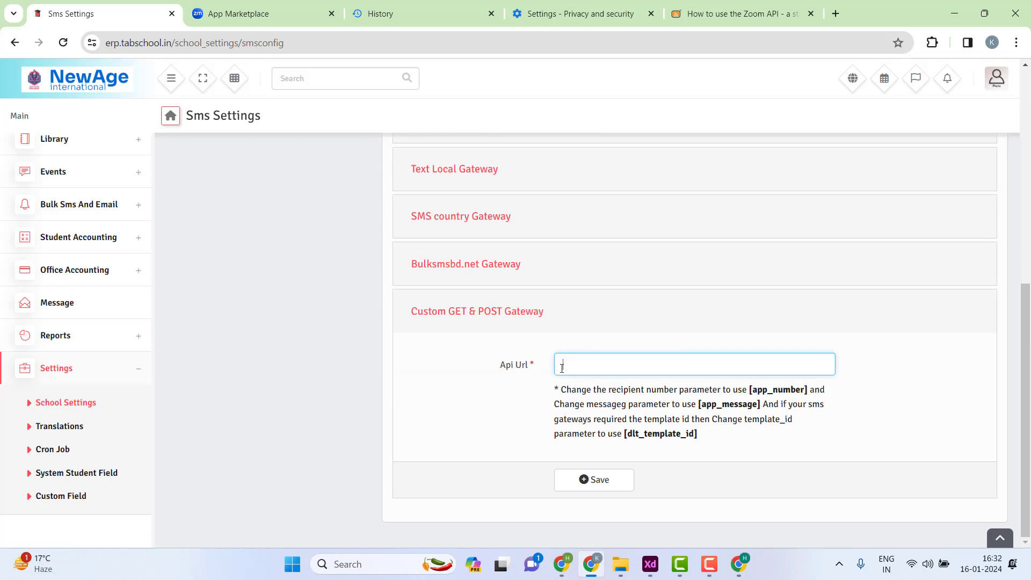
pyautogui.click(572, 327)
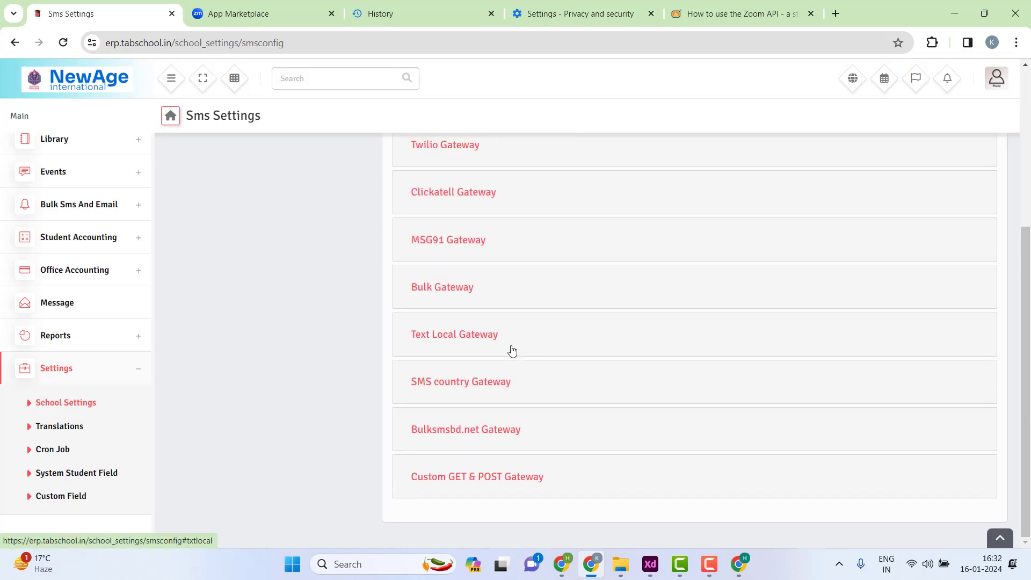
pyautogui.scroll(4, 512, 350)
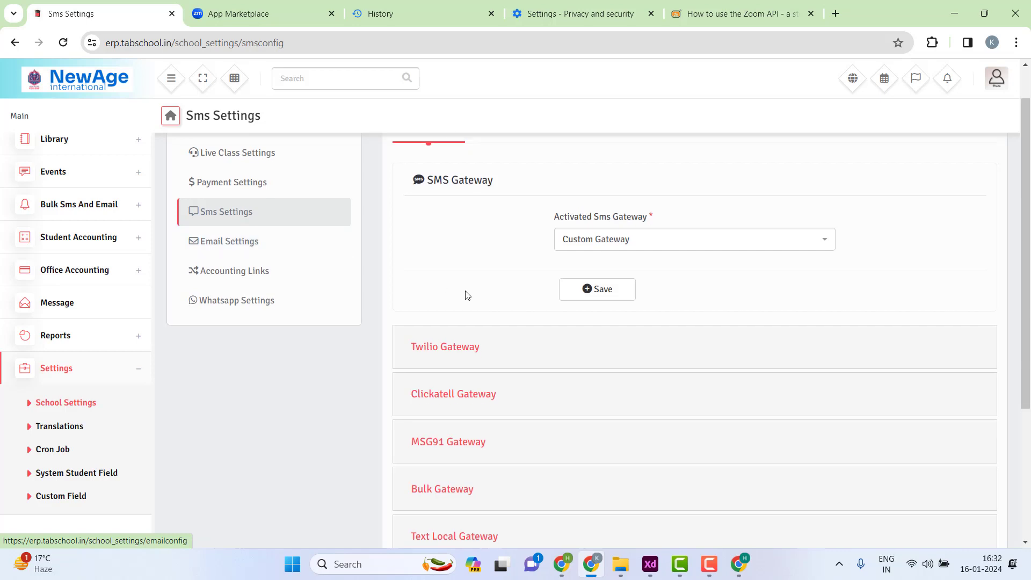
pyautogui.scroll(1, 475, 252)
# - Open the Sms Triggers tab, look through the trigger list, and expand the Admission trigger
pyautogui.click(504, 177)
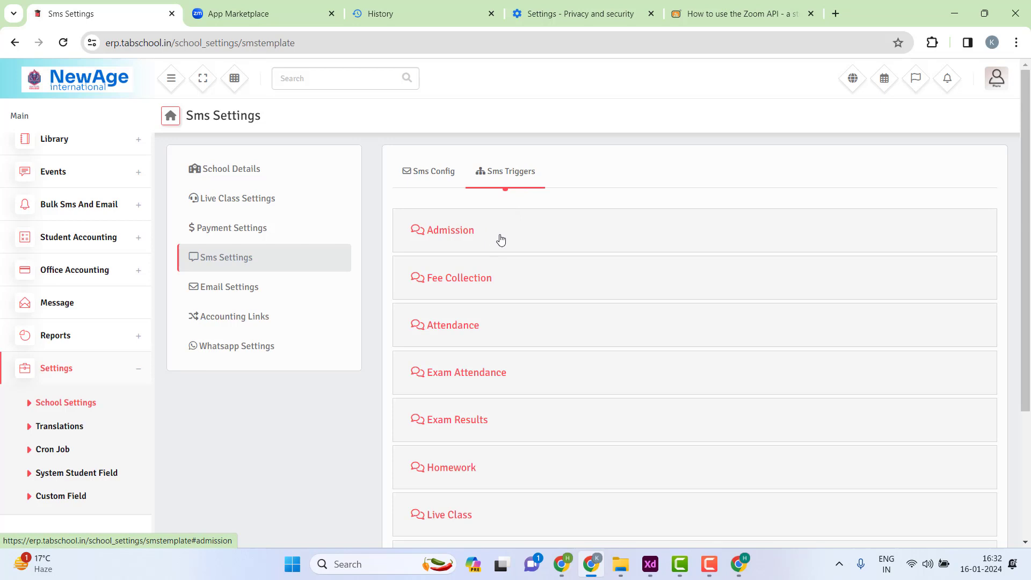
pyautogui.scroll(-4, 500, 236)
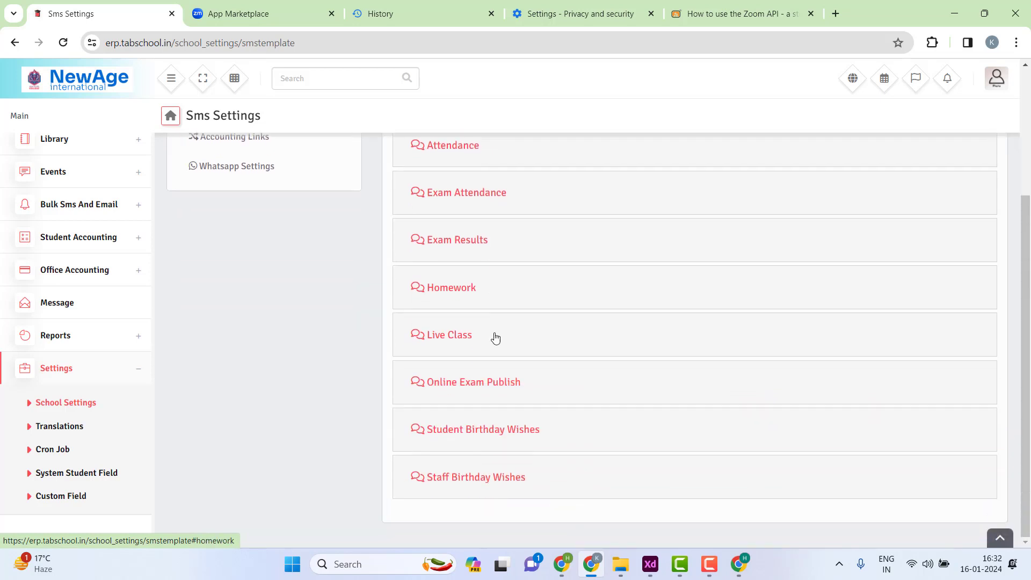
pyautogui.scroll(1, 489, 499)
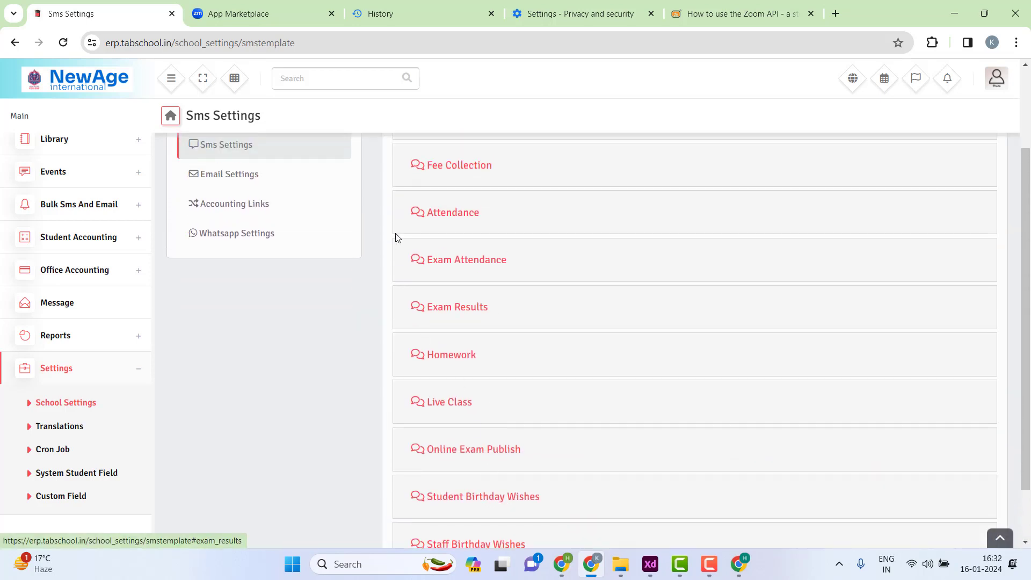
pyautogui.scroll(1, 467, 214)
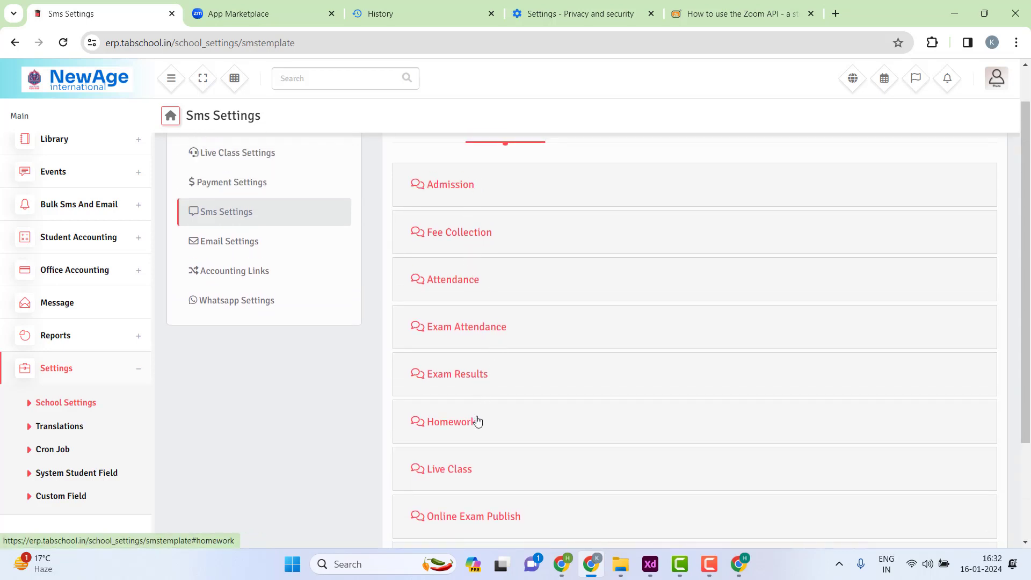
pyautogui.scroll(-2, 470, 437)
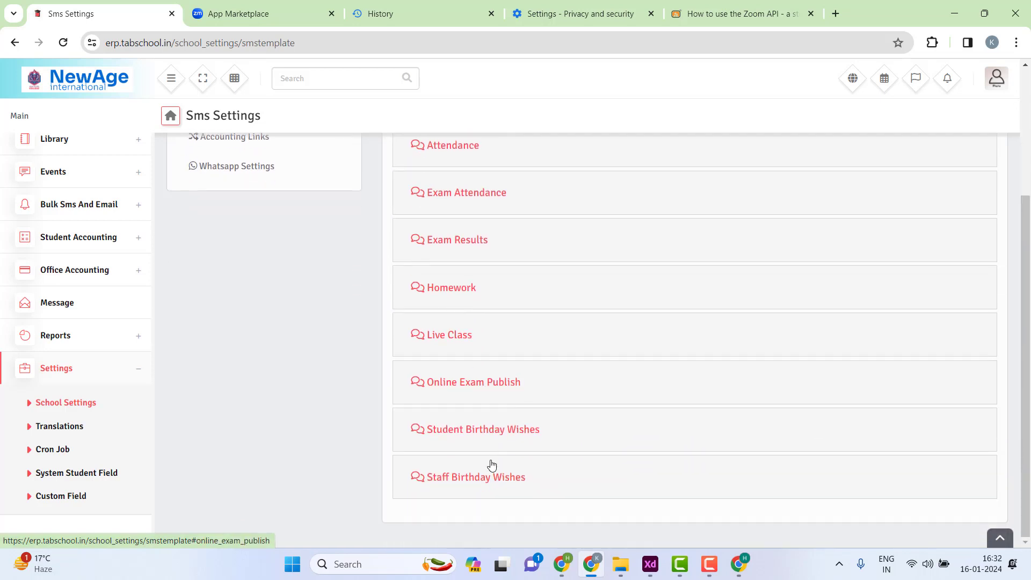
pyautogui.scroll(3, 510, 398)
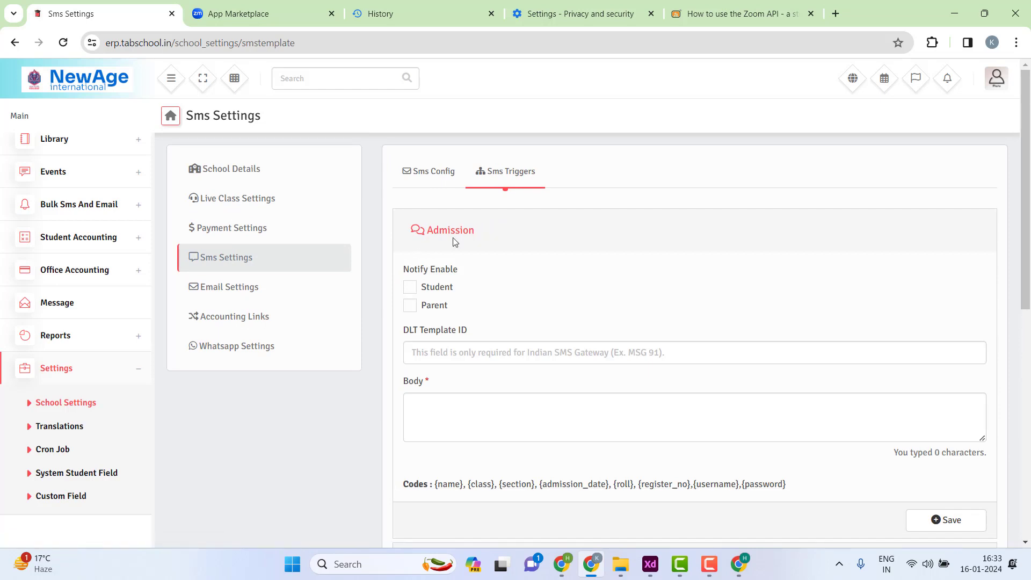
pyautogui.click(500, 224)
# - Expand the Fee Collection trigger and tick its Parent notification checkbox
pyautogui.click(470, 291)
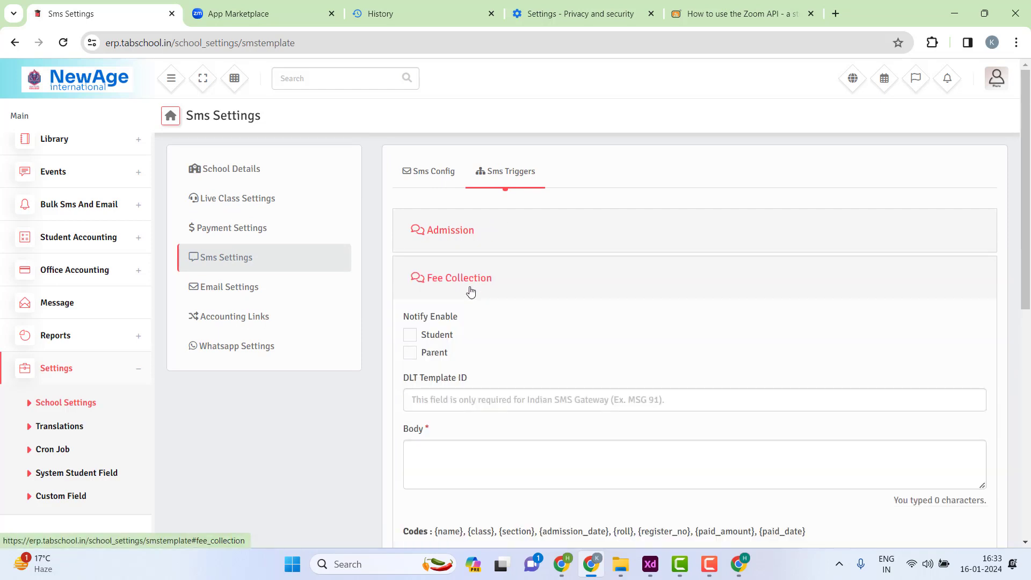
pyautogui.click(471, 291)
pyautogui.click(488, 282)
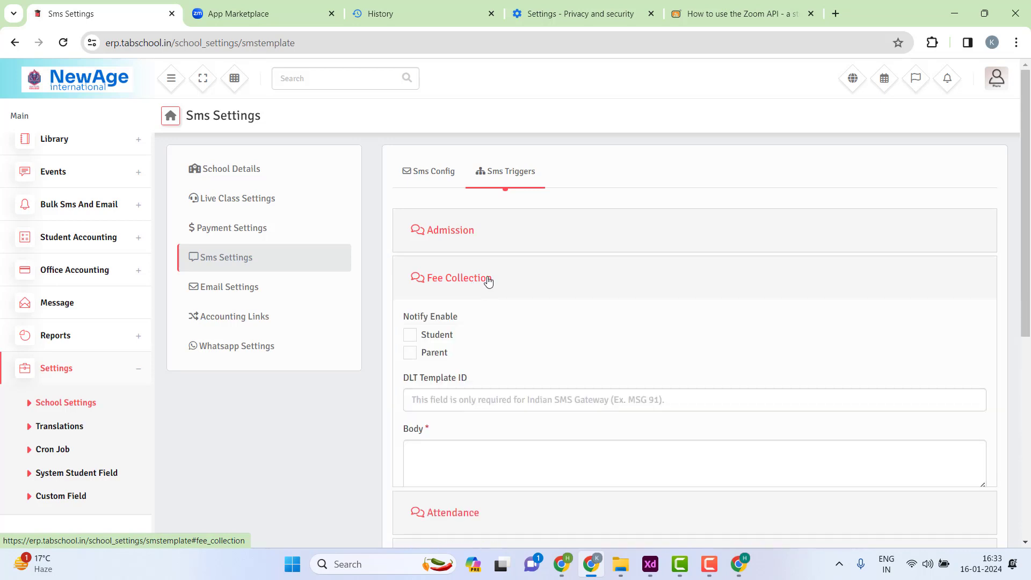
pyautogui.click(411, 353)
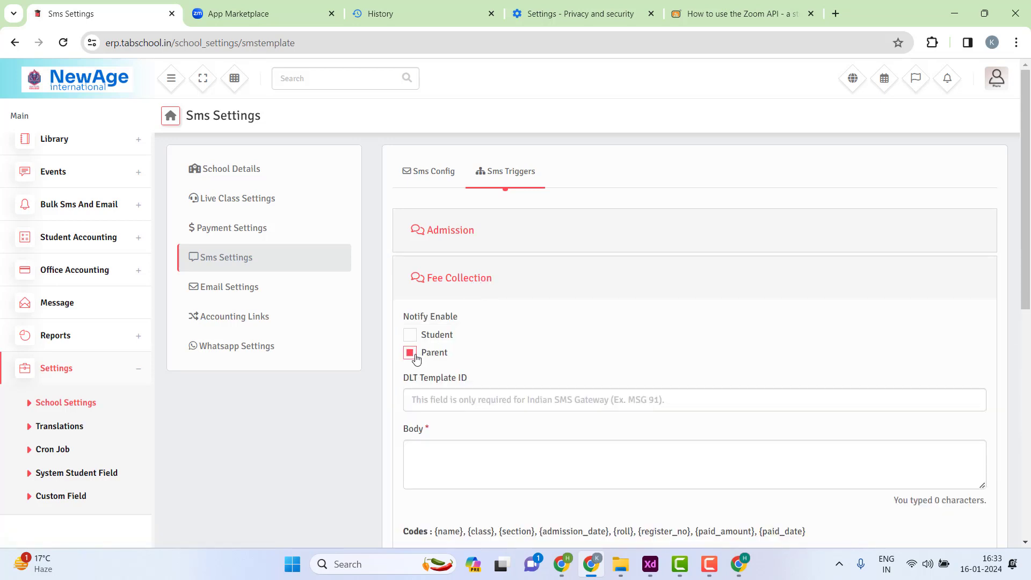
# - Enter NEWAGE as the Fee Collection DLT Template ID and place the cursor in the Body box
pyautogui.click(431, 406)
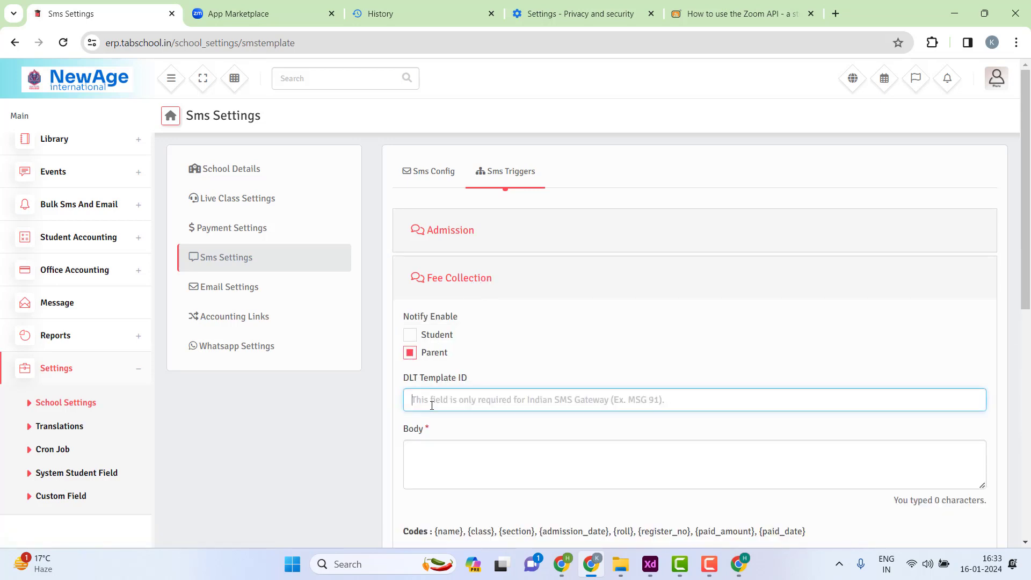
pyautogui.moveTo(467, 379)
pyautogui.mouseDown()
pyautogui.moveTo(404, 378)
pyautogui.moveTo(474, 376)
pyautogui.mouseUp()
pyautogui.click(474, 379)
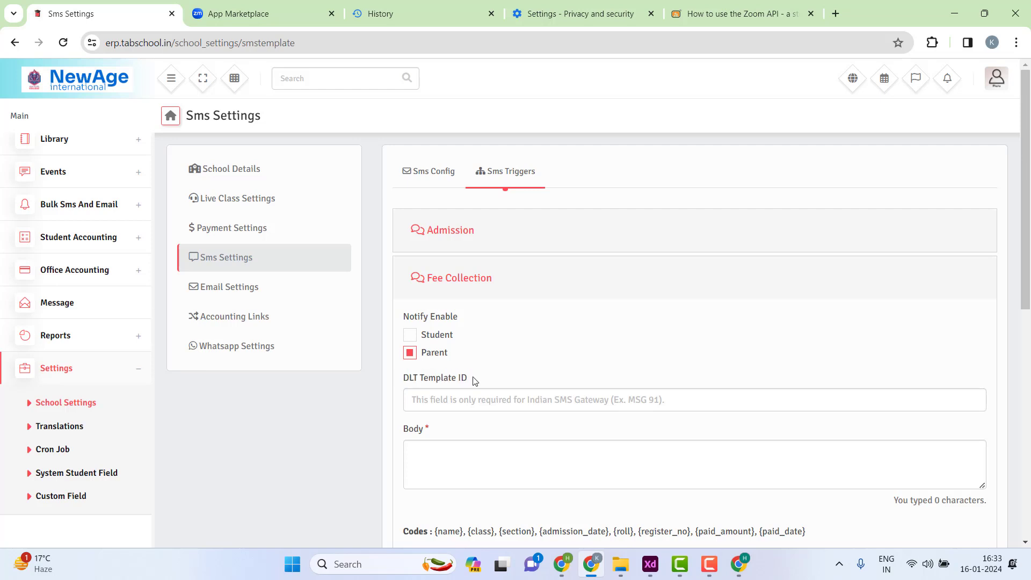
pyautogui.click(453, 405)
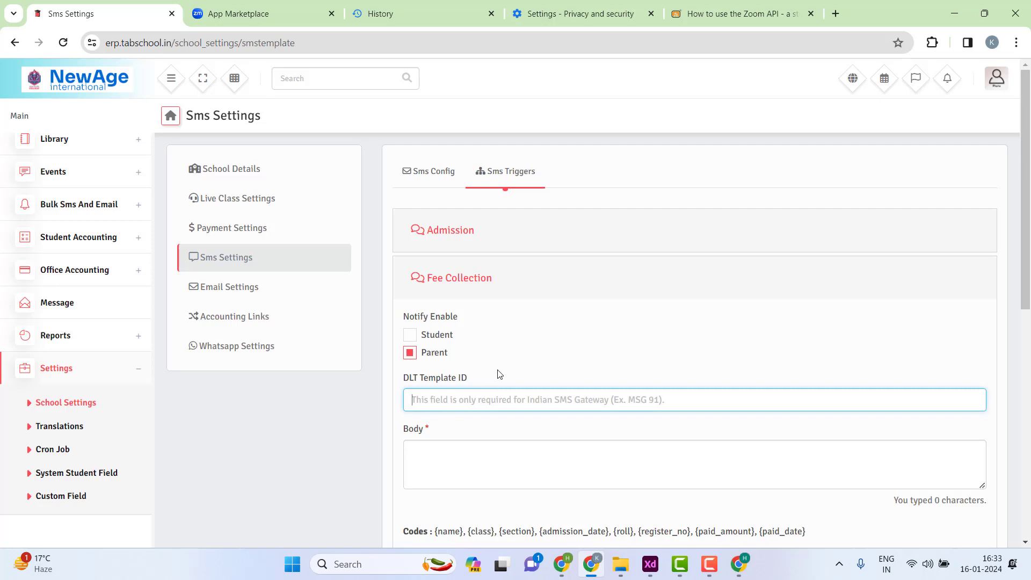
pyautogui.moveTo(488, 377)
pyautogui.mouseDown()
pyautogui.moveTo(404, 382)
pyautogui.moveTo(469, 377)
pyautogui.mouseUp()
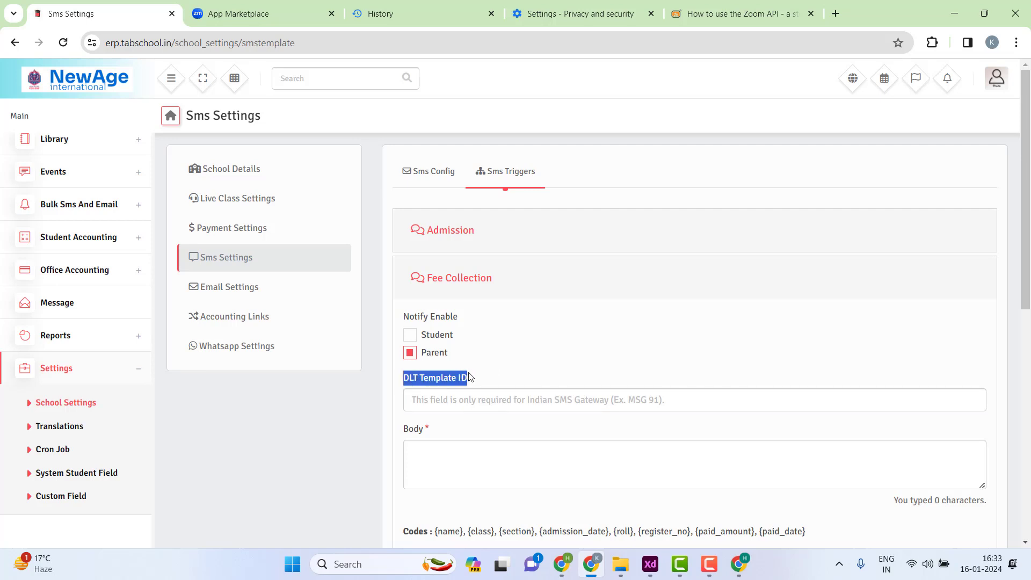
pyautogui.click(459, 403)
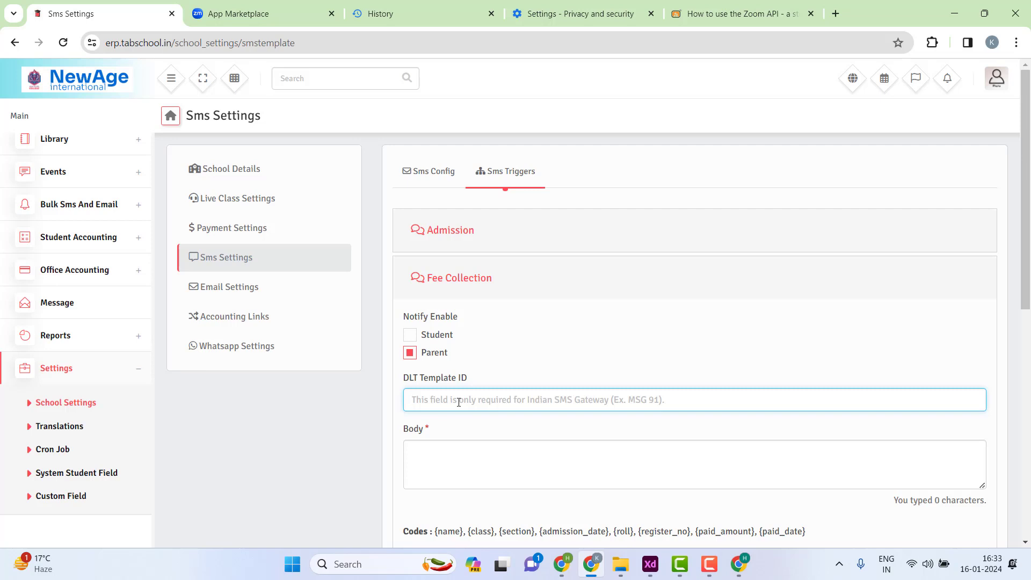
pyautogui.write('NEWAGE')
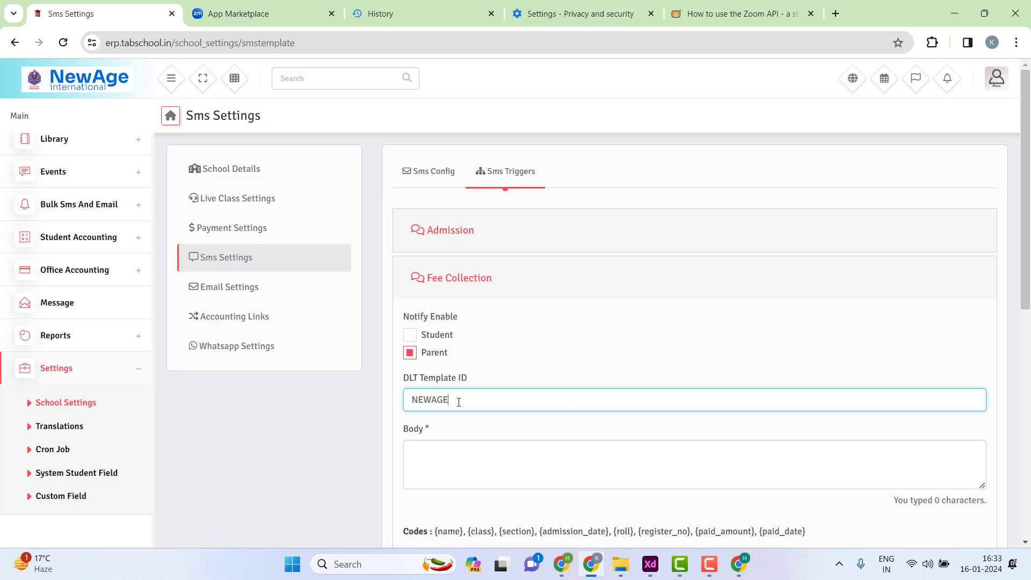
pyautogui.scroll(-1, 543, 386)
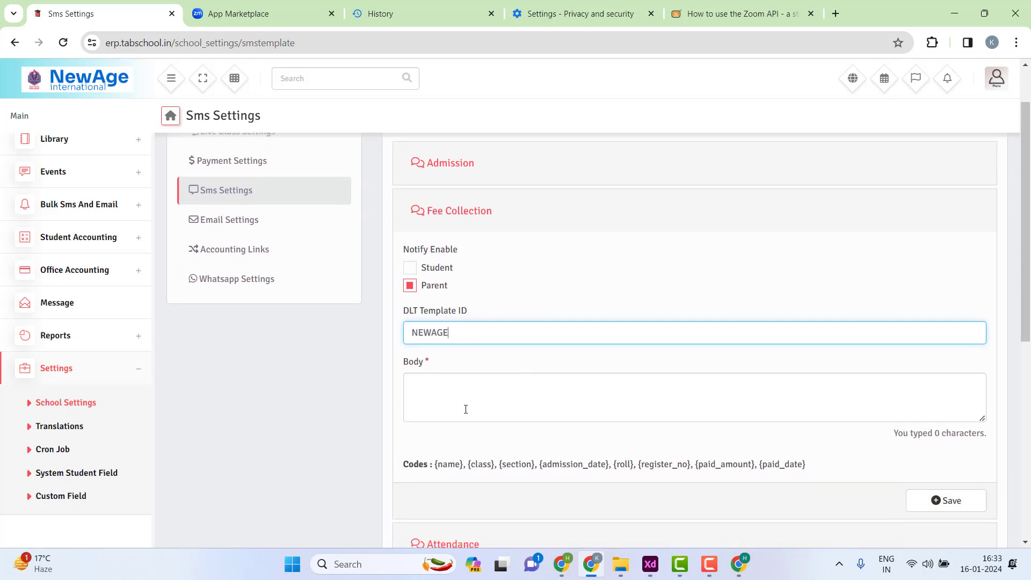
pyautogui.click(454, 405)
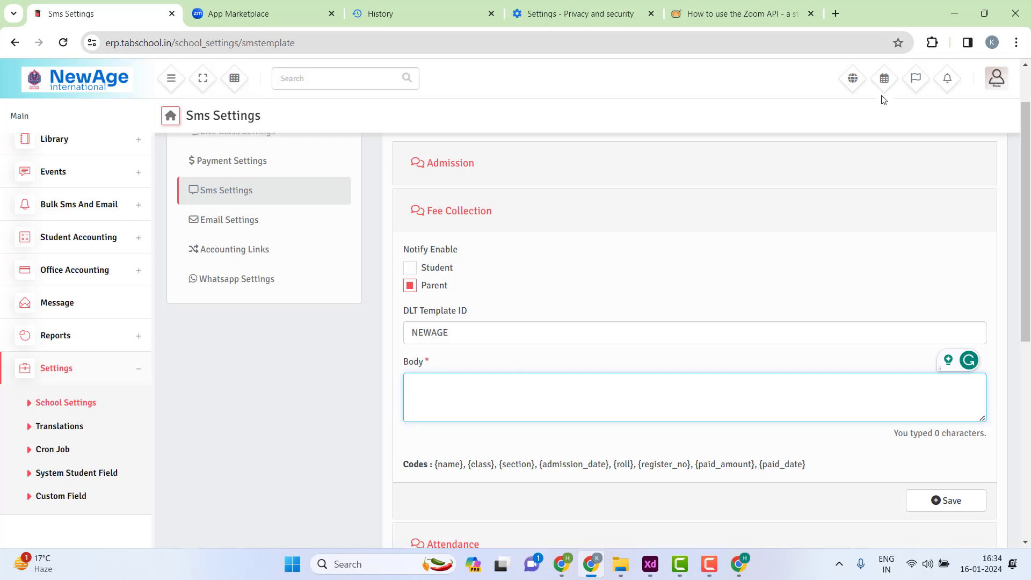
# - Open sms.txt from the Desktop's newage folder in File Explorer
pyautogui.click(623, 572)
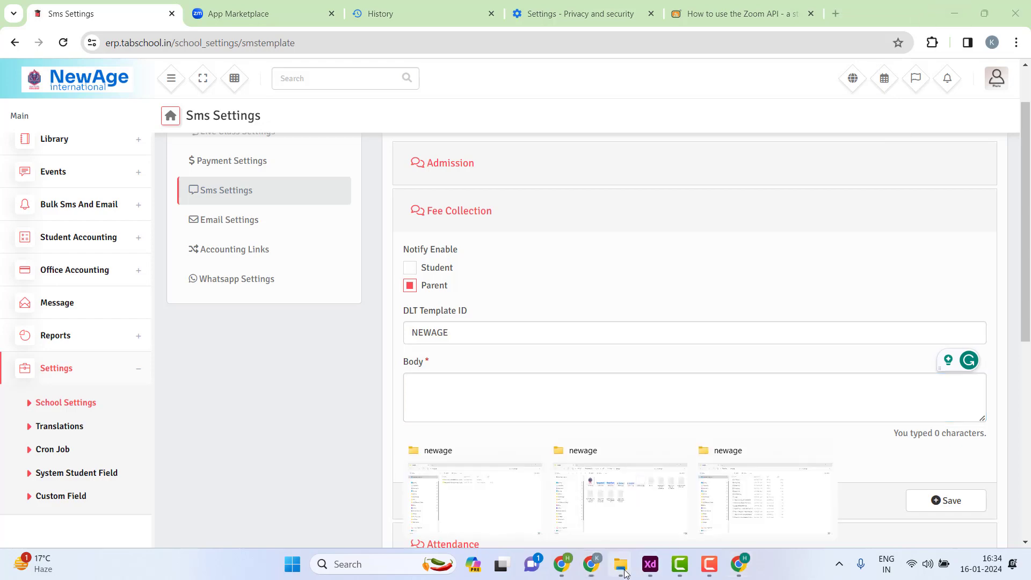
pyautogui.click(729, 490)
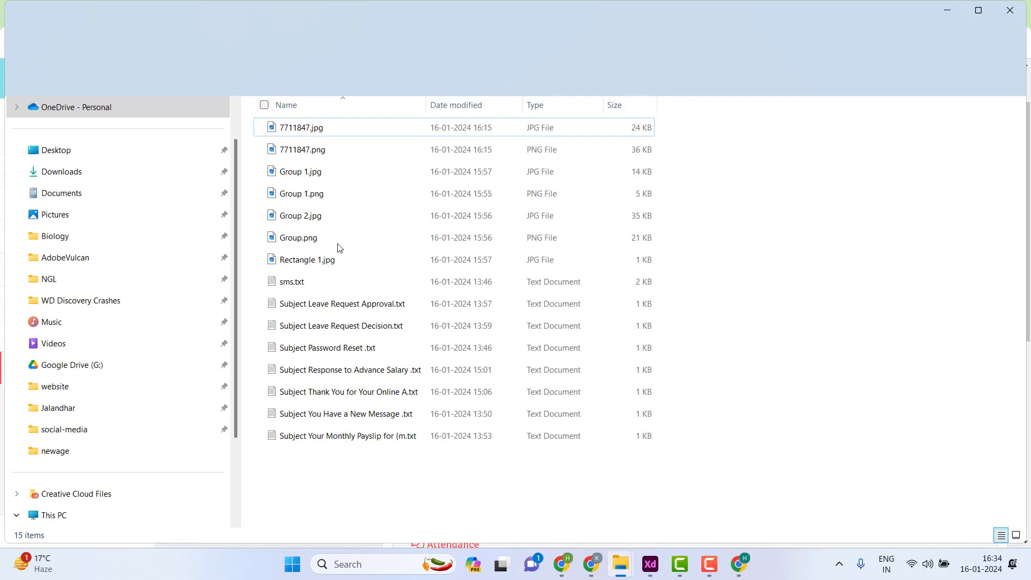
pyautogui.click(299, 289)
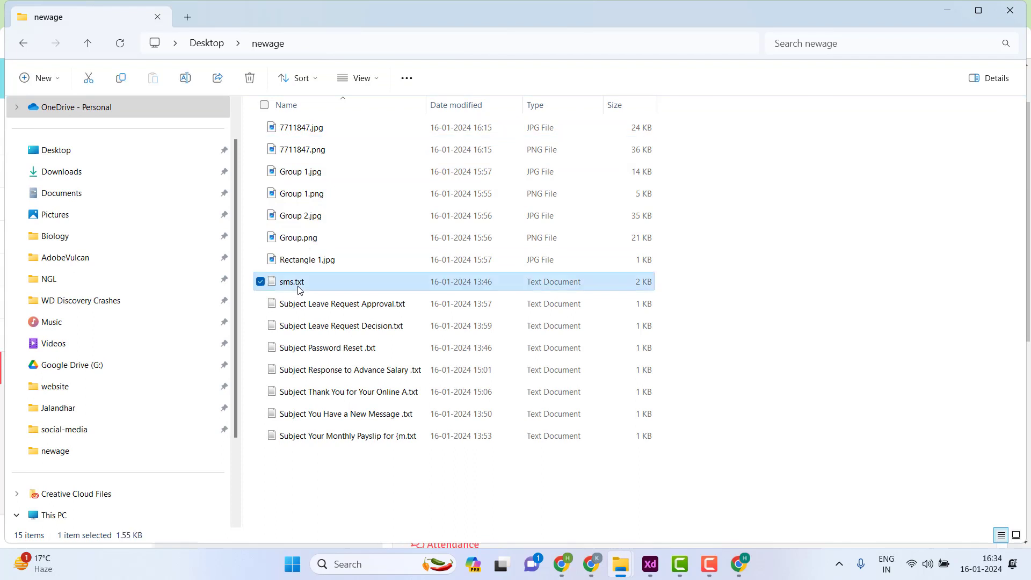
pyautogui.doubleClick(333, 284)
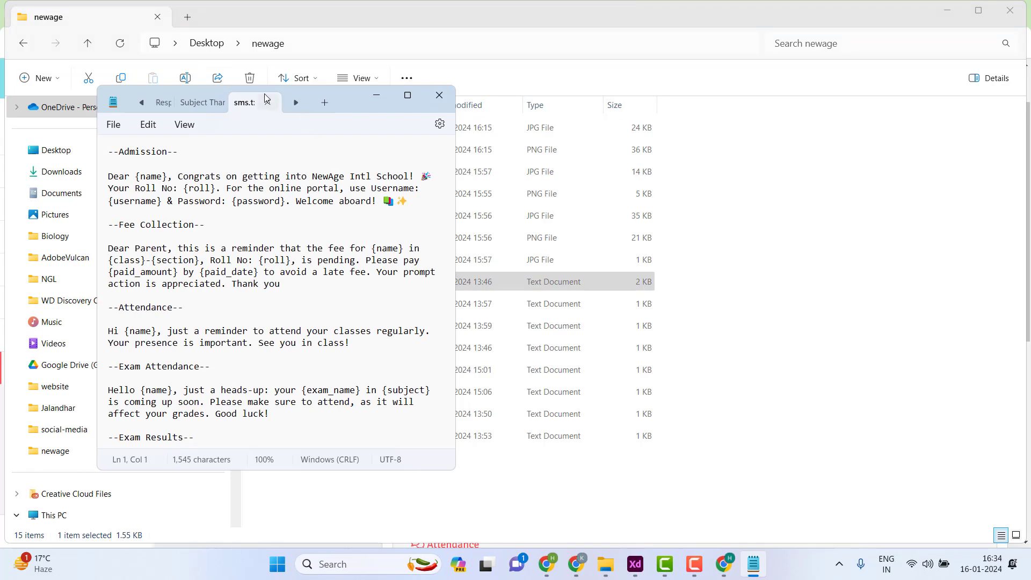
# - Maximise sms.txt in Notepad, copy the Fee Collection reminder message, then minimise Notepad
pyautogui.moveTo(369, 110); pyautogui.dragTo(324, 135)
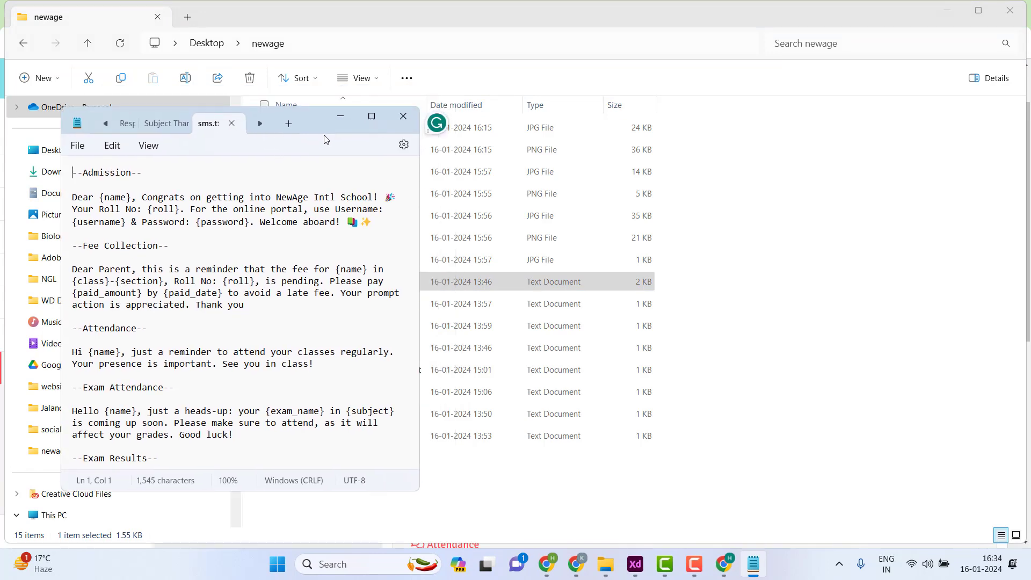
pyautogui.click(362, 119)
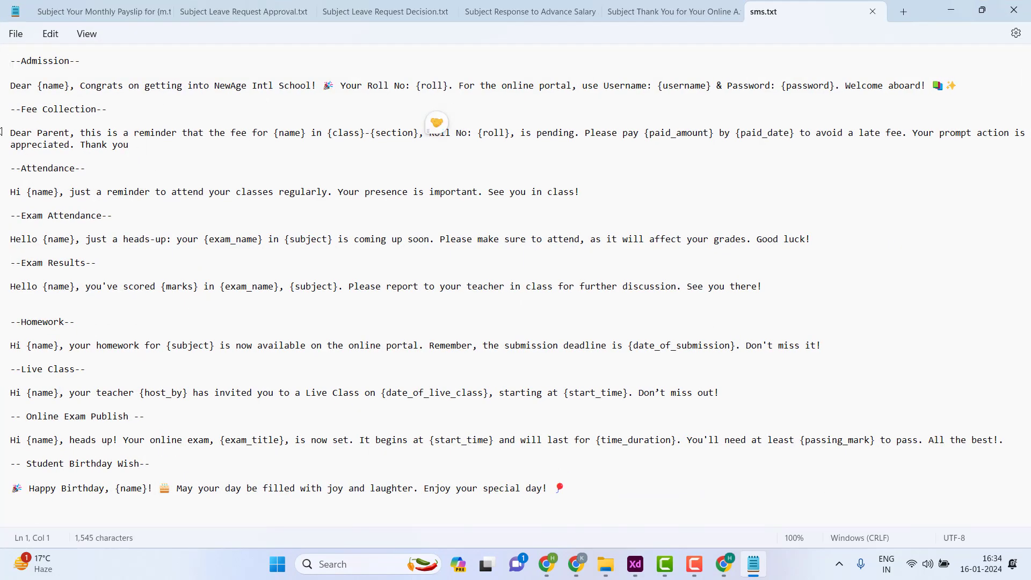
pyautogui.moveTo(12, 134); pyautogui.dragTo(138, 145)
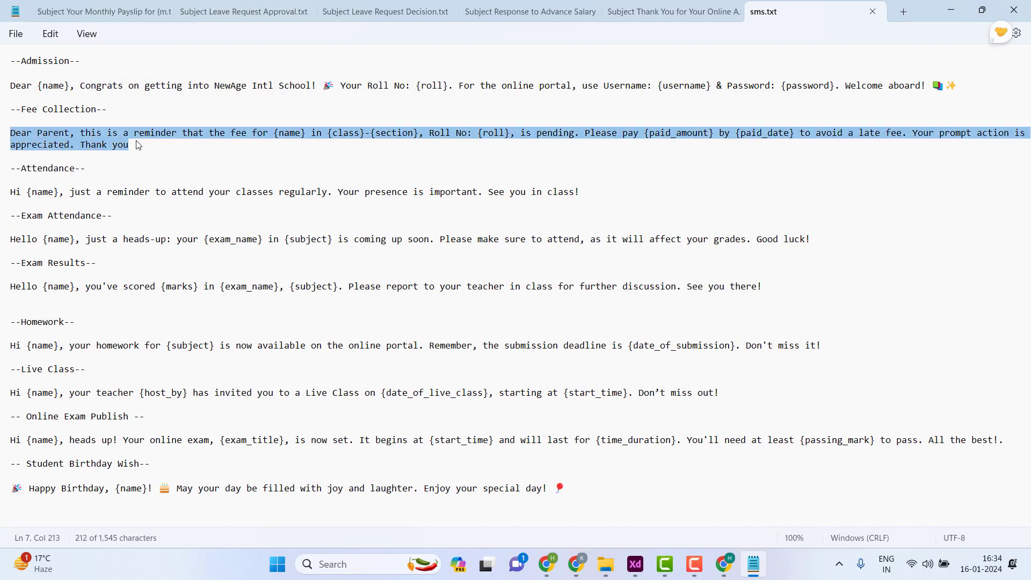
pyautogui.rightClick(120, 141)
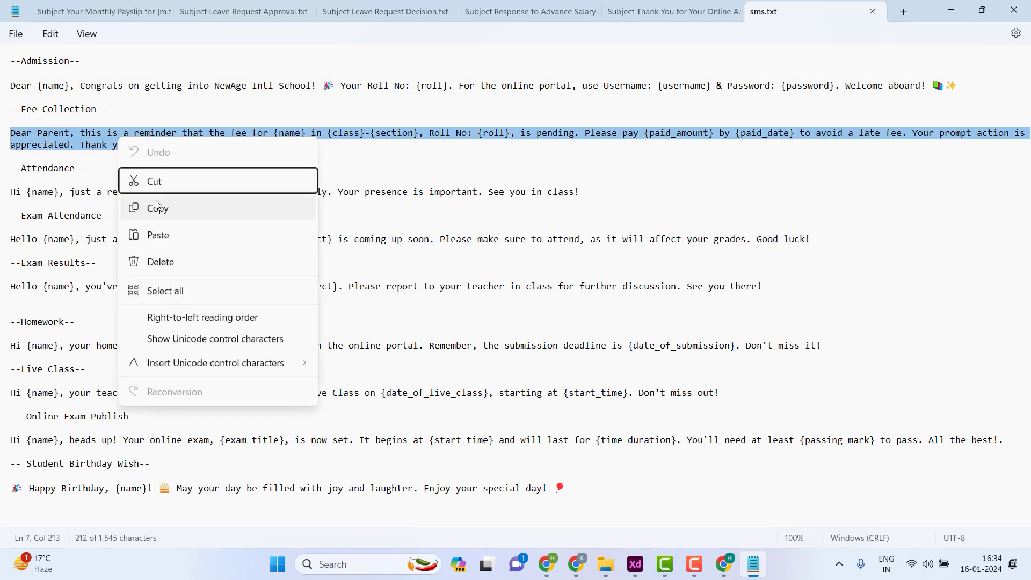
pyautogui.click(157, 205)
pyautogui.click(951, 13)
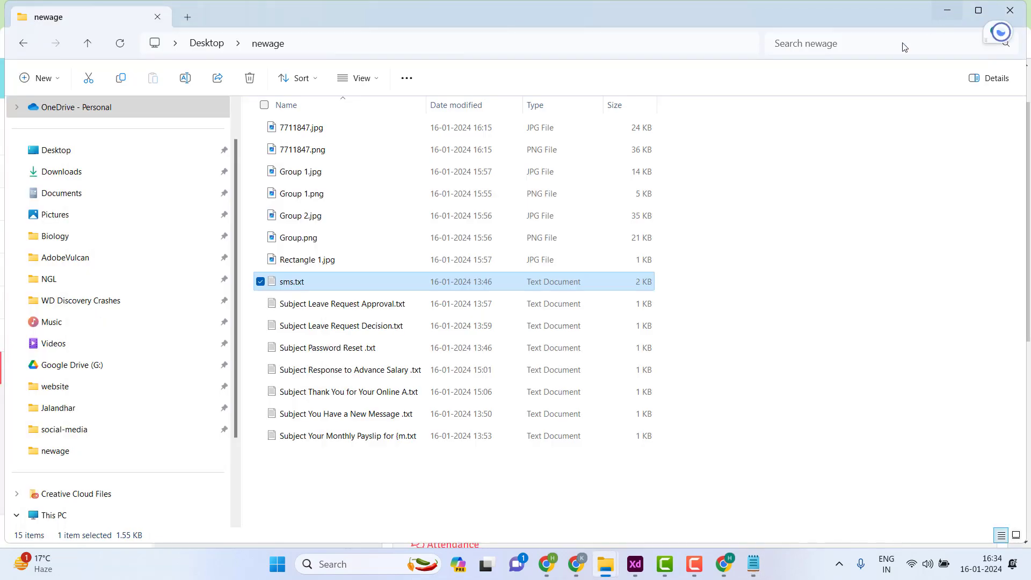
pyautogui.click(547, 564)
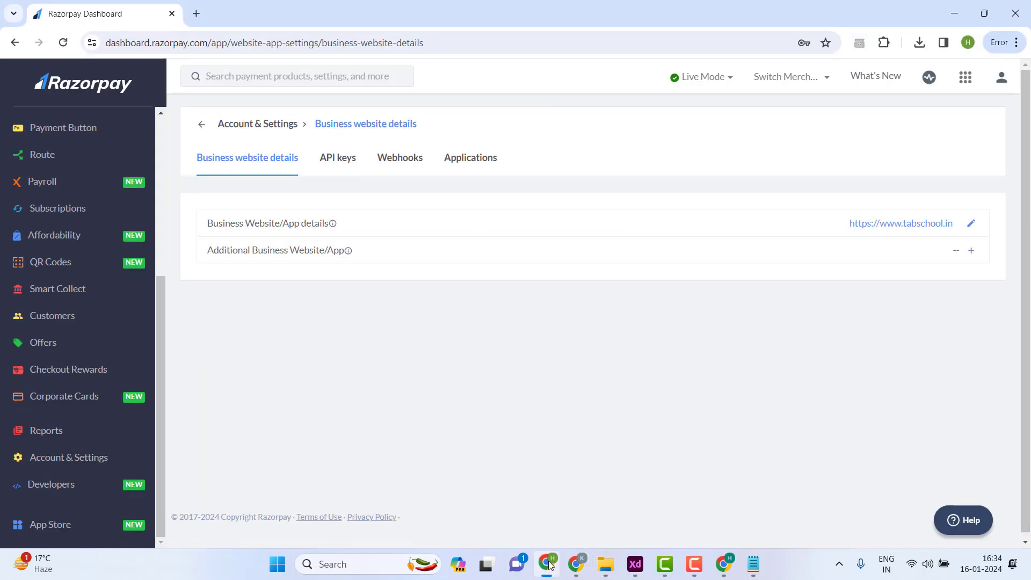
# - Paste the fee reminder into the Fee Collection Body, review its {name} and {section} placeholders, and save
pyautogui.click(546, 575)
pyautogui.click(576, 564)
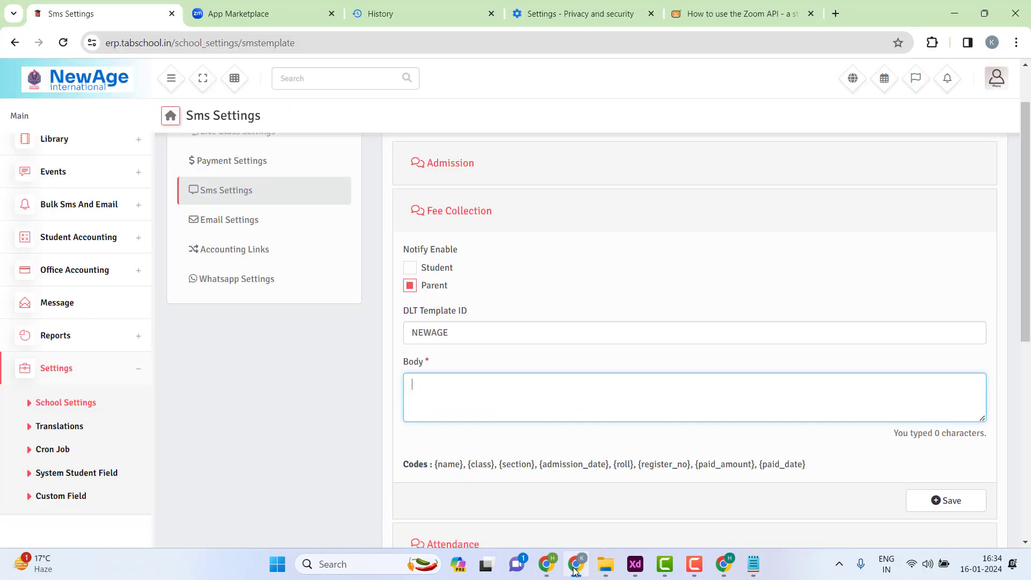
pyautogui.hotkey('ctrl', 'v')
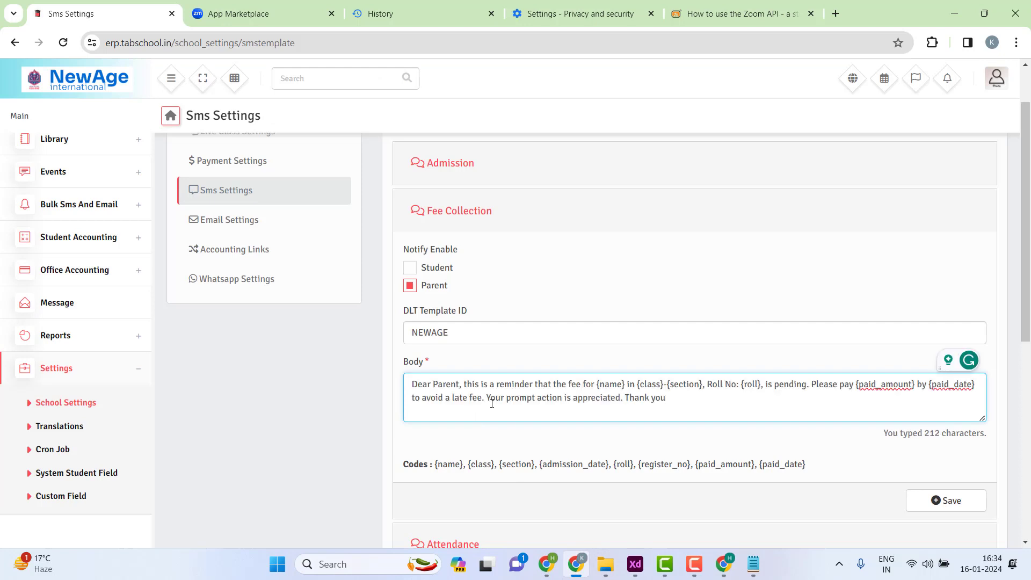
pyautogui.moveTo(466, 384); pyautogui.dragTo(861, 382)
pyautogui.doubleClick(610, 383)
pyautogui.click(904, 385)
pyautogui.moveTo(454, 397); pyautogui.dragTo(404, 382)
pyautogui.click(691, 395)
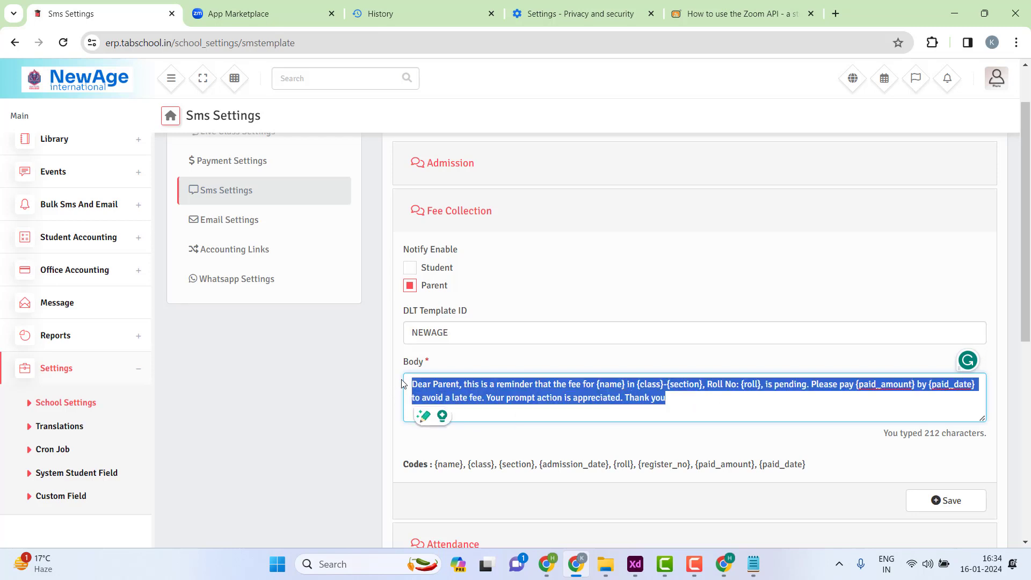
pyautogui.click(679, 398)
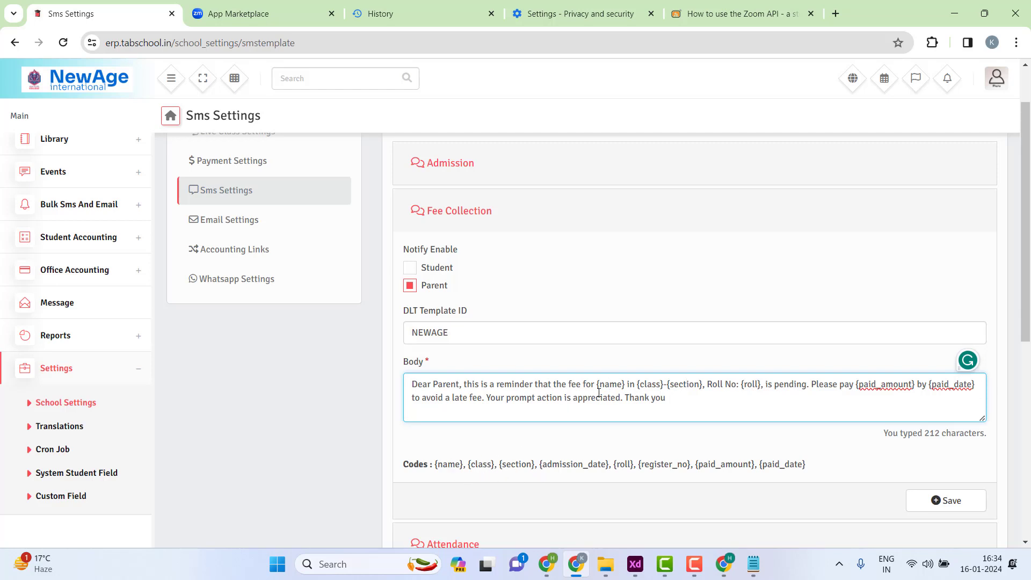
pyautogui.moveTo(434, 466); pyautogui.dragTo(538, 467)
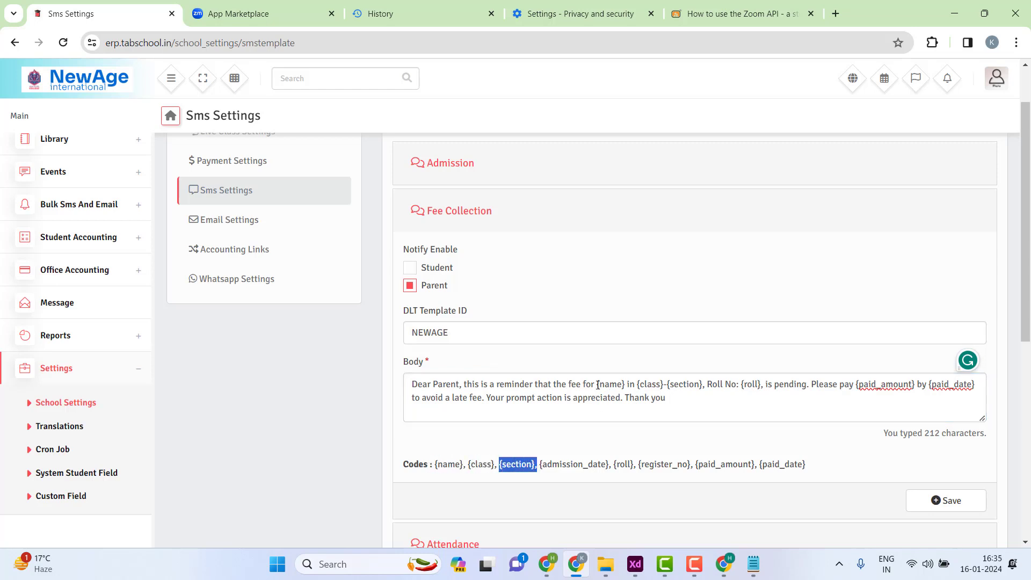
pyautogui.moveTo(597, 384); pyautogui.dragTo(668, 384)
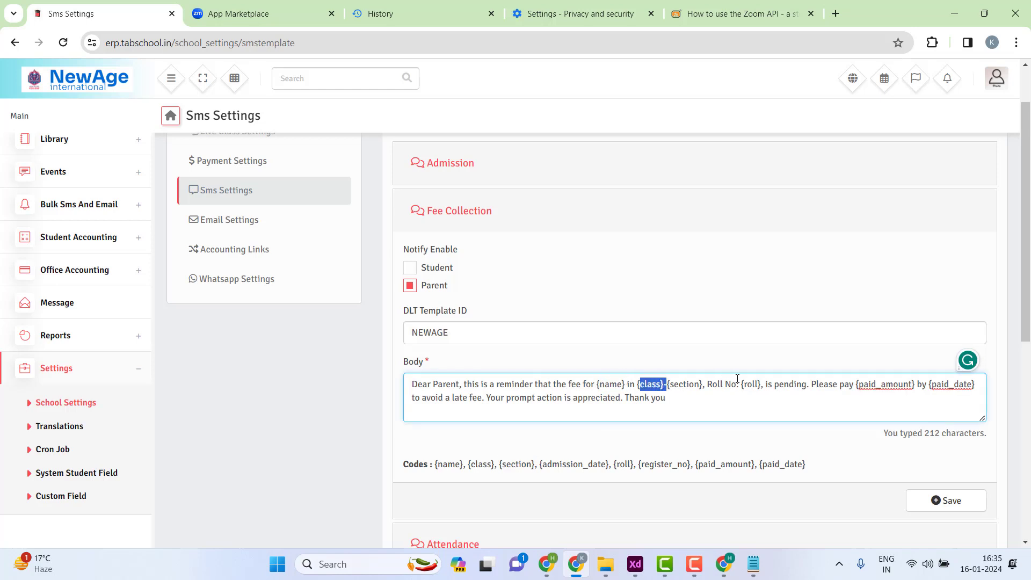
pyautogui.click(943, 500)
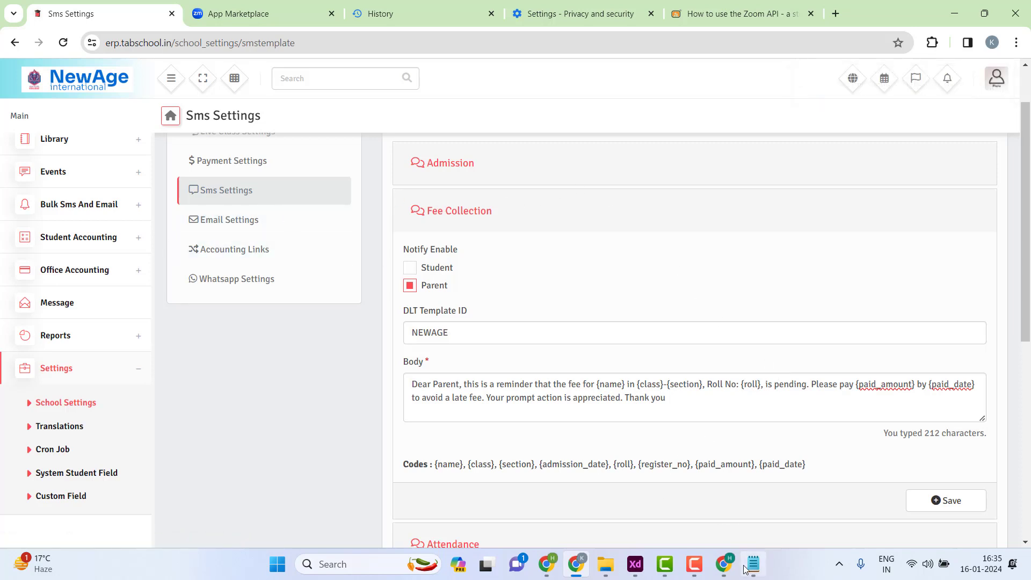
# - Copy the Homework reminder line from sms.txt in Notepad and return to the browser
pyautogui.moveTo(753, 567)
pyautogui.click(753, 569)
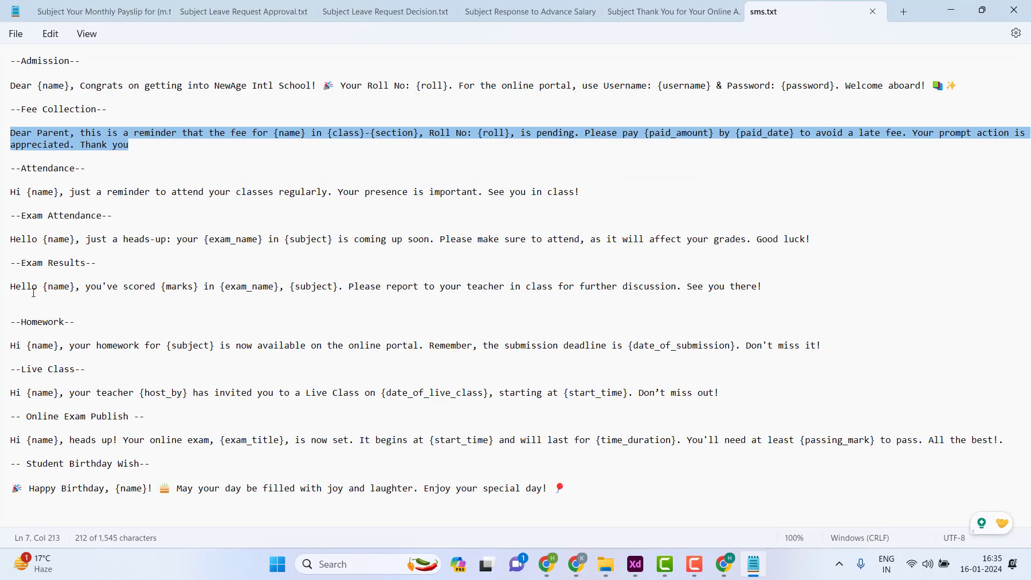
pyautogui.tripleClick(12, 344)
pyautogui.rightClick(192, 345)
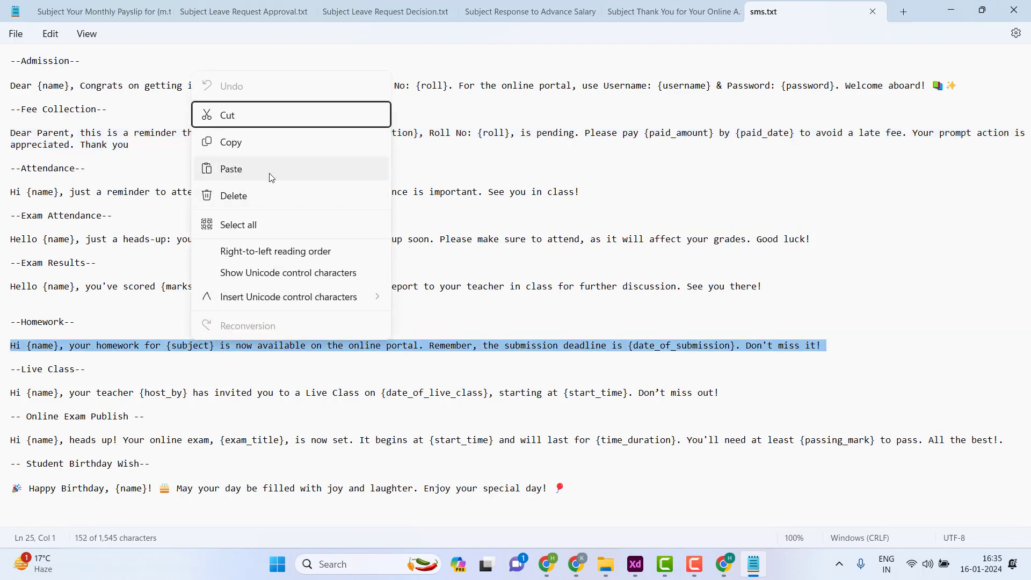
pyautogui.click(249, 146)
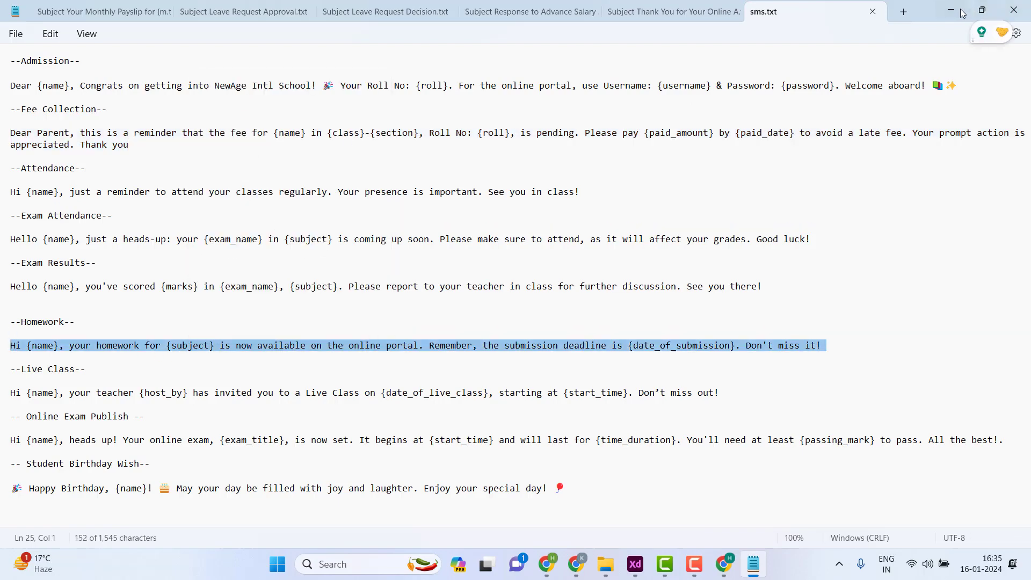
pyautogui.click(960, 8)
pyautogui.scroll(-5, 506, 396)
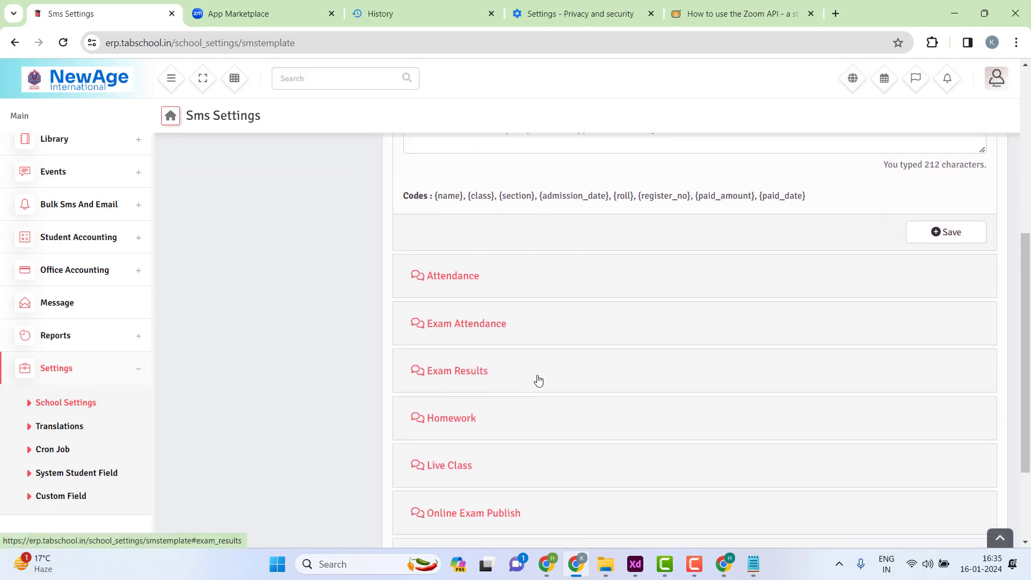
# - Expand Homework, tick Student, choose template ID NEWAGE and paste the homework message into Body
pyautogui.click(501, 414)
pyautogui.click(452, 257)
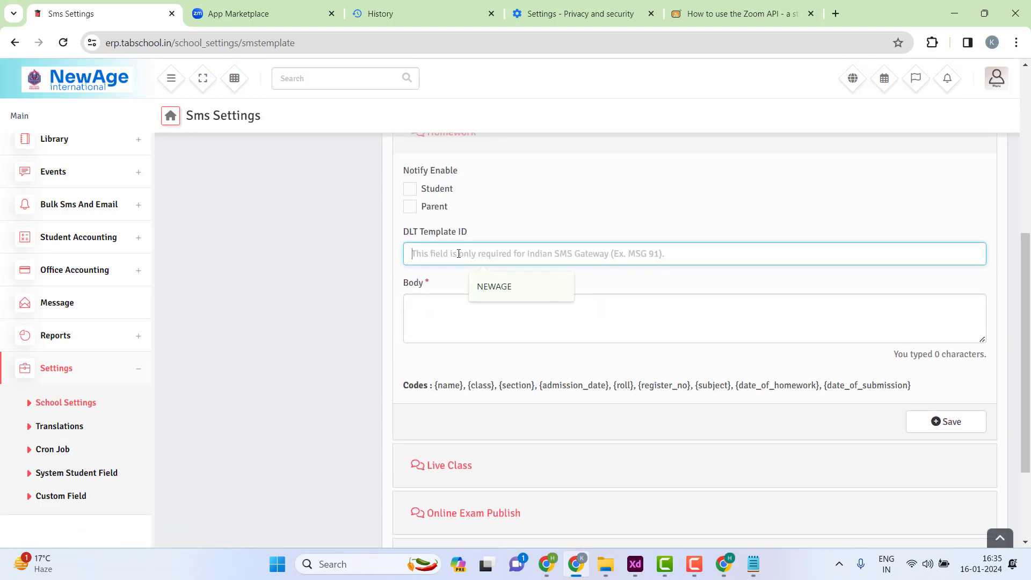
pyautogui.click(412, 192)
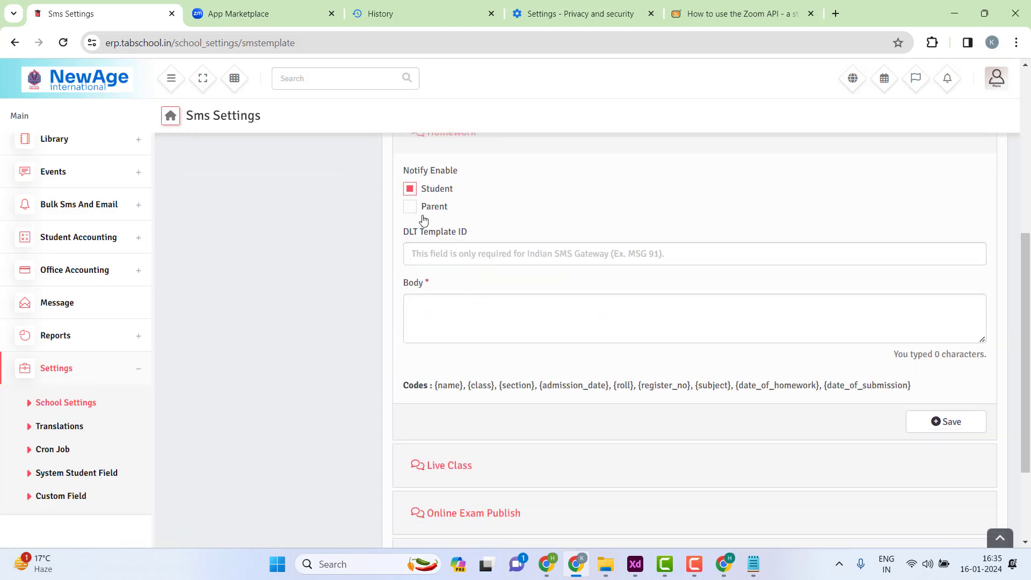
pyautogui.click(442, 244)
pyautogui.write('NEWAGE')
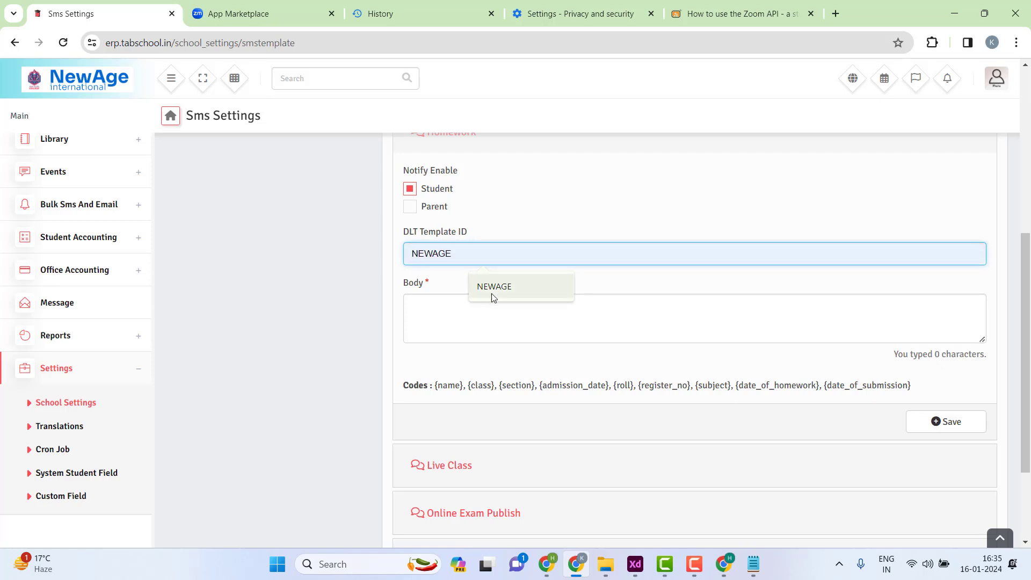
pyautogui.click(491, 289)
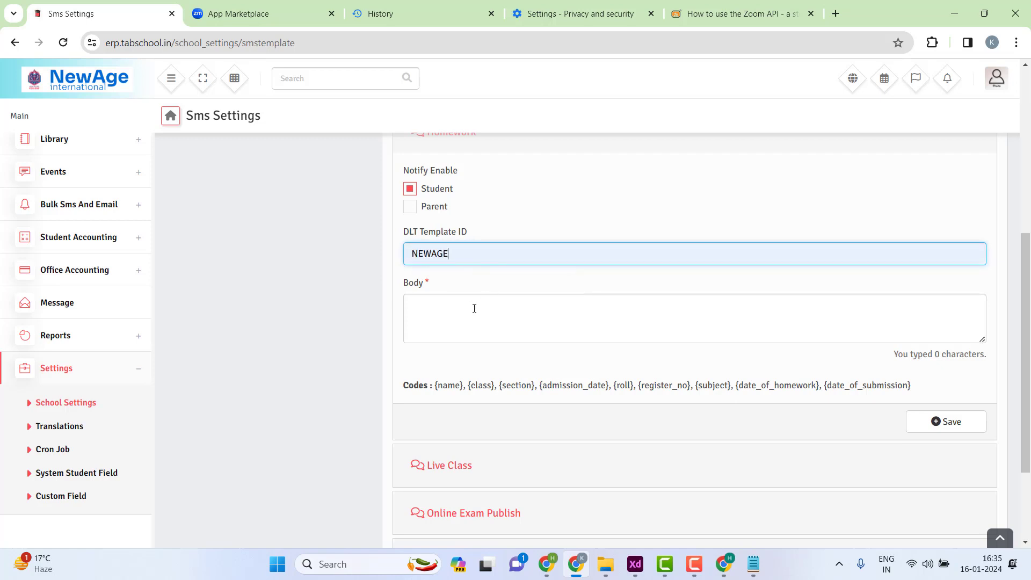
pyautogui.click(474, 307)
pyautogui.hotkey('ctrl', 'v')
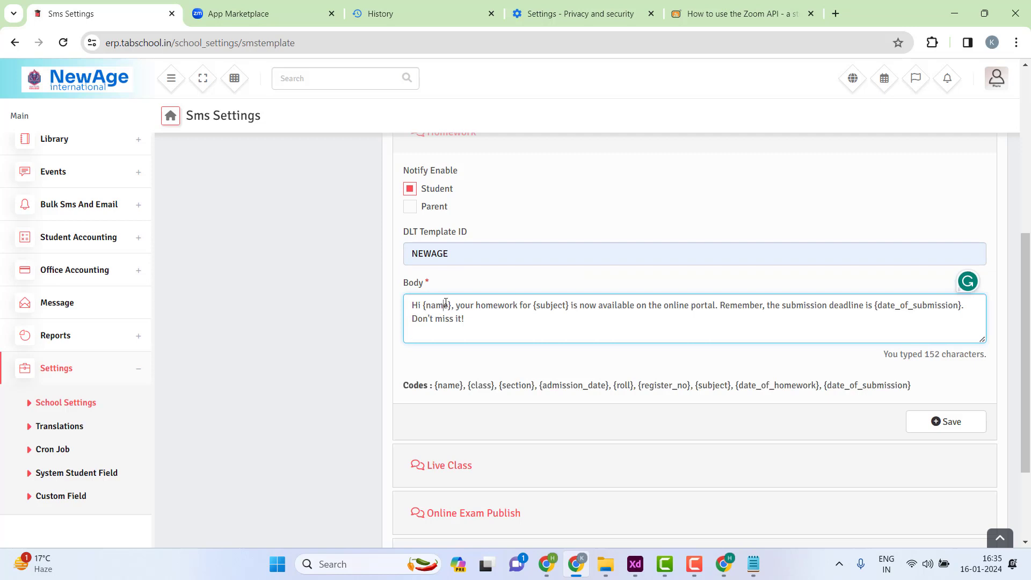
# - Review the pasted message and available codes, then save the Homework trigger
pyautogui.moveTo(475, 306); pyautogui.dragTo(962, 306)
pyautogui.click(511, 325)
pyautogui.moveTo(448, 388); pyautogui.dragTo(920, 398)
pyautogui.click(921, 382)
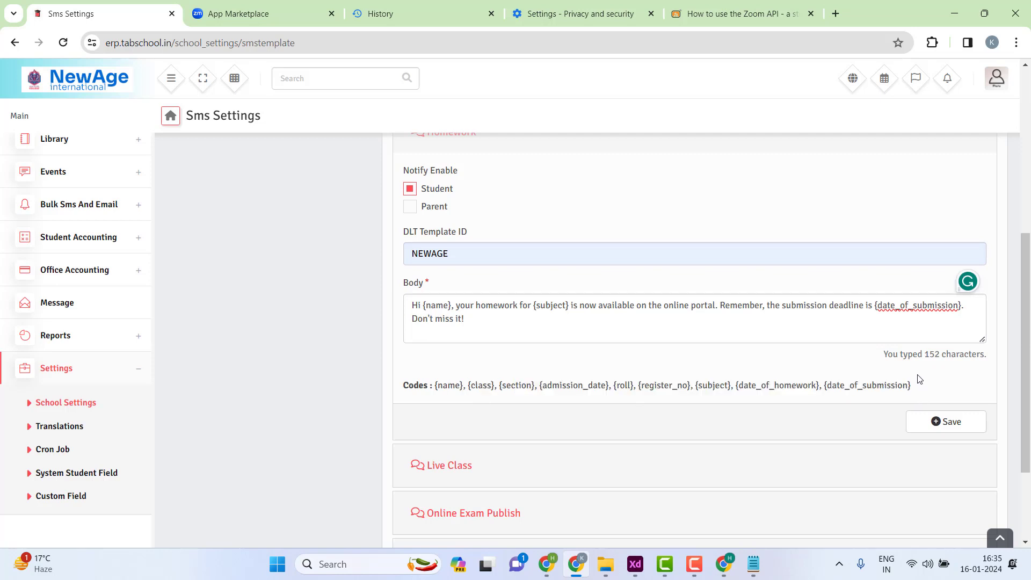
pyautogui.click(831, 329)
pyautogui.scroll(1, 730, 312)
pyautogui.moveTo(929, 422); pyautogui.dragTo(962, 425)
pyautogui.click(946, 489)
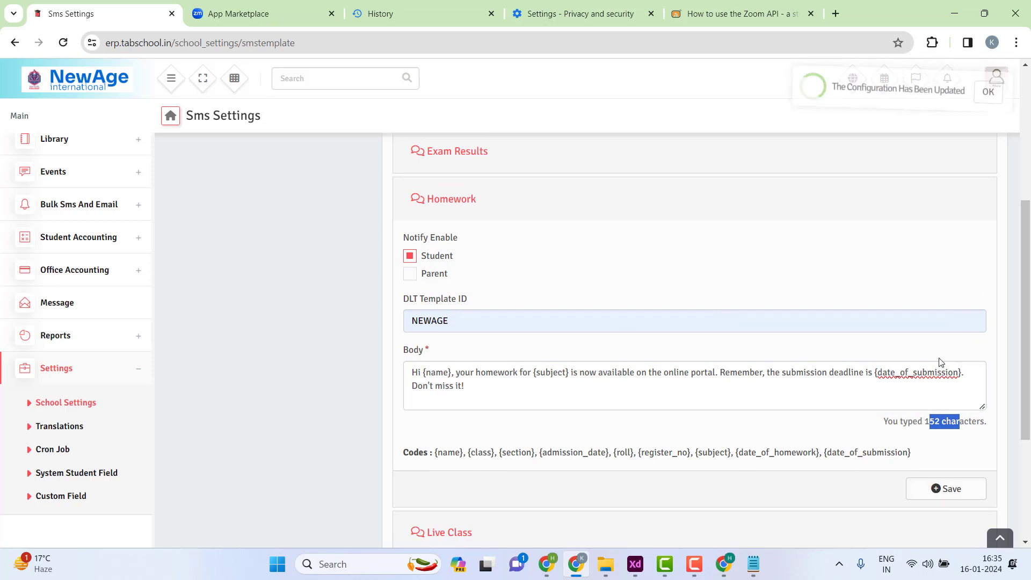
pyautogui.scroll(5, 493, 320)
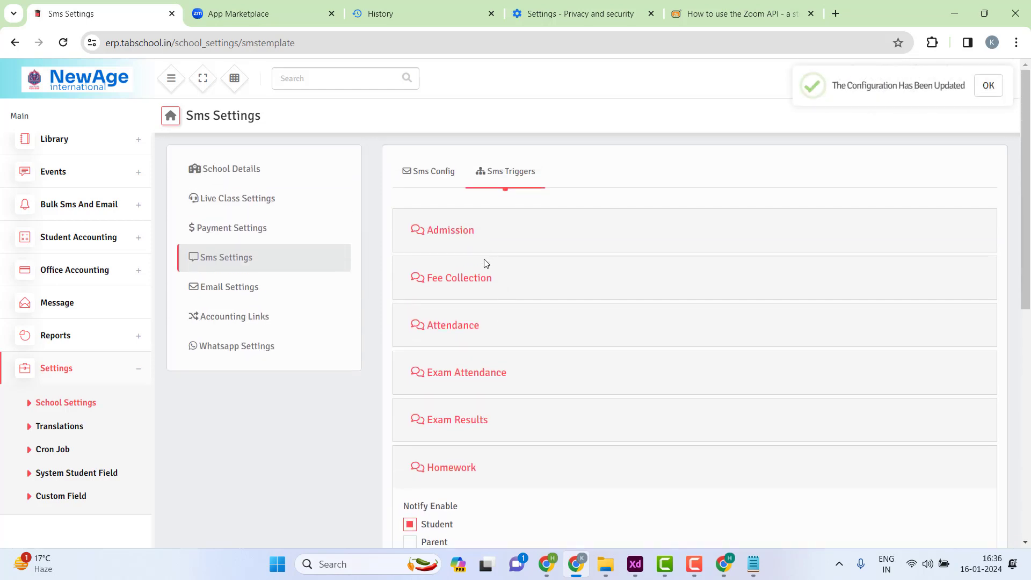
pyautogui.click(491, 384)
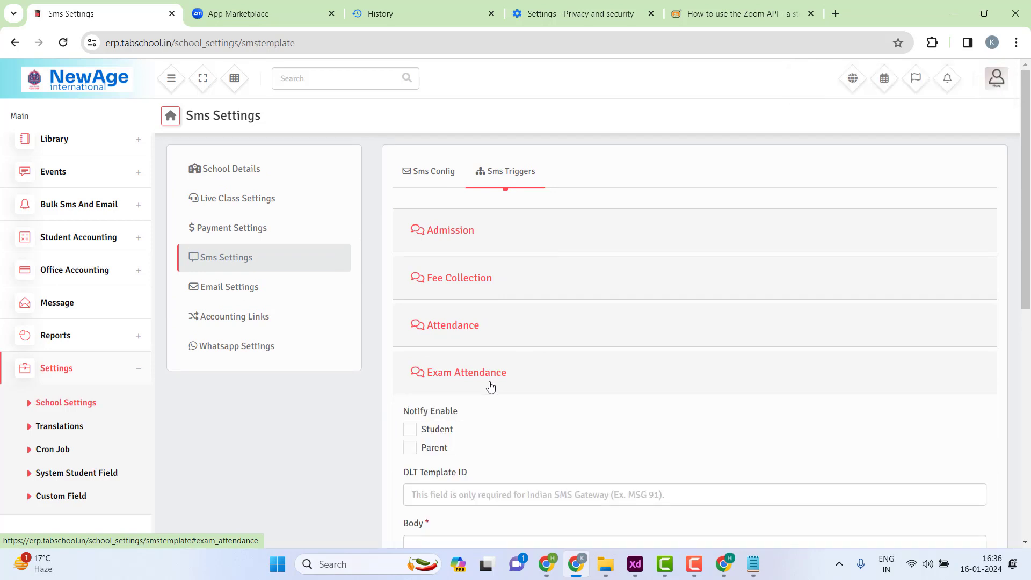
pyautogui.click(490, 386)
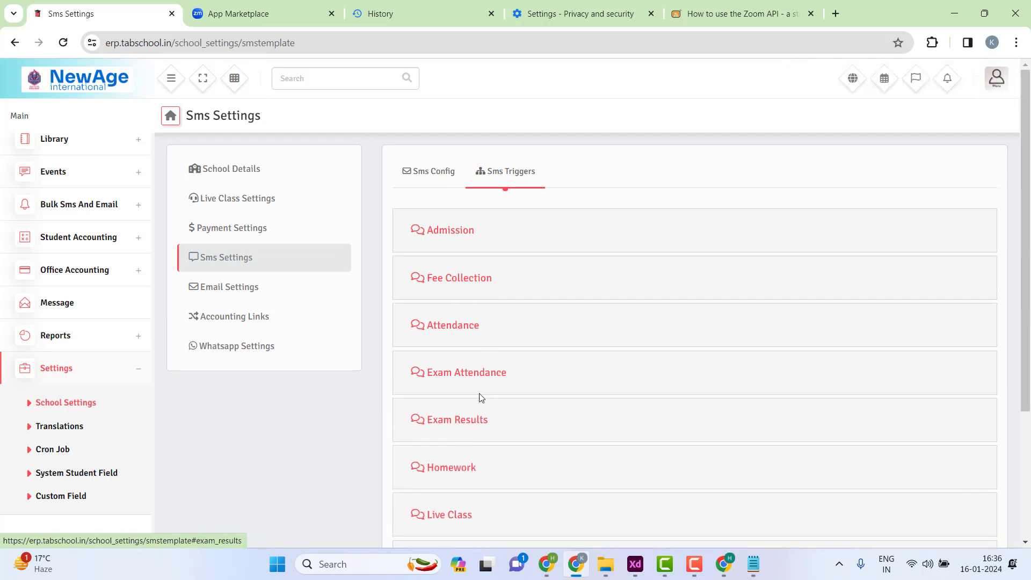
pyautogui.scroll(-1, 483, 362)
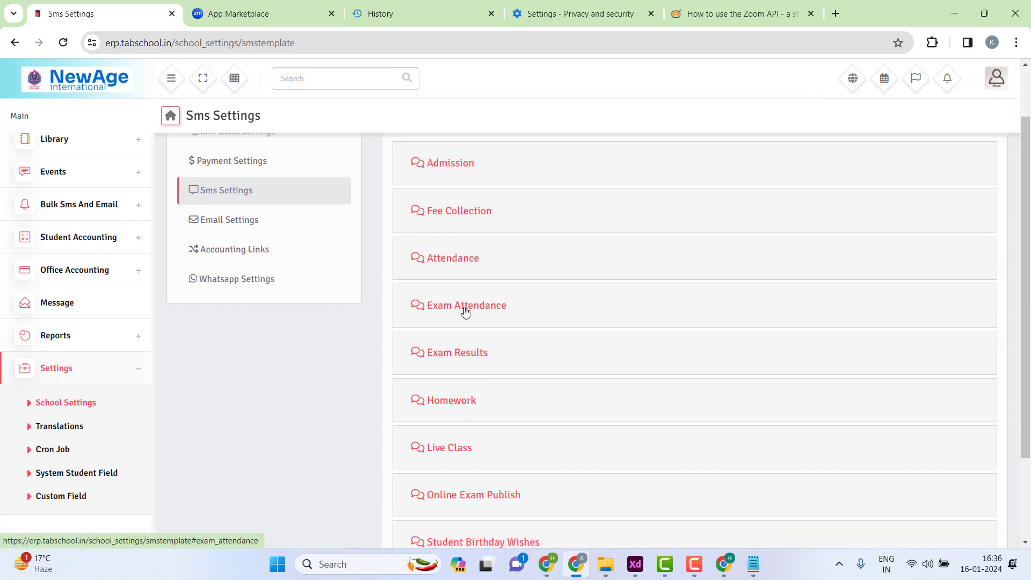
pyautogui.click(448, 212)
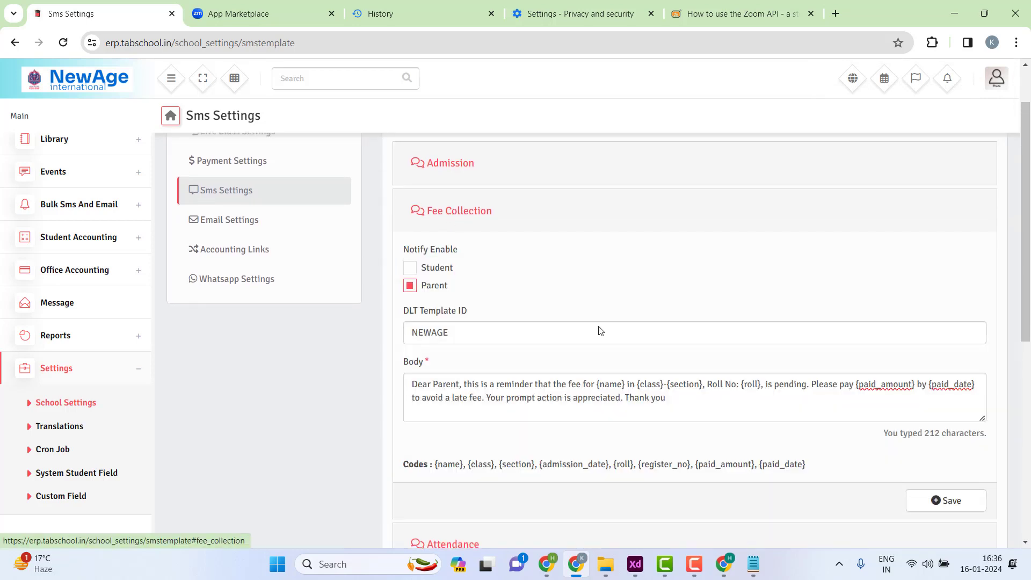
pyautogui.moveTo(930, 432); pyautogui.dragTo(982, 435)
pyautogui.click(982, 435)
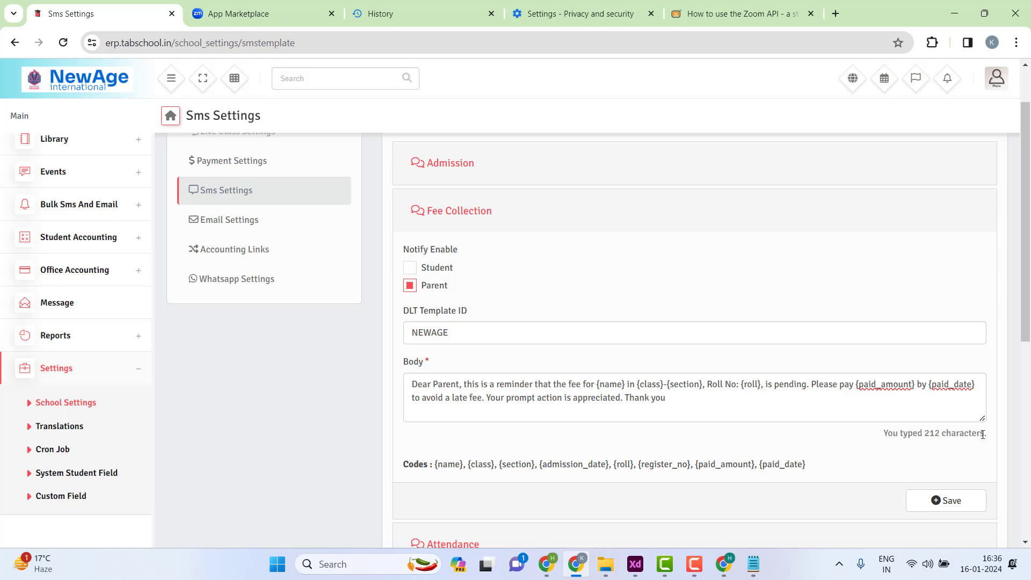
pyautogui.moveTo(927, 434); pyautogui.dragTo(976, 434)
pyautogui.click(707, 399)
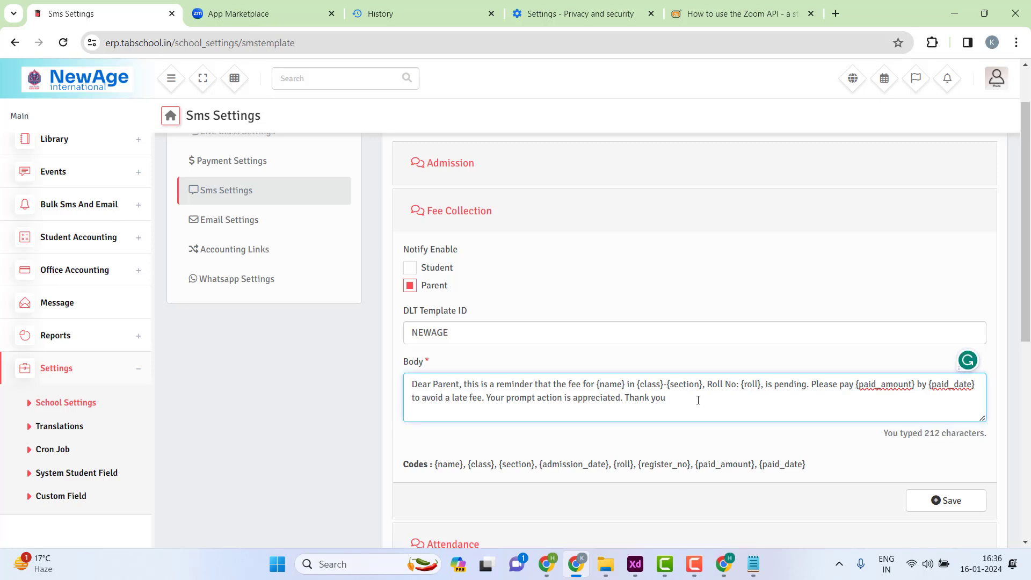
pyautogui.moveTo(698, 400)
pyautogui.mouseDown()
pyautogui.moveTo(412, 382)
pyautogui.moveTo(702, 384)
pyautogui.moveTo(694, 407)
pyautogui.mouseUp()
pyautogui.click(456, 363)
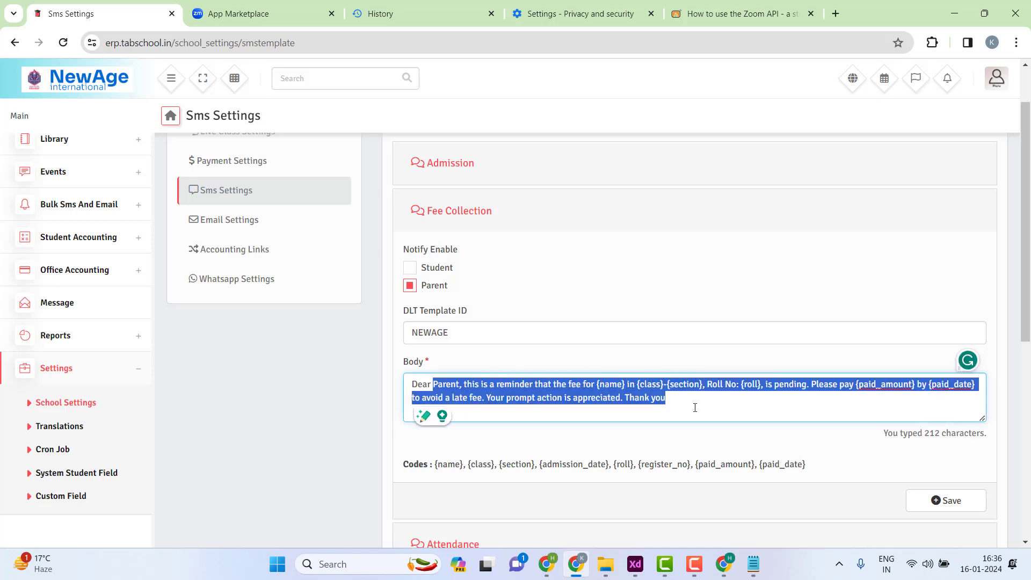
pyautogui.click(695, 407)
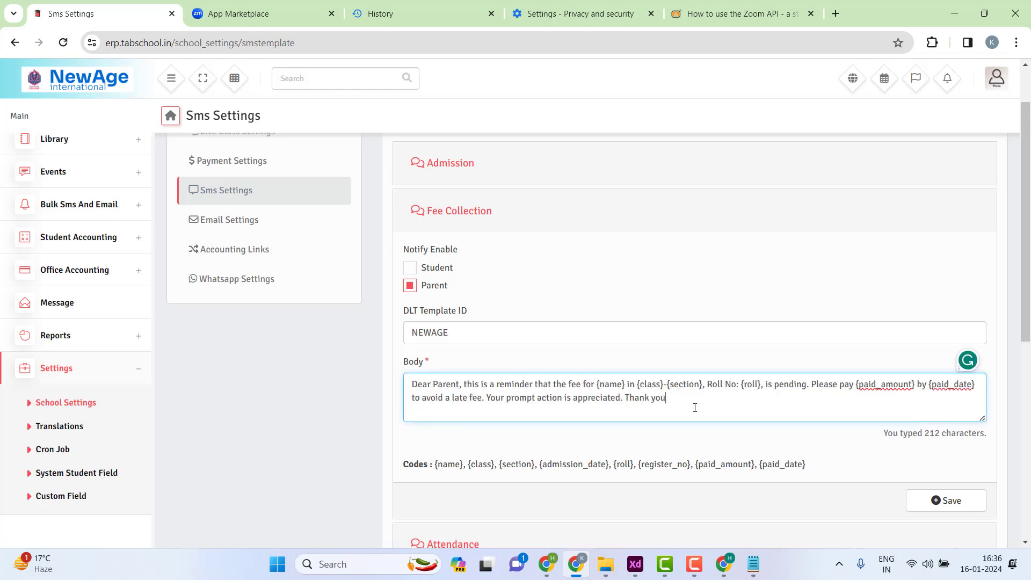
pyautogui.click(476, 212)
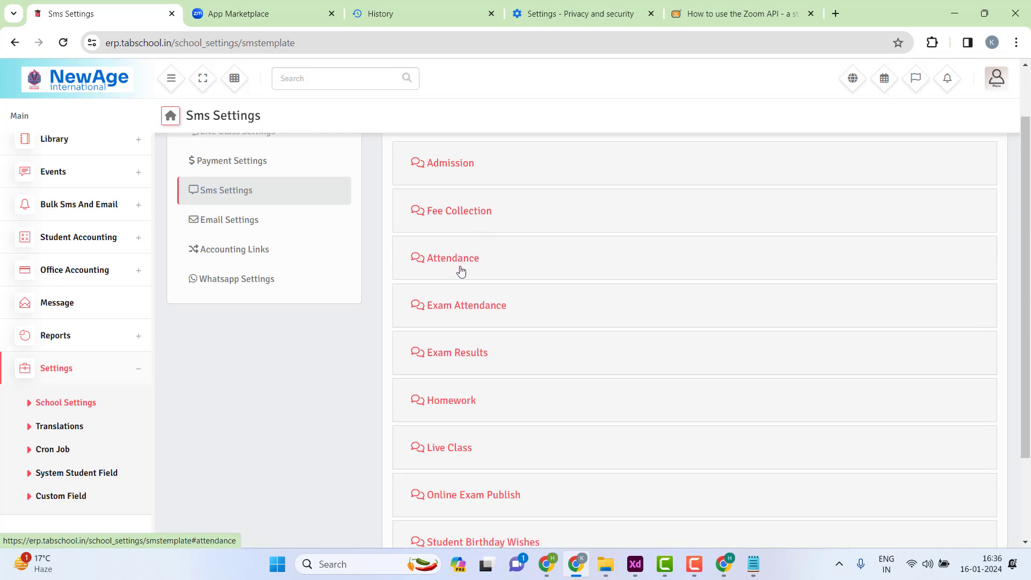
pyautogui.scroll(-2, 467, 322)
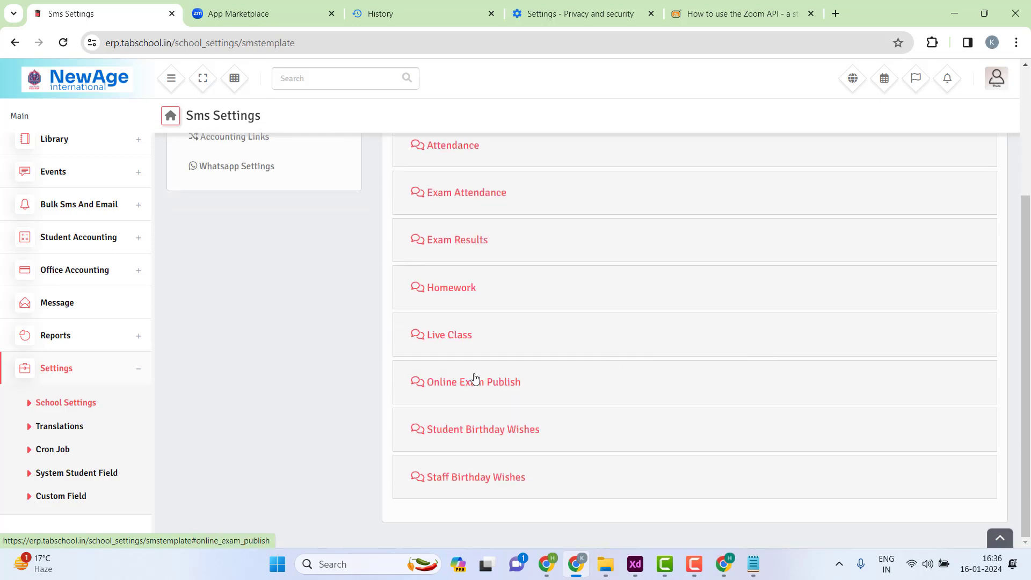
pyautogui.click(753, 564)
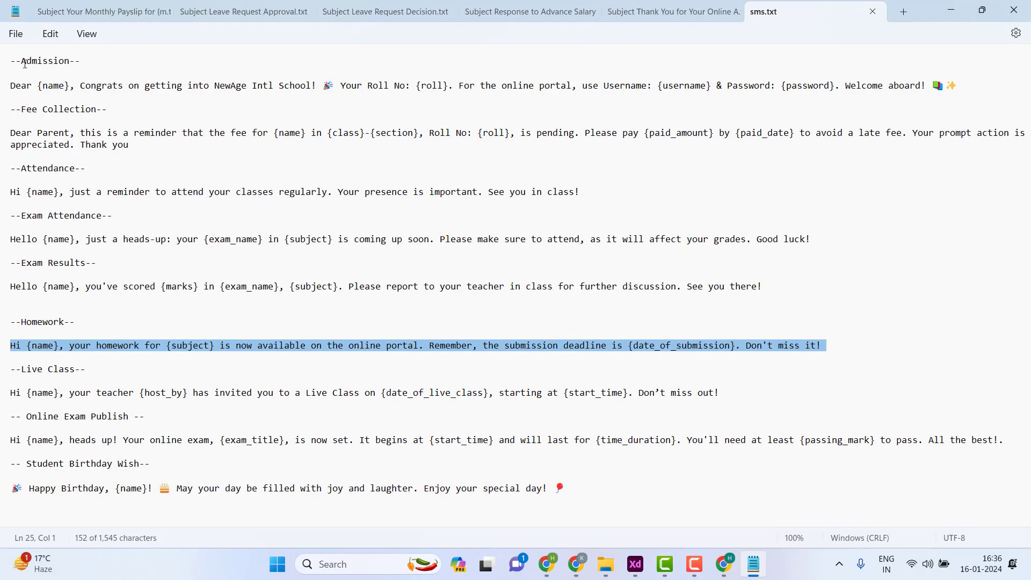
# - Look over the sms.txt template text, then minimise Notepad to reveal the Sms Settings page
pyautogui.moveTo(25, 64); pyautogui.dragTo(591, 497)
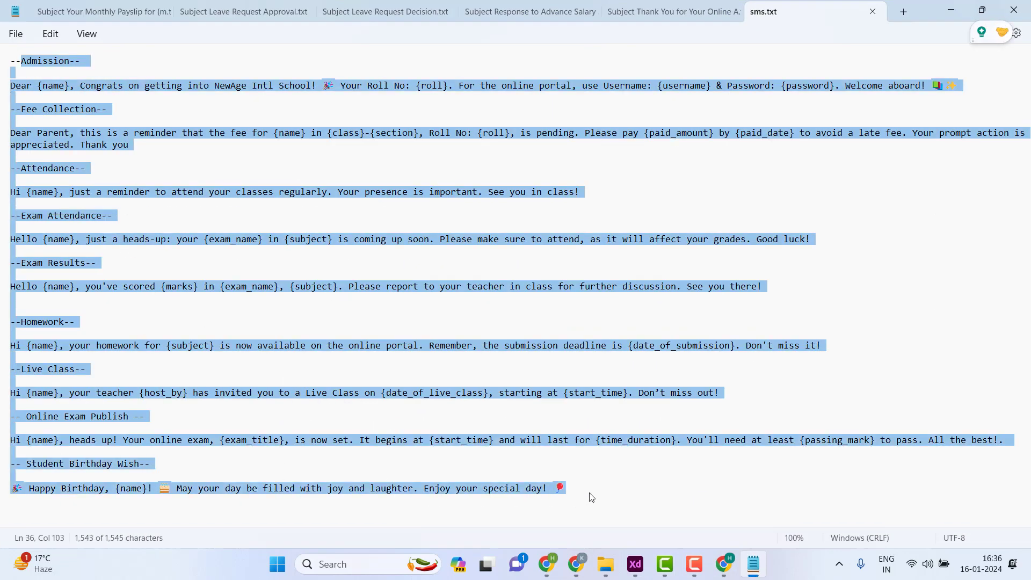
pyautogui.click(591, 498)
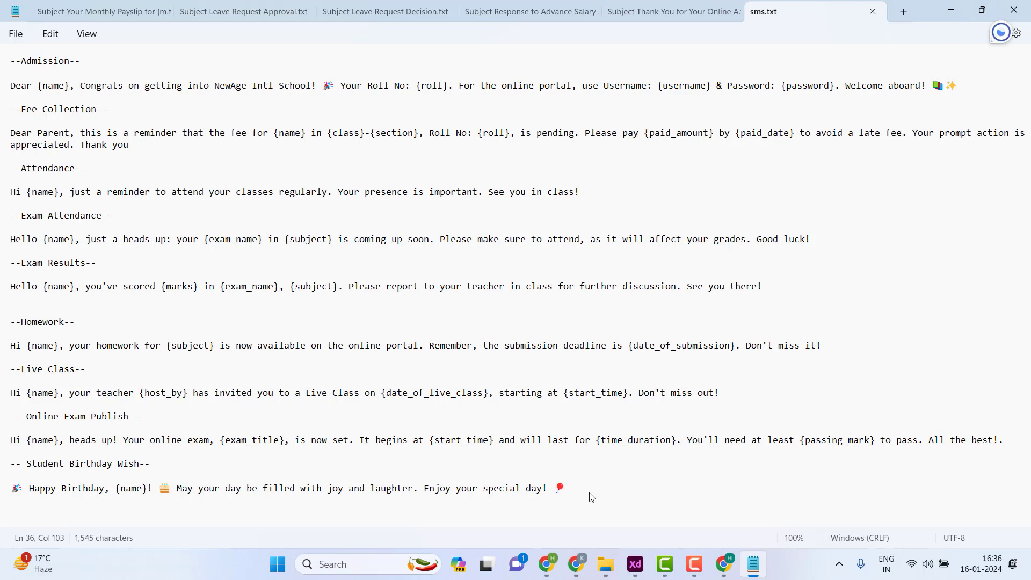
pyautogui.moveTo(591, 497); pyautogui.dragTo(4, 52)
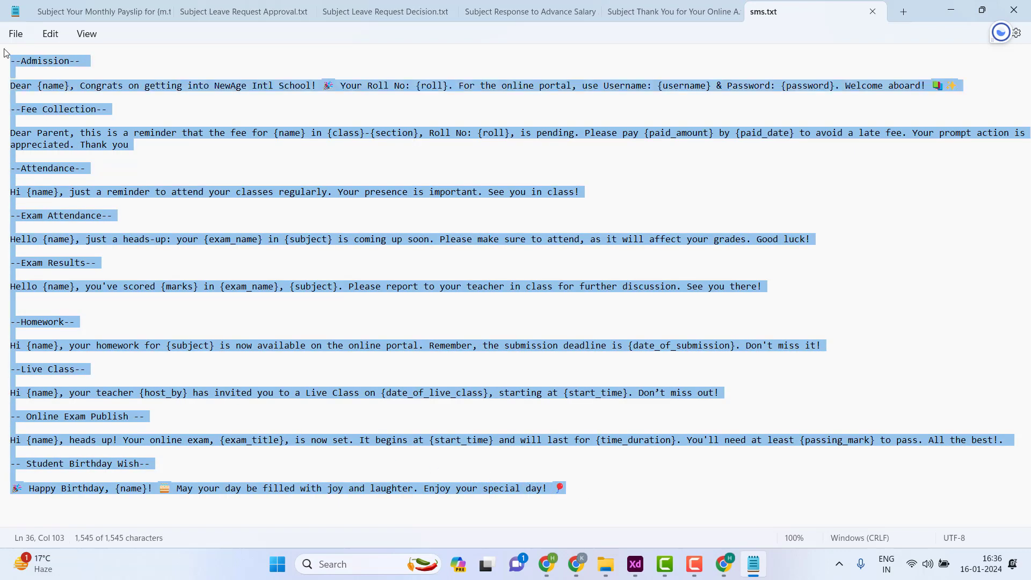
pyautogui.click(194, 192)
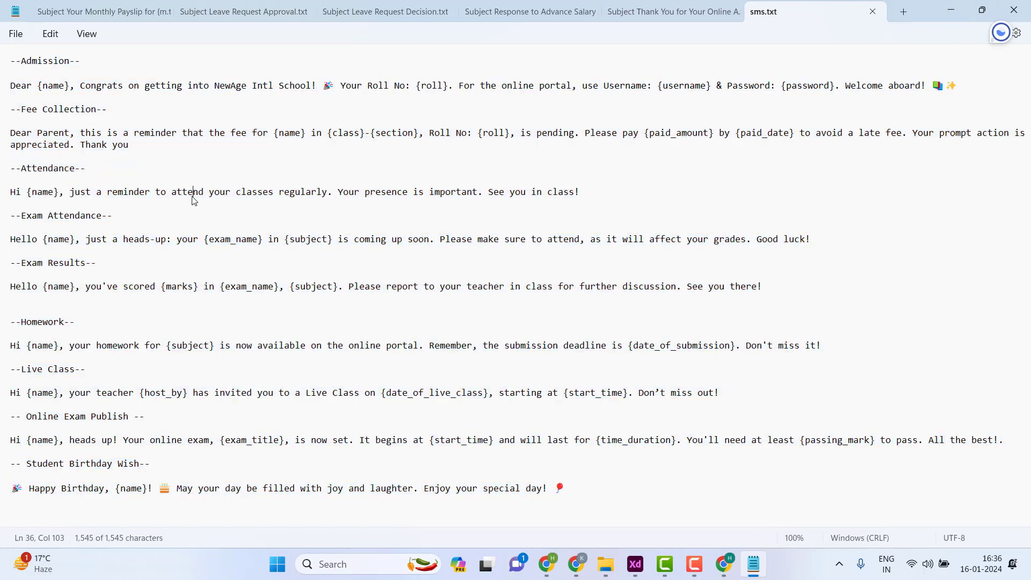
pyautogui.click(955, 9)
pyautogui.scroll(3, 323, 253)
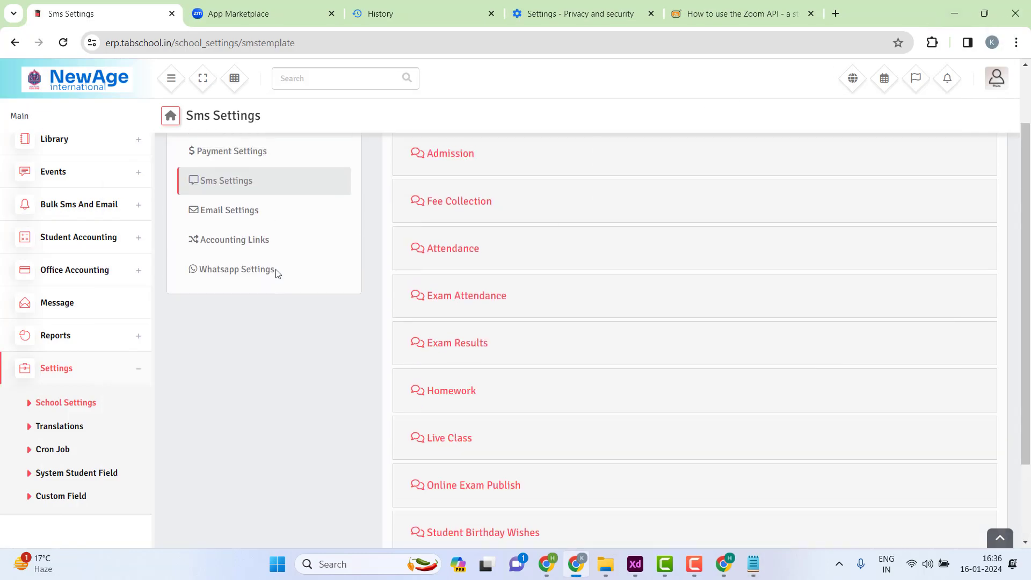
# - Open Email Settings, keep PHP Mail as protocol, and begin typing the admin e-mail into System Email
pyautogui.click(235, 251)
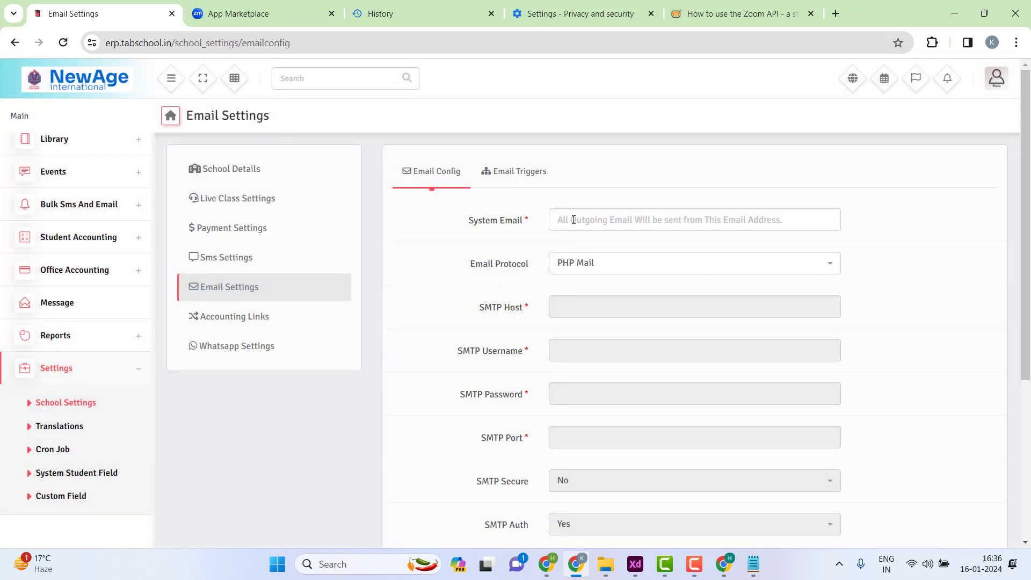
pyautogui.click(574, 219)
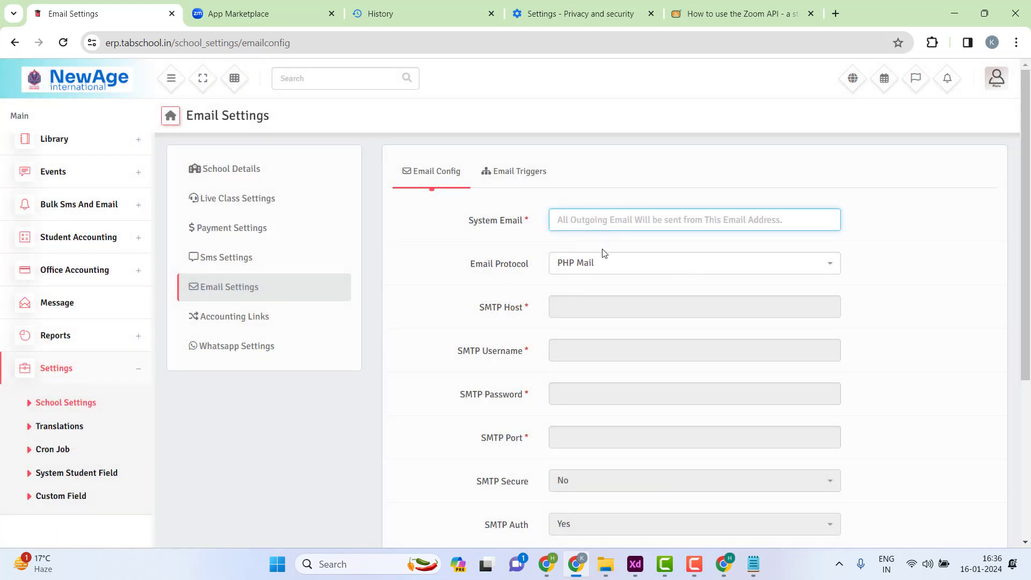
pyautogui.click(608, 263)
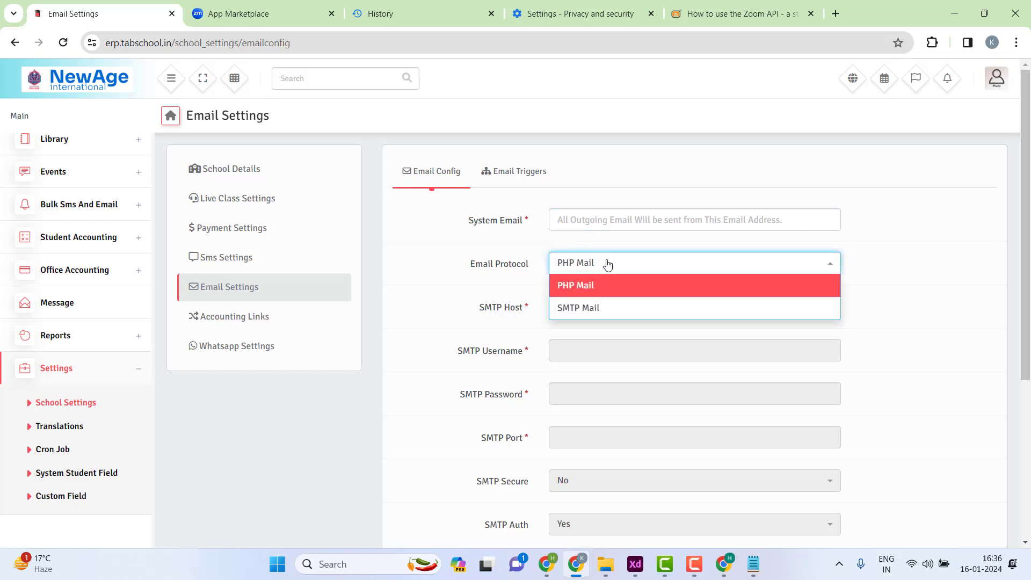
pyautogui.click(598, 295)
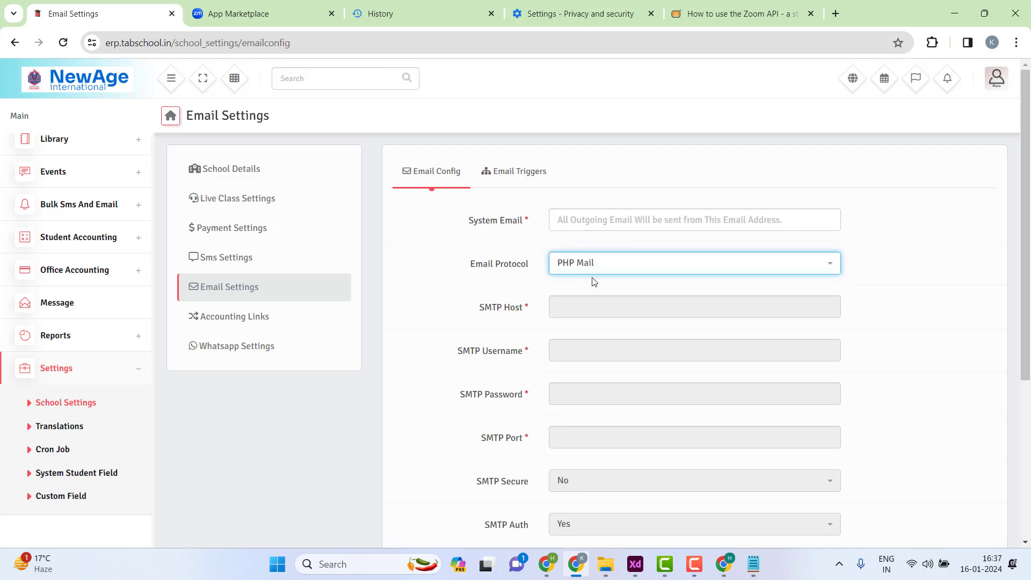
pyautogui.click(575, 219)
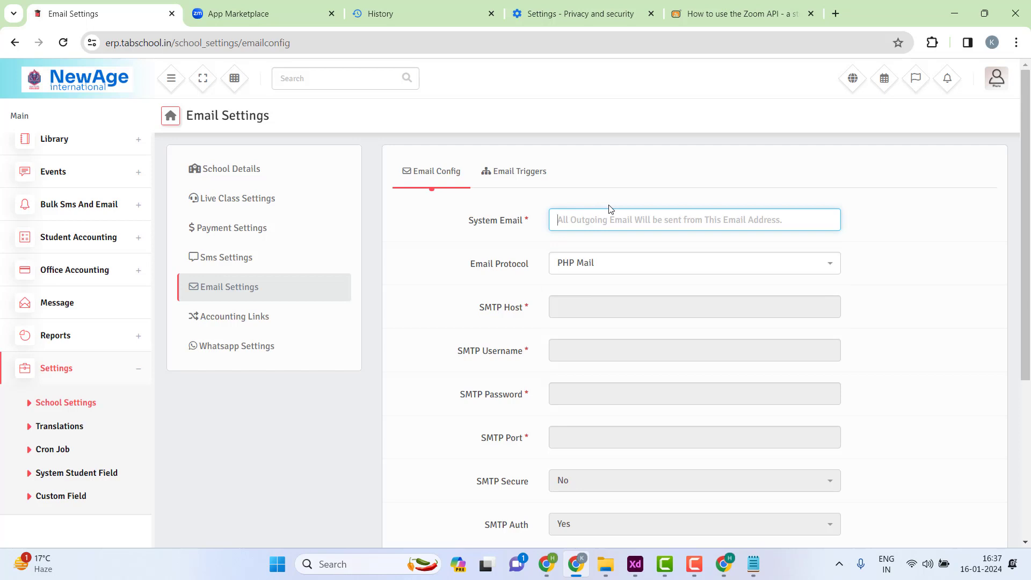
pyautogui.write('Newa')
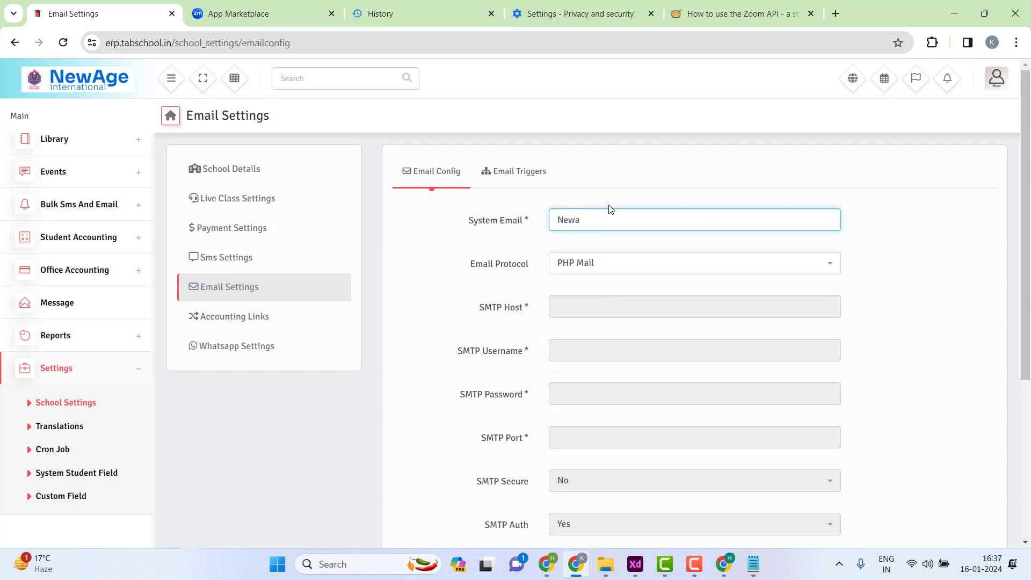
pyautogui.press('BackSpace')
pyautogui.write('ad')
pyautogui.write('geinternational.com')
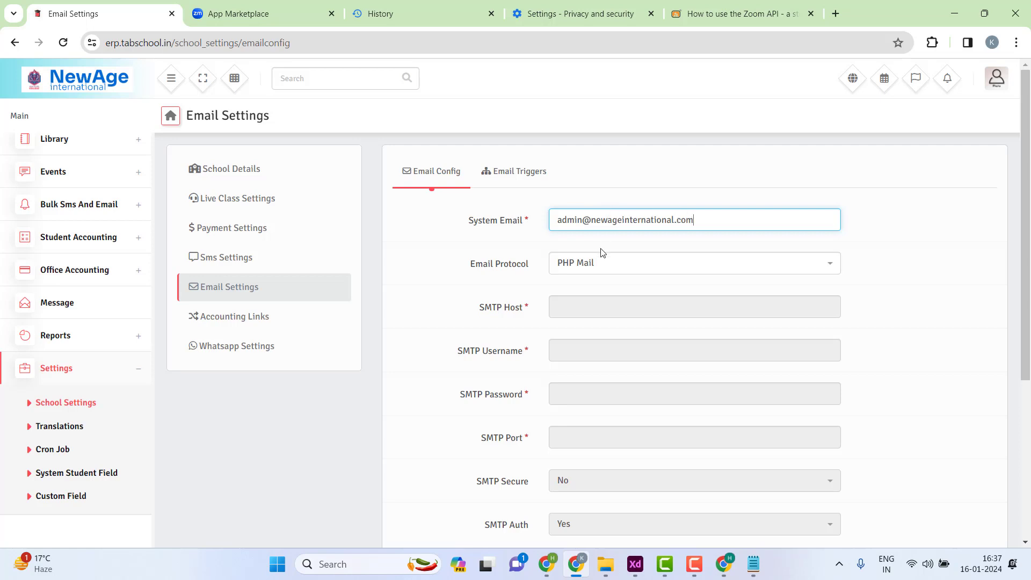
# - Change the Email Protocol from PHP Mail to SMTP Mail
pyautogui.click(601, 261)
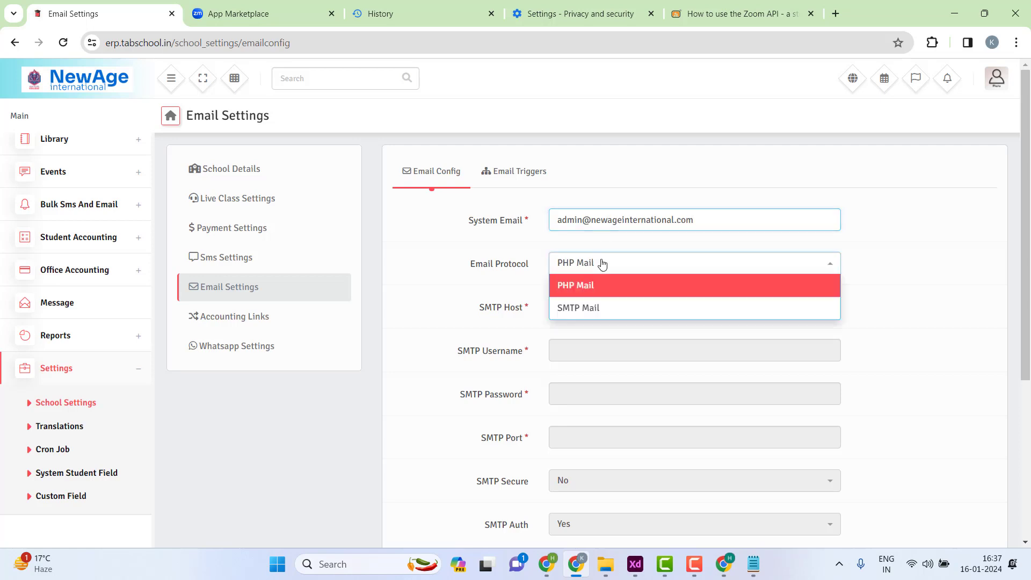
pyautogui.click(601, 261)
pyautogui.scroll(-3, 642, 260)
pyautogui.scroll(-3, 596, 390)
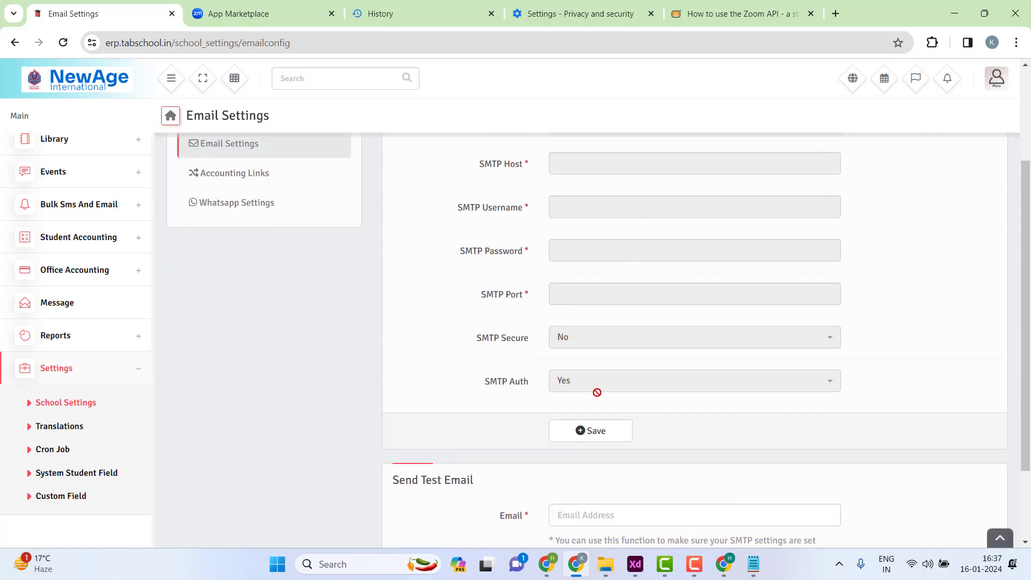
pyautogui.scroll(6, 640, 353)
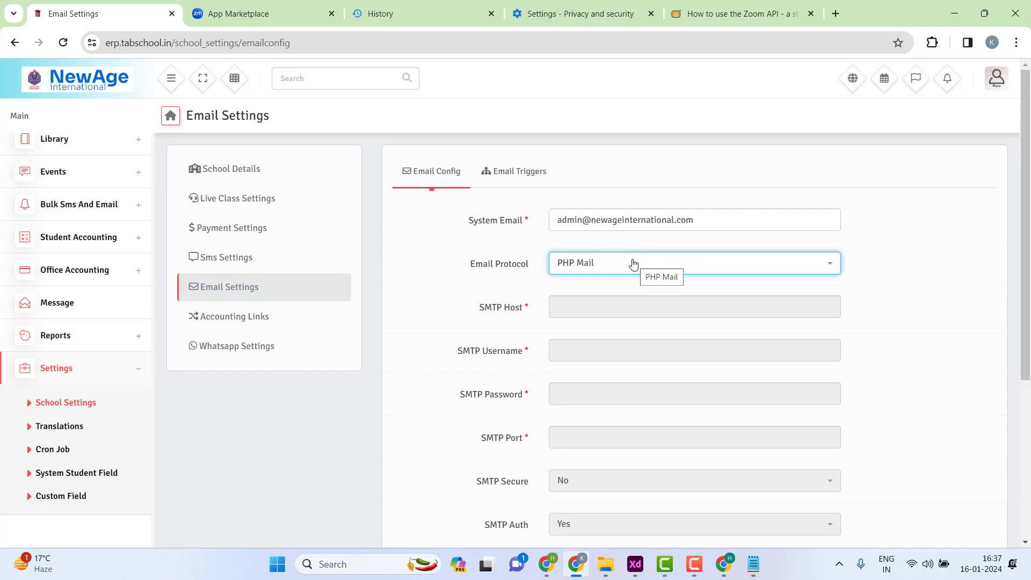
pyautogui.scroll(-1, 633, 263)
pyautogui.click(610, 197)
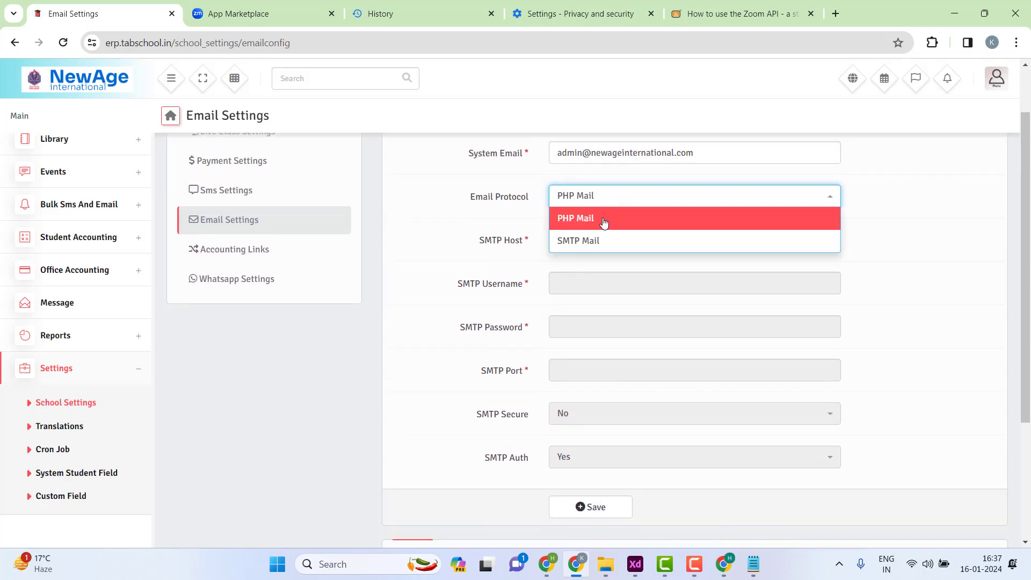
pyautogui.click(588, 241)
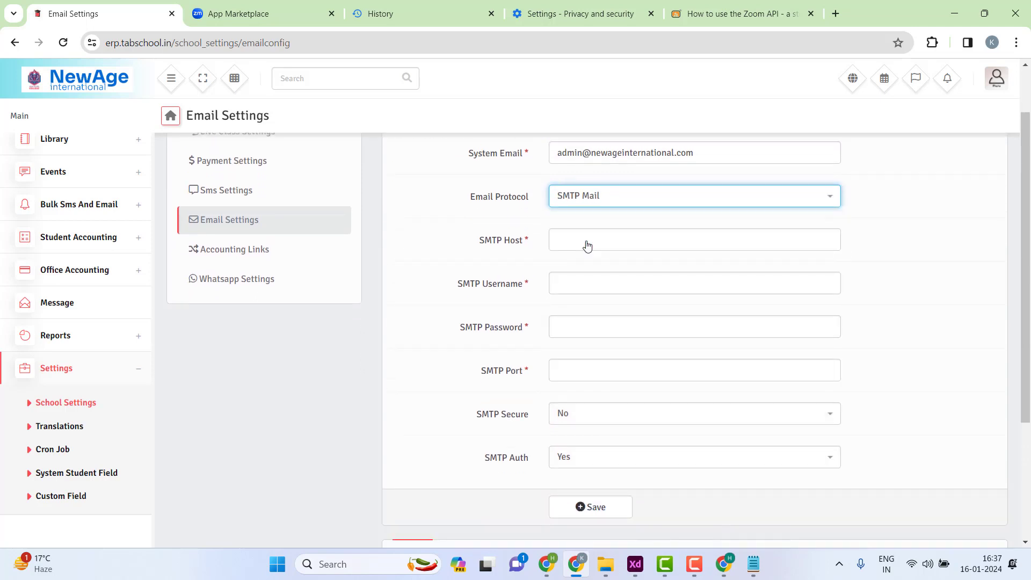
# - Step through the SMTP Host, Username, Password and Port fields, leaving Secure at No and Auth at Yes
pyautogui.moveTo(472, 244); pyautogui.dragTo(544, 241)
pyautogui.click(524, 251)
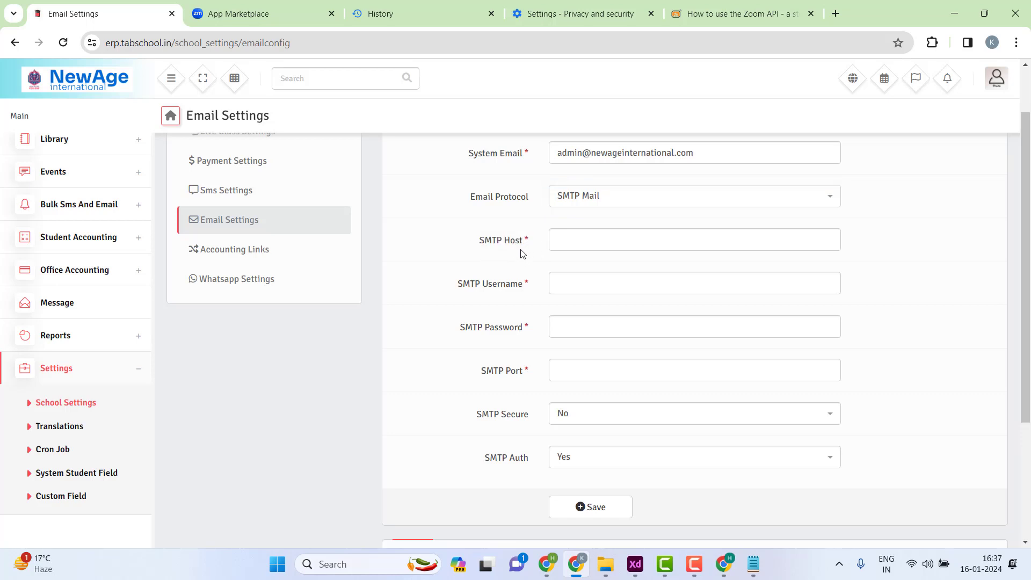
pyautogui.click(575, 230)
pyautogui.click(575, 283)
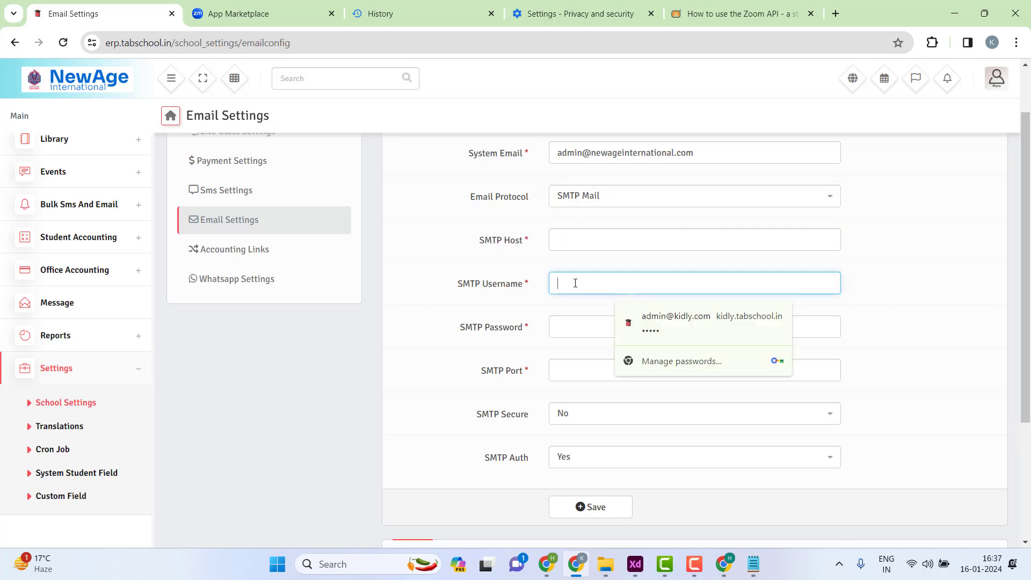
pyautogui.click(557, 323)
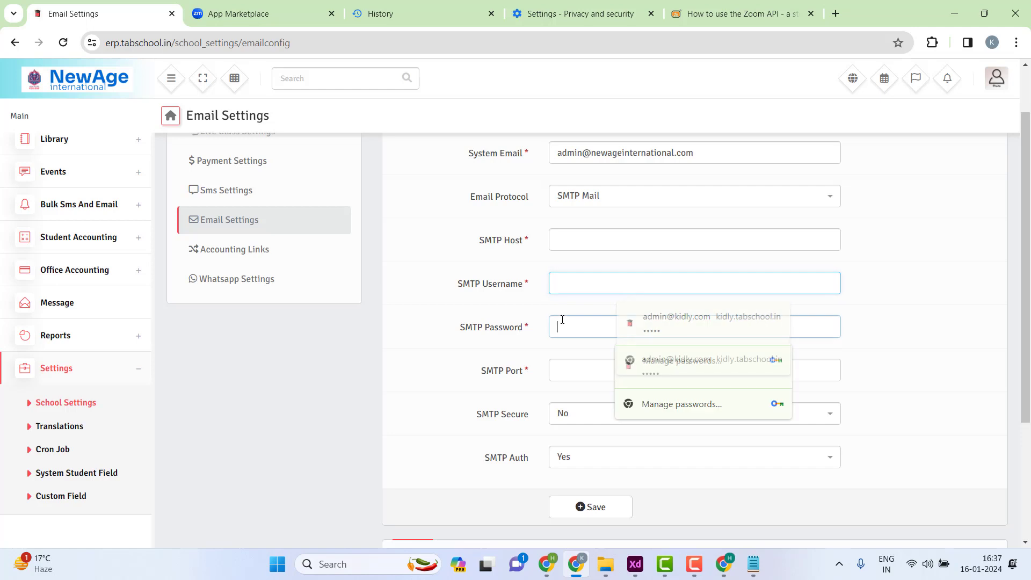
pyautogui.click(560, 370)
pyautogui.click(575, 414)
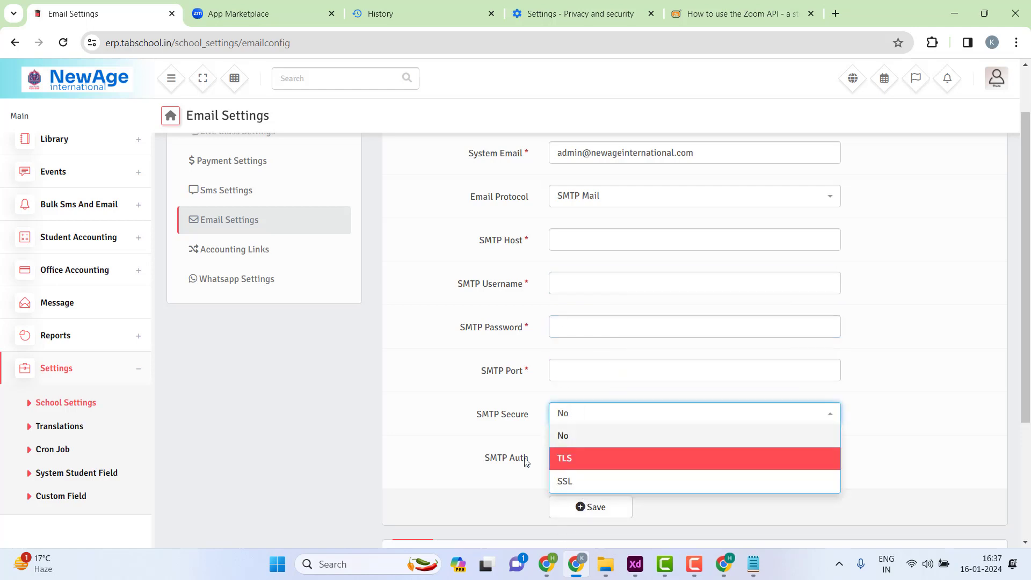
pyautogui.click(526, 462)
pyautogui.click(562, 458)
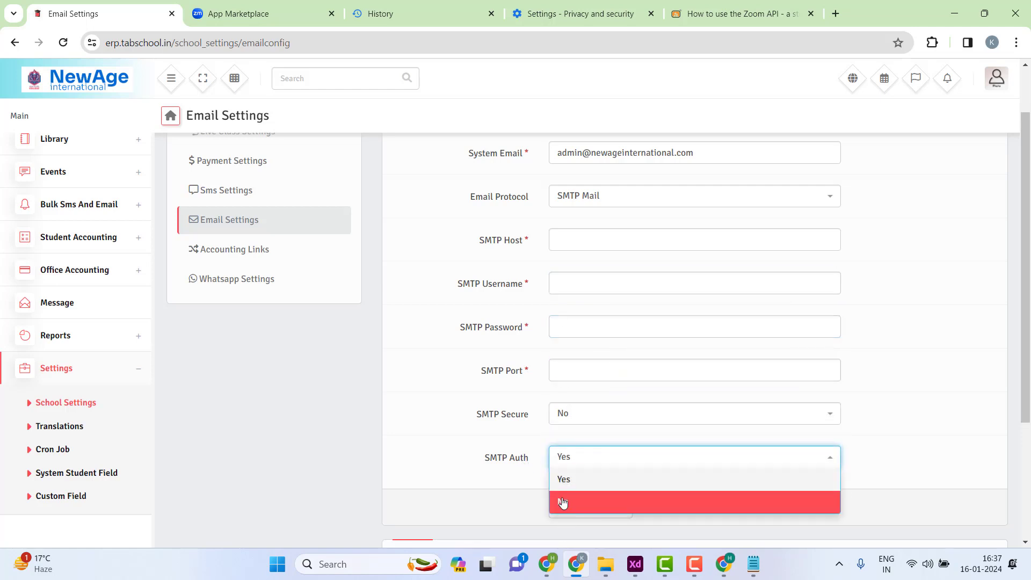
pyautogui.click(490, 462)
pyautogui.scroll(-3, 489, 456)
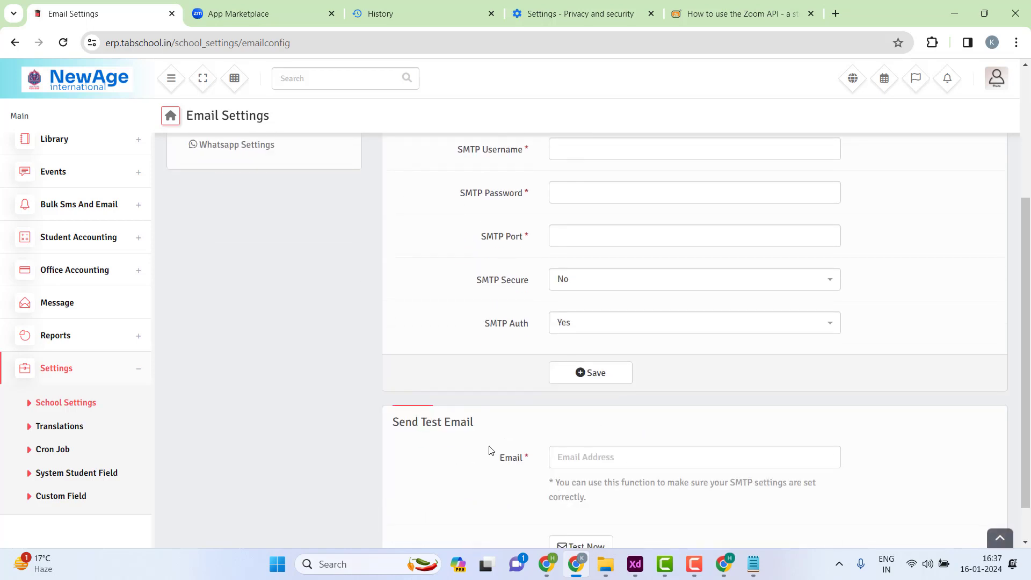
pyautogui.scroll(3, 537, 302)
# - Highlight the SMTP field labels and System Email address, then open a new browser tab
pyautogui.moveTo(476, 237); pyautogui.dragTo(532, 235)
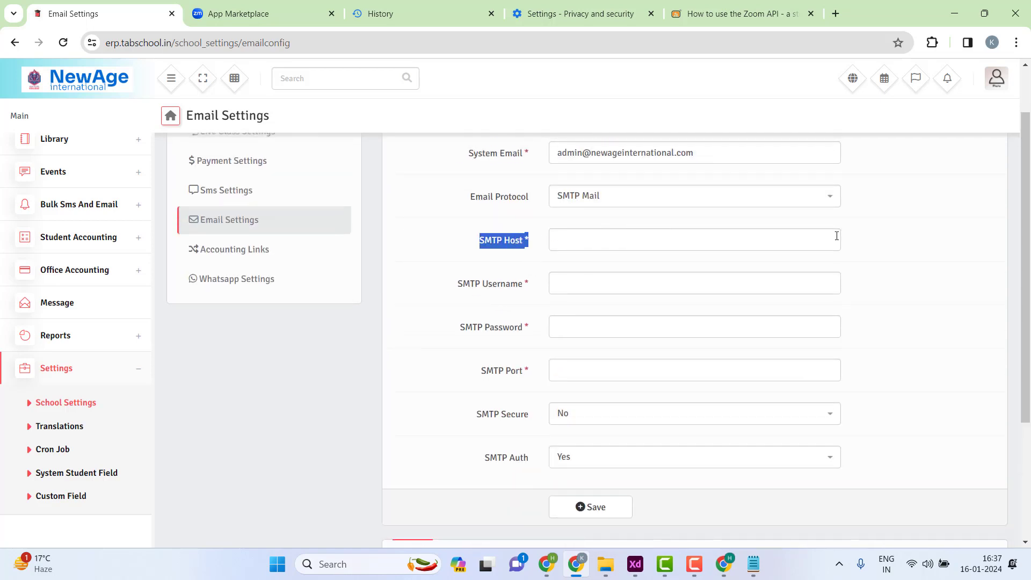
pyautogui.moveTo(836, 236); pyautogui.dragTo(869, 468)
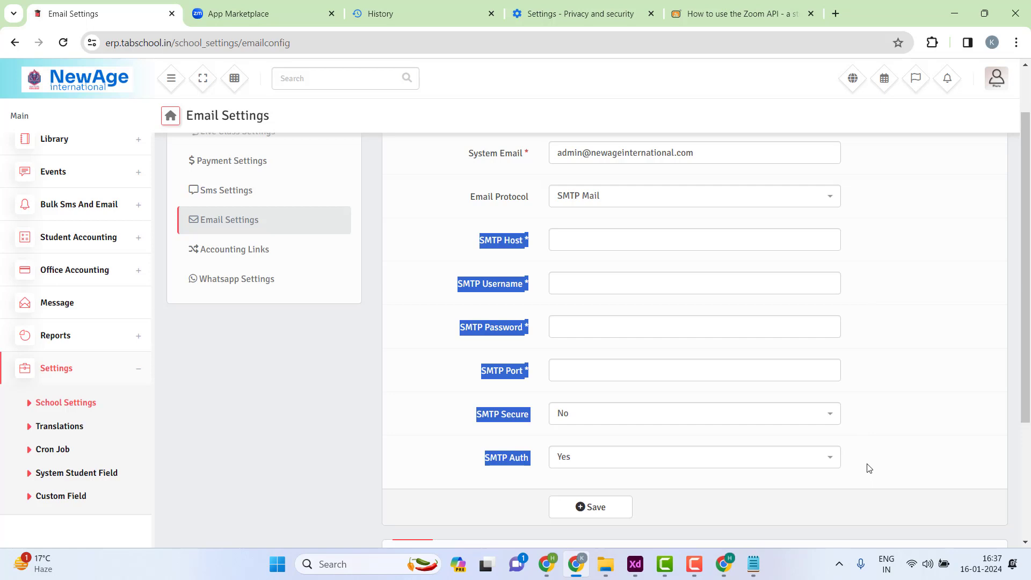
pyautogui.click(869, 468)
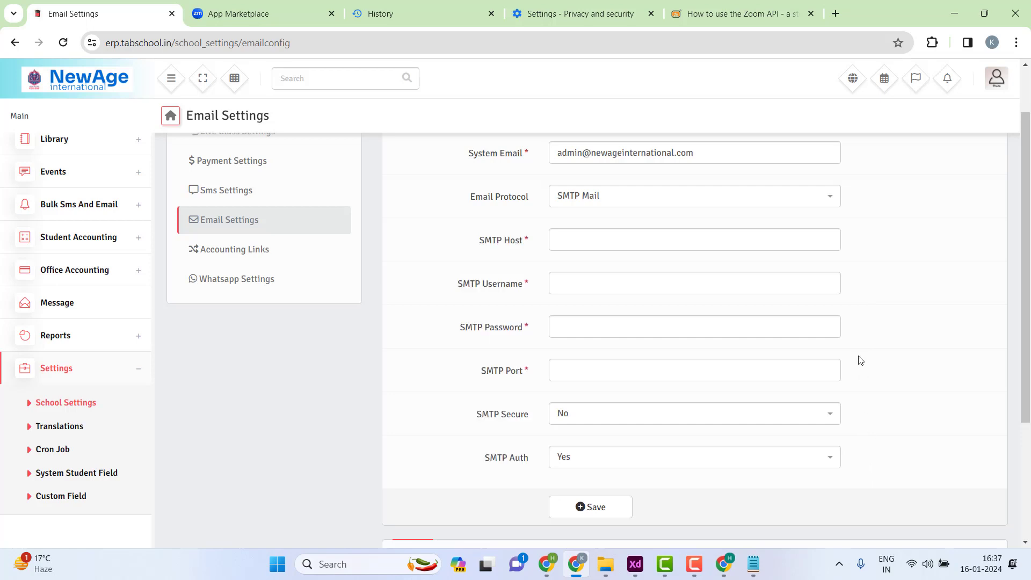
pyautogui.moveTo(697, 163); pyautogui.dragTo(553, 171)
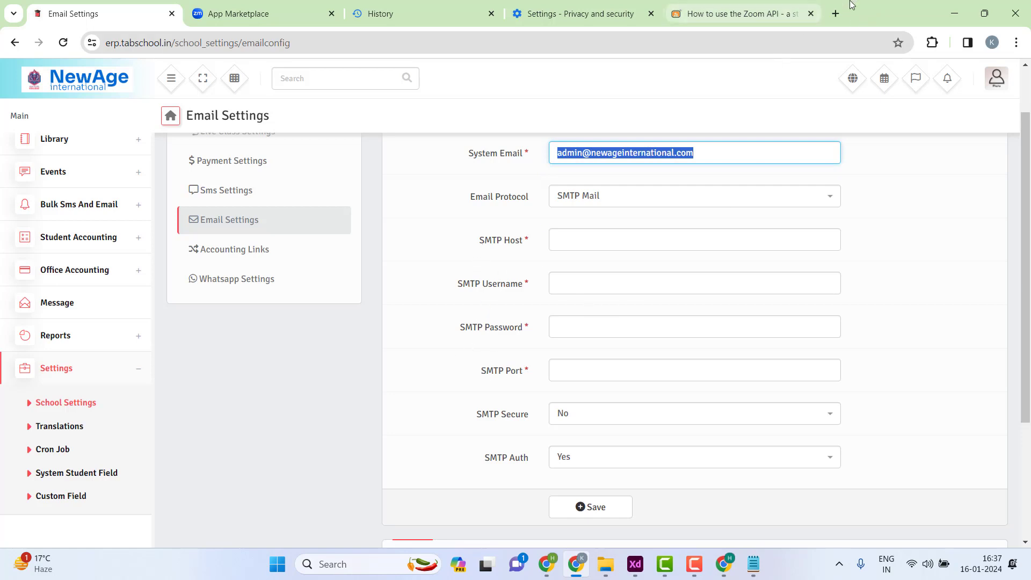
pyautogui.click(836, 13)
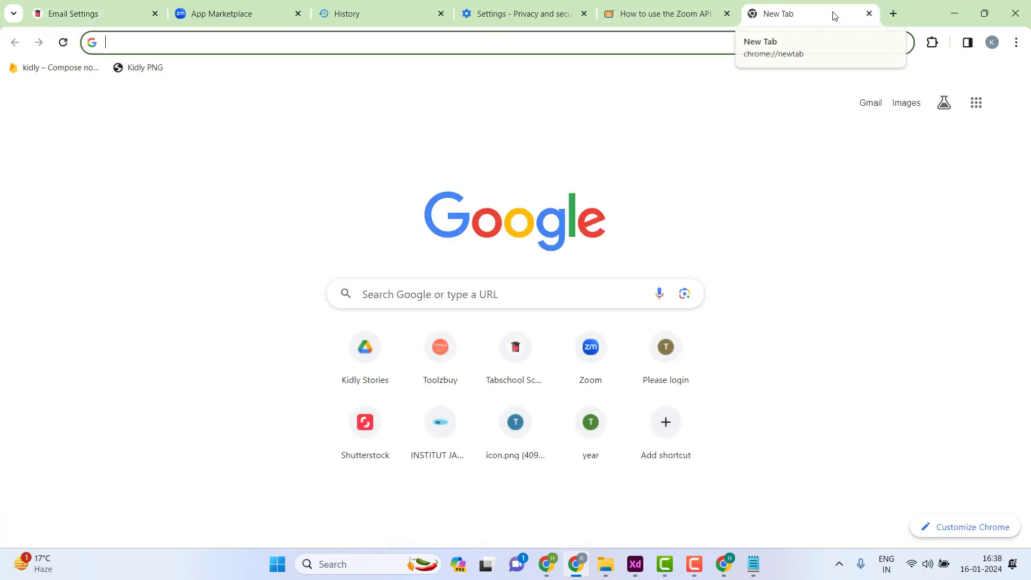
# - Search Google for 'smtp details for gmail'
pyautogui.write('SMT')
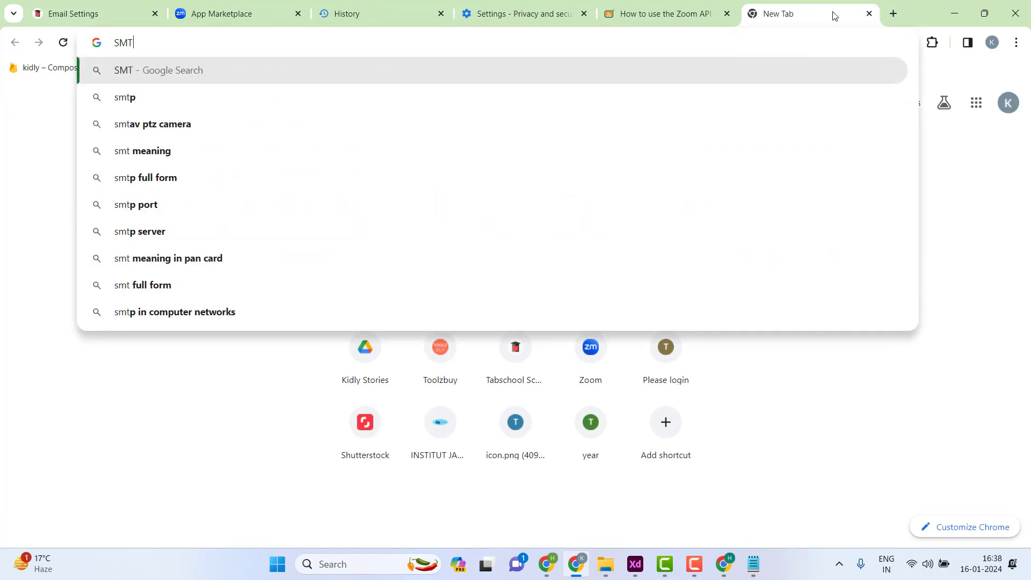
pyautogui.write('P Details')
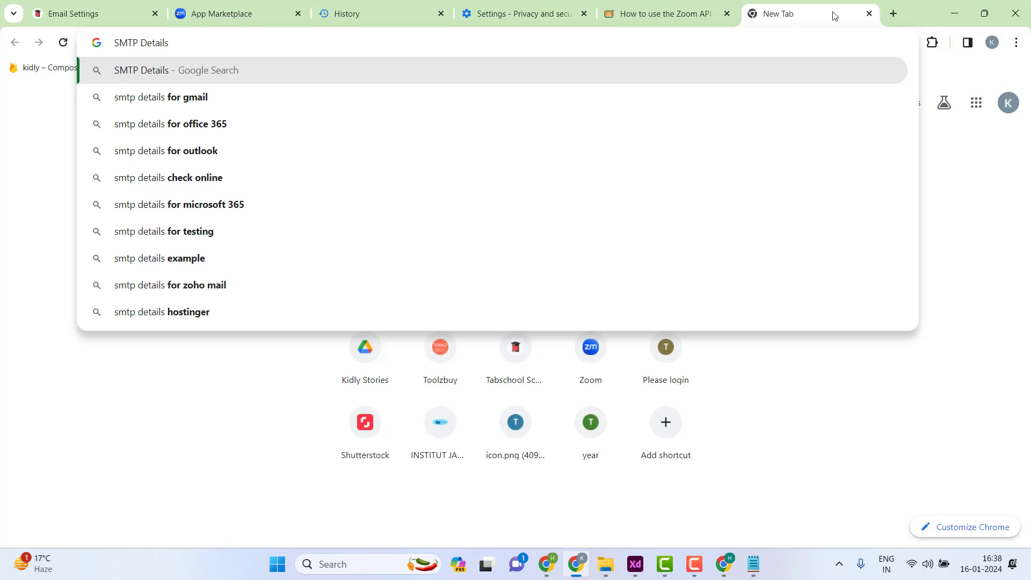
pyautogui.press('Down')
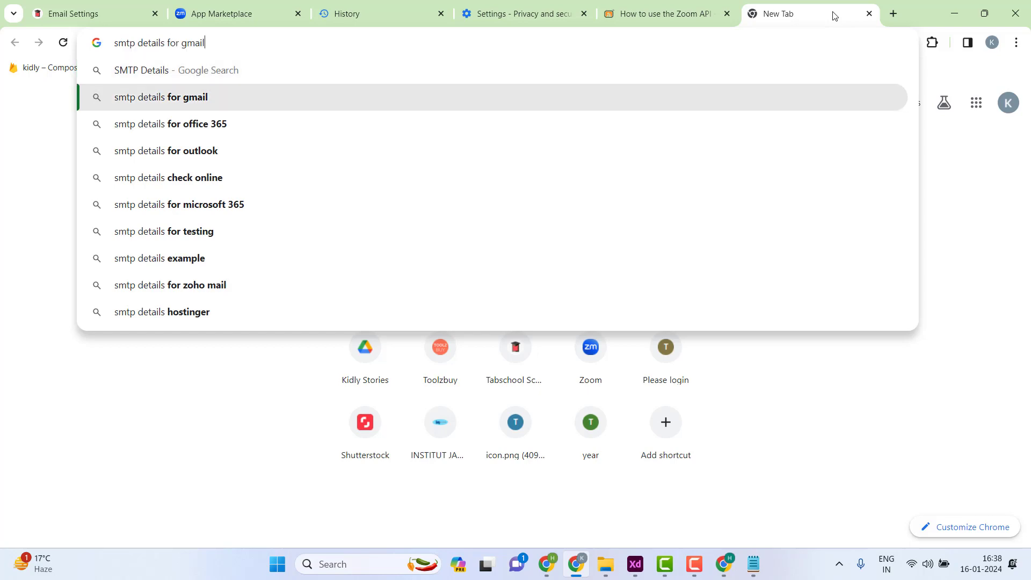
pyautogui.press('Return')
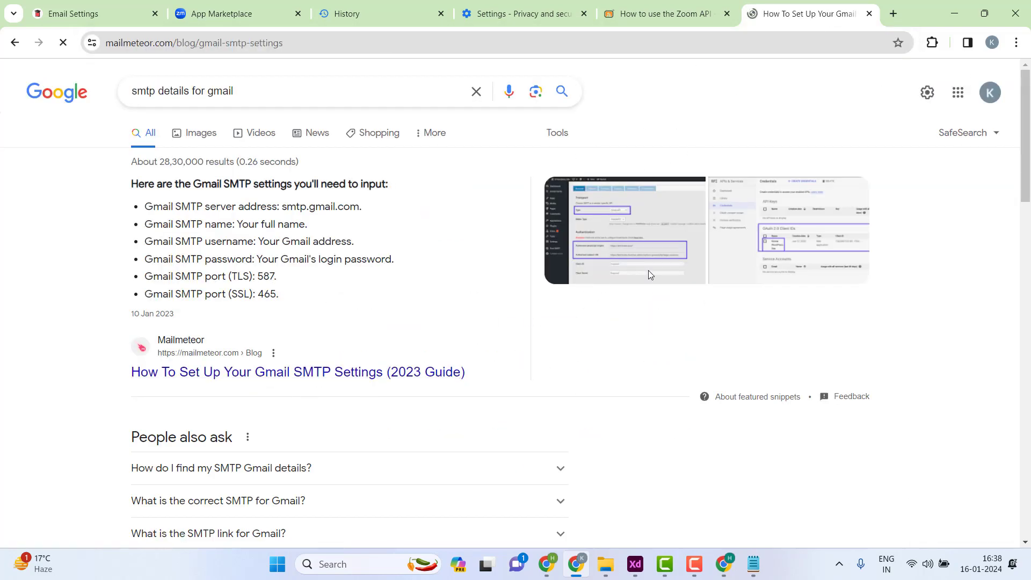
pyautogui.scroll(-8, 510, 293)
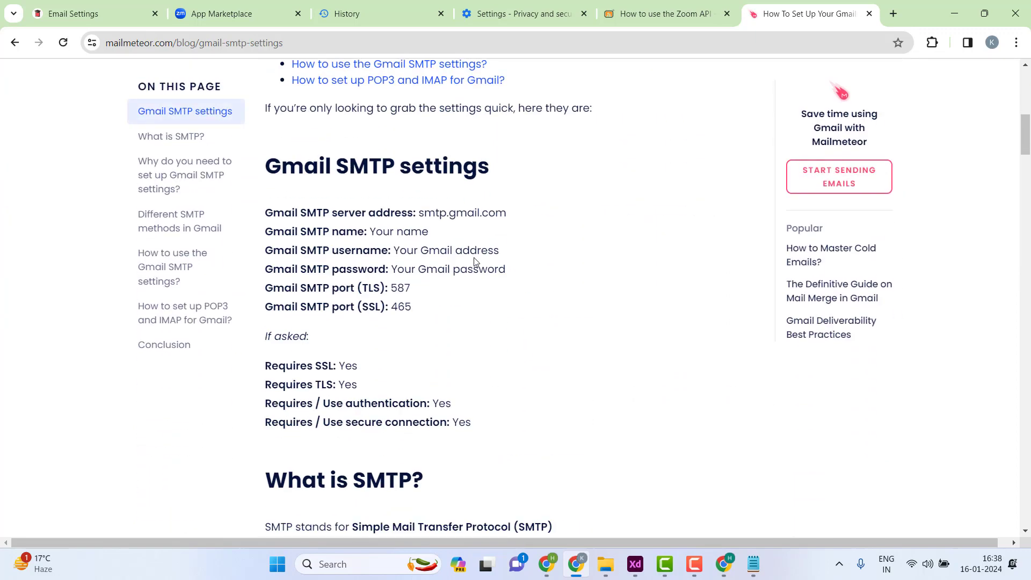
# - Highlight the Gmail SMTP server, name, username, password and TLS port, then return to the results
pyautogui.moveTo(422, 210); pyautogui.dragTo(509, 207)
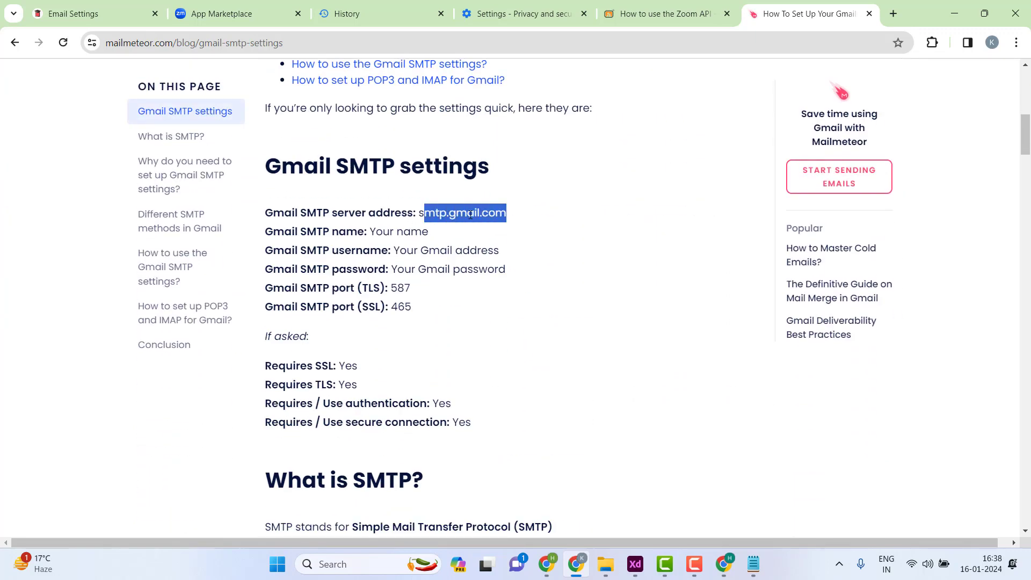
pyautogui.moveTo(436, 236); pyautogui.dragTo(350, 231)
pyautogui.moveTo(411, 247); pyautogui.dragTo(506, 255)
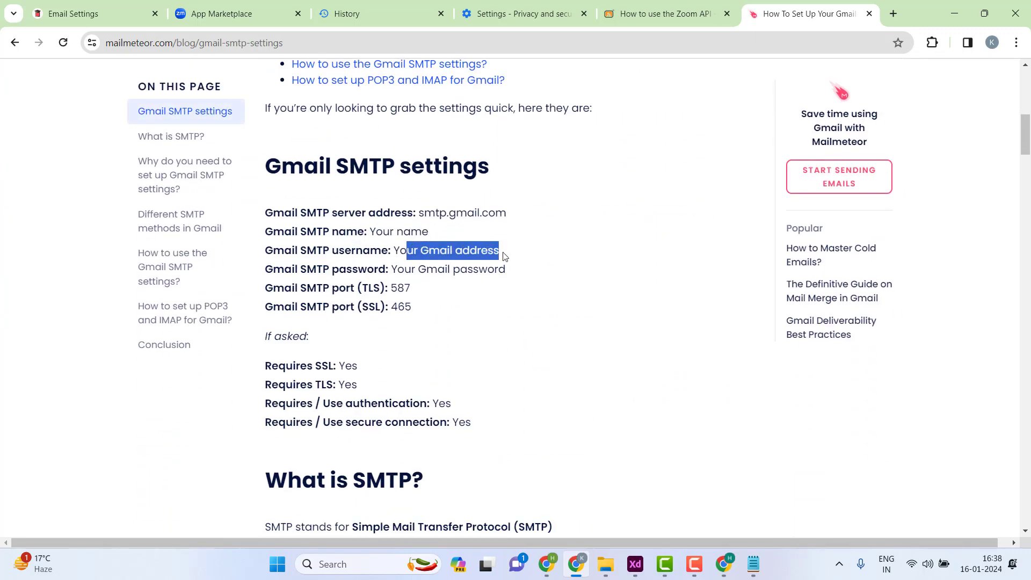
pyautogui.moveTo(411, 269); pyautogui.dragTo(266, 217)
pyautogui.click(418, 290)
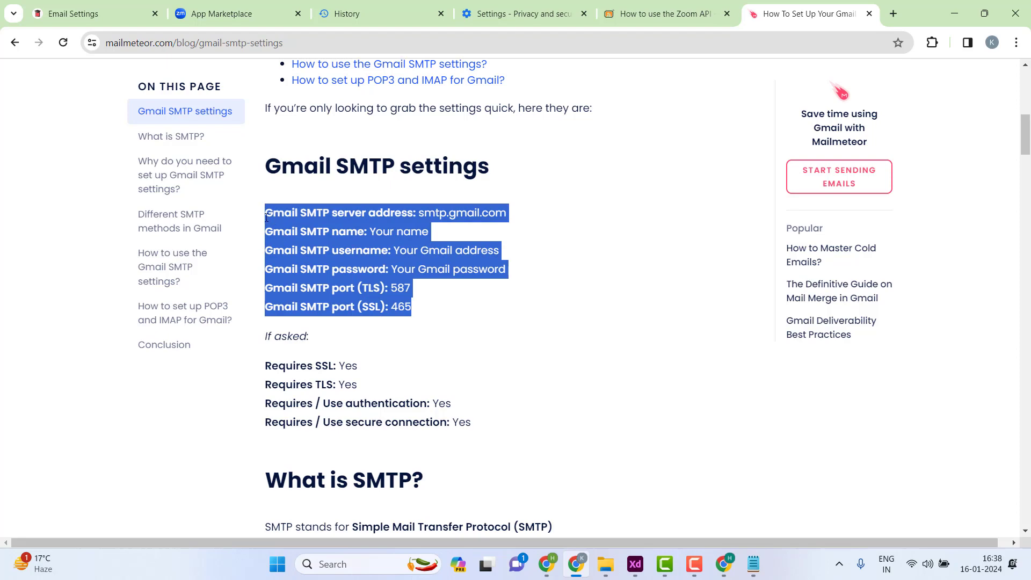
pyautogui.click(14, 42)
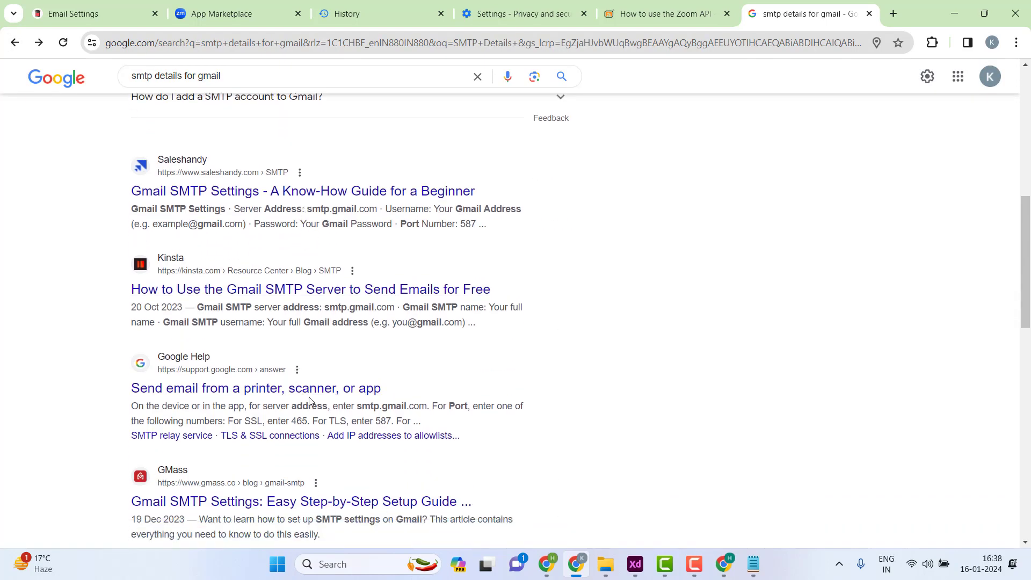
# - Back in Email Settings, leave SMTP Auth at Yes and open the Email Triggers tab
pyautogui.click(104, 18)
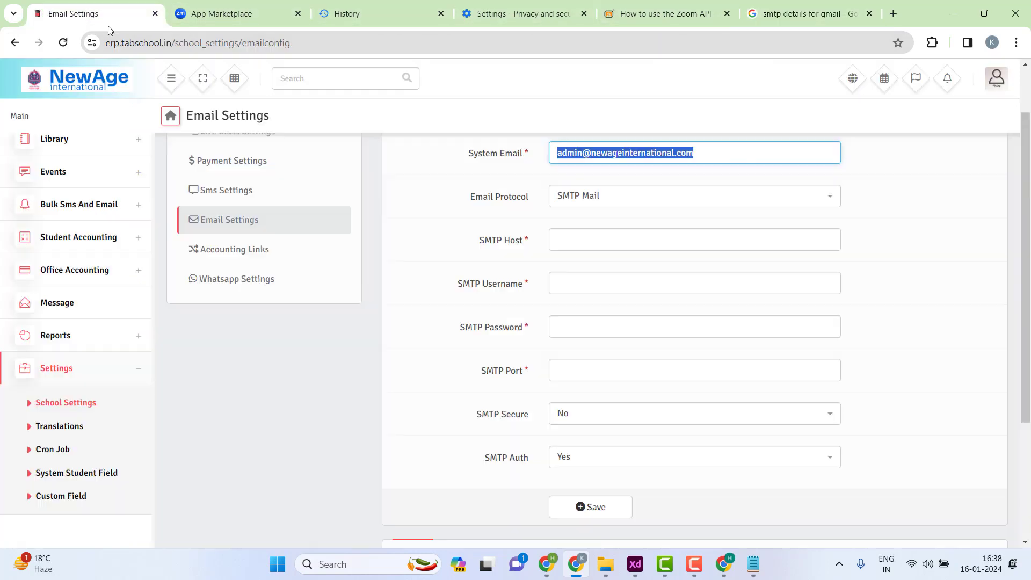
pyautogui.click(633, 461)
pyautogui.click(489, 448)
pyautogui.scroll(1, 530, 332)
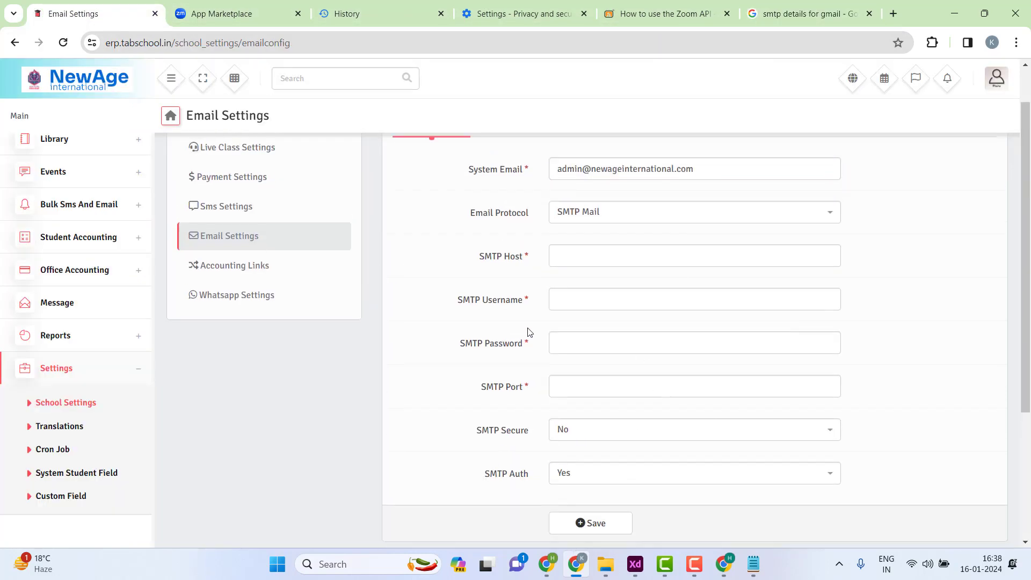
pyautogui.scroll(1, 530, 333)
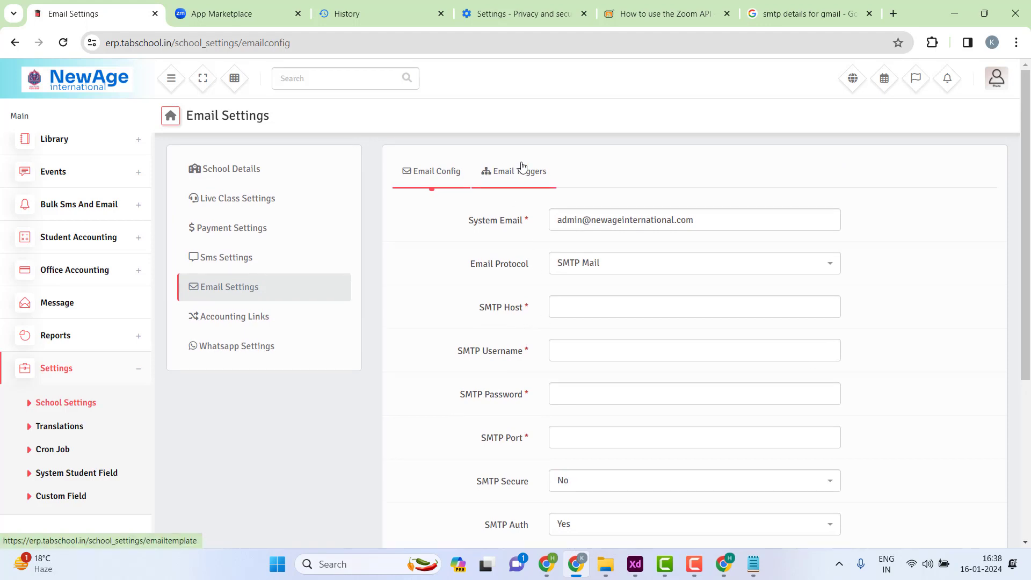
pyautogui.click(514, 172)
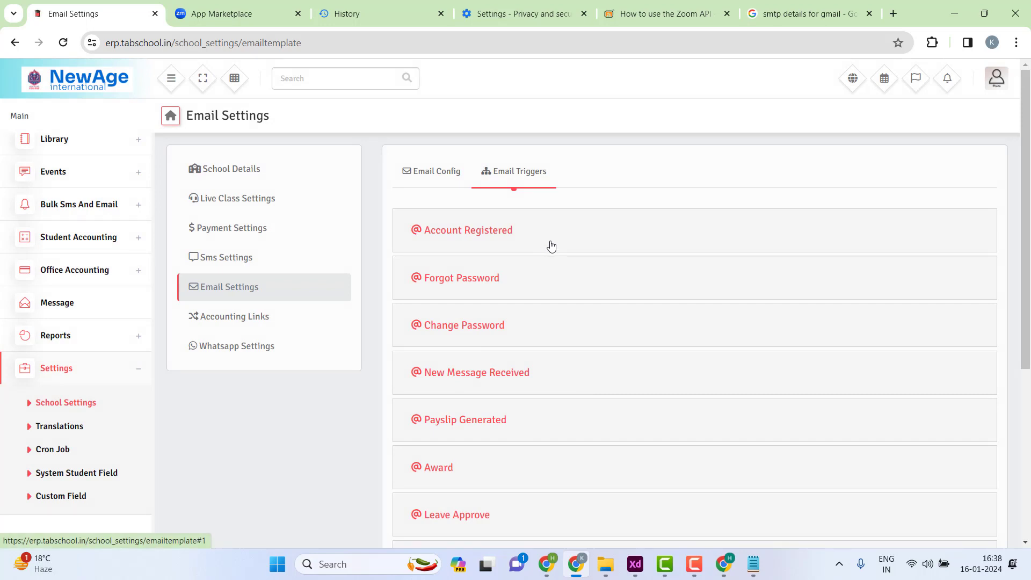
# - Expand New Message Received and tick its Notify Enable checkbox
pyautogui.click(475, 382)
pyautogui.scroll(-1, 488, 365)
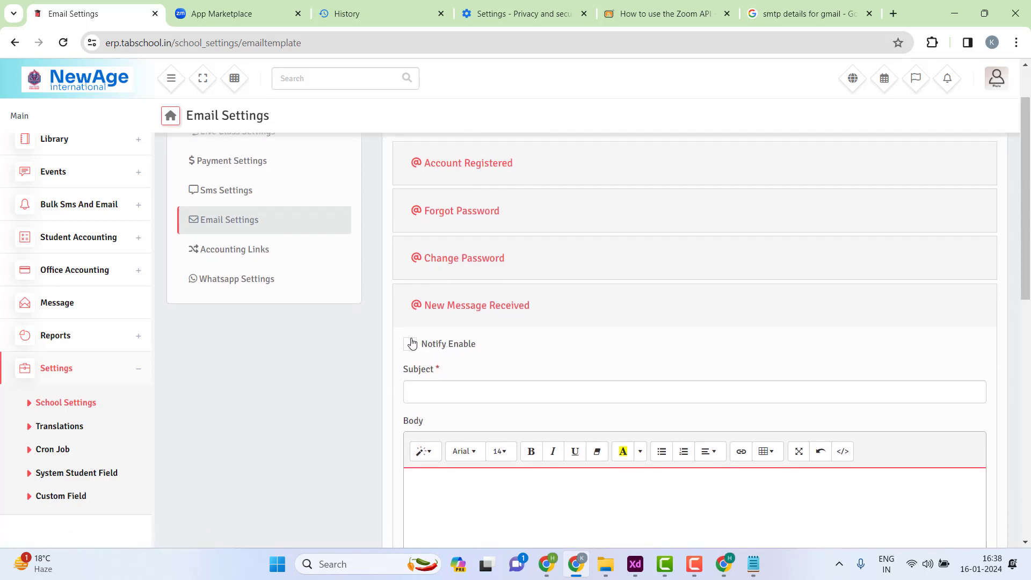
pyautogui.click(411, 344)
pyautogui.click(753, 564)
# - Open 'Subject You Have a New Message' in Notepad, select its subject line, then hide Notepad and Explorer
pyautogui.moveTo(605, 564)
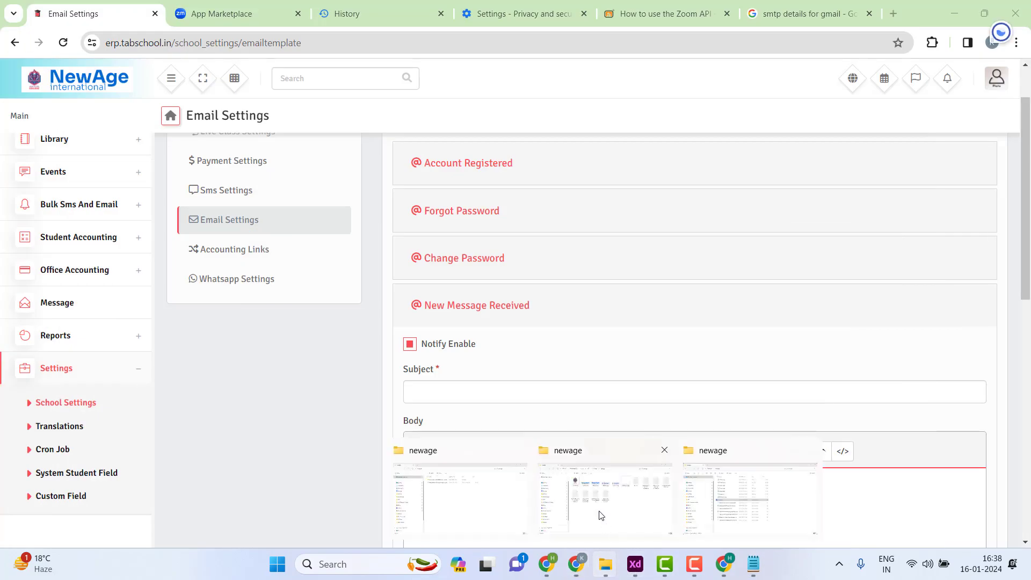
pyautogui.click(730, 496)
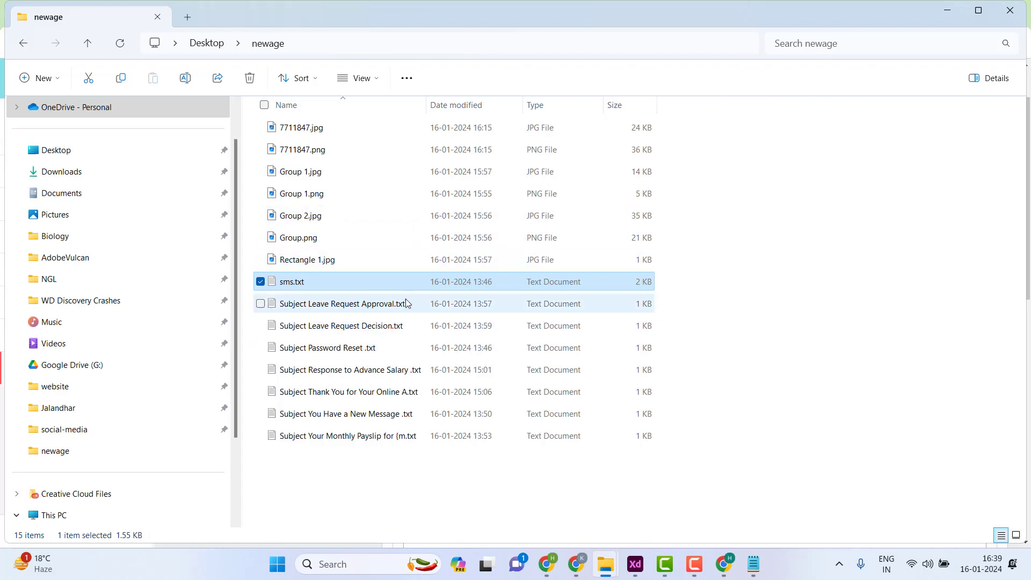
pyautogui.doubleClick(383, 414)
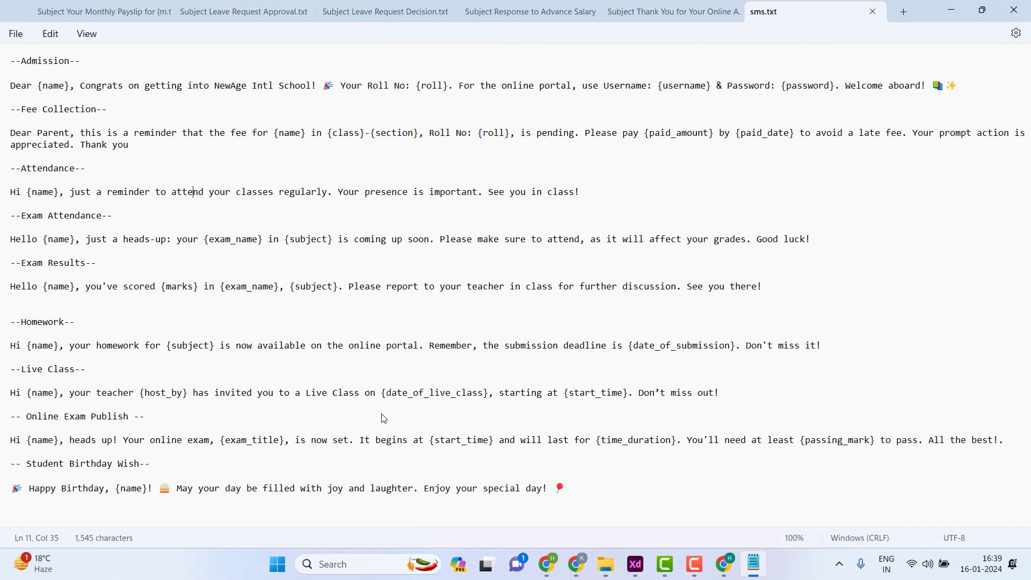
pyautogui.moveTo(193, 72); pyautogui.dragTo(63, 55)
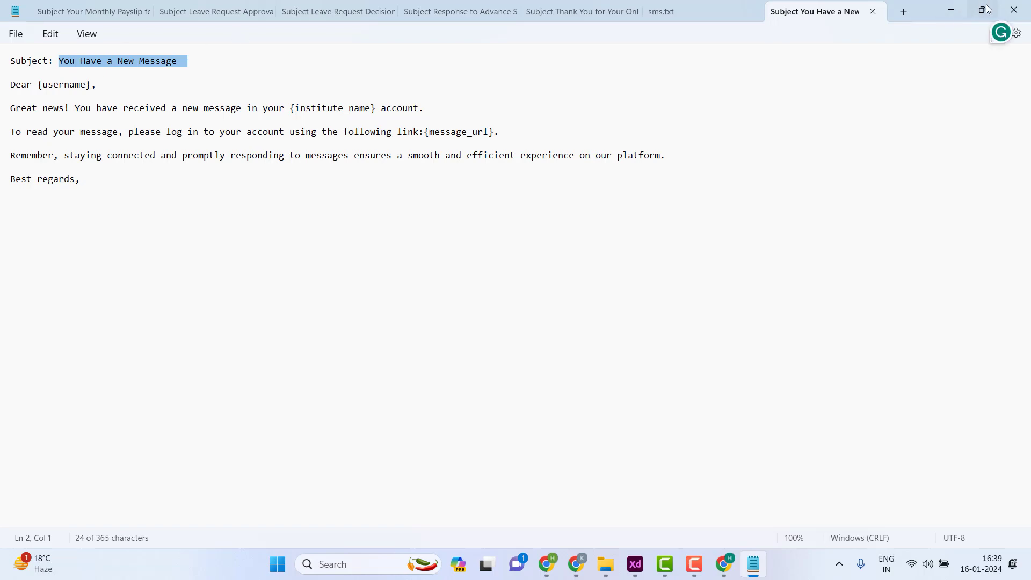
pyautogui.click(945, 12)
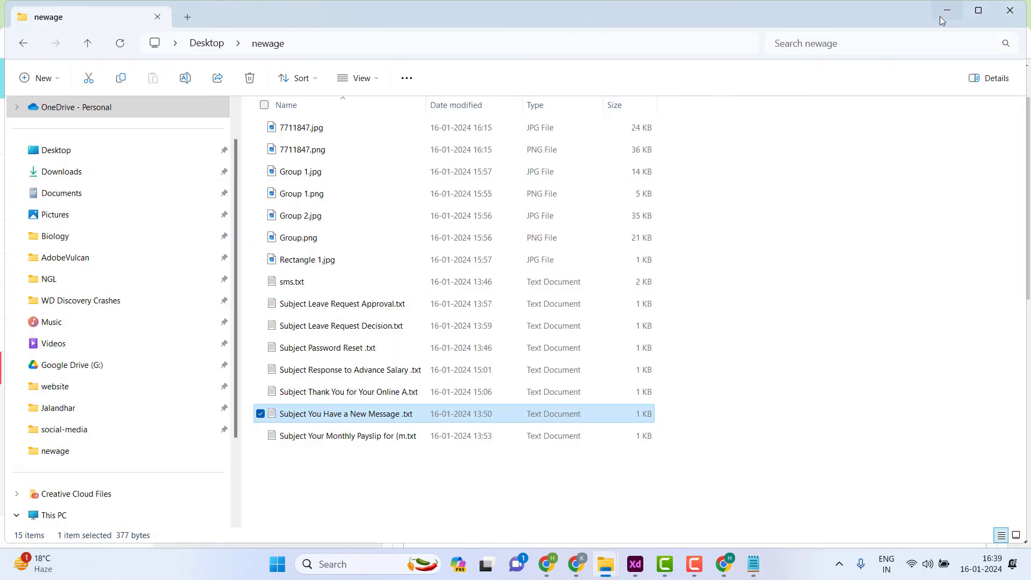
pyautogui.click(946, 11)
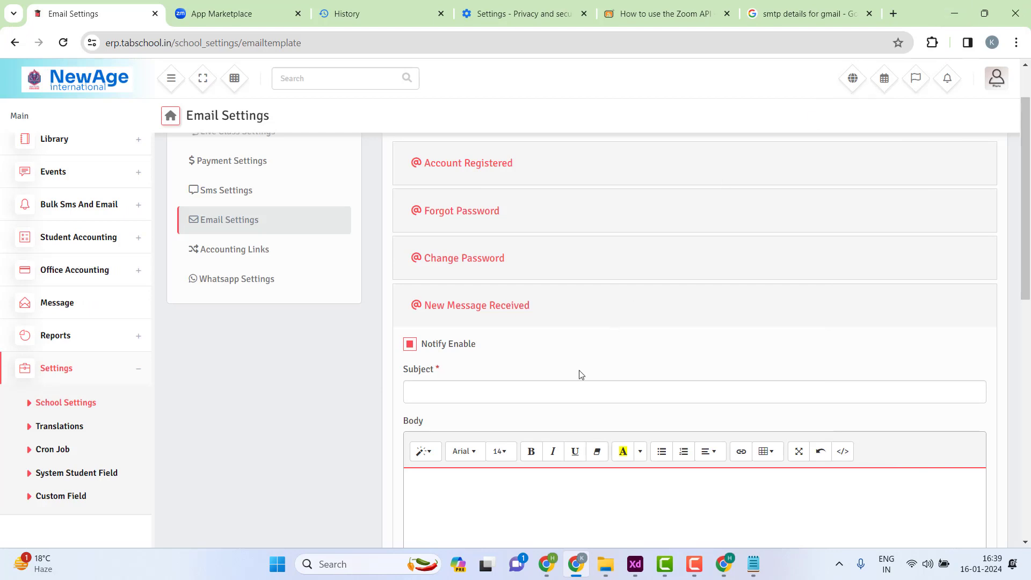
# - Paste 'You Have a New Message!' as the Subject and select the email body in Notepad
pyautogui.write('You Have a New Message')
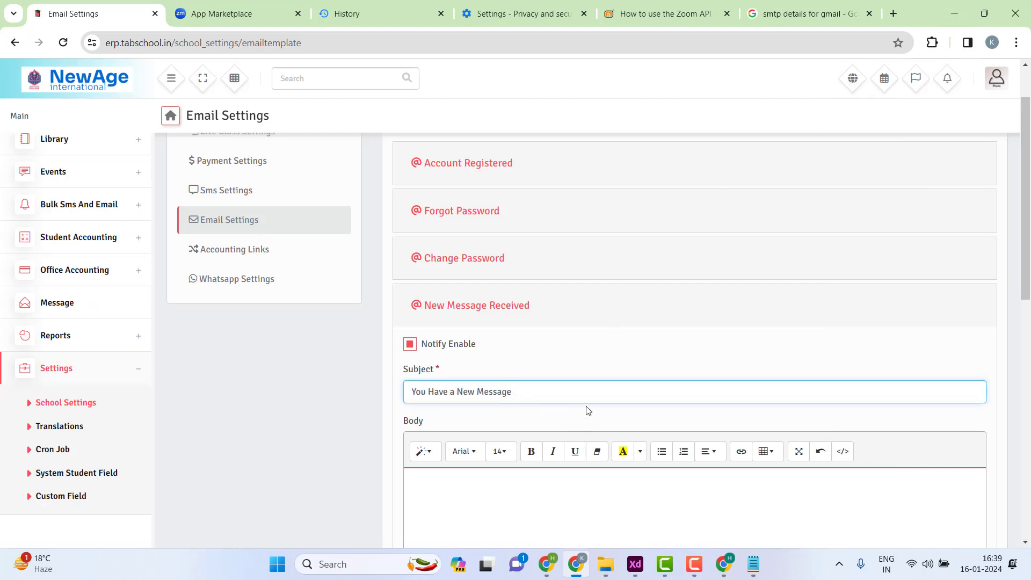
pyautogui.scroll(-4, 605, 390)
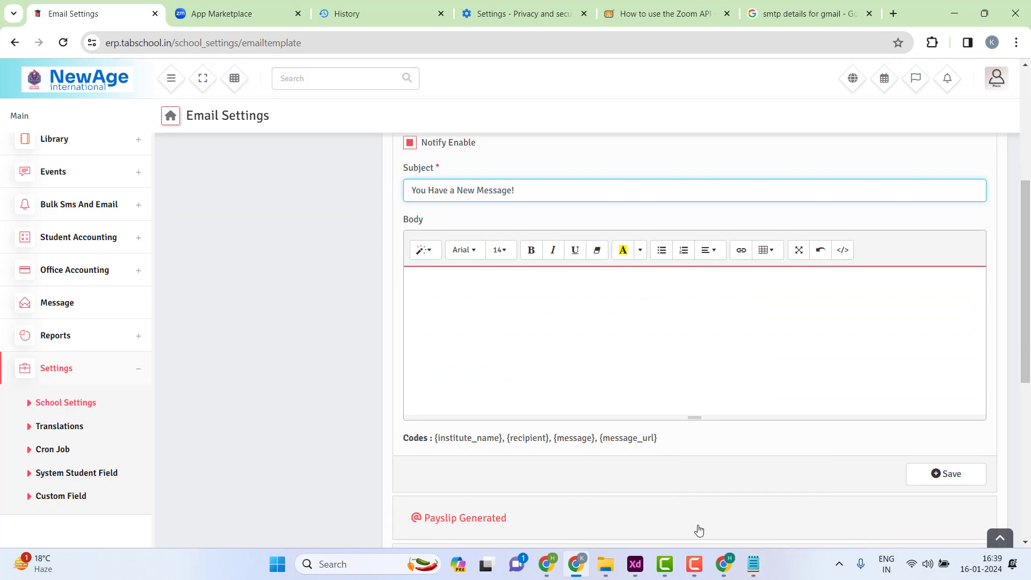
pyautogui.click(754, 564)
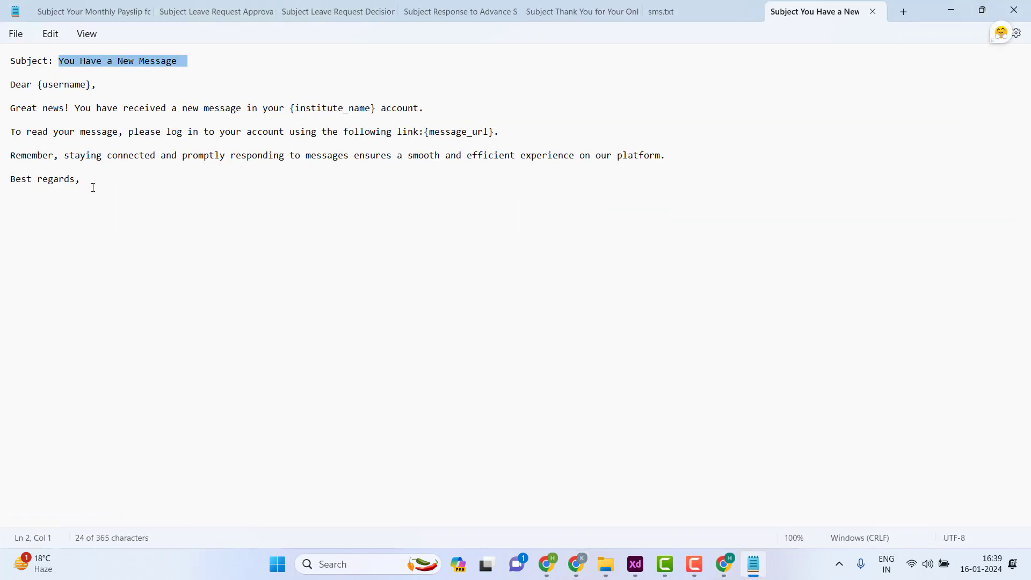
pyautogui.moveTo(92, 189); pyautogui.dragTo(1, 89)
pyautogui.hotkey('ctrl', 'c')
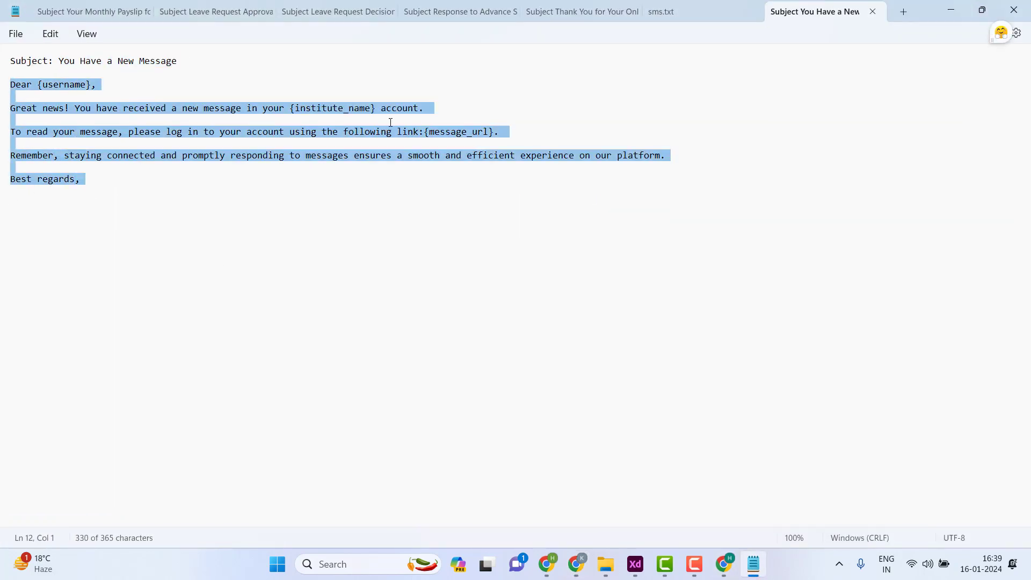
pyautogui.click(950, 11)
# - Paste the email body, remove its extra blank lines, and save the New Message Received template
pyautogui.click(448, 294)
pyautogui.hotkey('ctrl', 'v')
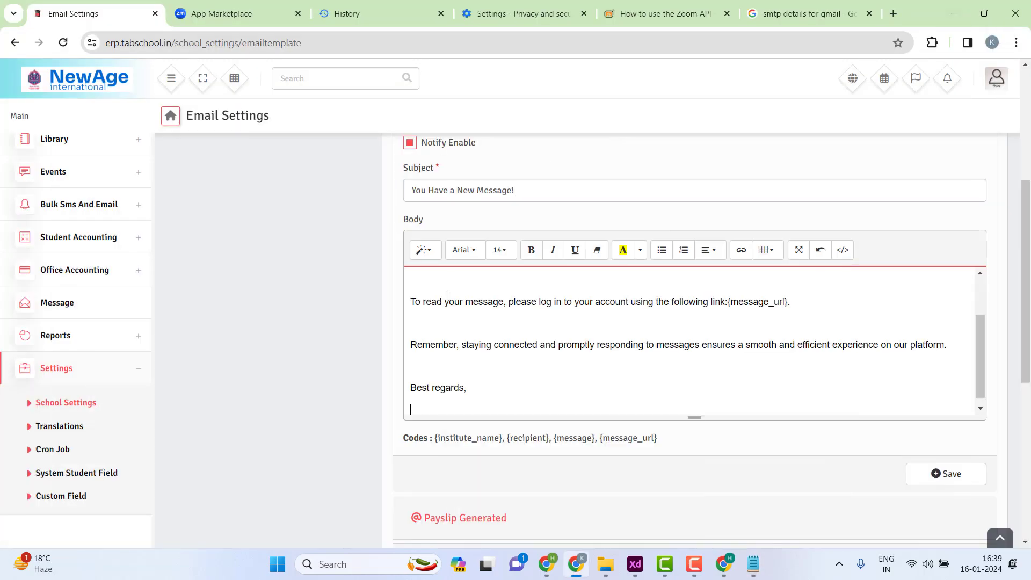
pyautogui.scroll(5, 522, 329)
pyautogui.click(501, 286)
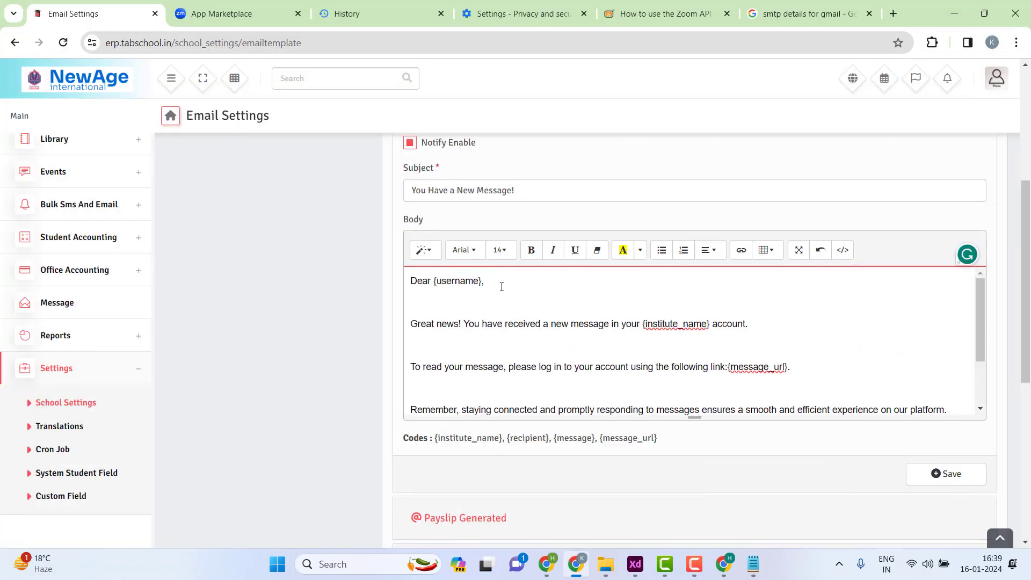
pyautogui.press('Delete')
pyautogui.click(787, 314)
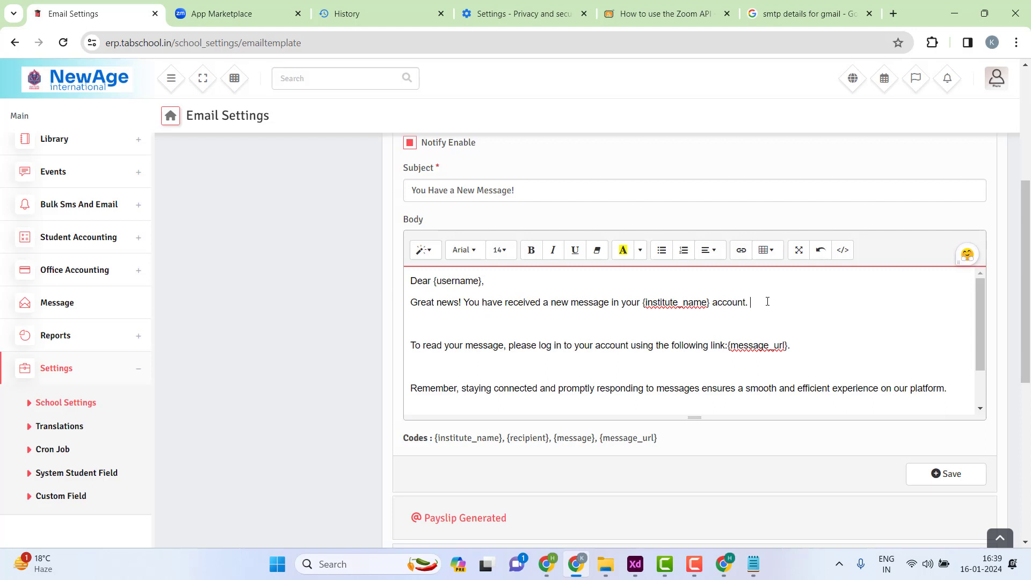
pyautogui.press('Delete')
pyautogui.press('Delete')
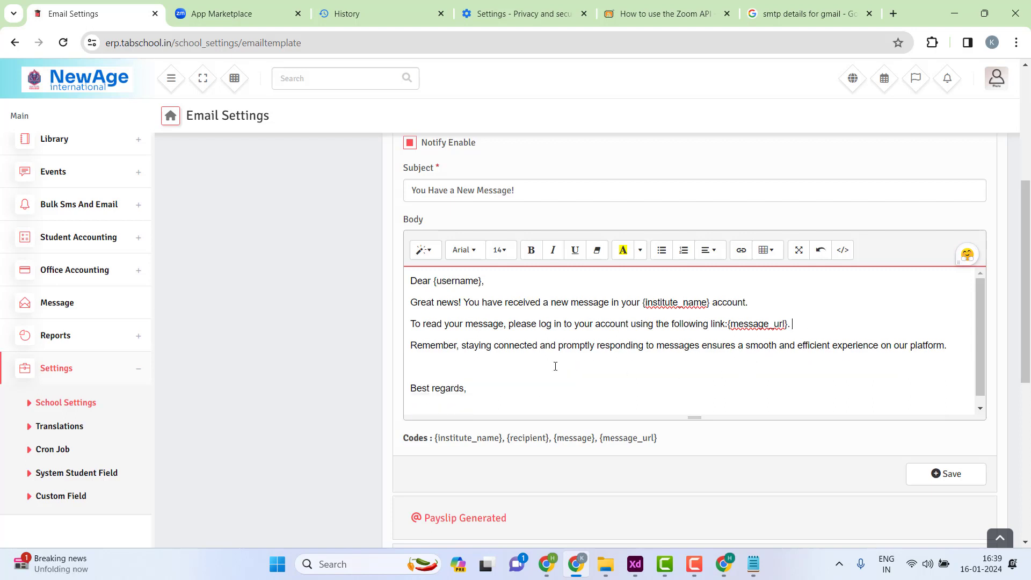
pyautogui.click(452, 359)
pyautogui.press('Delete')
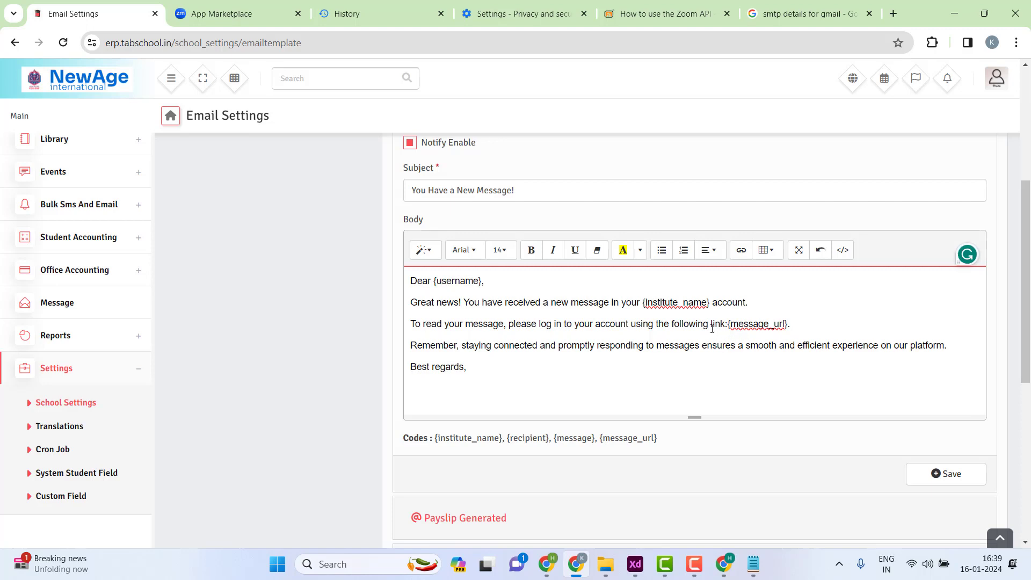
pyautogui.click(936, 475)
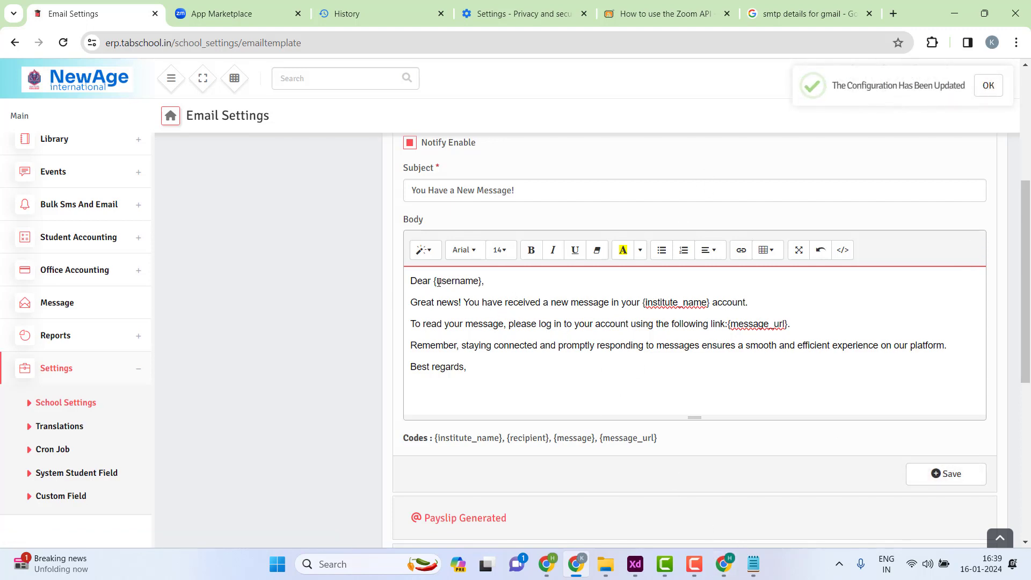
# - Review the saved body from {username} to the sign-off, then enable Payslip Generated notifications
pyautogui.moveTo(434, 282); pyautogui.dragTo(475, 281)
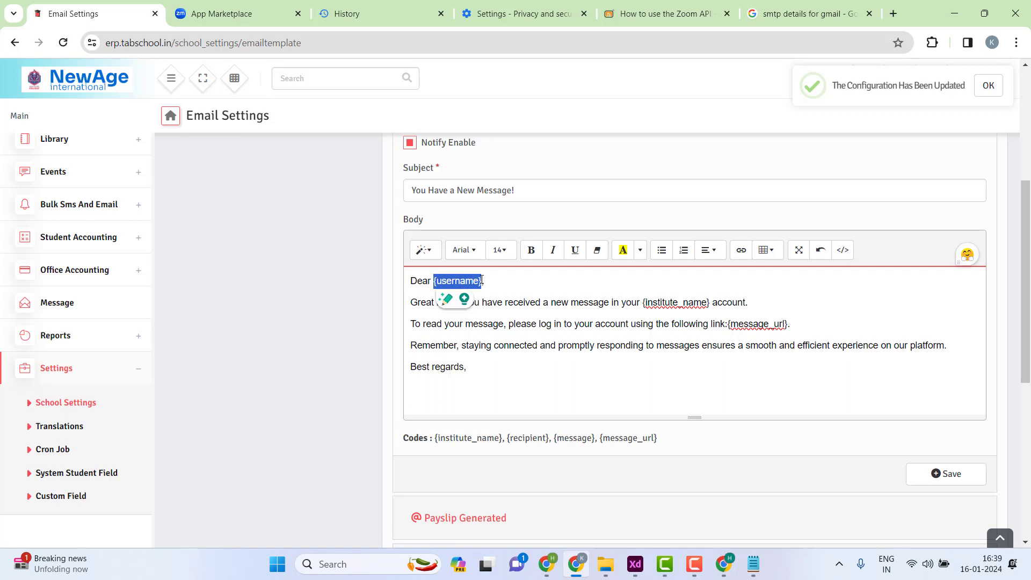
pyautogui.click(481, 280)
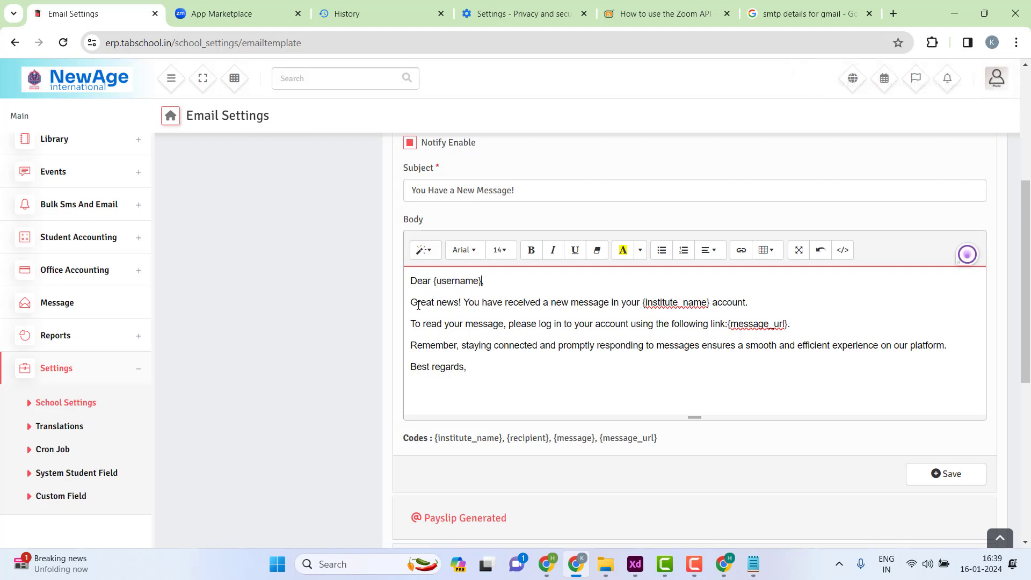
pyautogui.moveTo(419, 304); pyautogui.dragTo(743, 302)
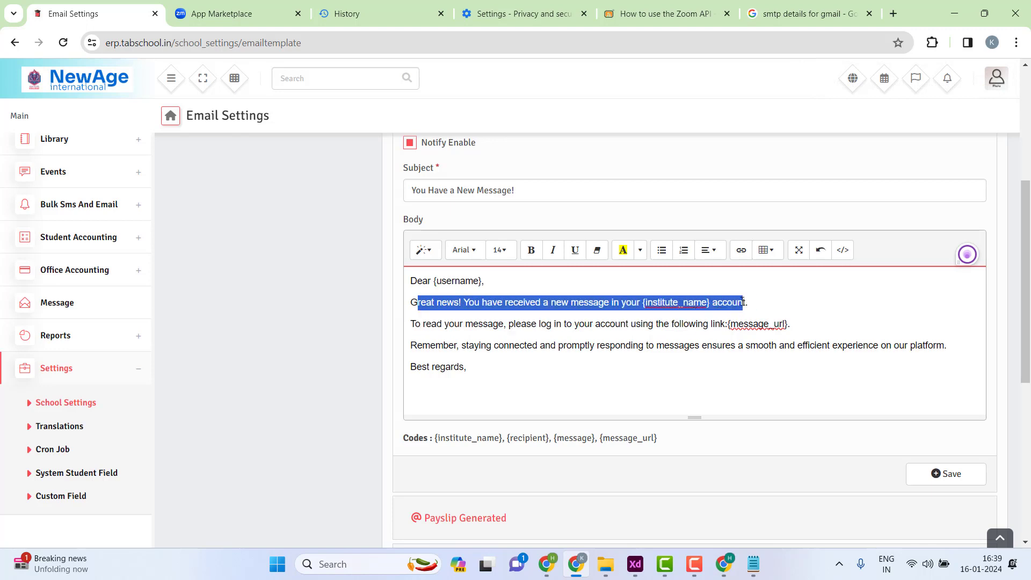
pyautogui.click(743, 303)
pyautogui.moveTo(561, 324); pyautogui.dragTo(784, 324)
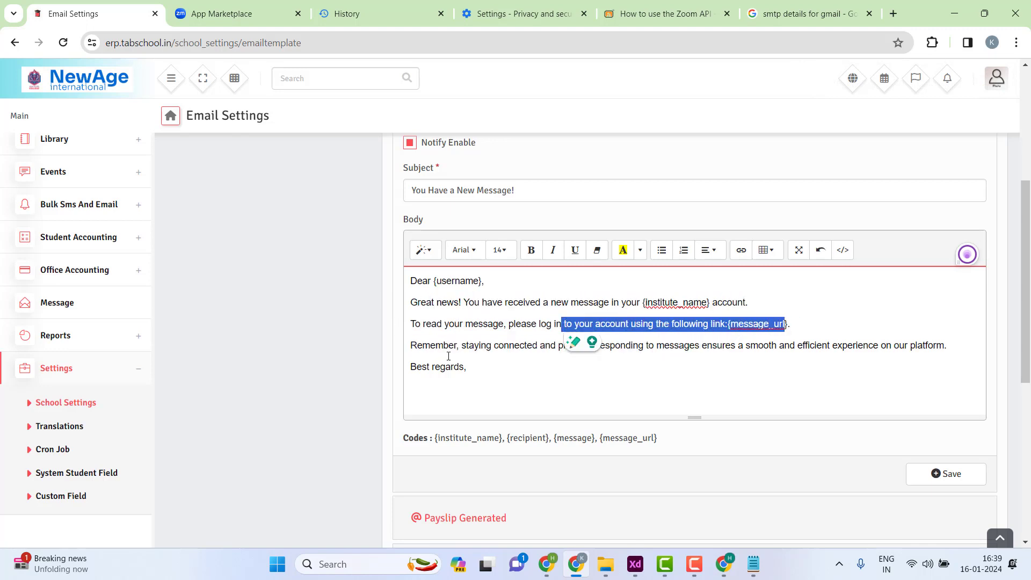
pyautogui.click(435, 347)
pyautogui.keyDown('shift'); pyautogui.click(691, 367); pyautogui.keyUp('shift')
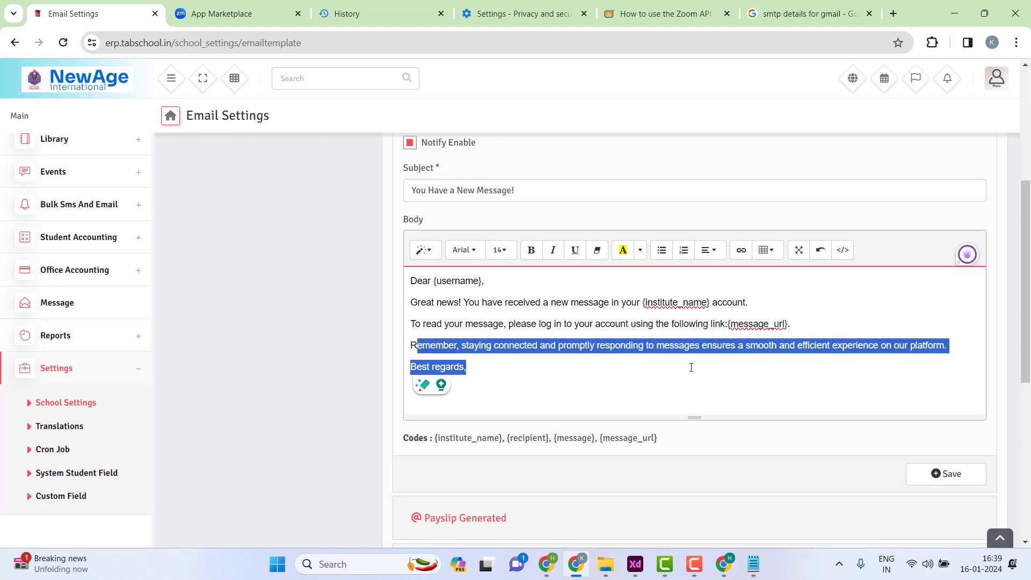
pyautogui.click(691, 367)
pyautogui.scroll(-3, 691, 367)
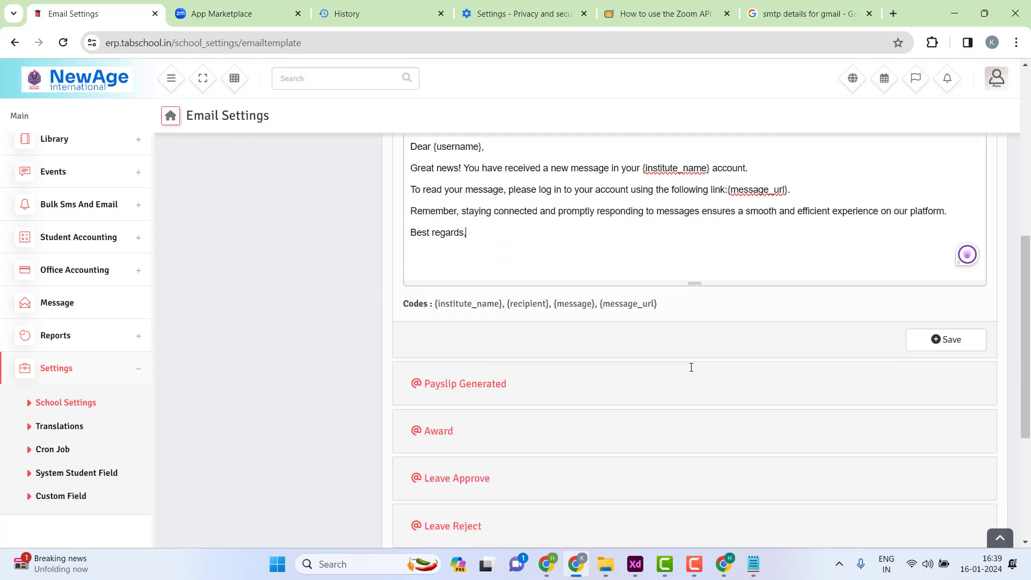
pyautogui.click(521, 391)
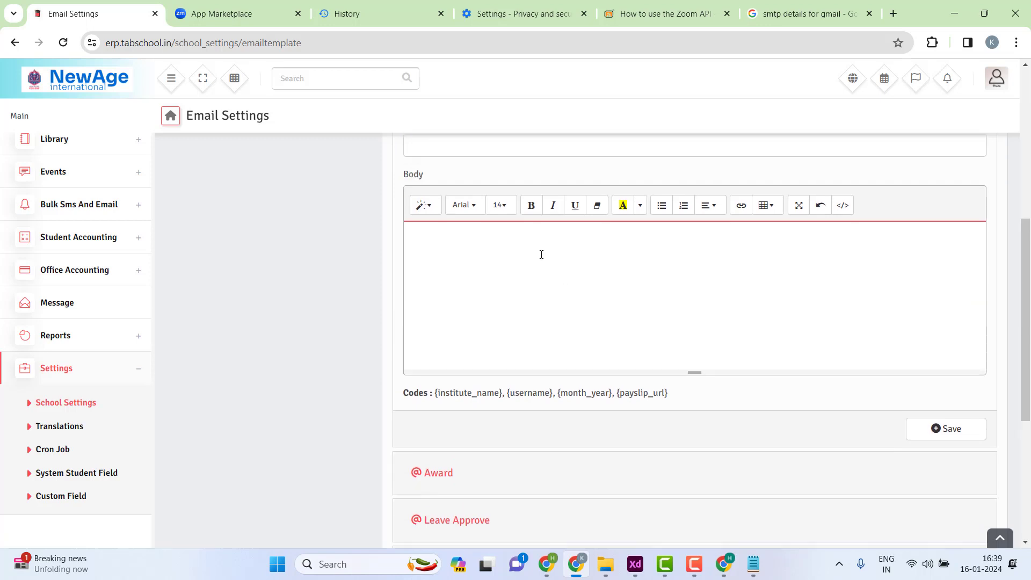
pyautogui.click(413, 191)
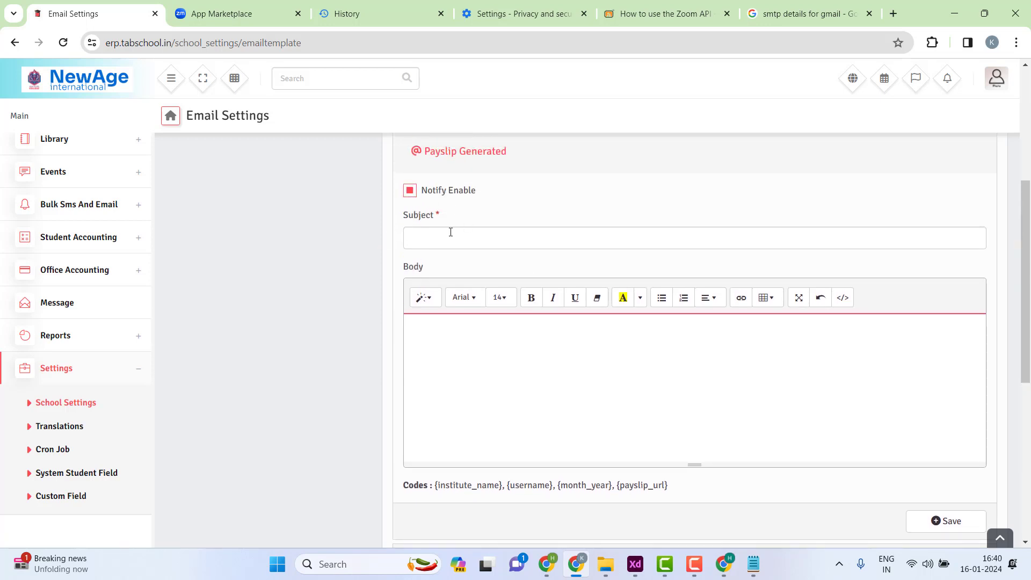
# - Open the monthly payslip text file in Notepad and select its subject line
pyautogui.moveTo(605, 564)
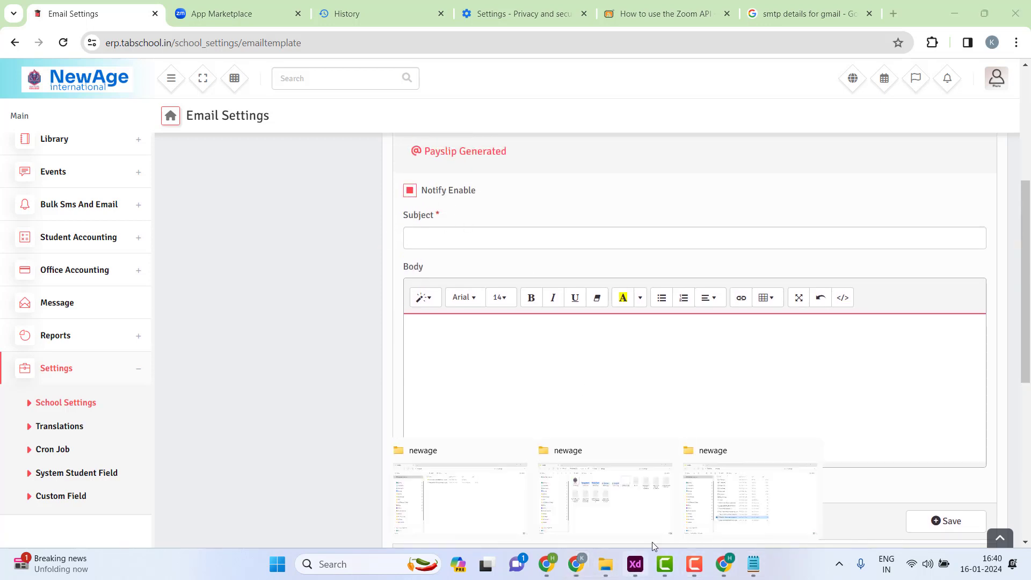
pyautogui.click(745, 489)
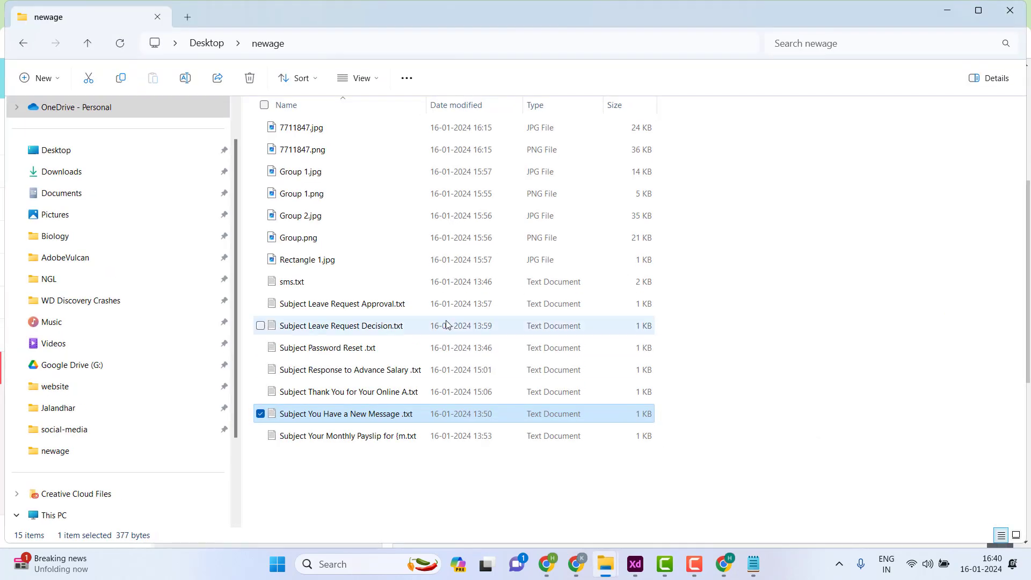
pyautogui.click(375, 435)
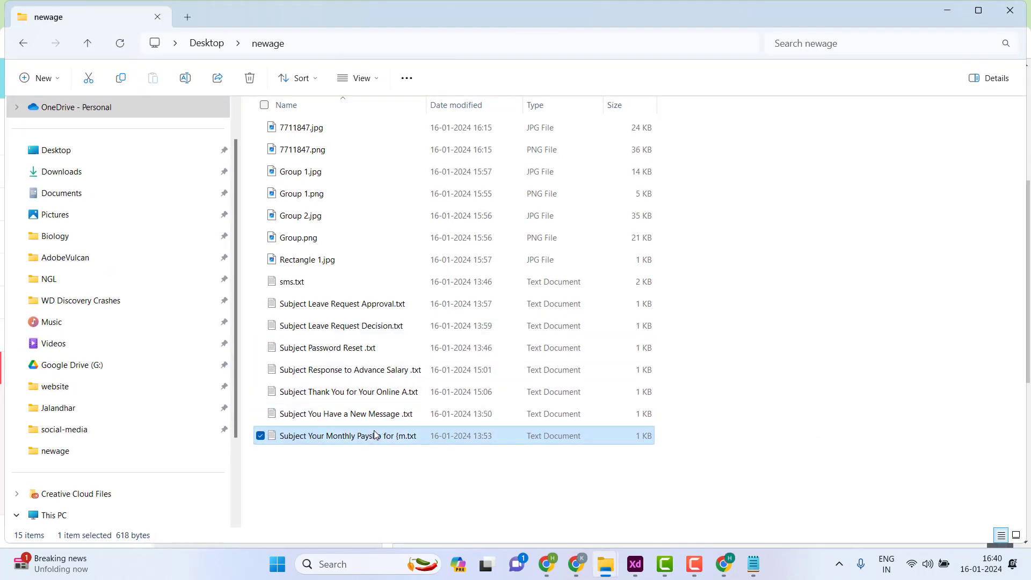
pyautogui.click(375, 432)
pyautogui.click(376, 468)
pyautogui.click(376, 444)
pyautogui.doubleClick(376, 444)
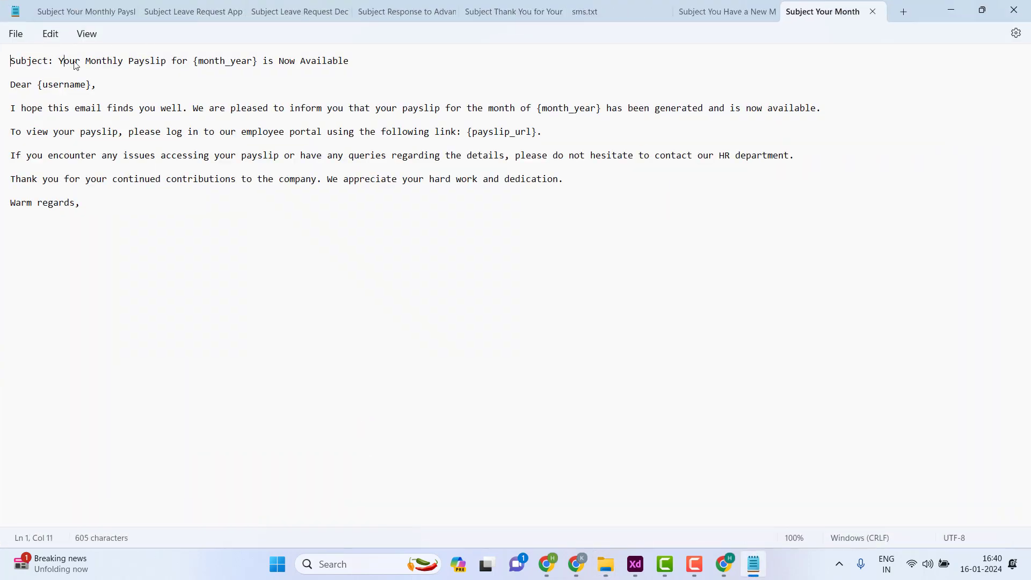
pyautogui.moveTo(76, 65); pyautogui.dragTo(402, 65)
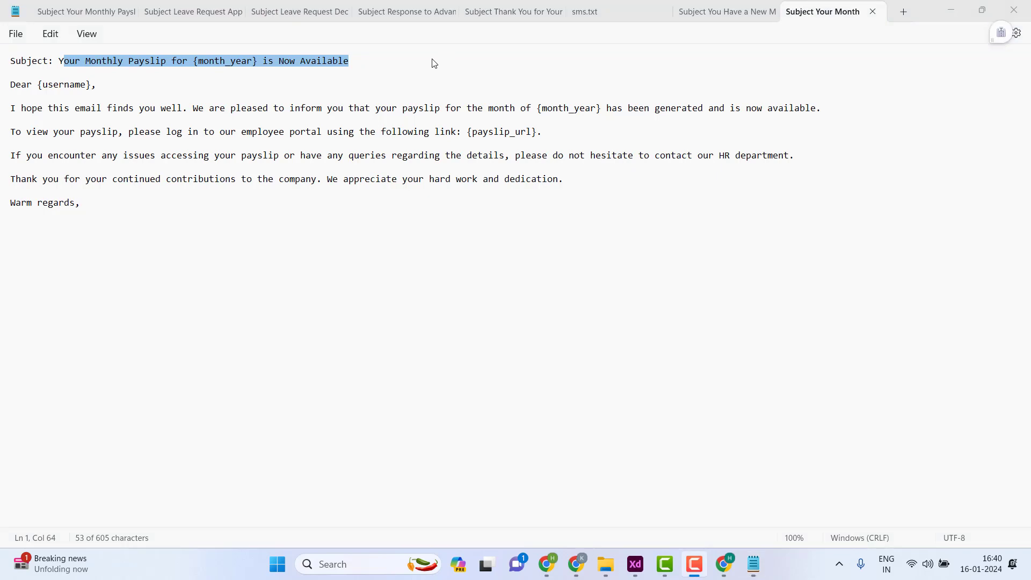
pyautogui.moveTo(362, 71); pyautogui.dragTo(62, 44)
pyautogui.hotkey('ctrl', 'c')
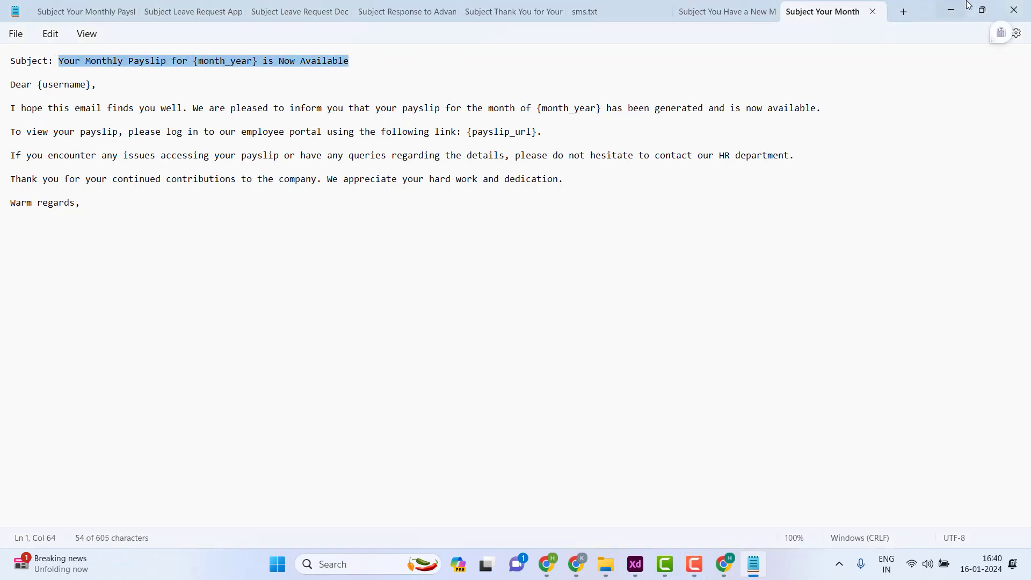
# - Paste 'Your Monthly Payslip for {month_year} is Now Available' into Subject and the email text into Body
pyautogui.click(951, 10)
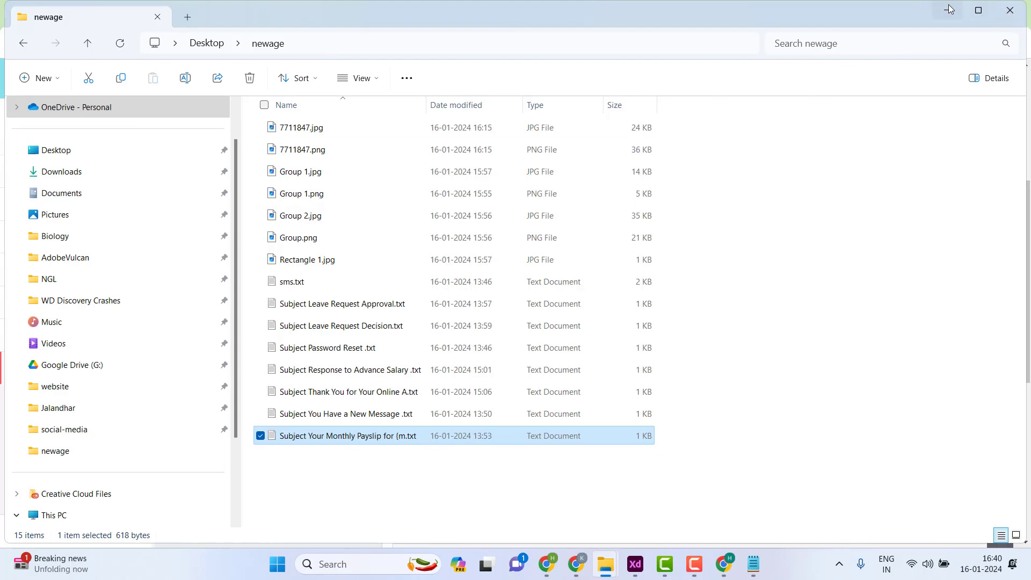
pyautogui.click(947, 9)
pyautogui.click(478, 249)
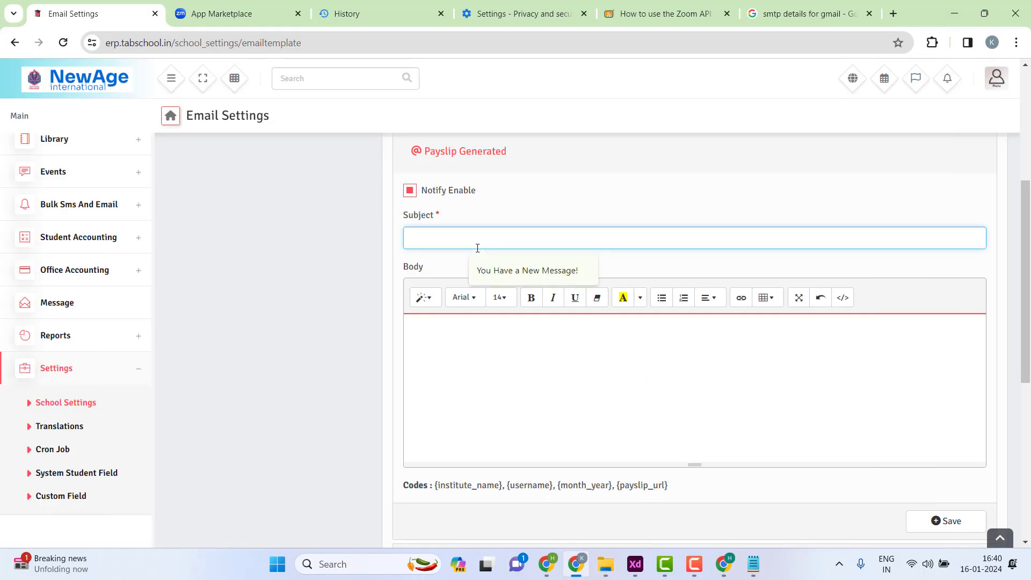
pyautogui.hotkey('ctrl', 'v')
pyautogui.click(555, 357)
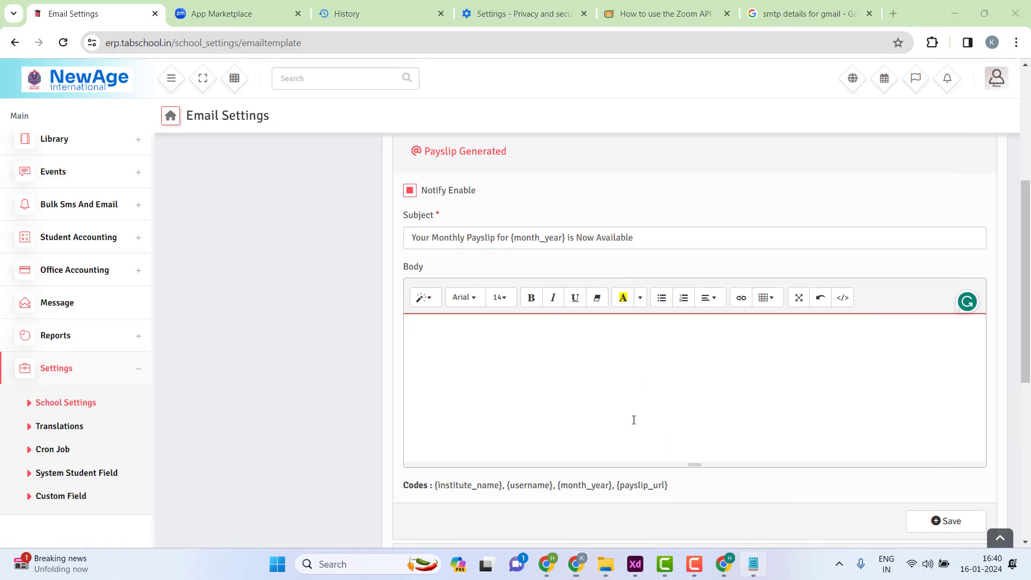
pyautogui.hotkey('alt', 'Tab')
pyautogui.moveTo(108, 216); pyautogui.dragTo(6, 84)
pyautogui.hotkey('ctrl', 'c')
pyautogui.click(950, 10)
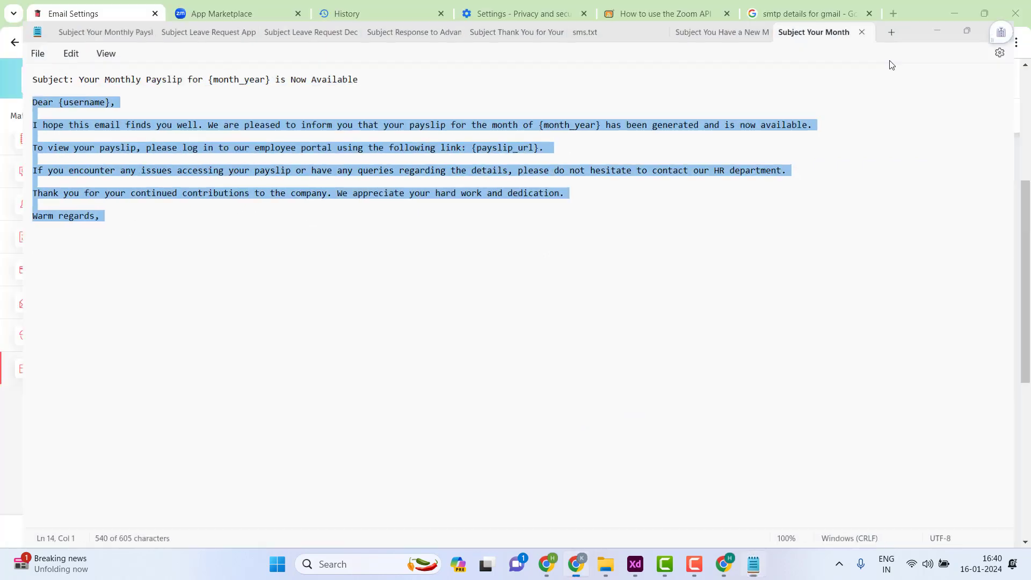
pyautogui.hotkey('ctrl', 'v')
# - Delete the extra blank lines after the greeting, around the link line and before Warm regards
pyautogui.scroll(5, 488, 343)
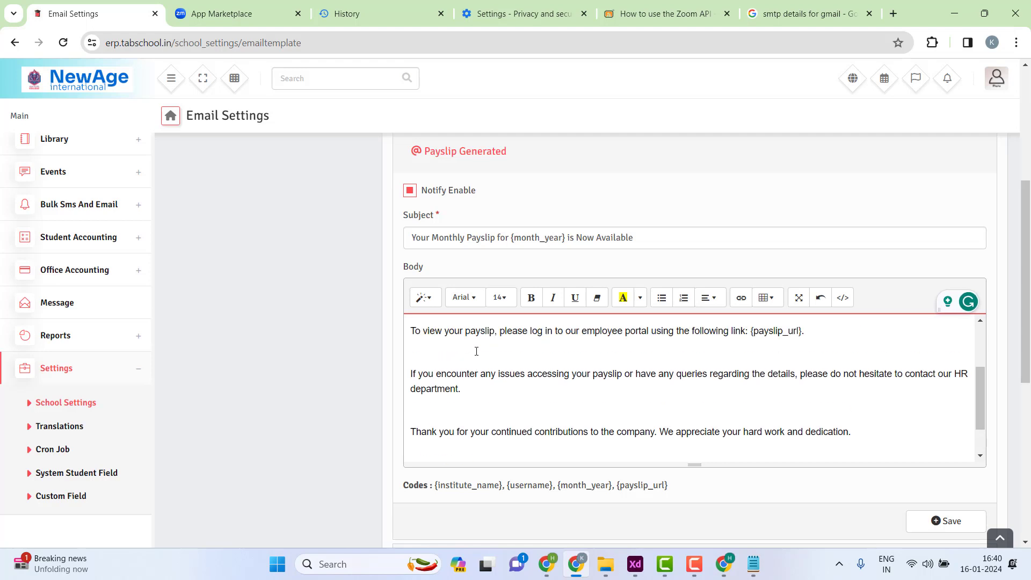
pyautogui.click(510, 341)
pyautogui.press('Delete')
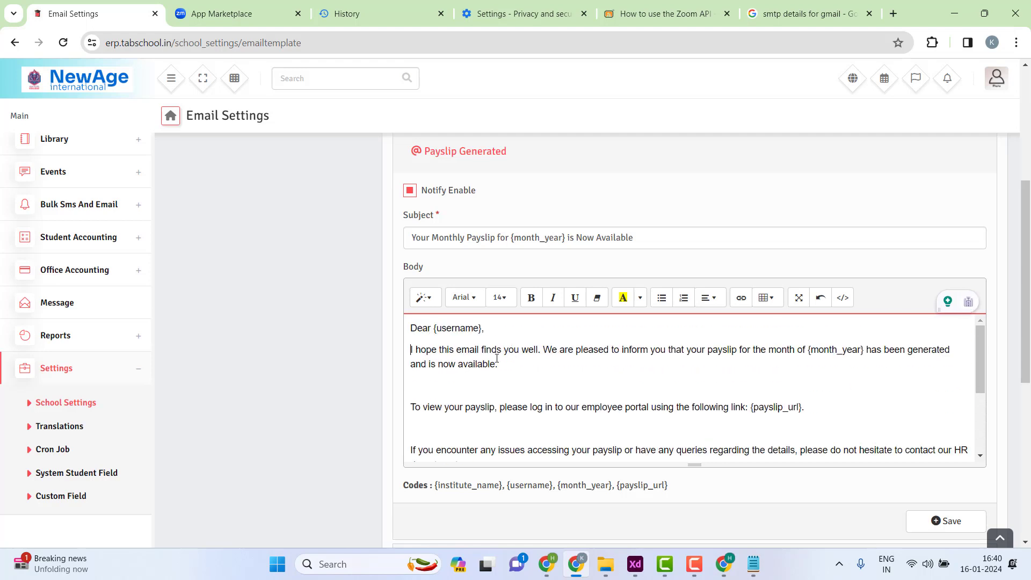
pyautogui.click(433, 387)
pyautogui.press('Delete')
pyautogui.press('Delete')
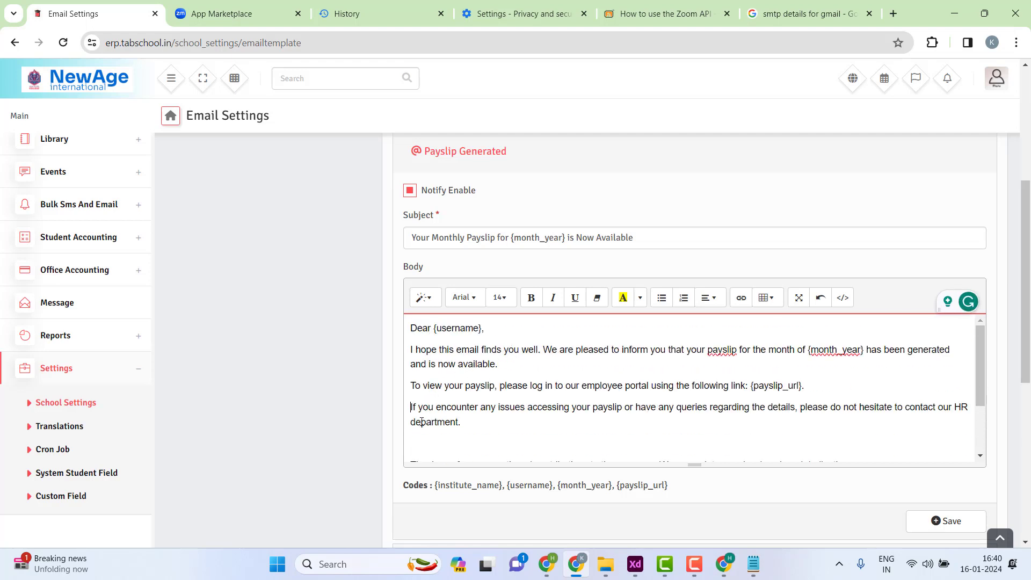
pyautogui.click(419, 436)
pyautogui.press('Delete')
pyautogui.scroll(-2, 494, 400)
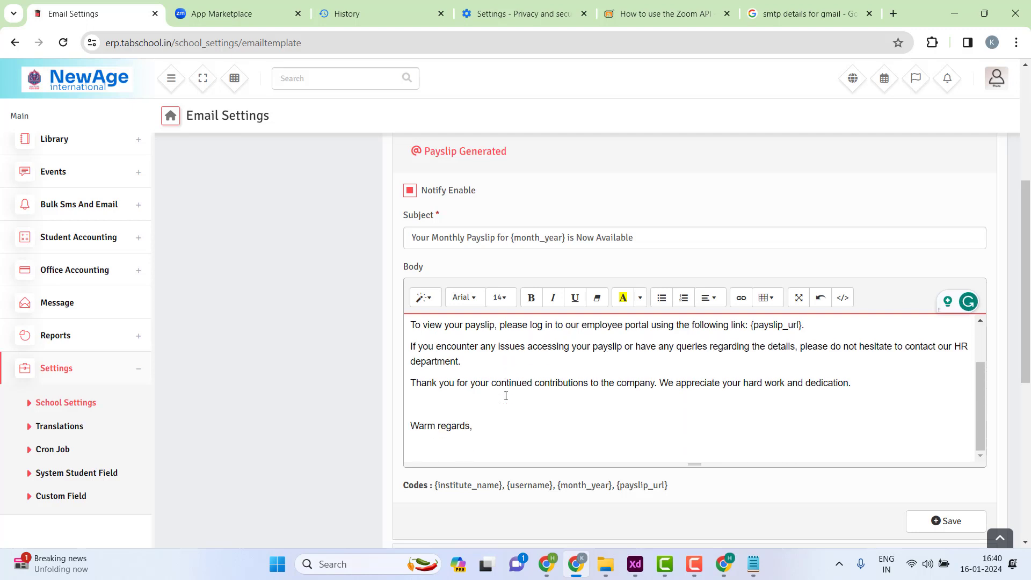
pyautogui.click(453, 403)
pyautogui.press('Delete')
pyautogui.scroll(3, 452, 381)
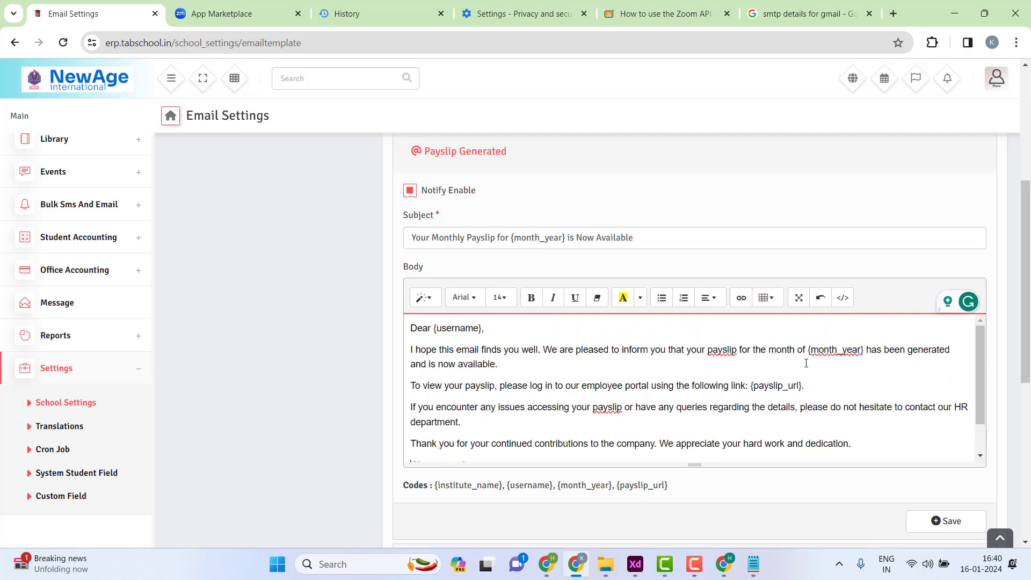
# - Check the {month_year} and {payslip_url} placeholders, then save the Payslip Generated template and review it
pyautogui.moveTo(832, 350); pyautogui.dragTo(864, 345)
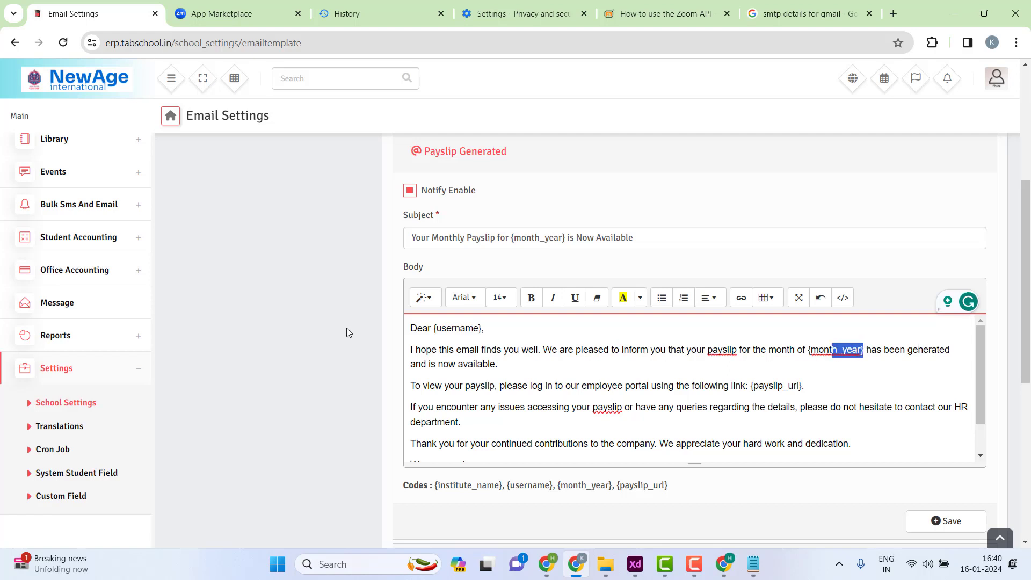
pyautogui.moveTo(428, 386); pyautogui.dragTo(787, 386)
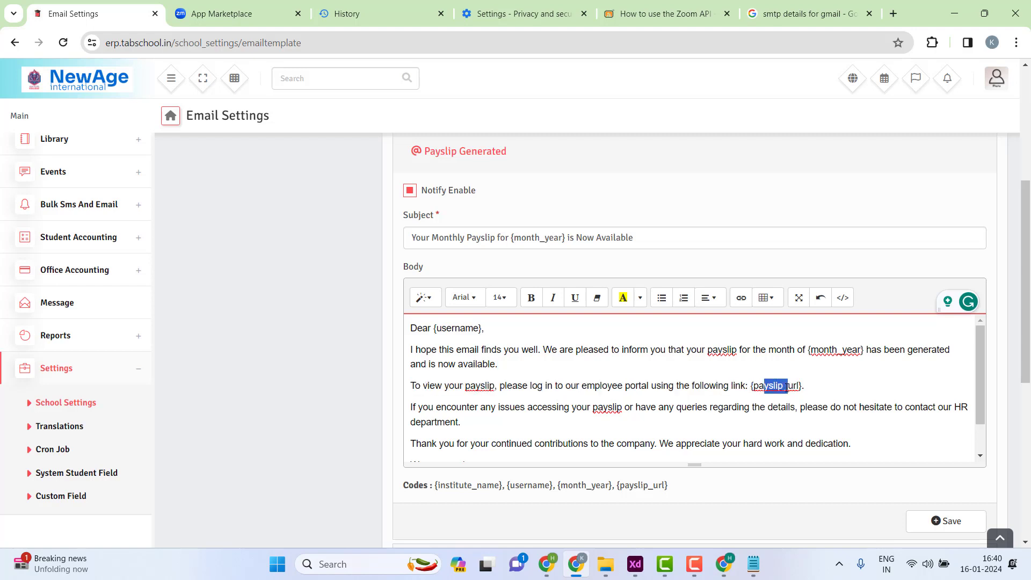
pyautogui.scroll(-1, 585, 397)
pyautogui.click(941, 524)
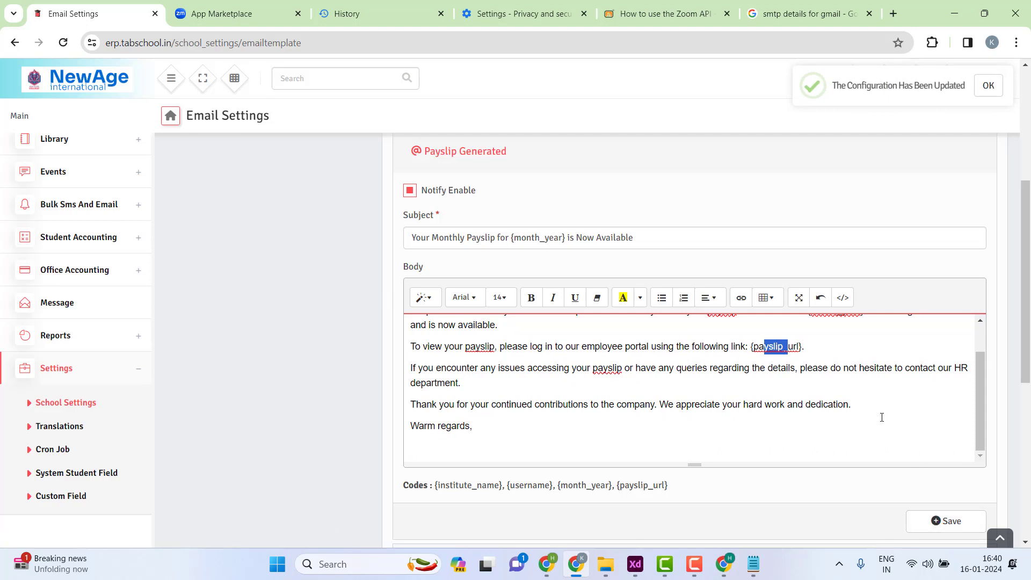
pyautogui.click(953, 522)
pyautogui.click(988, 85)
pyautogui.scroll(6, 546, 455)
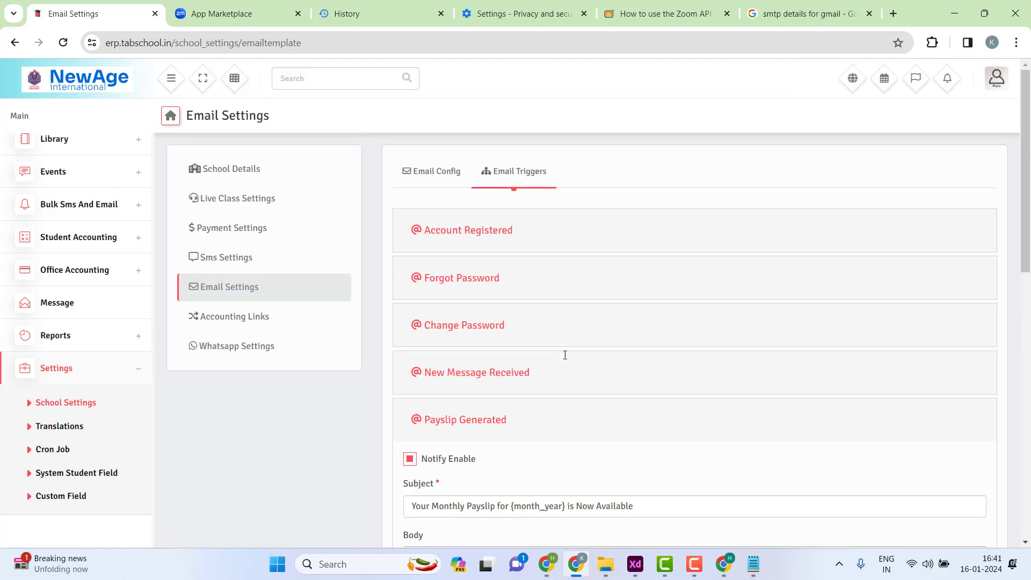
pyautogui.scroll(-3, 575, 403)
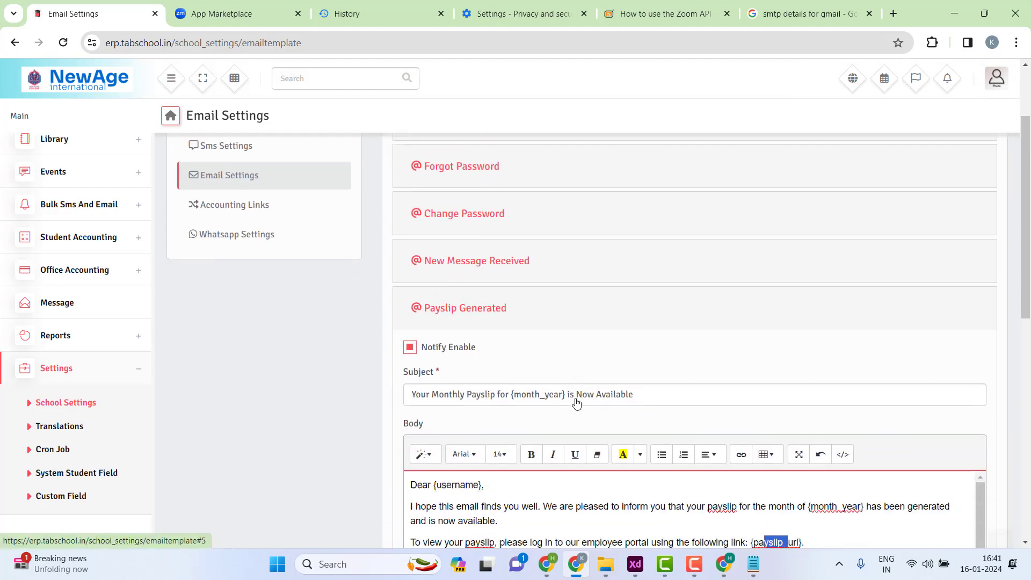
pyautogui.scroll(-1, 731, 465)
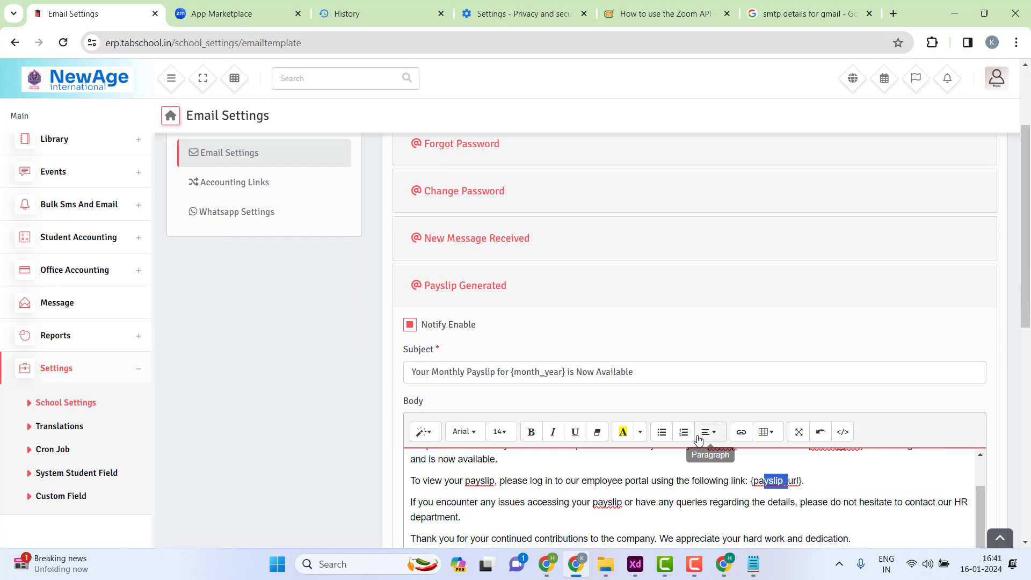
pyautogui.click(645, 373)
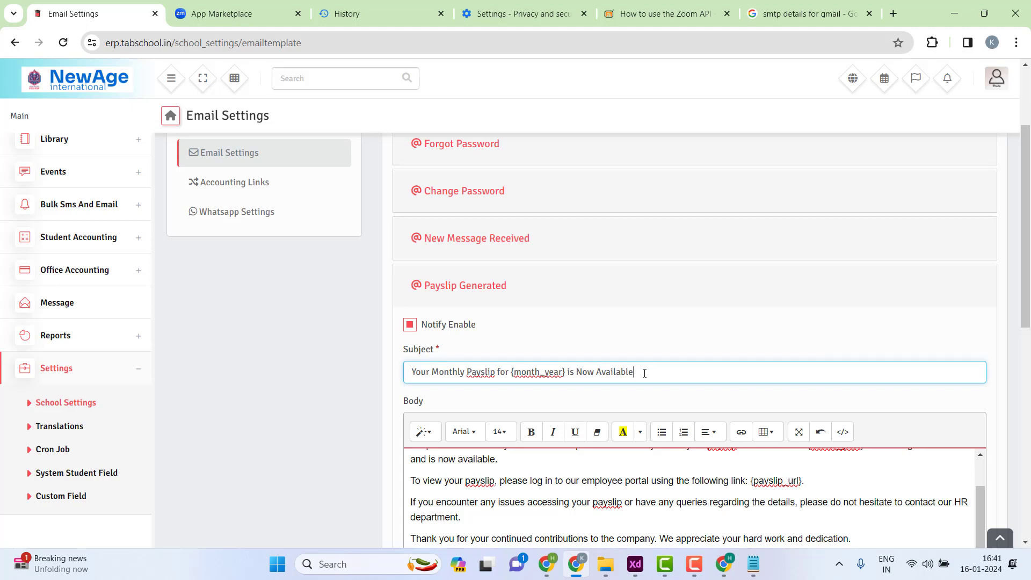
# - Open Accounting Links and view the Deposit and Expense Account choices, leaving both unset and Enable / Disable unticked
pyautogui.click(222, 188)
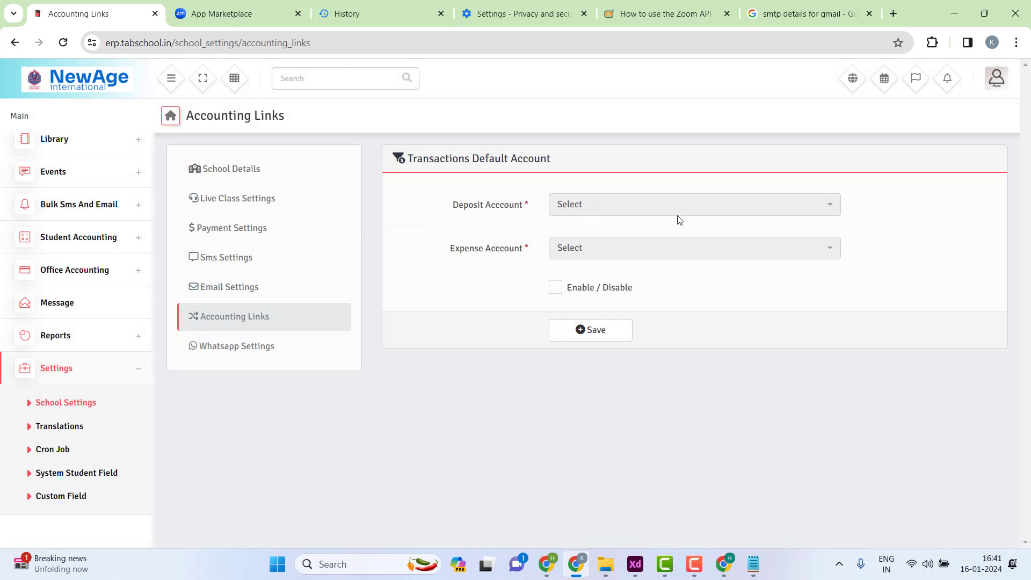
pyautogui.click(553, 291)
pyautogui.moveTo(453, 204); pyautogui.dragTo(549, 211)
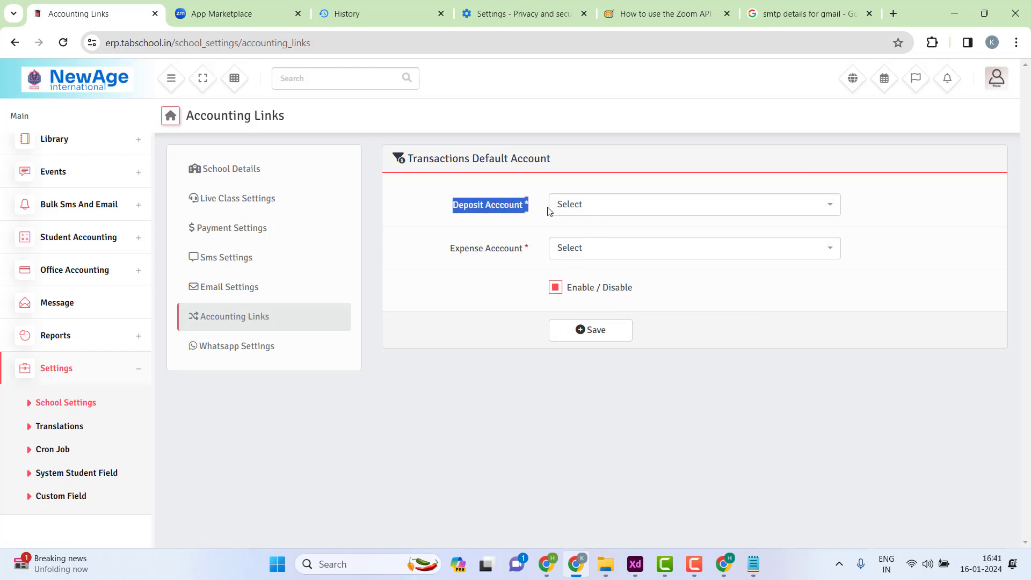
pyautogui.click(575, 205)
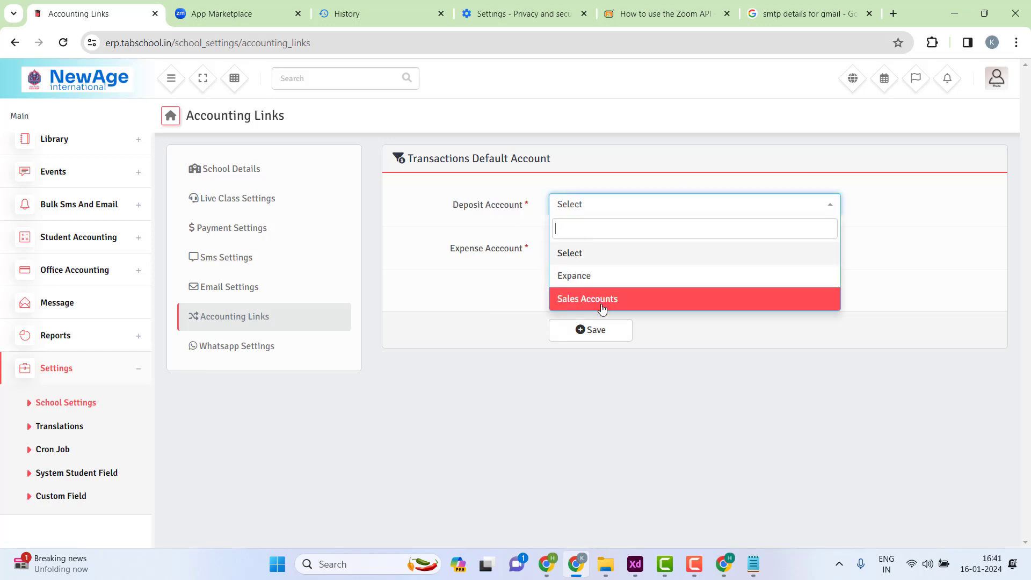
pyautogui.click(484, 263)
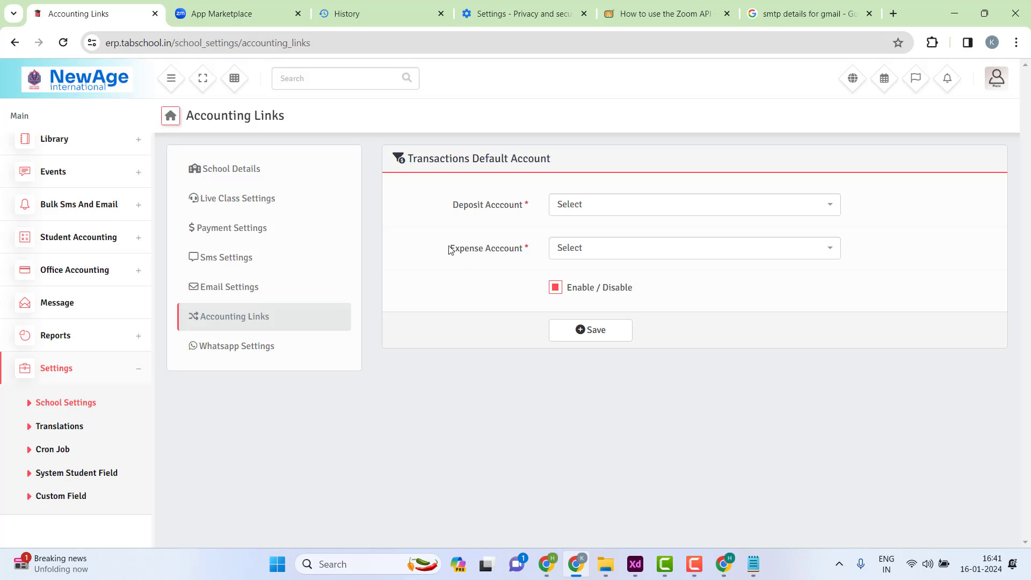
pyautogui.moveTo(449, 250); pyautogui.dragTo(559, 258)
pyautogui.click(612, 254)
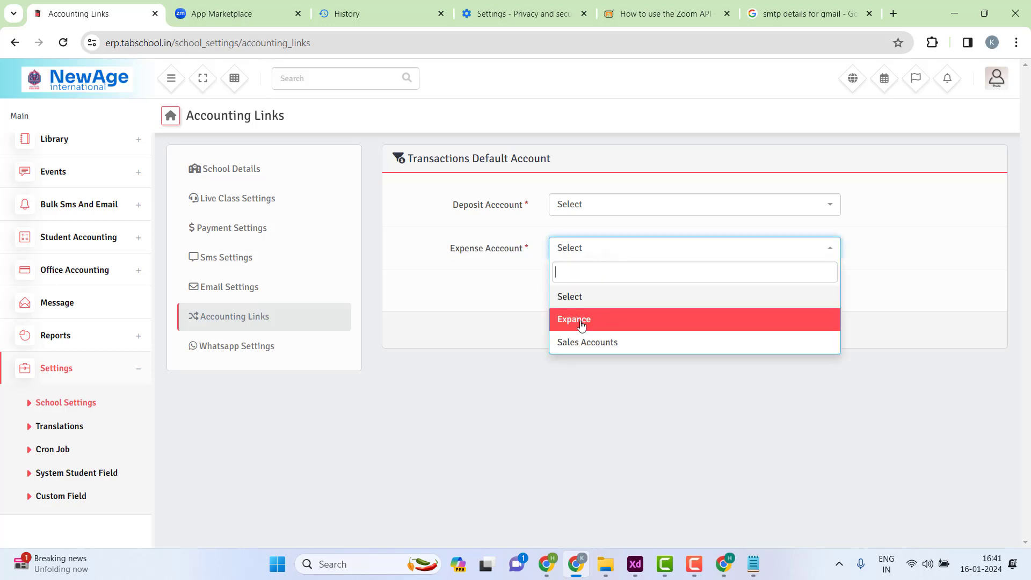
pyautogui.click(477, 294)
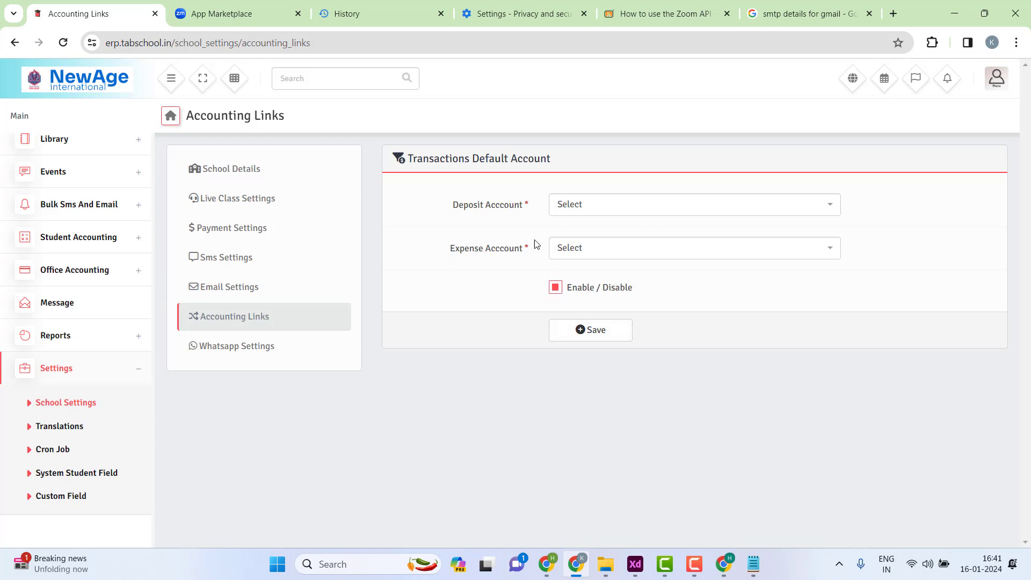
pyautogui.click(556, 293)
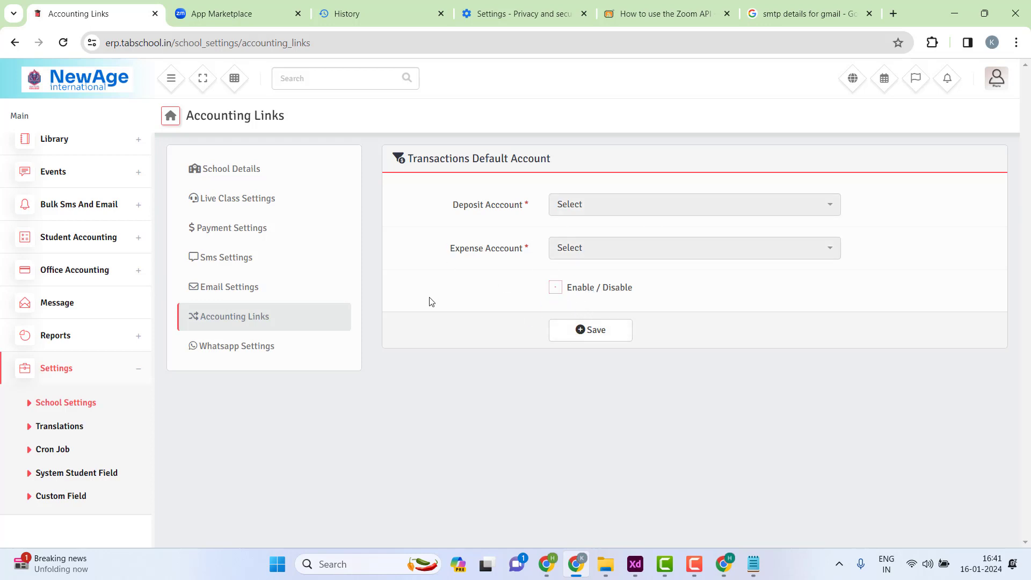
# - In WhatsApp settings, enter header NewAge, subtitle School, footer Thanks, and enable frontend and backend chat
pyautogui.click(240, 349)
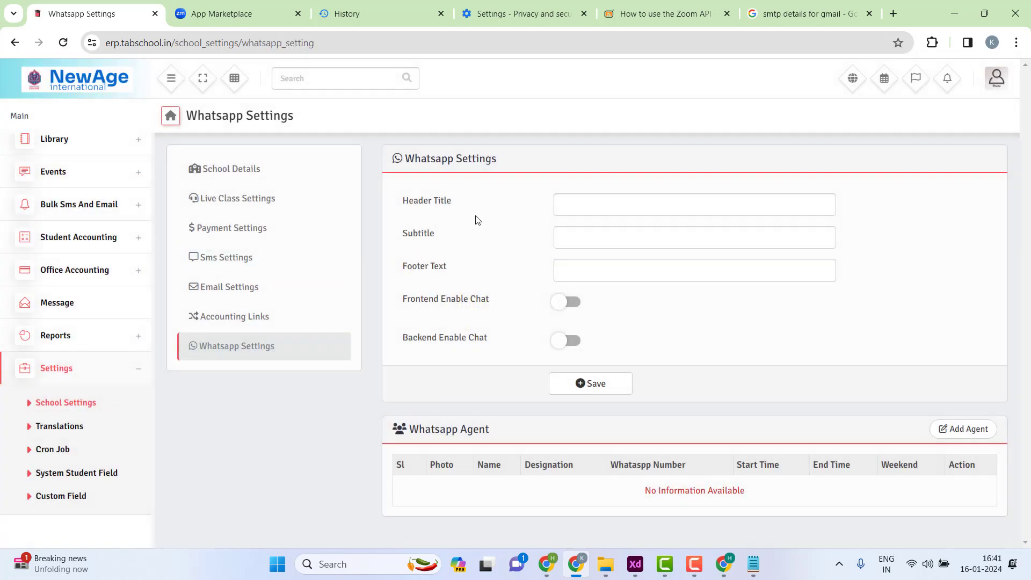
pyautogui.click(607, 195)
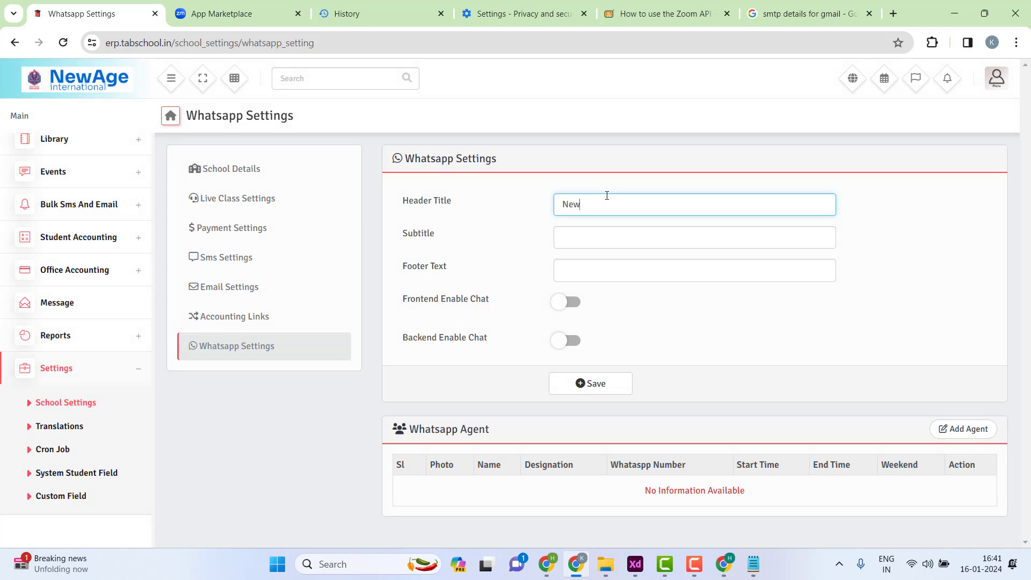
pyautogui.press('Tab')
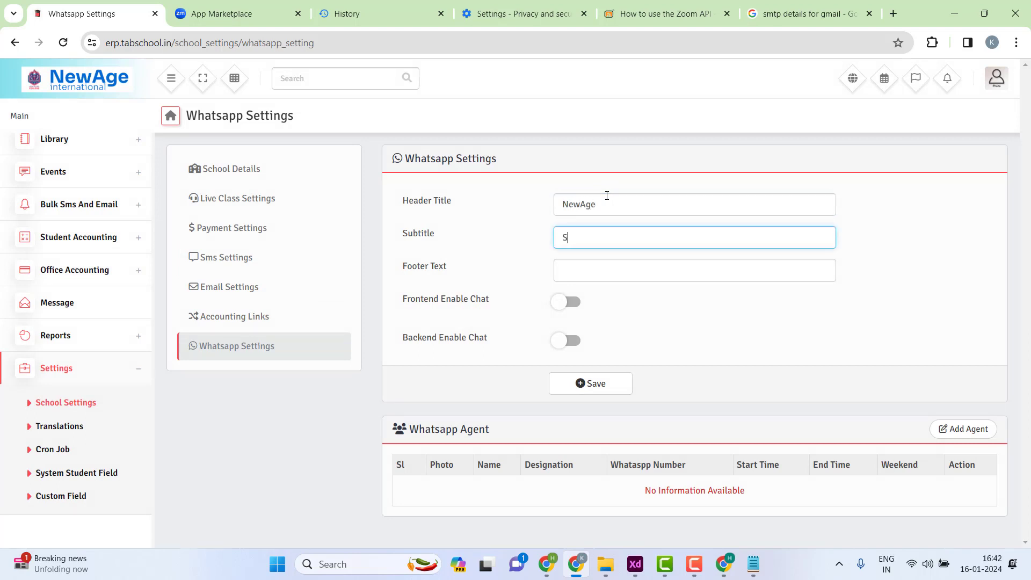
pyautogui.press('Tab')
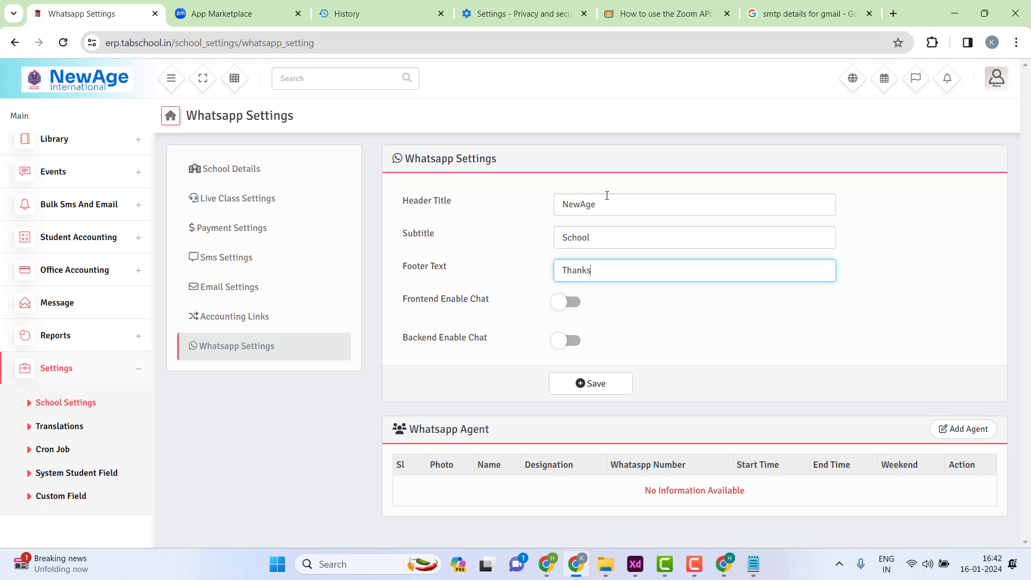
pyautogui.click(572, 304)
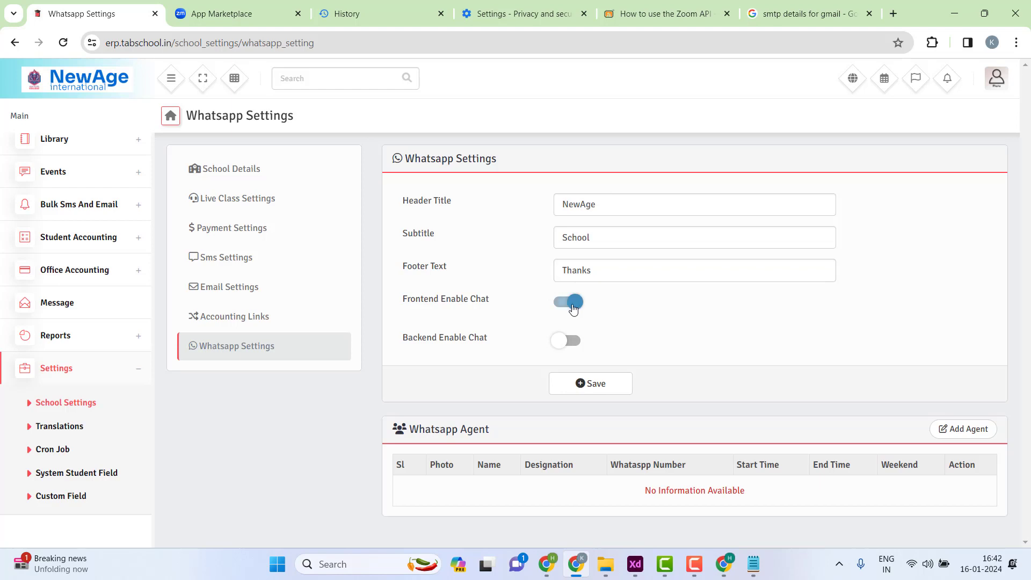
pyautogui.click(572, 345)
pyautogui.moveTo(409, 200); pyautogui.dragTo(811, 224)
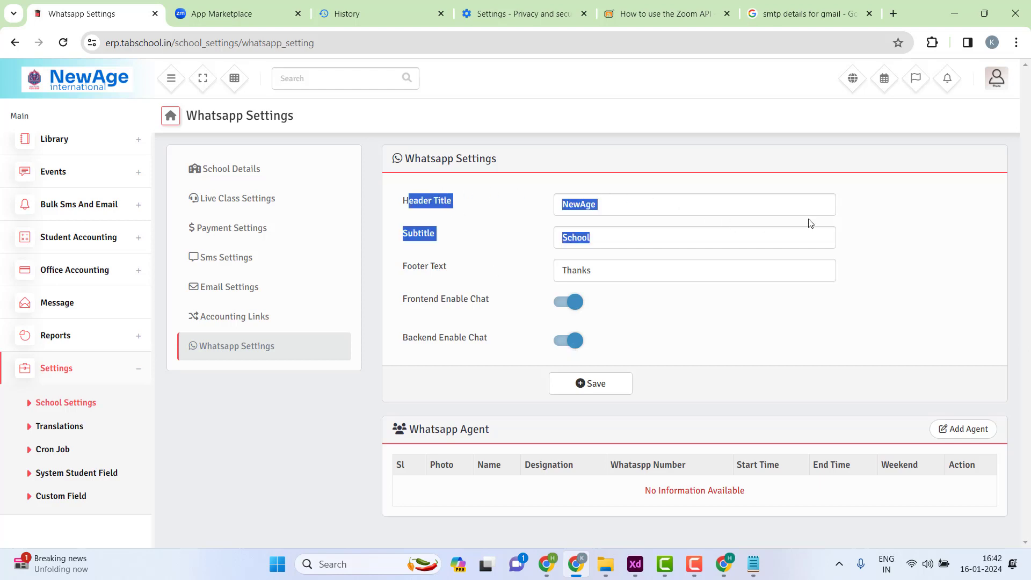
pyautogui.click(891, 232)
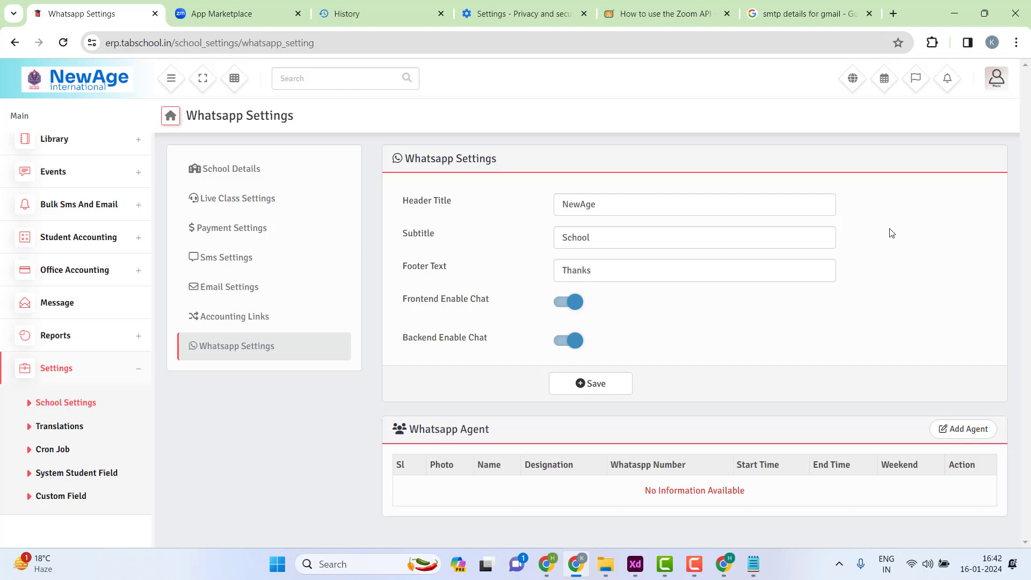
# - Save the WhatsApp chat settings and test the floating chat widget by opening and closing it
pyautogui.click(586, 381)
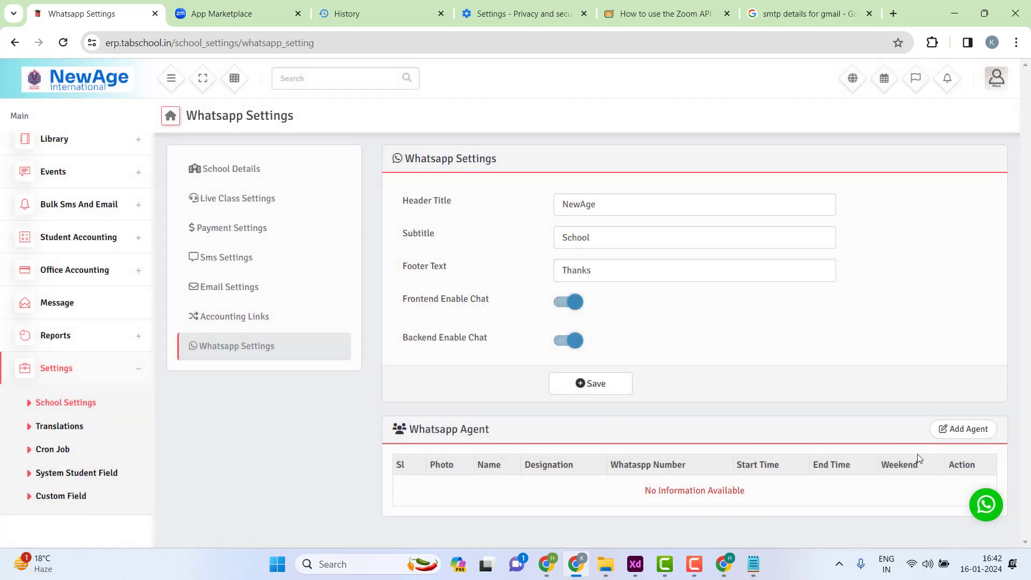
pyautogui.click(986, 505)
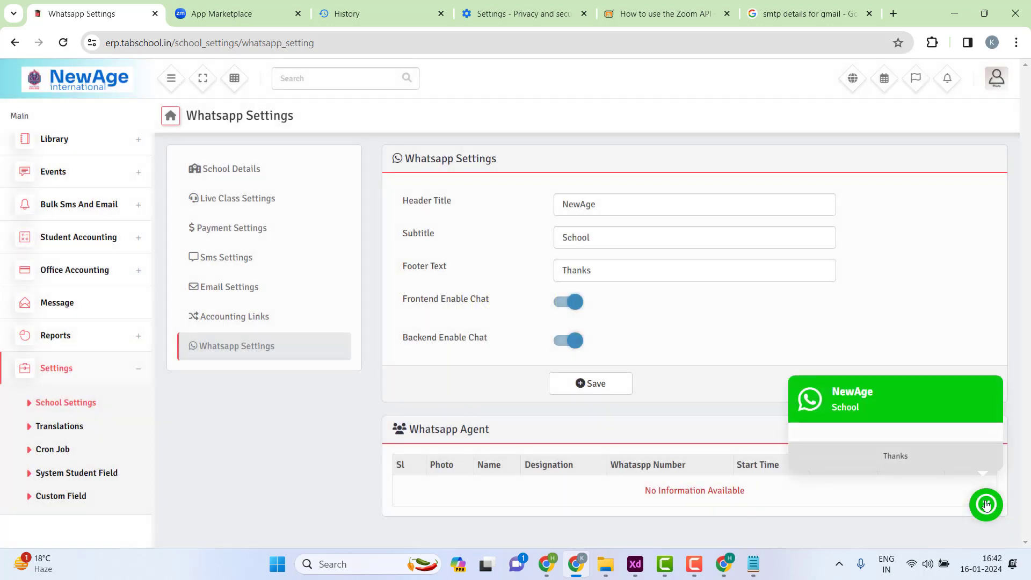
pyautogui.click(986, 505)
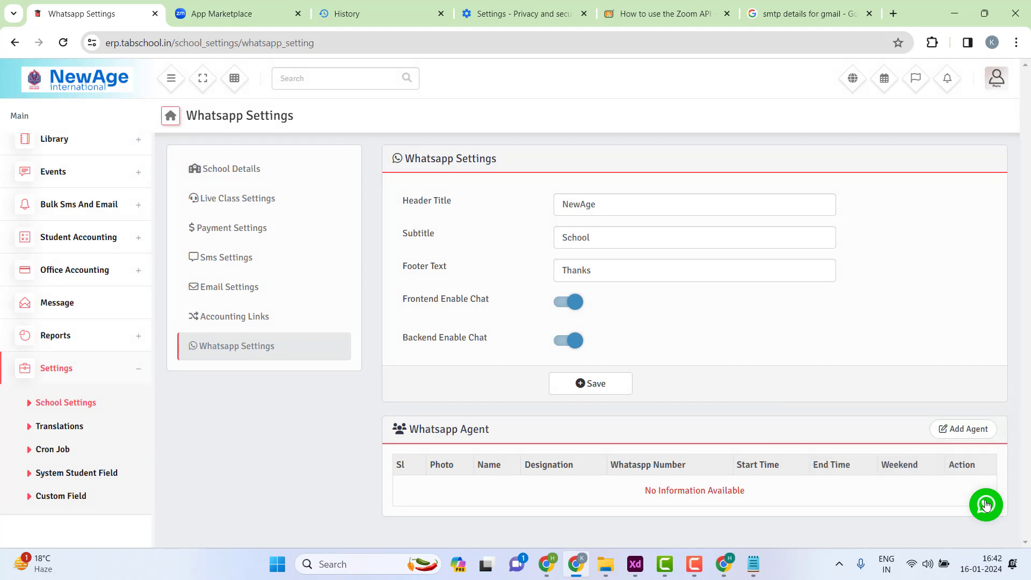
pyautogui.click(986, 504)
pyautogui.click(986, 504)
# - Open the Add Agent form and look over its fields, leaving Weekend at No
pyautogui.click(954, 428)
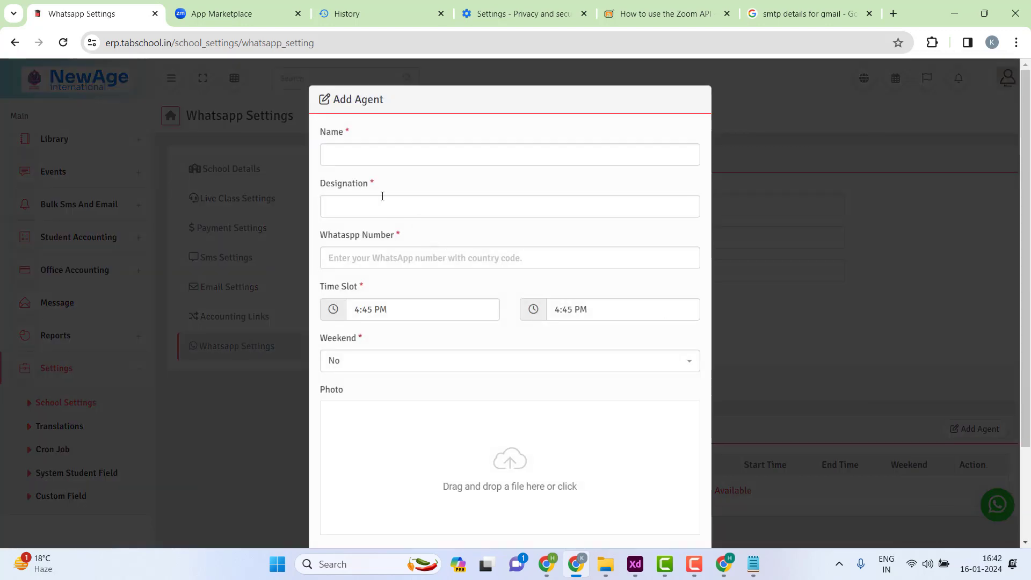
pyautogui.click(336, 209)
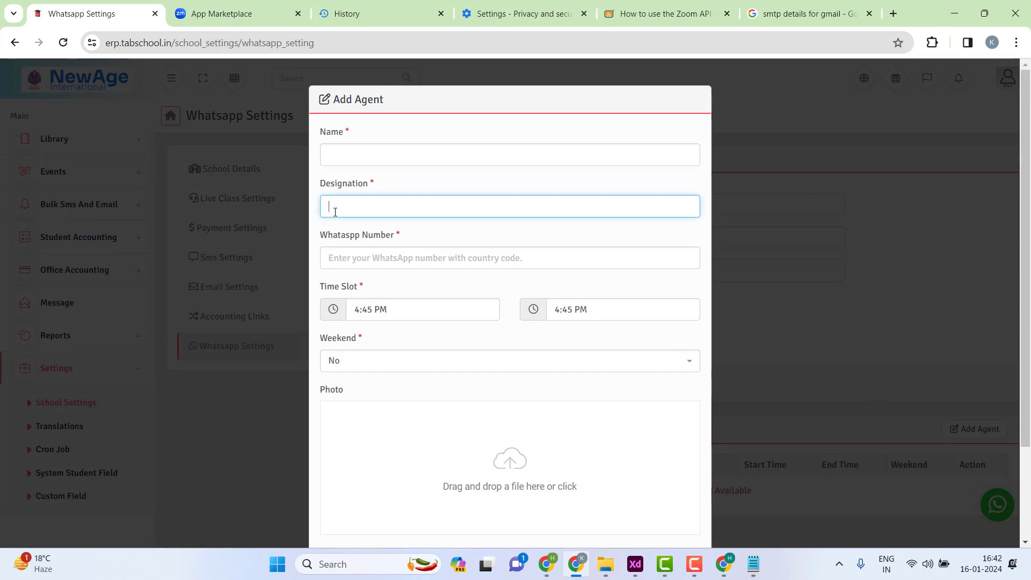
pyautogui.click(338, 257)
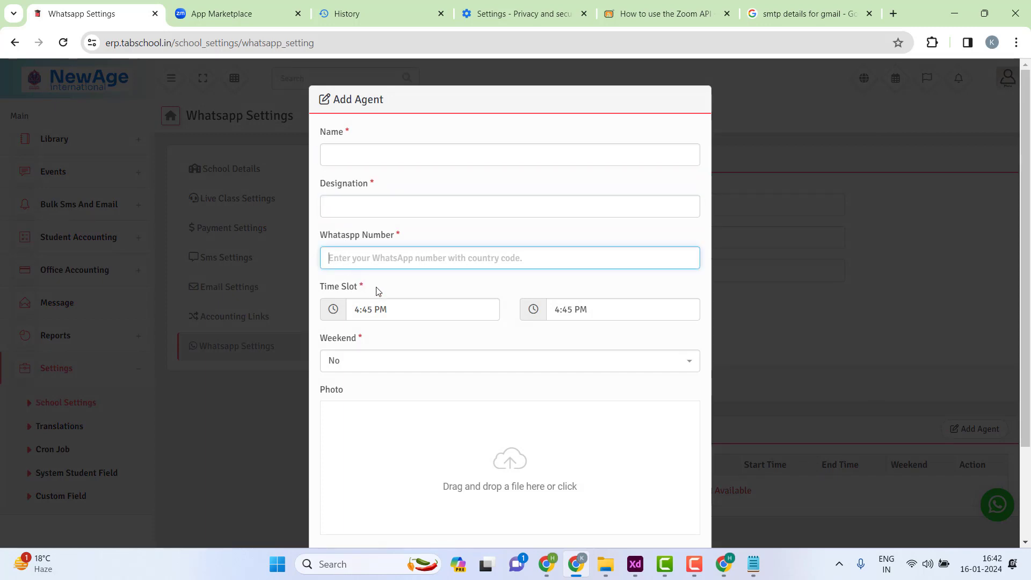
pyautogui.click(418, 309)
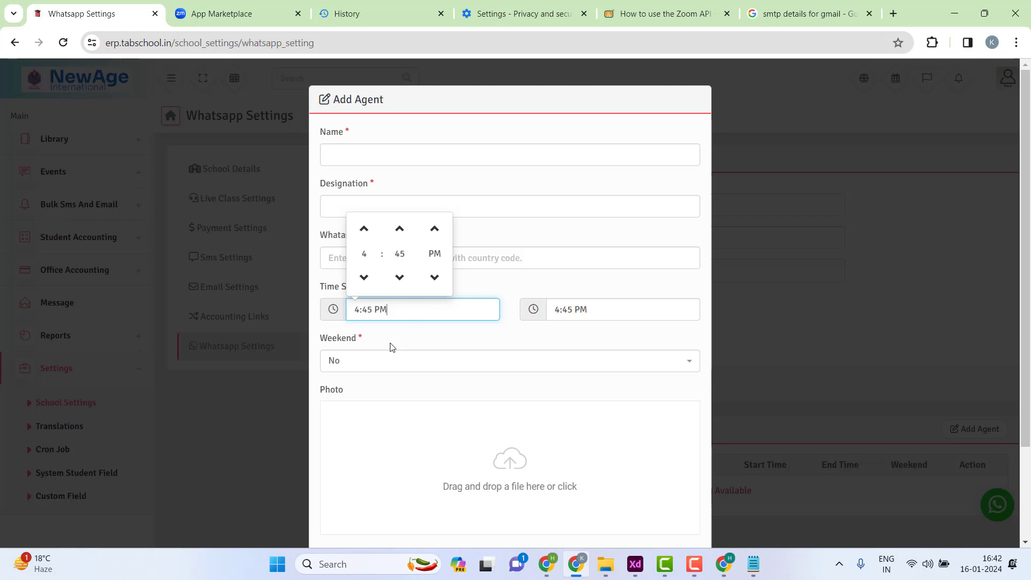
pyautogui.click(367, 365)
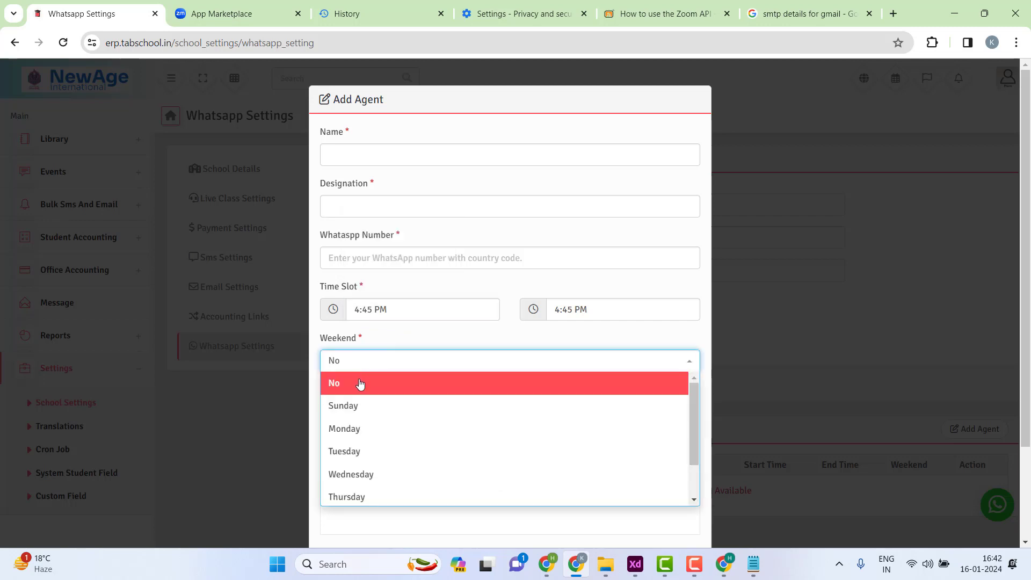
pyautogui.click(397, 346)
pyautogui.scroll(-2, 520, 431)
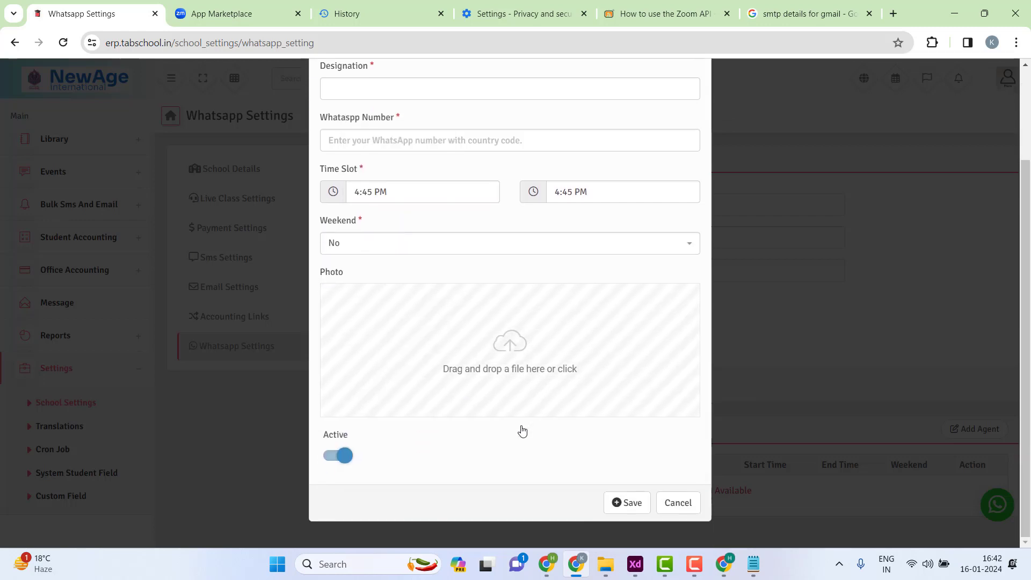
pyautogui.scroll(2, 455, 288)
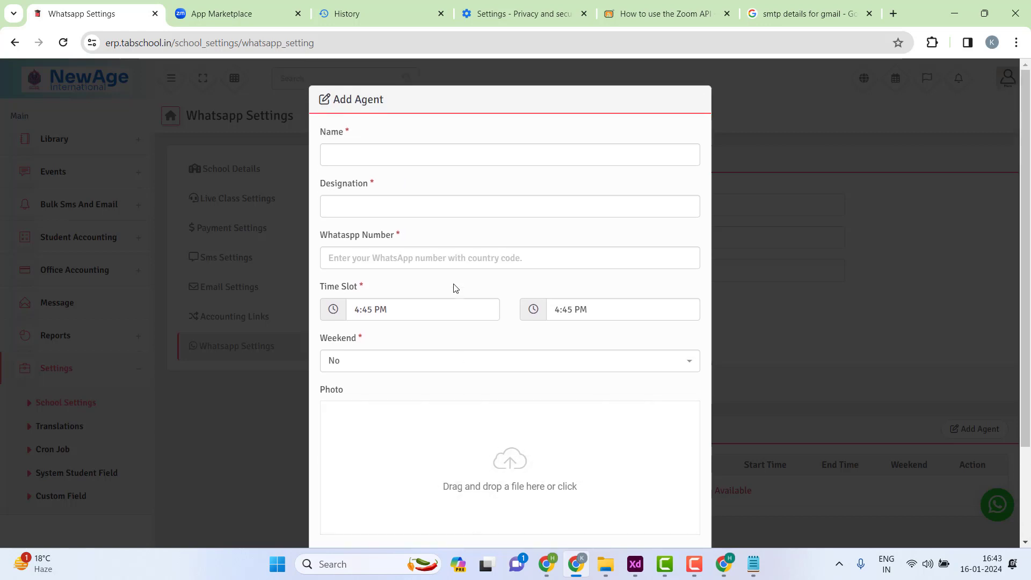
# - Enter the agent's name, designation Frontdesk, and their WhatsApp number with country code
pyautogui.click(391, 158)
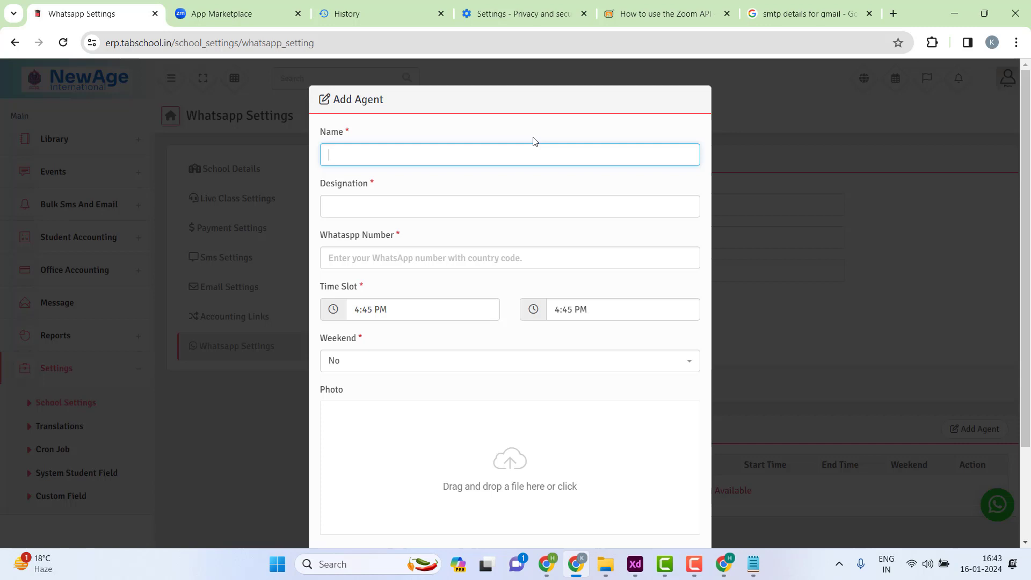
pyautogui.write('Mandeep')
pyautogui.press('Tab')
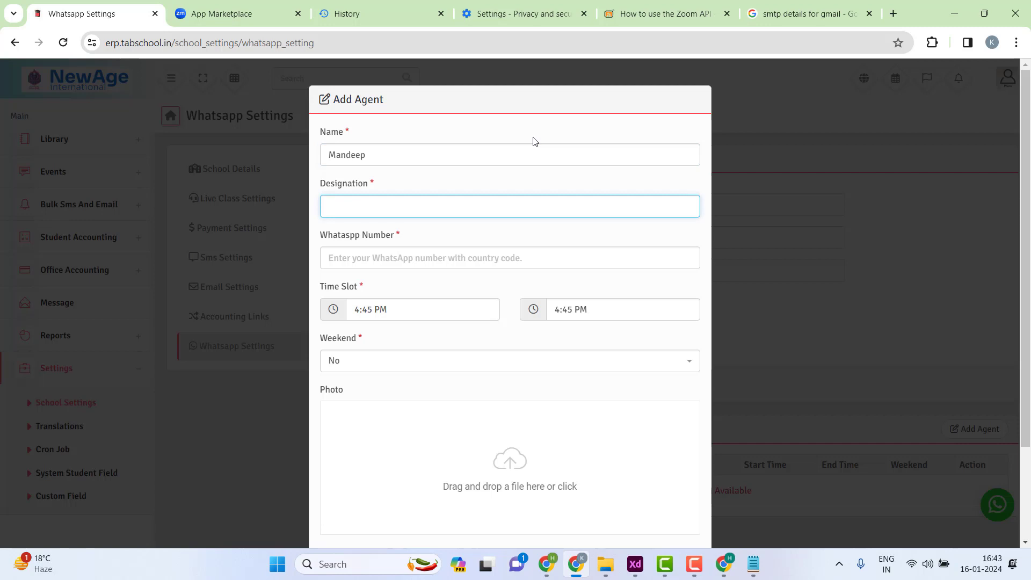
pyautogui.write('Frontdes')
pyautogui.write('j')
pyautogui.click(391, 258)
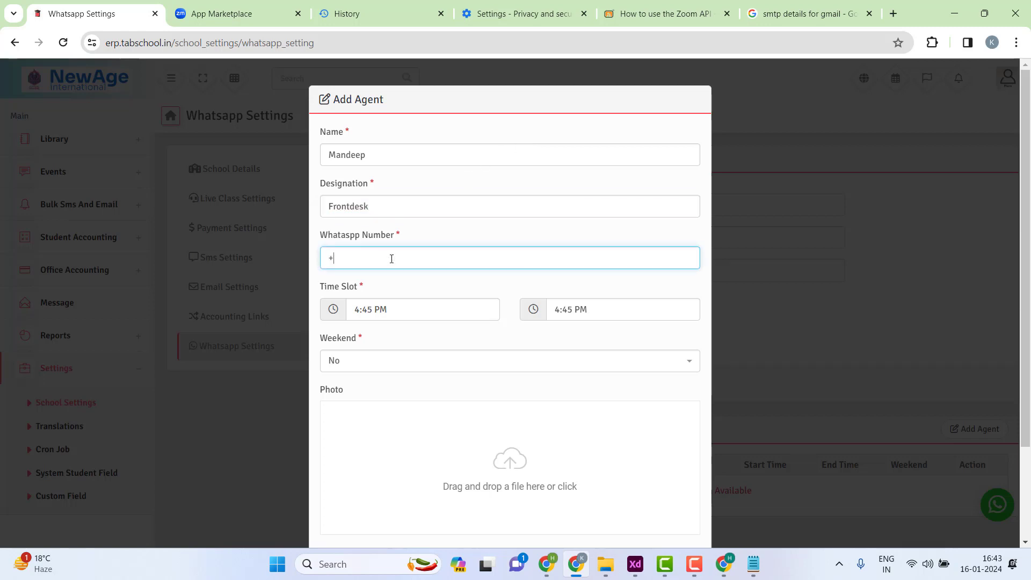
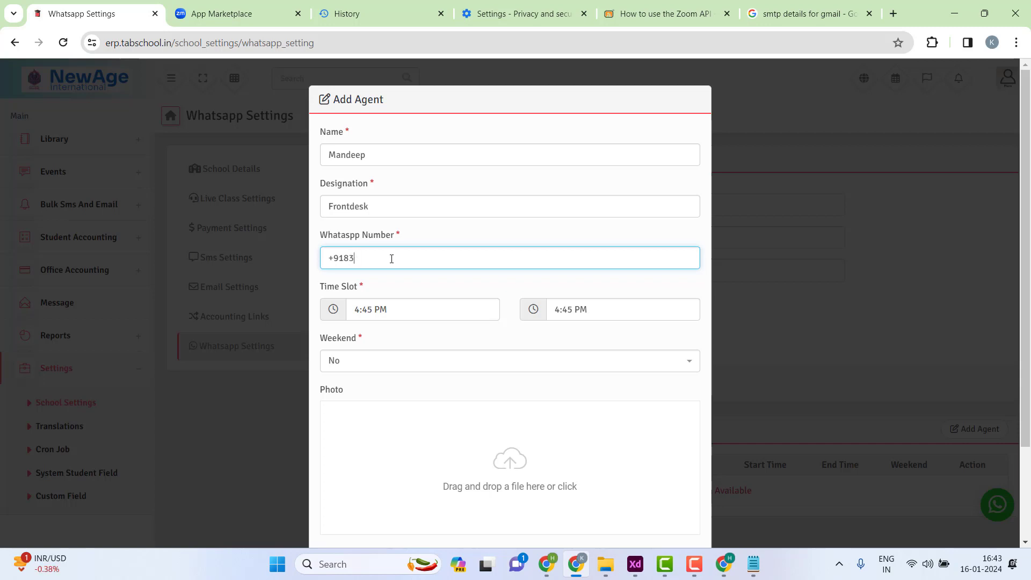
# - Set the agent's start time to 10:00 AM
pyautogui.click(397, 317)
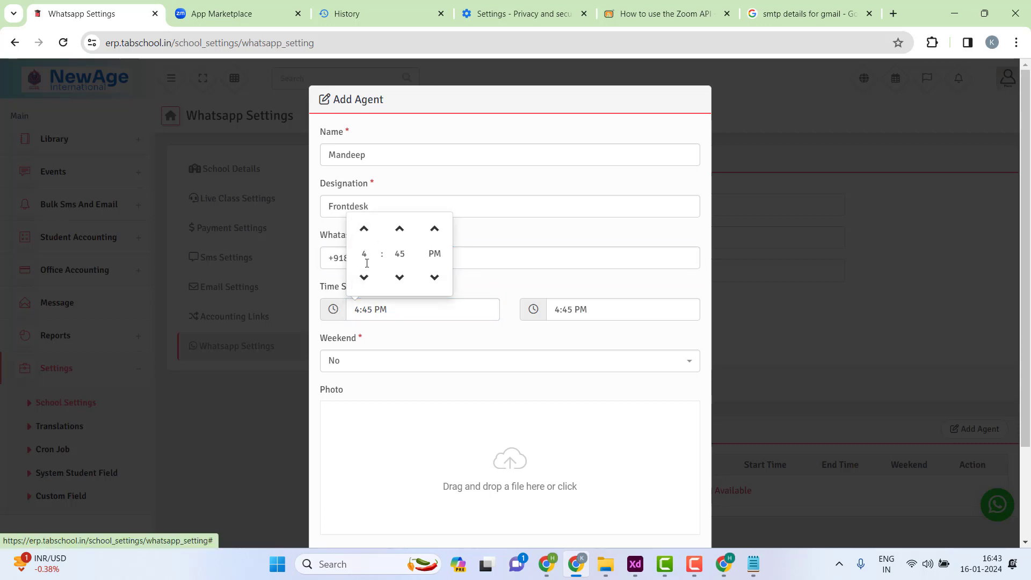
pyautogui.click(364, 231)
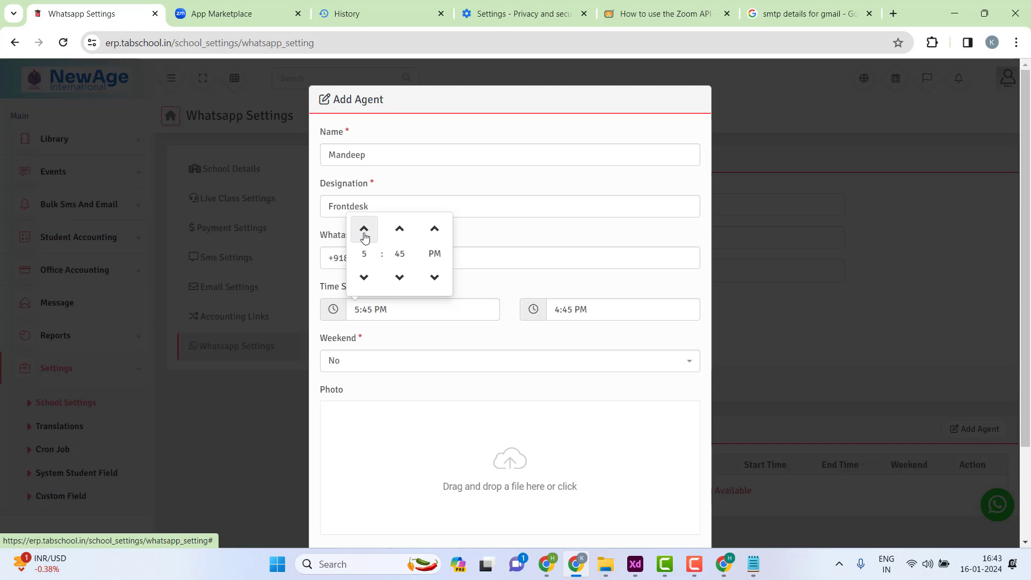
pyautogui.click(364, 277)
pyautogui.click(364, 277)
pyautogui.click(364, 277)
pyautogui.click(364, 277)
pyautogui.click(365, 277)
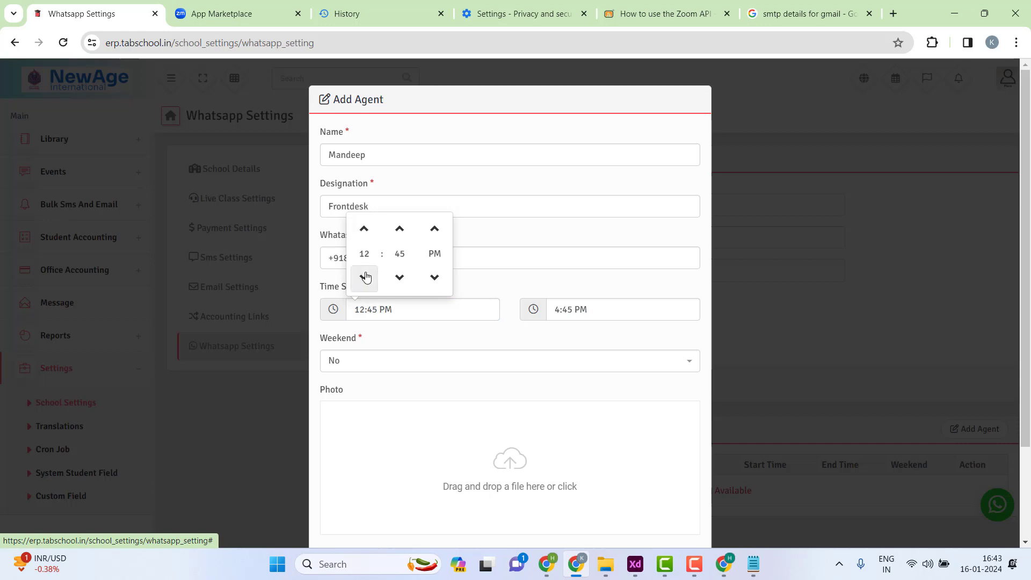
pyautogui.click(364, 277)
pyautogui.click(364, 277)
pyautogui.click(365, 277)
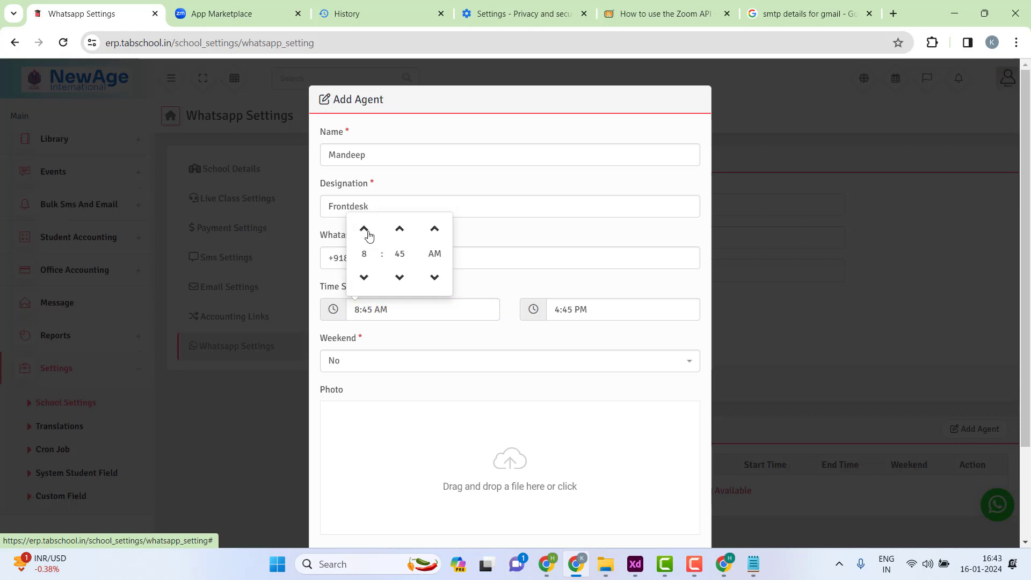
pyautogui.click(399, 230)
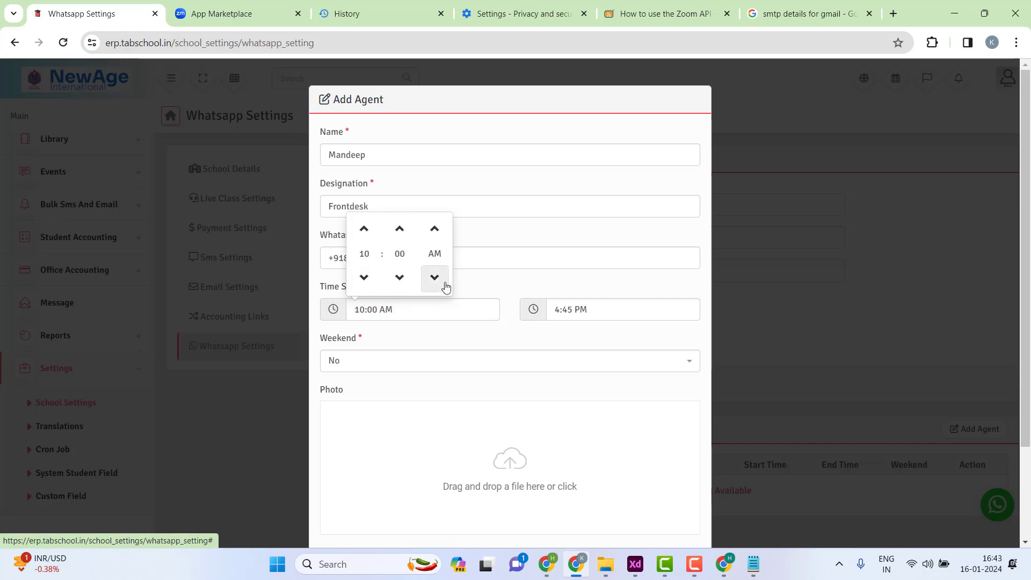
pyautogui.click(483, 291)
# - Set the end time to 5:45 PM and keep Weekend as No
pyautogui.click(631, 315)
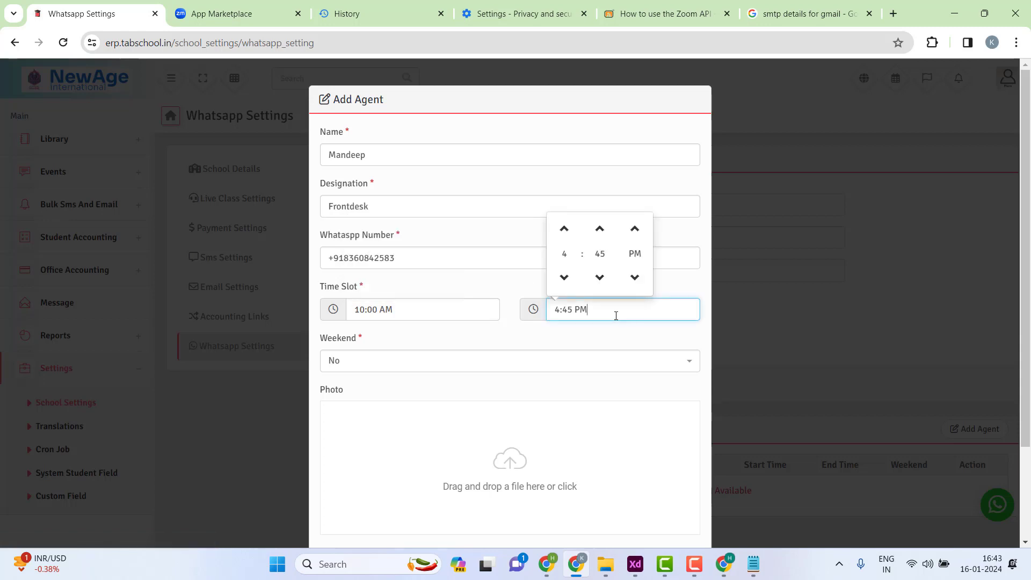
pyautogui.click(565, 279)
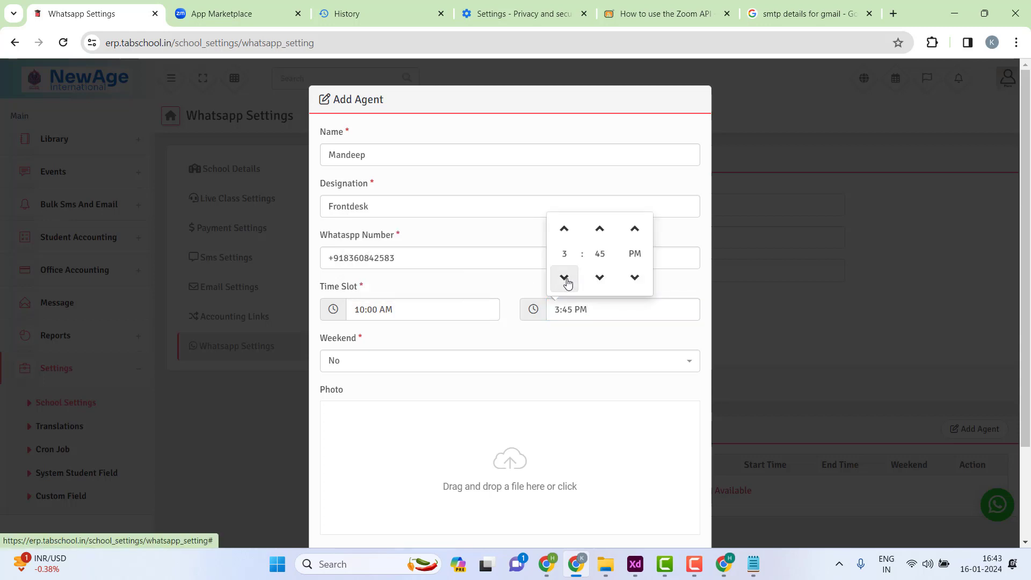
pyautogui.click(565, 231)
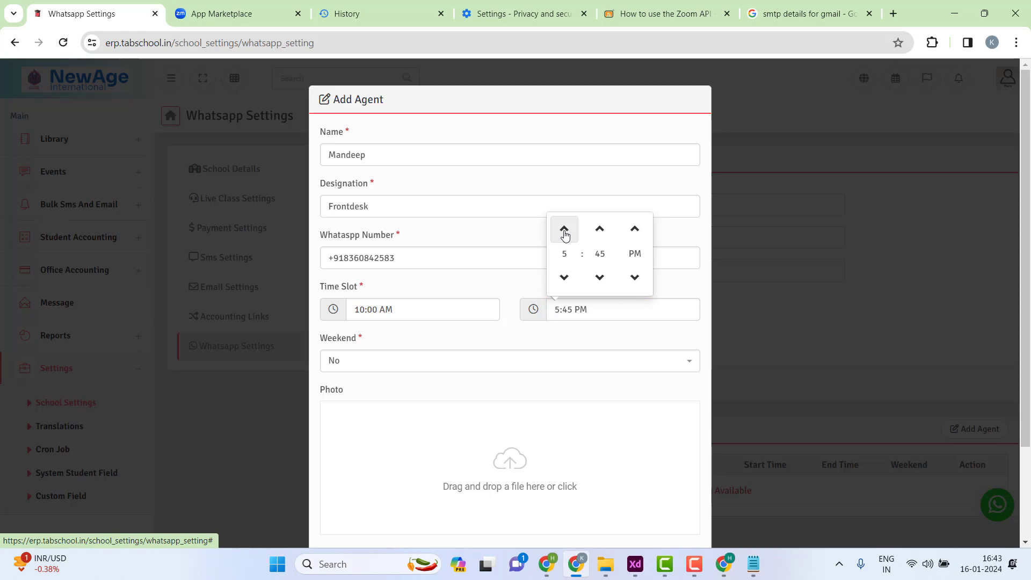
pyautogui.click(682, 295)
pyautogui.click(357, 369)
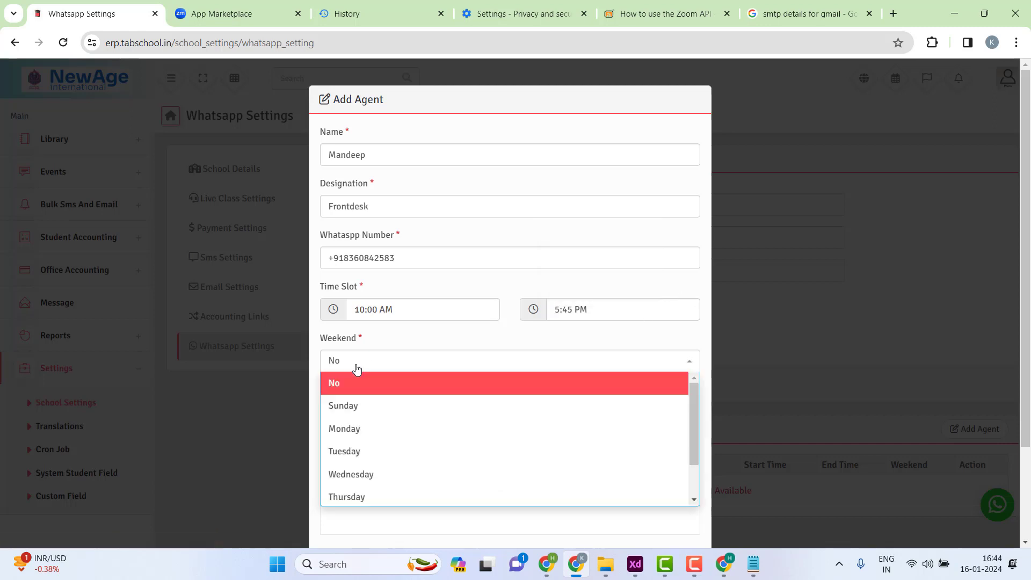
pyautogui.click(357, 369)
pyautogui.scroll(-2, 510, 409)
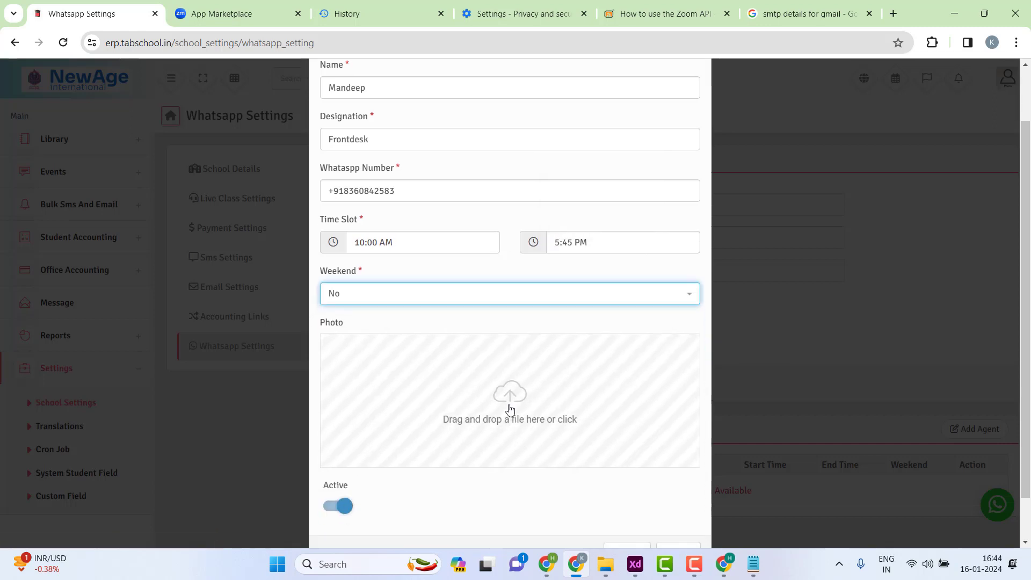
pyautogui.click(608, 411)
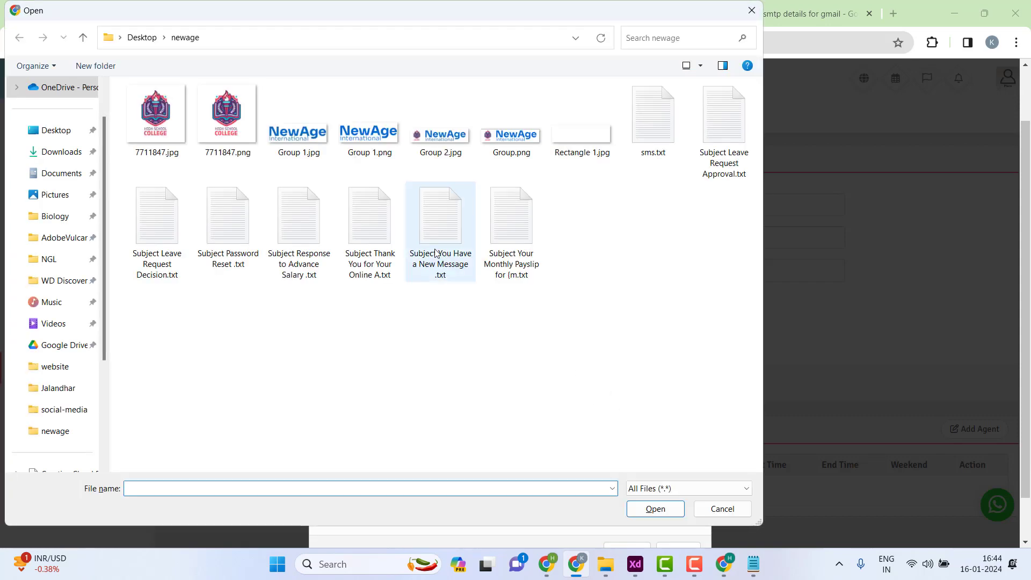
# - Attach 7711847.png as the agent's photo and save the new Frontdesk agent
pyautogui.click(226, 115)
pyautogui.click(673, 515)
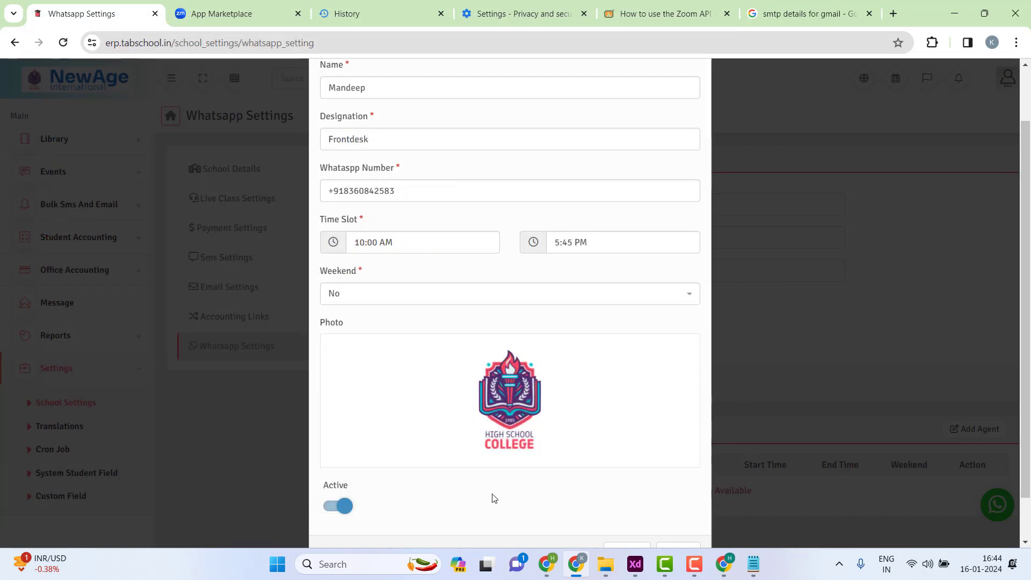
pyautogui.scroll(-1, 494, 498)
pyautogui.click(624, 503)
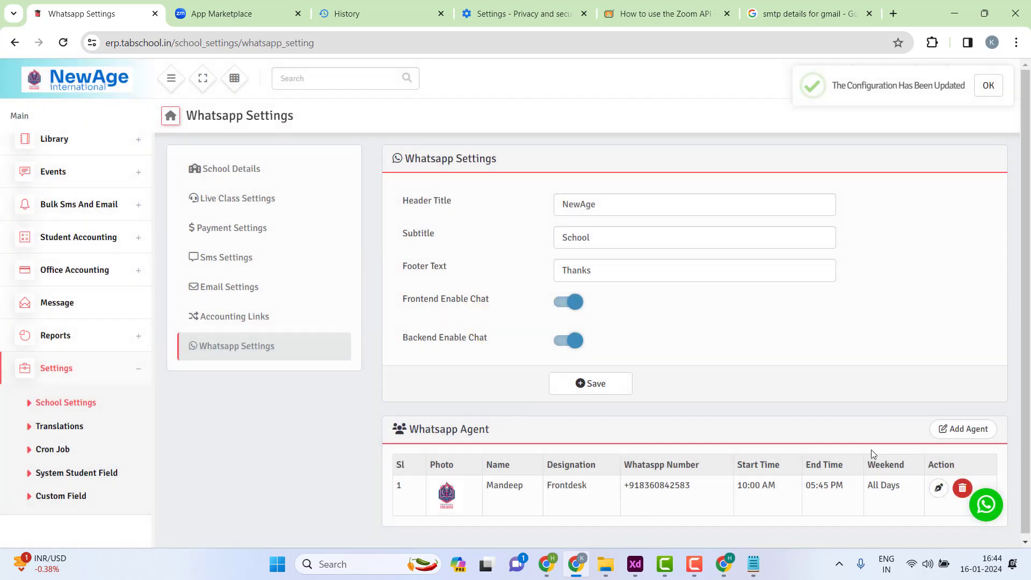
pyautogui.click(985, 504)
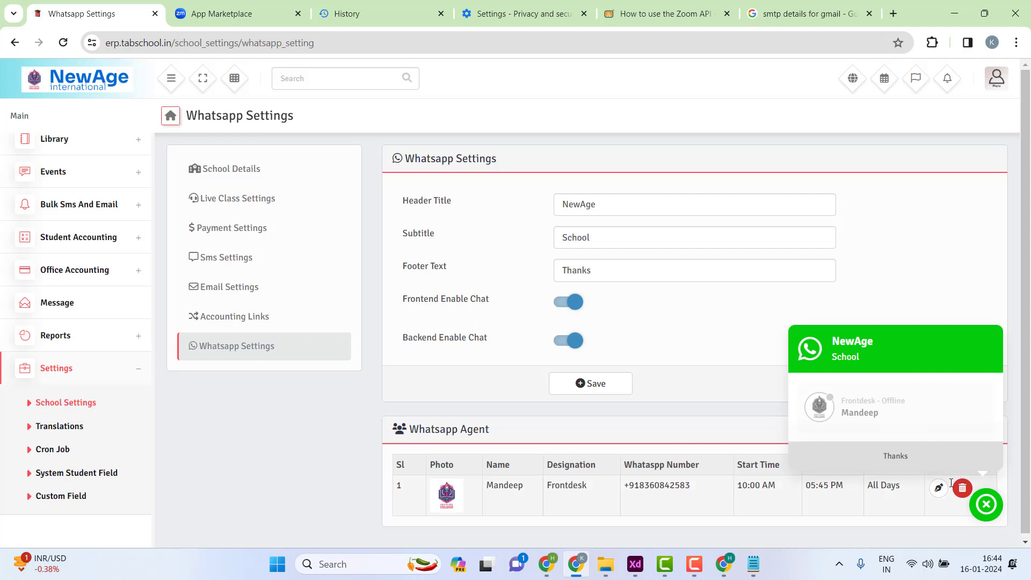
pyautogui.click(986, 506)
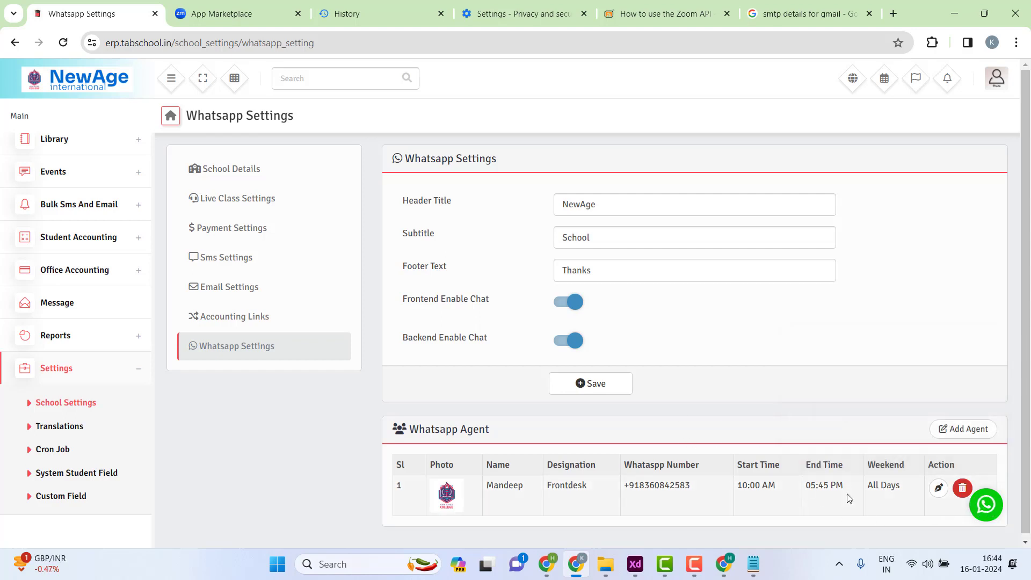
pyautogui.click(982, 511)
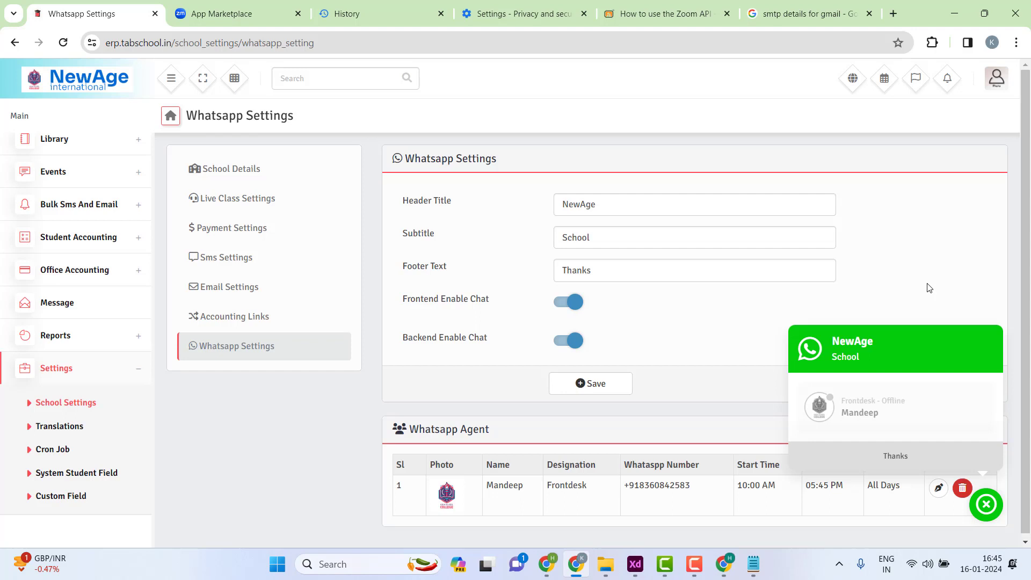
pyautogui.click(989, 507)
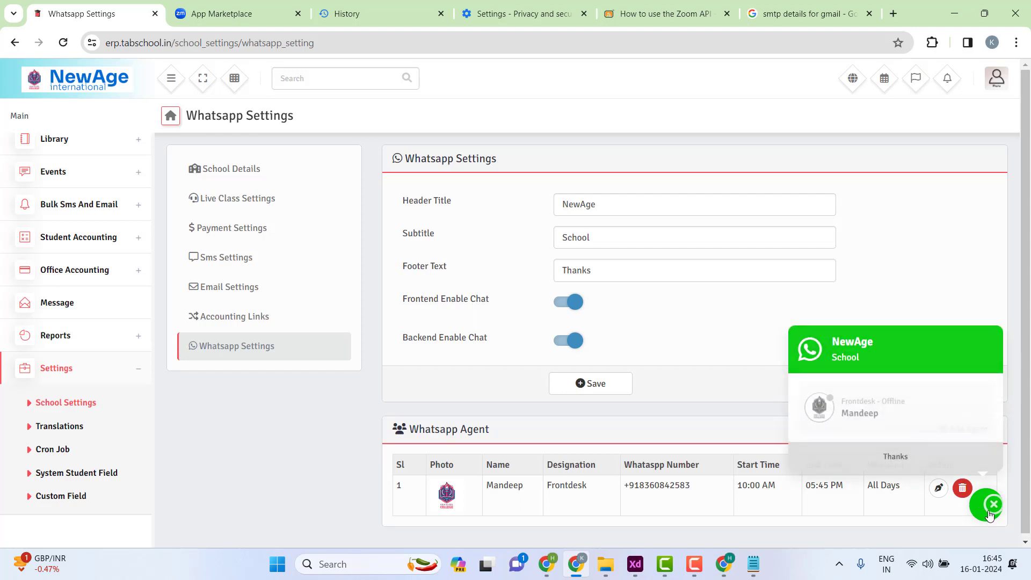
pyautogui.click(989, 510)
pyautogui.click(990, 513)
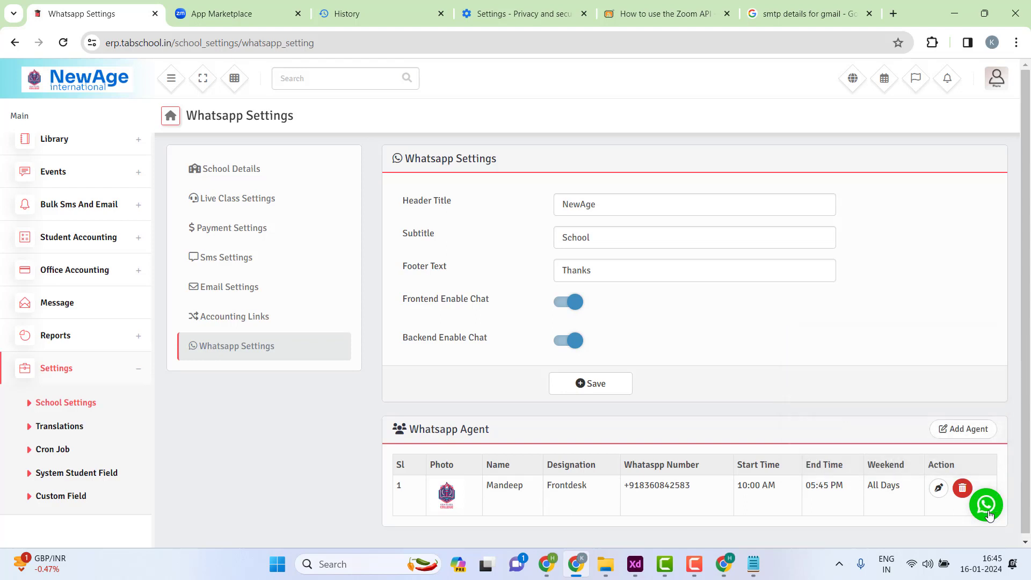
pyautogui.click(987, 508)
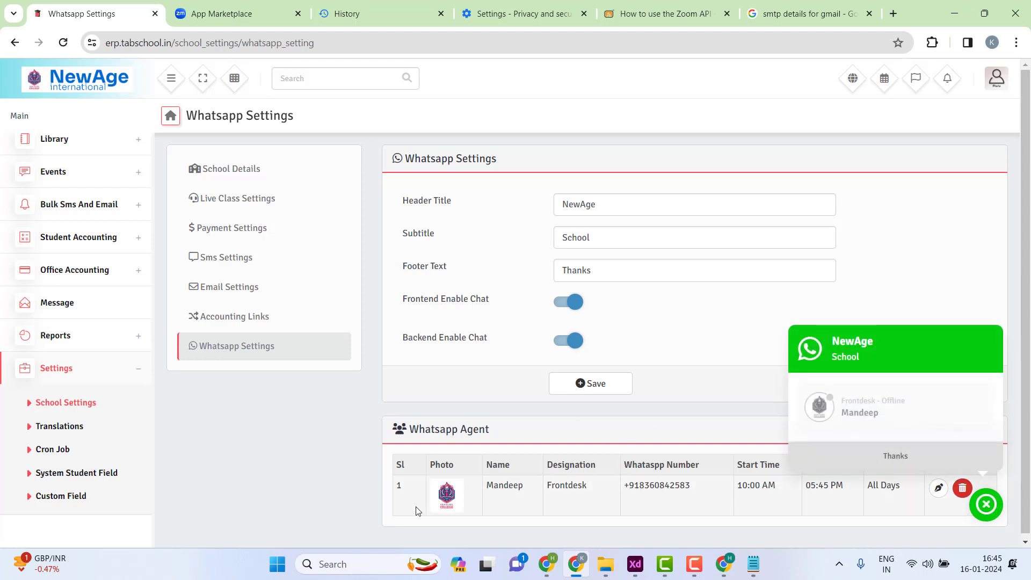
pyautogui.moveTo(396, 488); pyautogui.dragTo(817, 497)
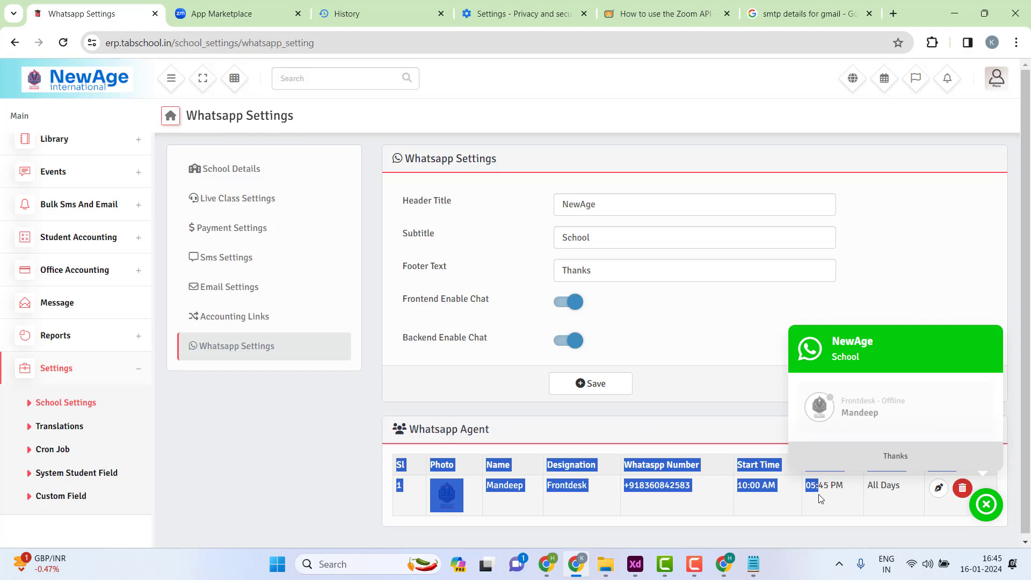
pyautogui.click(817, 497)
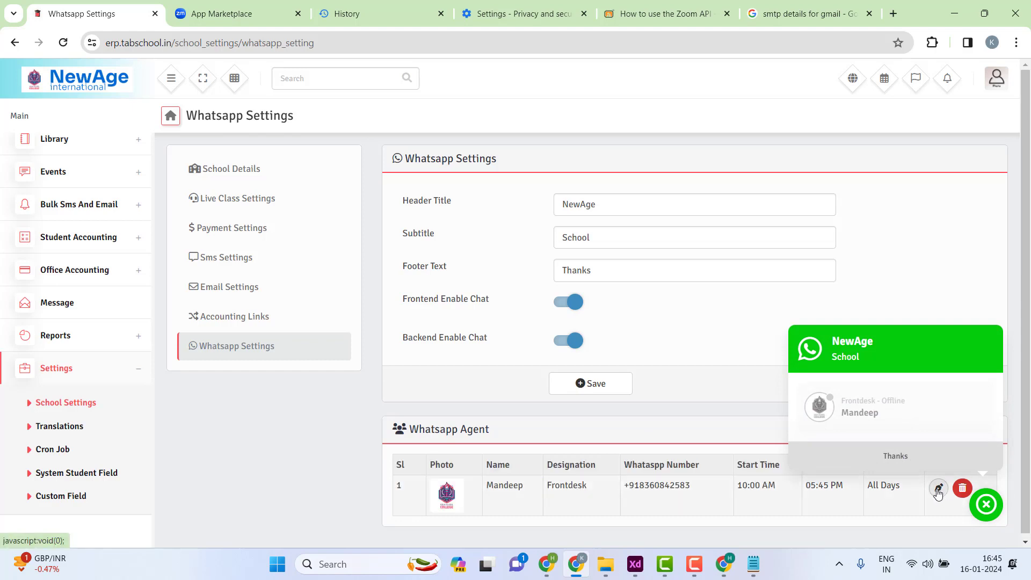
pyautogui.click(987, 504)
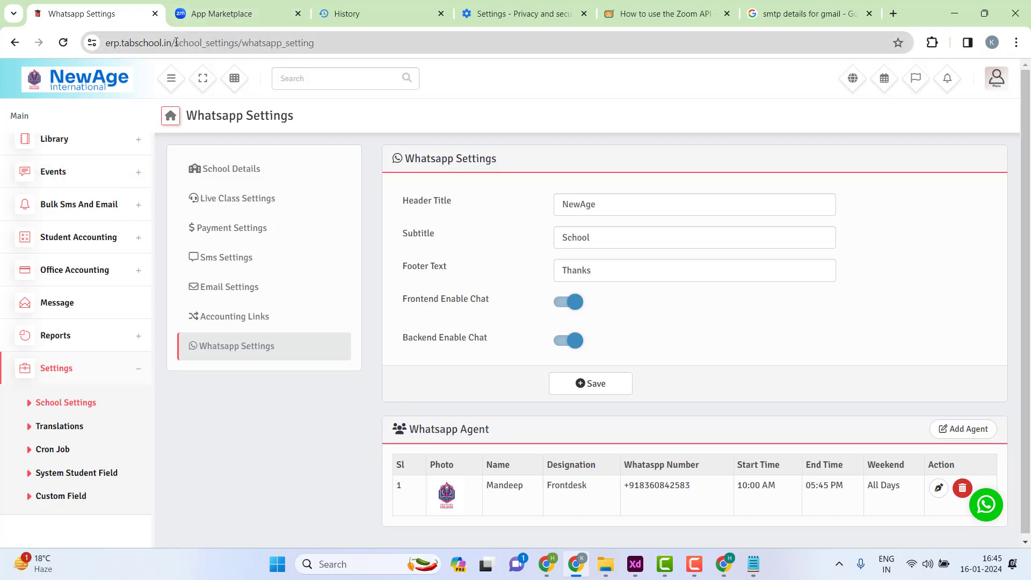
# - In an incognito window, open erp.tabschool.in/newageinternational and start a WhatsApp chat with the Frontdesk agent
pyautogui.moveTo(176, 42); pyautogui.dragTo(105, 43)
pyautogui.hotkey('ctrl', 'c')
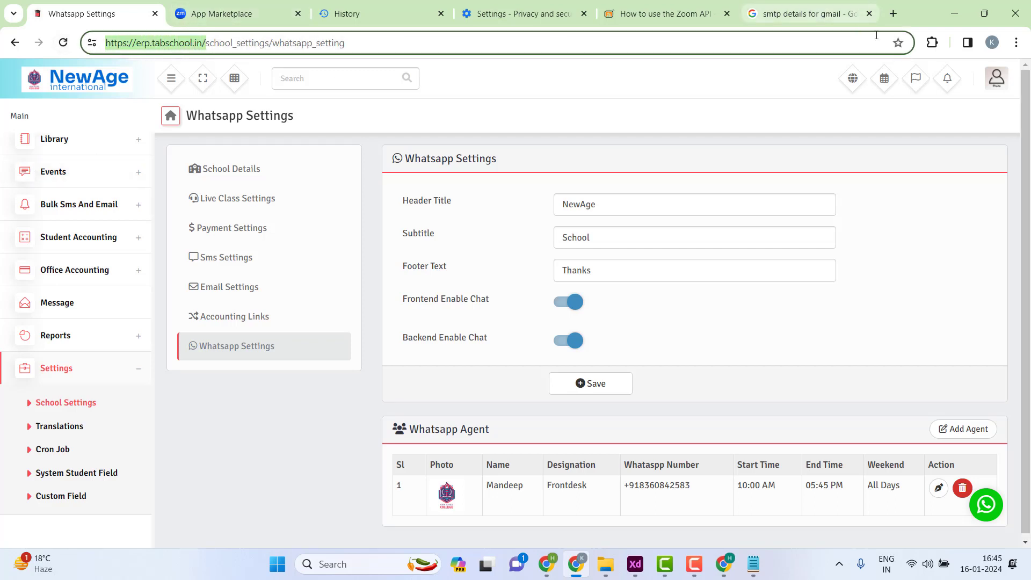
pyautogui.click(992, 43)
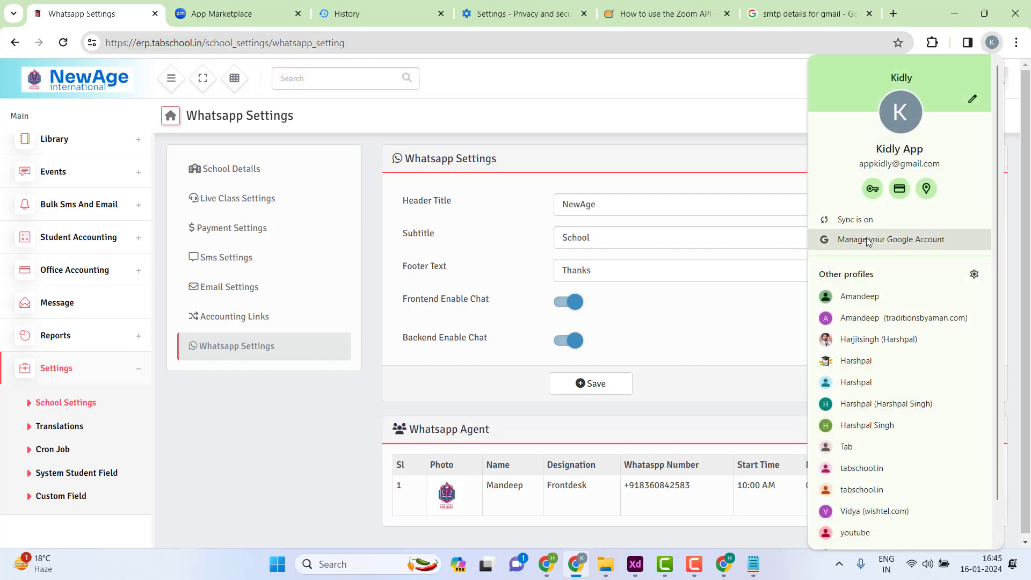
pyautogui.click(994, 42)
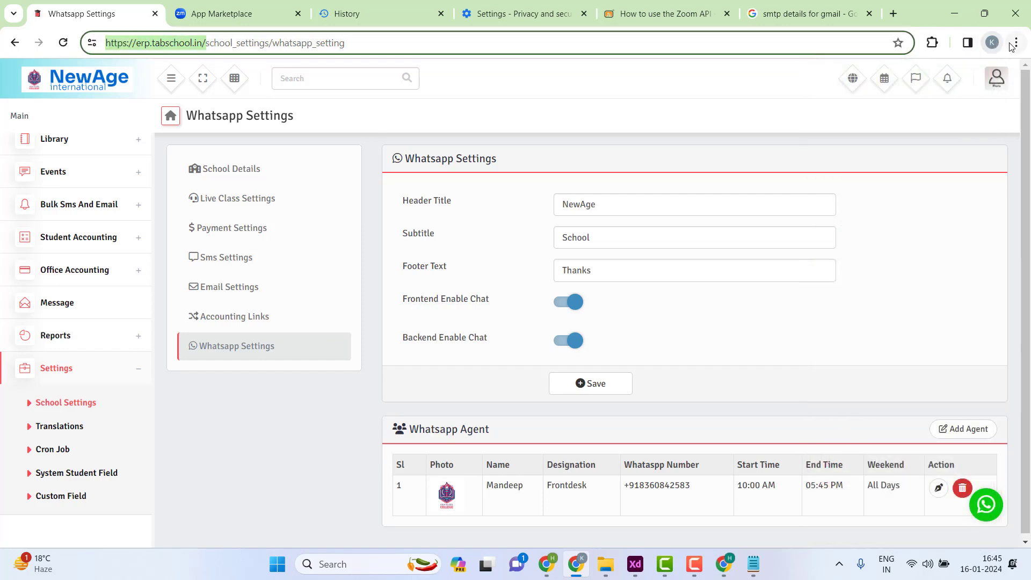
pyautogui.click(1015, 43)
pyautogui.click(916, 106)
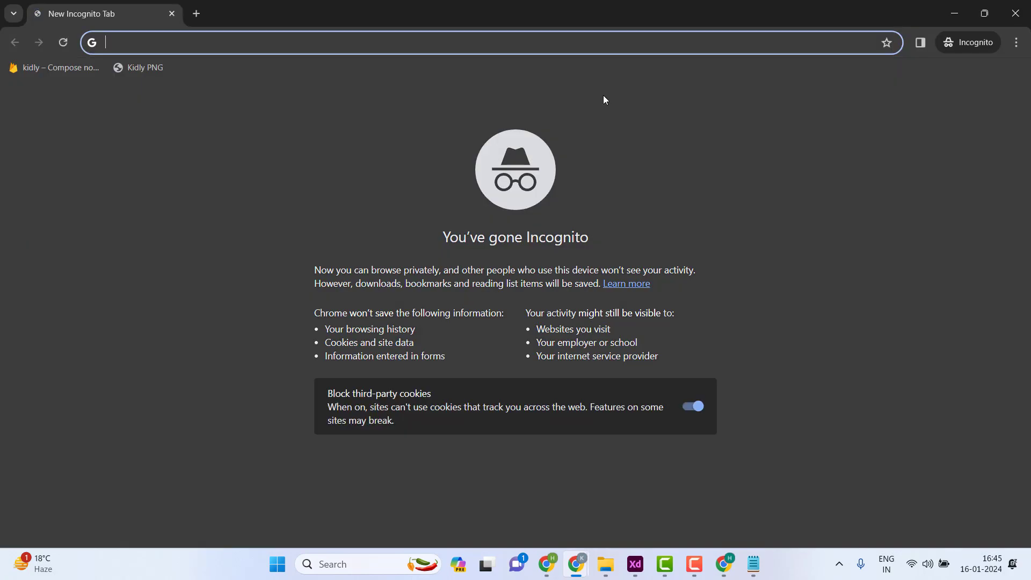
pyautogui.hotkey('ctrl', 'v')
pyautogui.write('new')
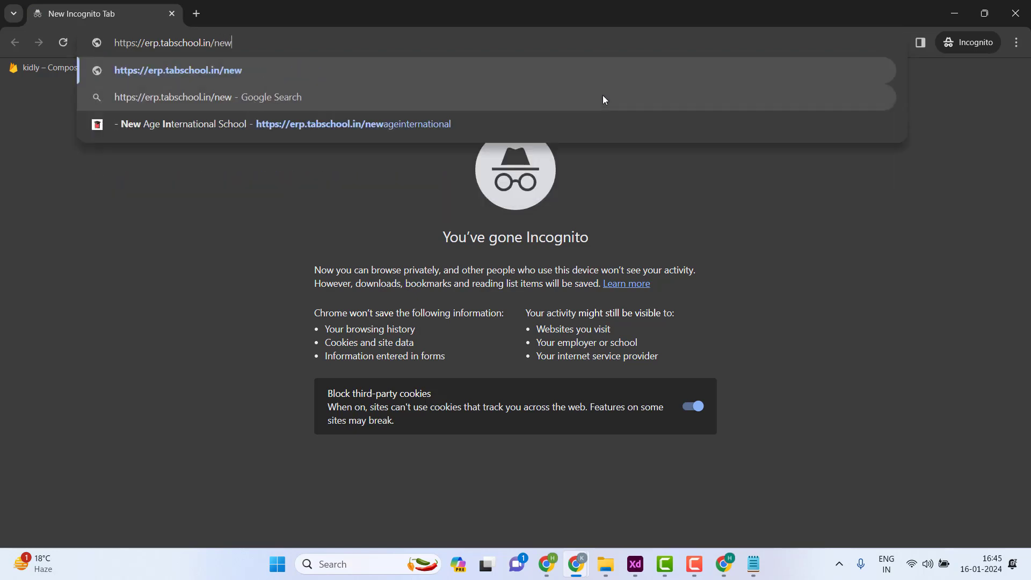
pyautogui.click(433, 129)
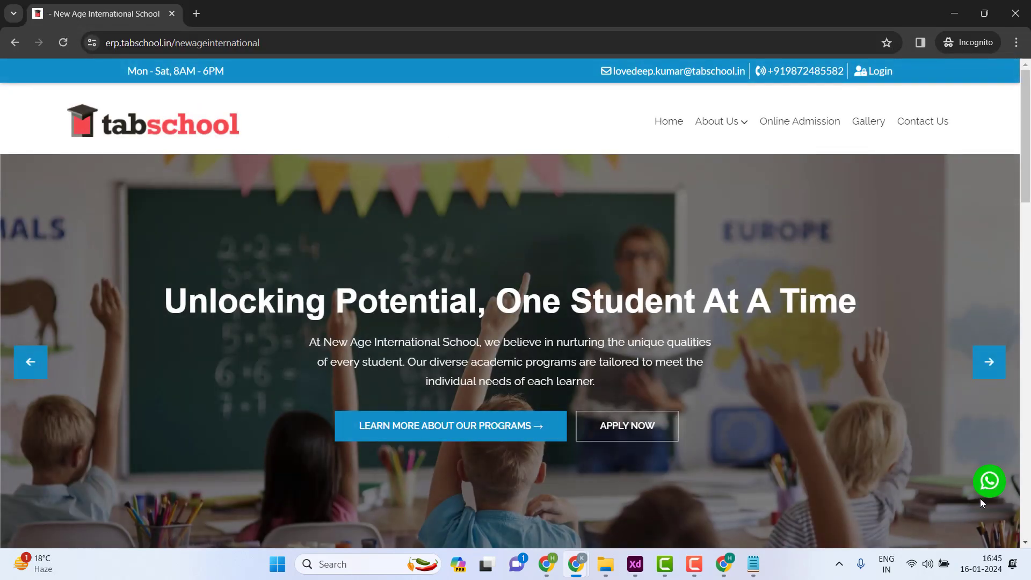
pyautogui.click(990, 483)
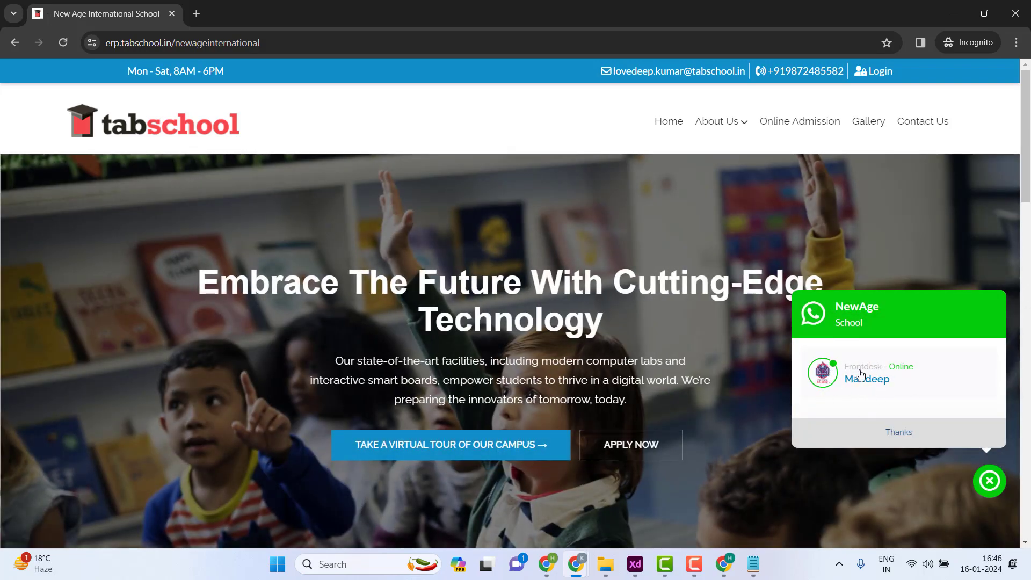
pyautogui.click(861, 376)
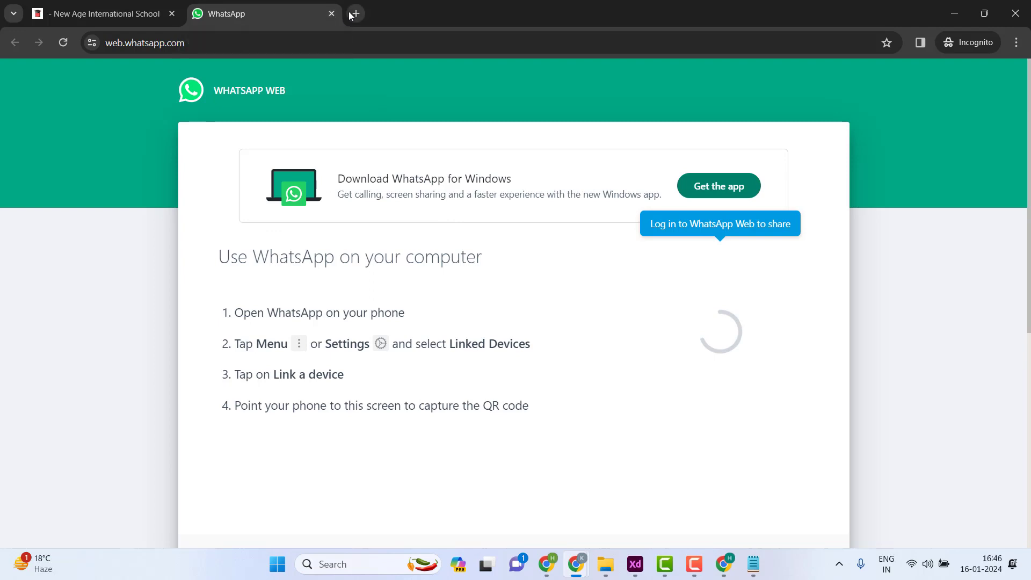
# - Close the WhatsApp Web tab and minimize the incognito window to return to the ERP
pyautogui.click(331, 13)
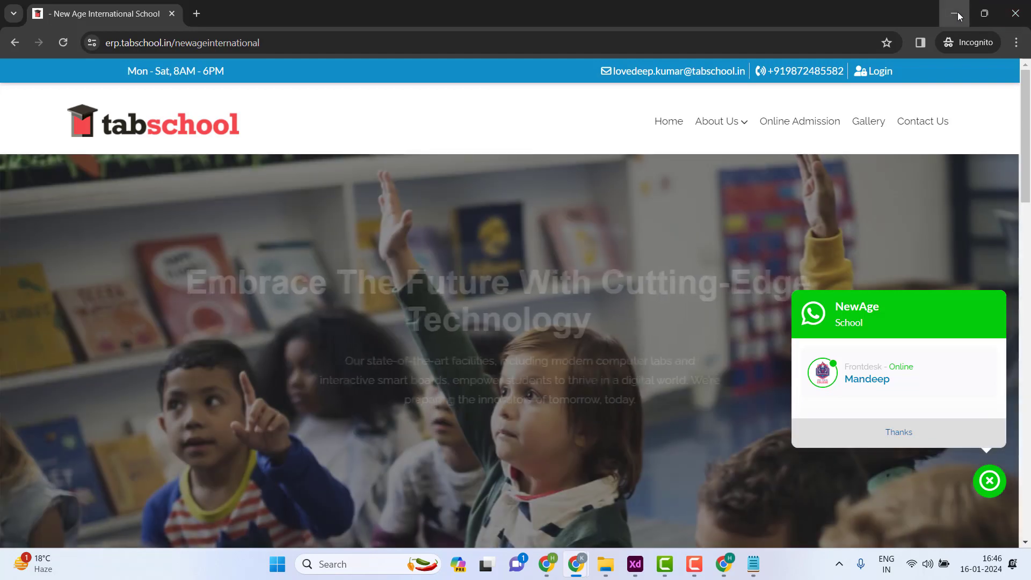
pyautogui.click(955, 13)
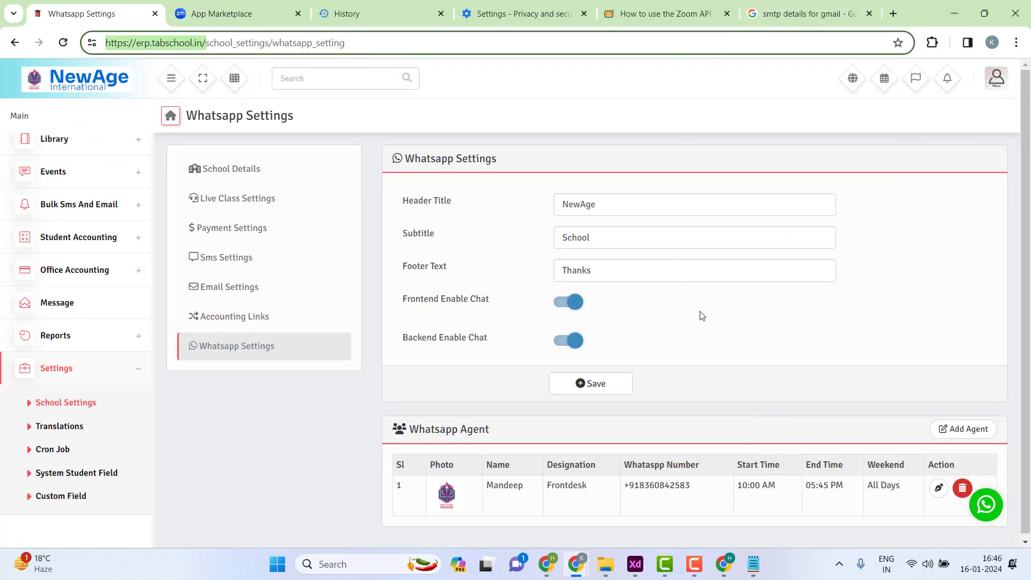
# - Open School Details and scroll through the General Setting and Currency sections
pyautogui.click(240, 176)
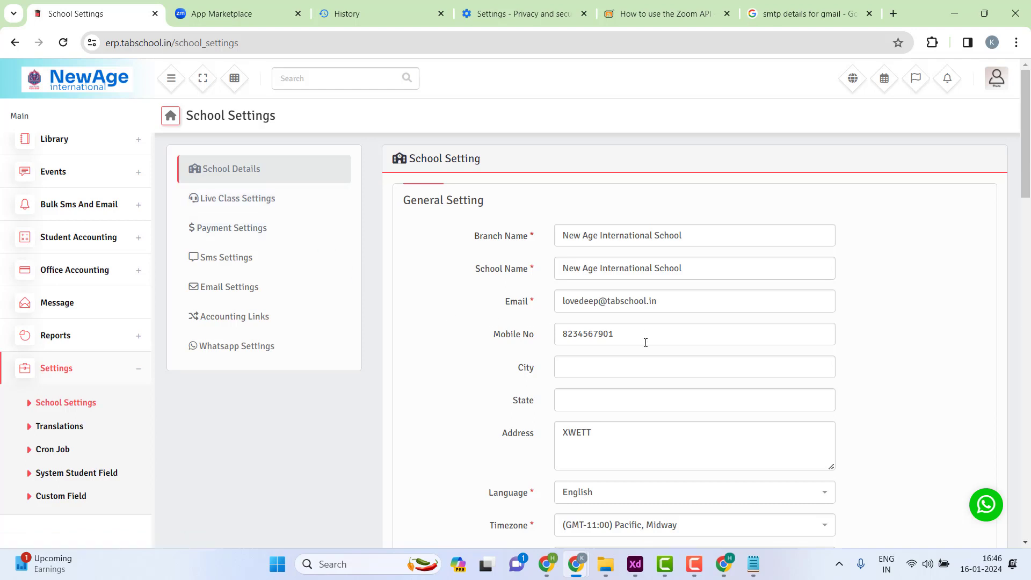
pyautogui.scroll(-5, 272, 345)
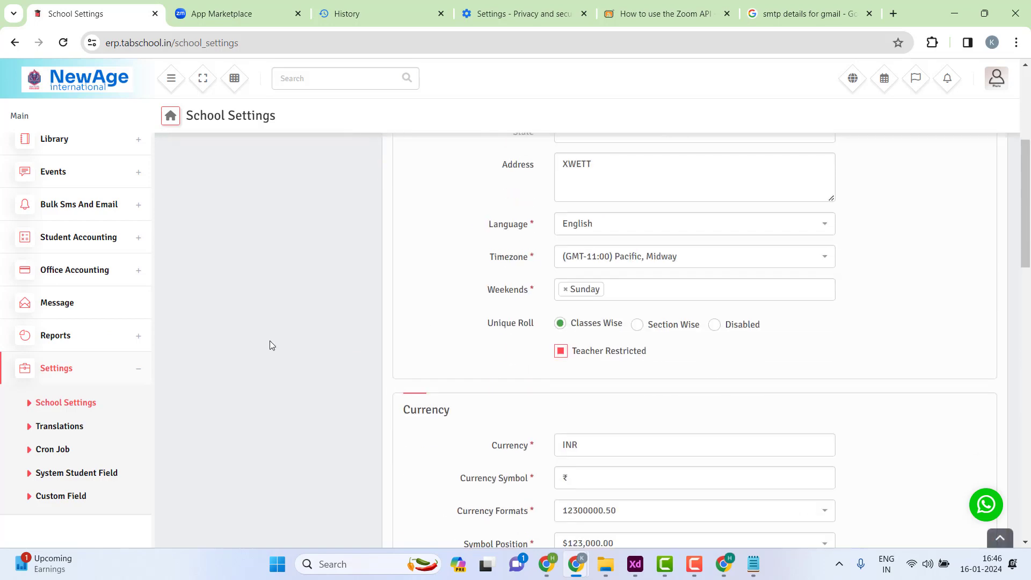
pyautogui.scroll(-5, 502, 283)
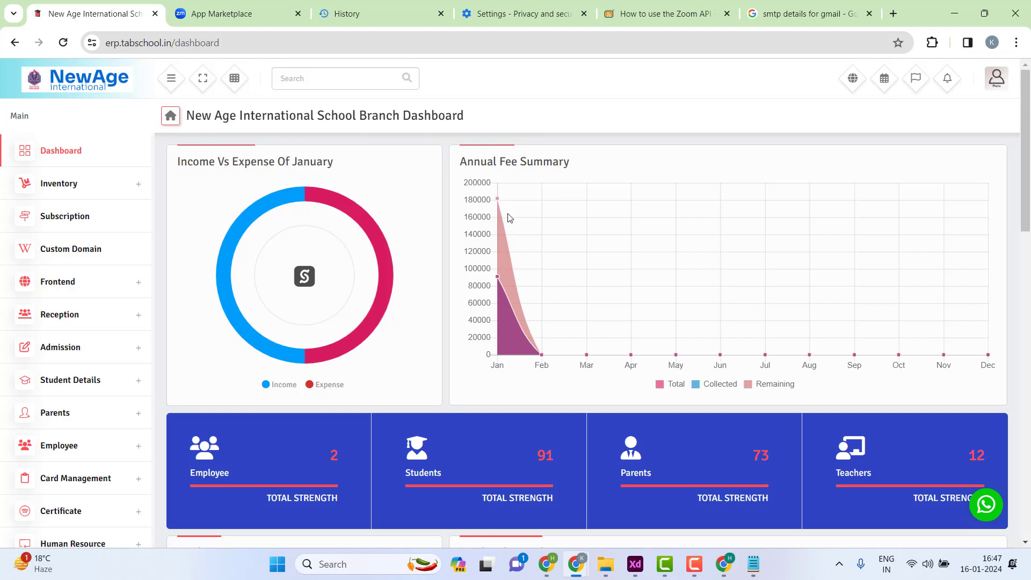
pyautogui.scroll(-1, 473, 239)
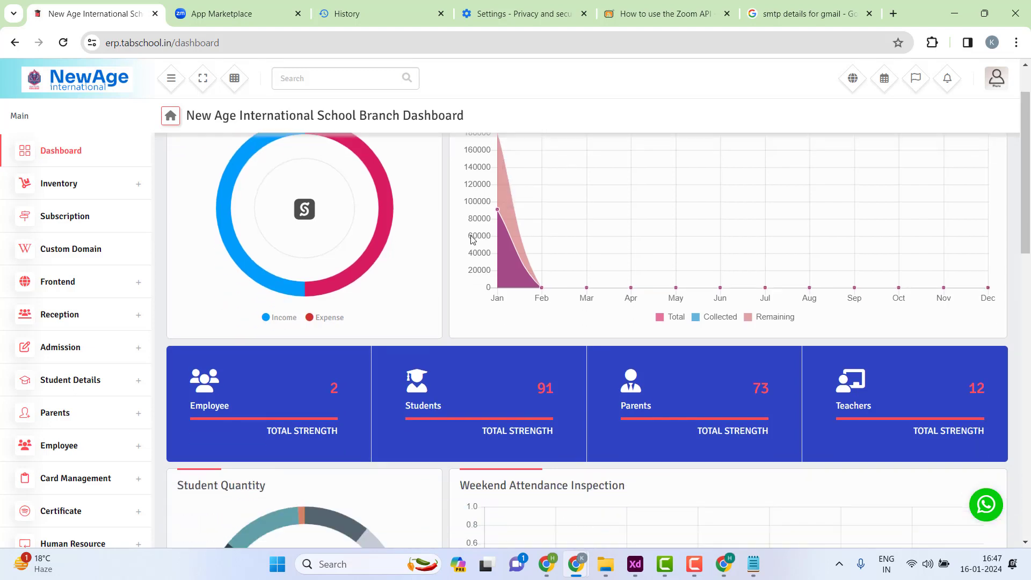
pyautogui.scroll(-1, 467, 243)
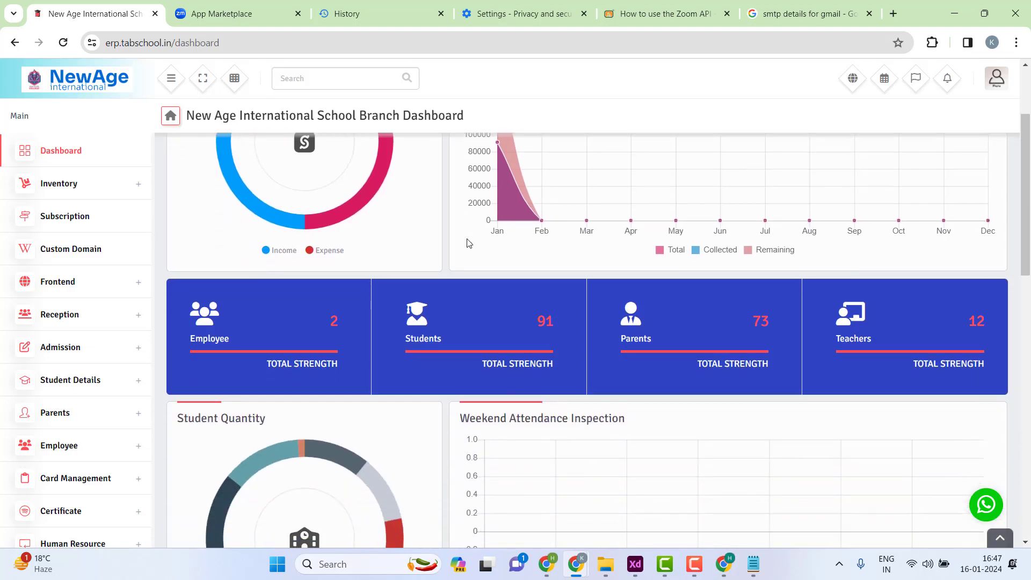